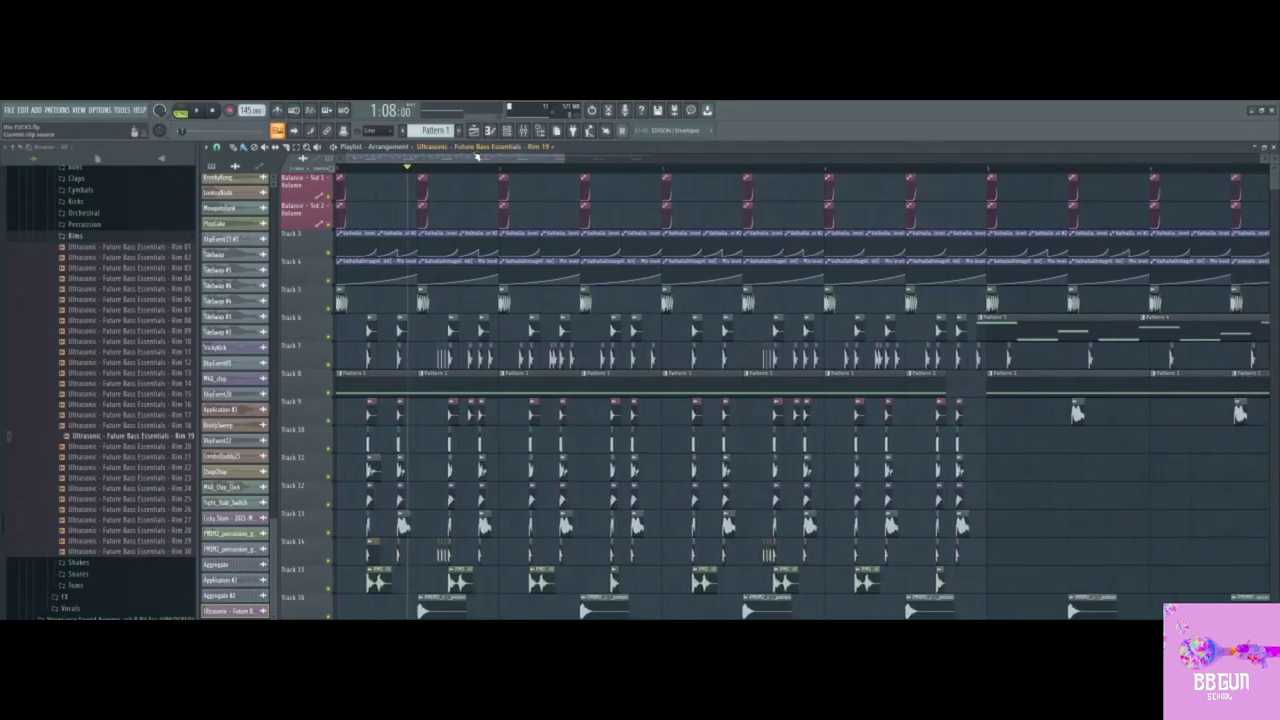
Step: Look over the playlist arrangement from the balance automation tracks down to the rim clip on Track 27
scroll(476, 160, "down", 1)
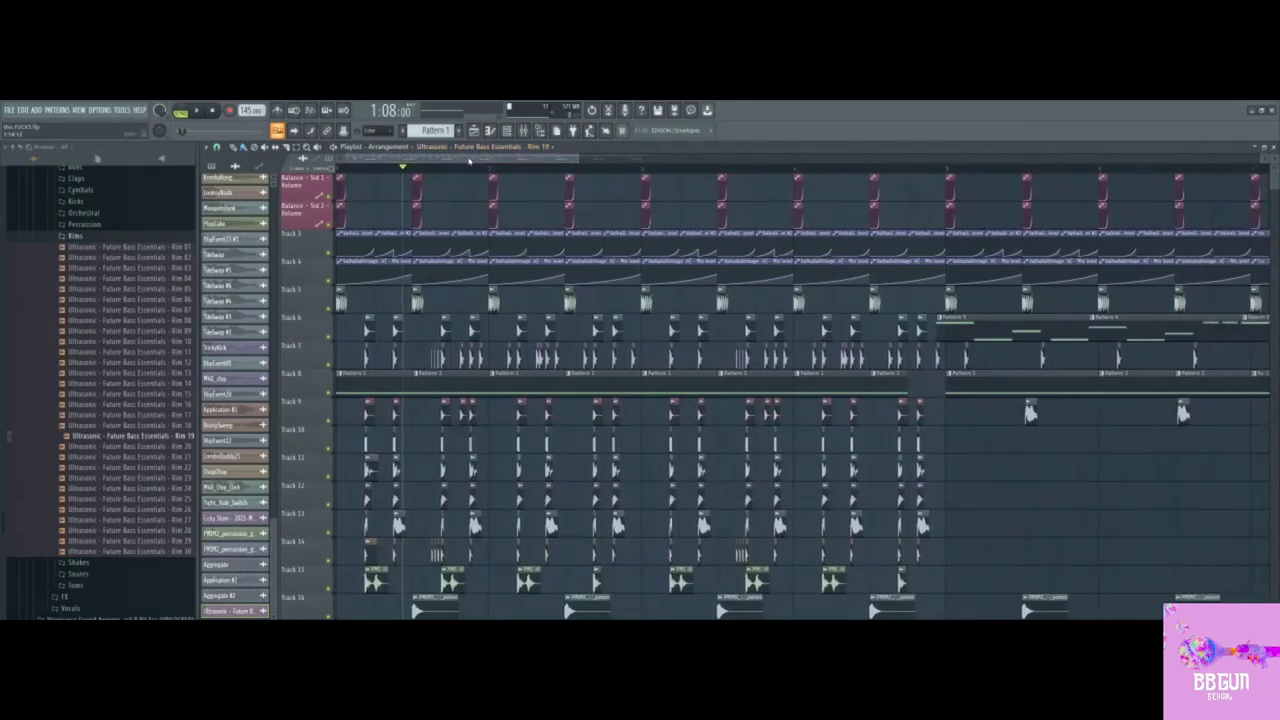
scroll(469, 161, "down", 1)
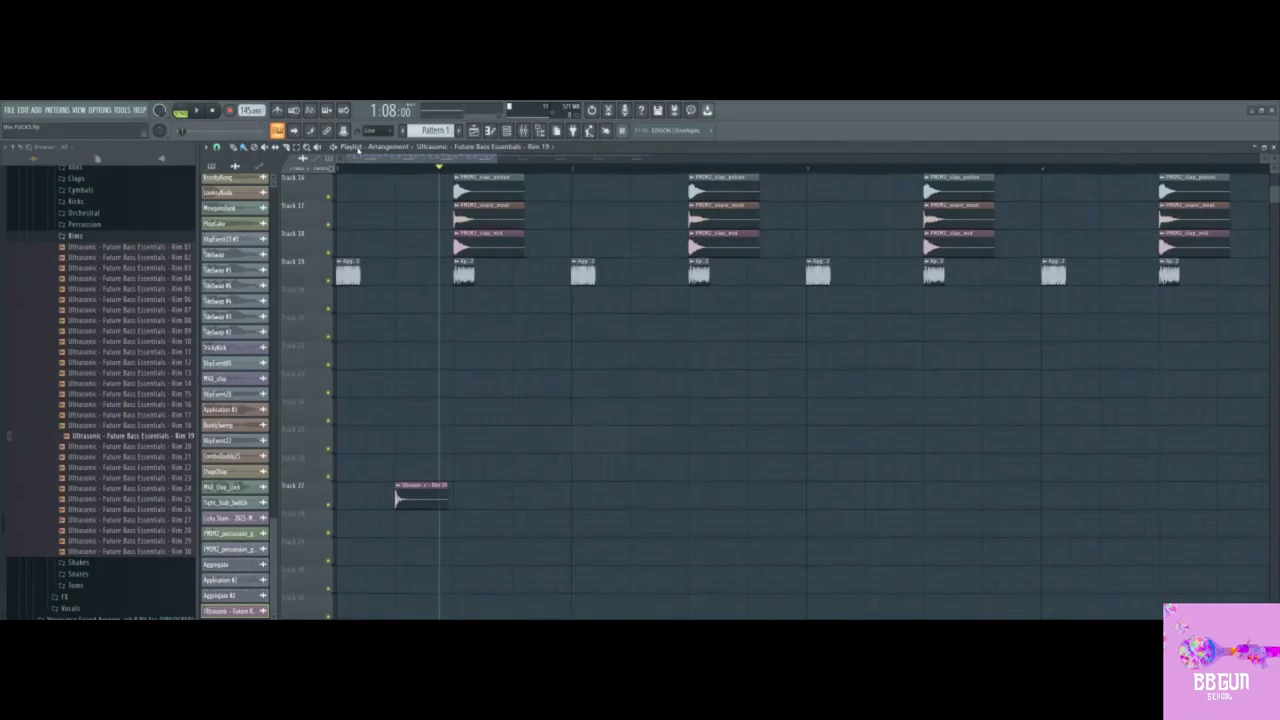
scroll(417, 286, "down", 3)
scroll(438, 293, "up", 5)
scroll(439, 293, "up", 3)
scroll(443, 165, "up", 2)
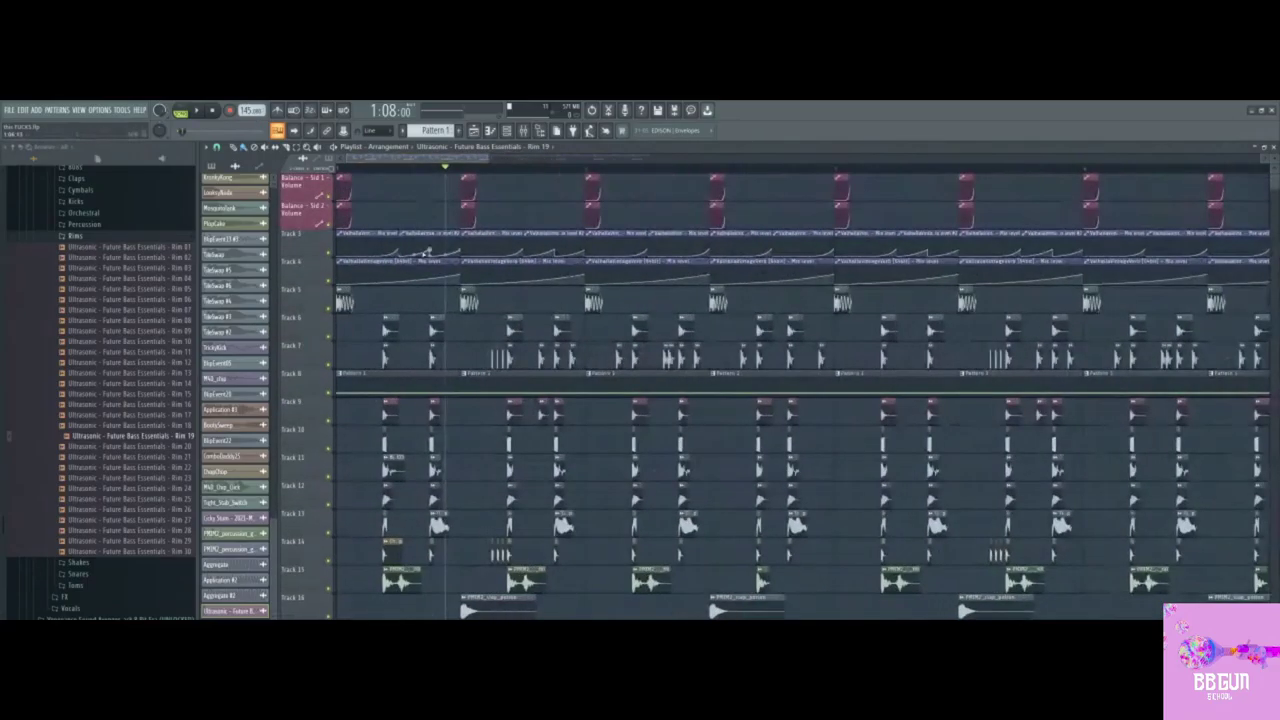
scroll(434, 265, "down", 5)
scroll(460, 168, "up", 1)
scroll(460, 168, "down", 3)
scroll(571, 314, "up", 2)
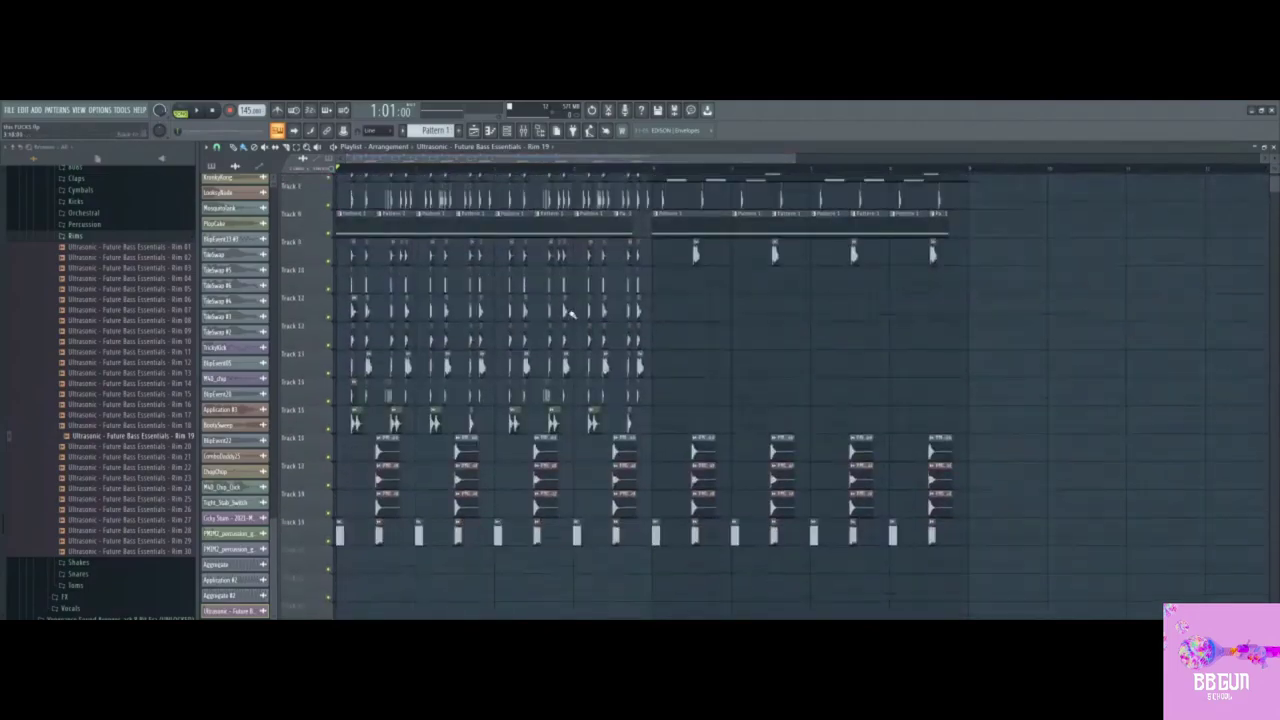
Step: Examine how the dense percussion section and the following Pattern 3 and Pattern 4 section are laid out along the timeline
scroll(571, 310, "up", 3)
scroll(415, 167, "up", 1)
scroll(420, 271, "down", 3)
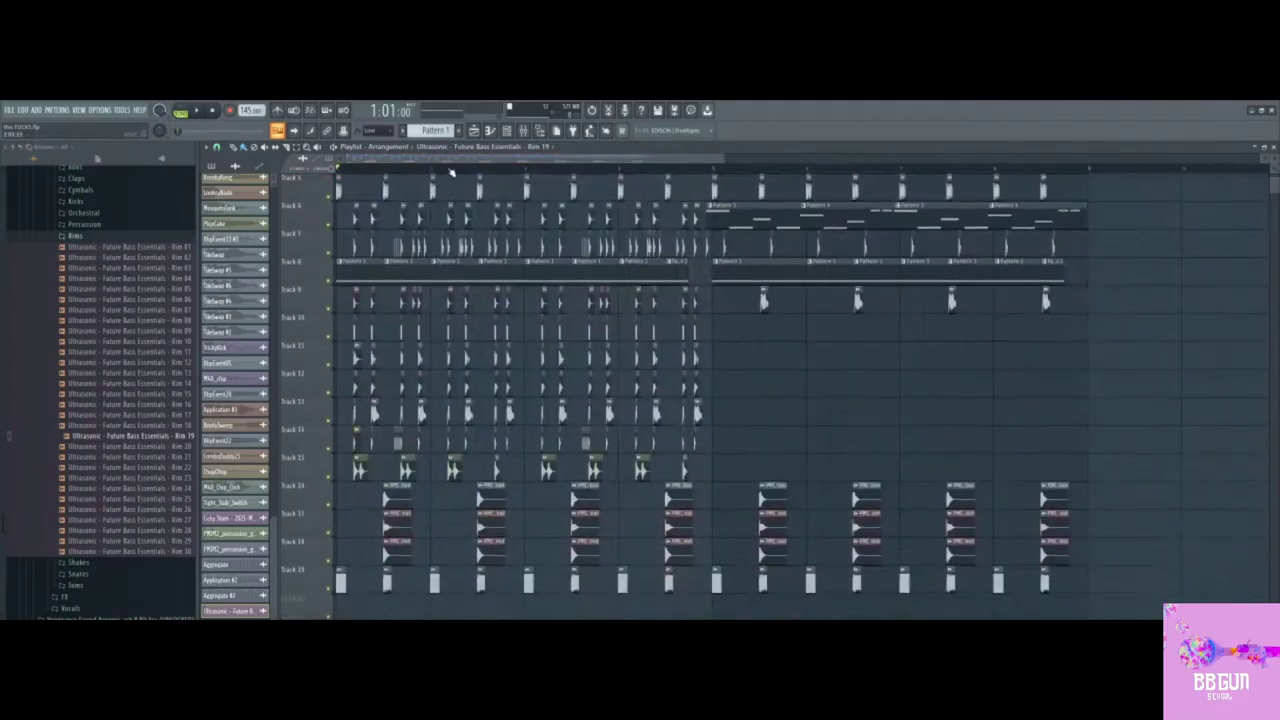
scroll(449, 166, "up", 2)
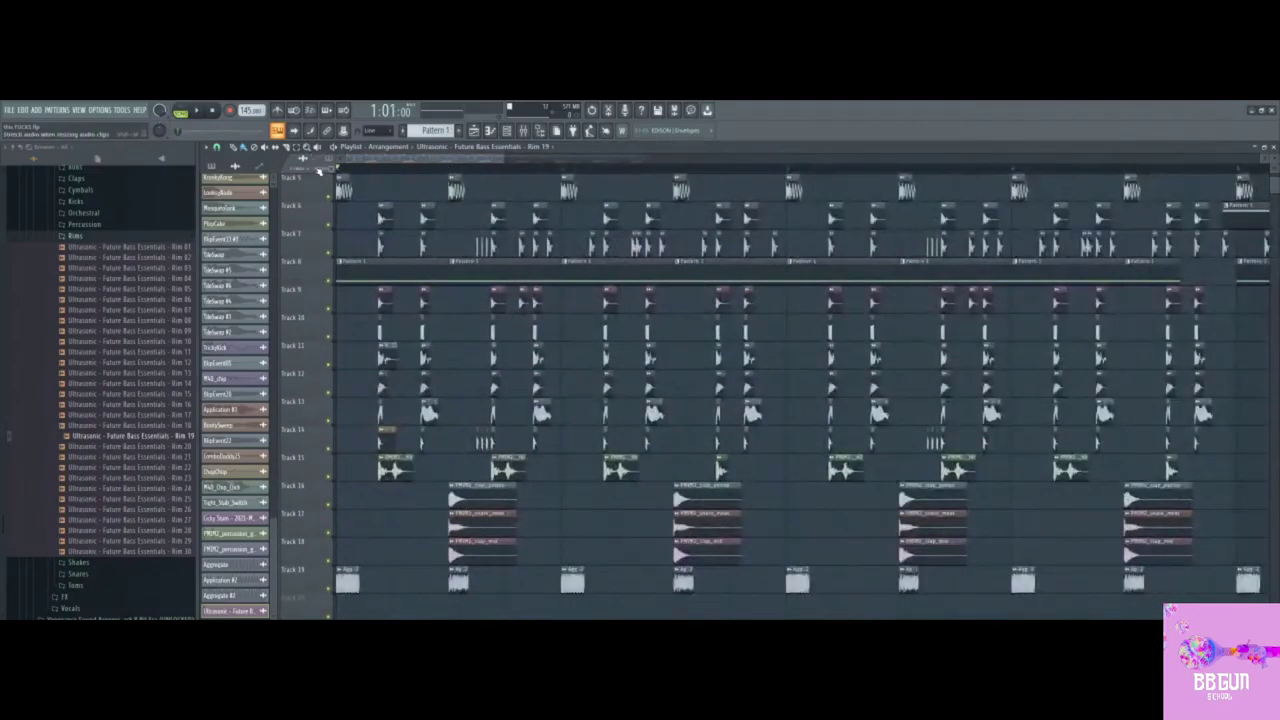
scroll(448, 168, "up", 3)
scroll(446, 168, "up", 1)
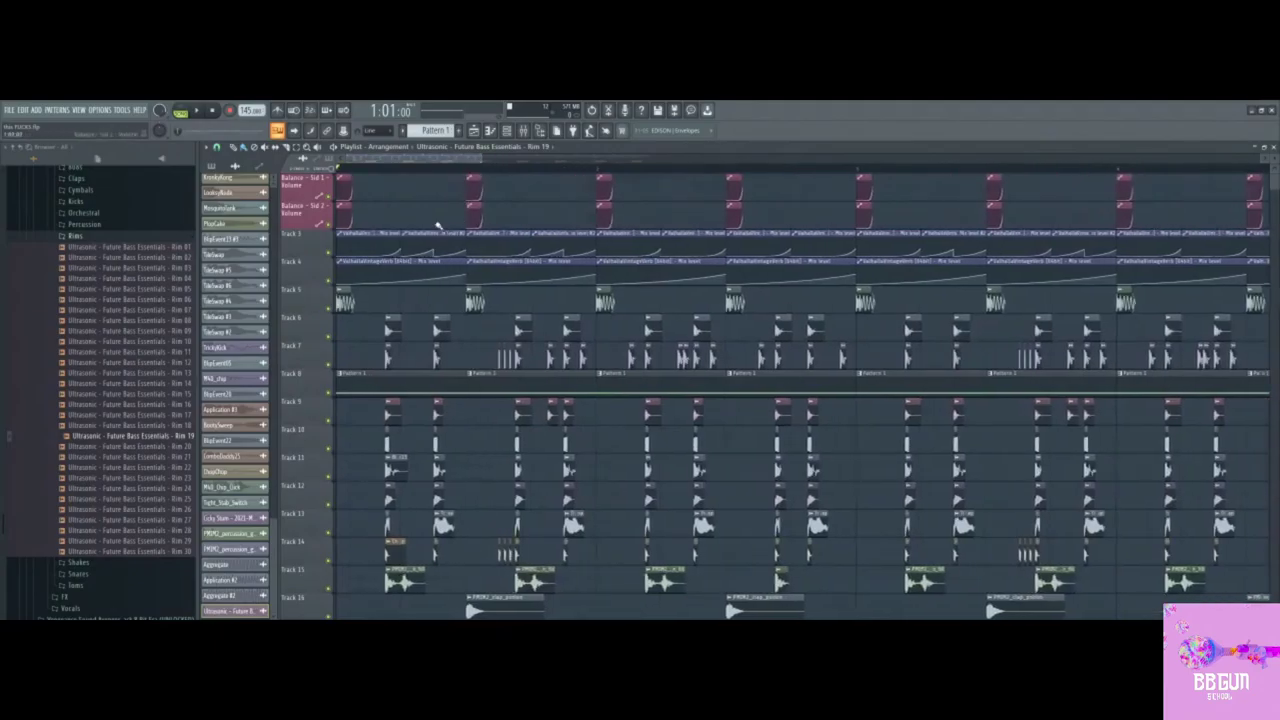
scroll(414, 168, "down", 4)
scroll(463, 162, "down", 1)
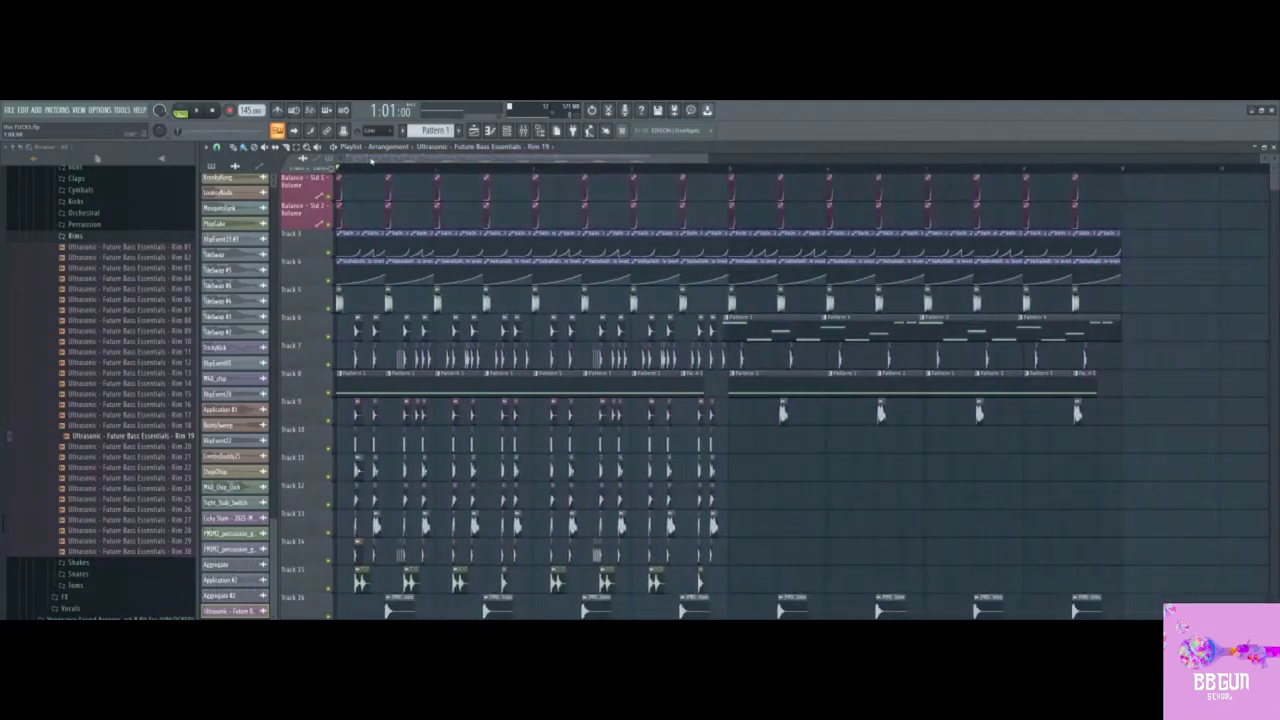
Step: Play the arrangement from the start through bar 3 and stop playback
scroll(372, 160, "up", 2)
key("space")
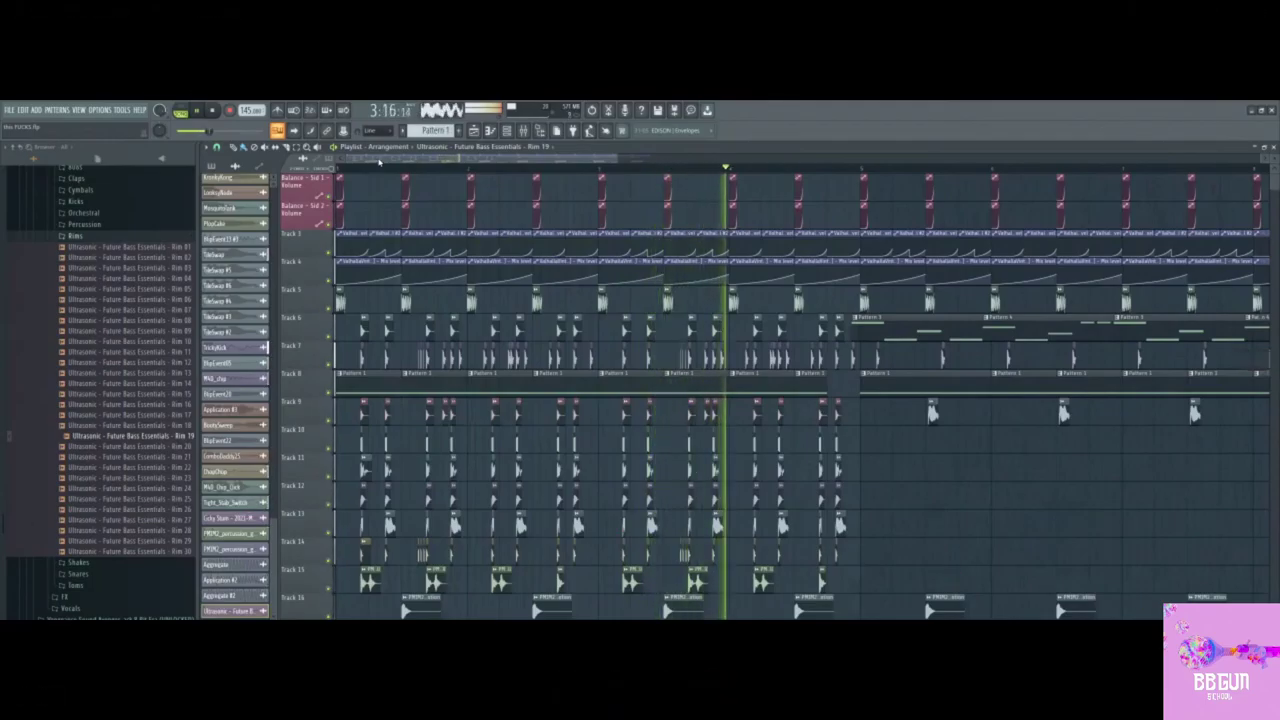
key("space")
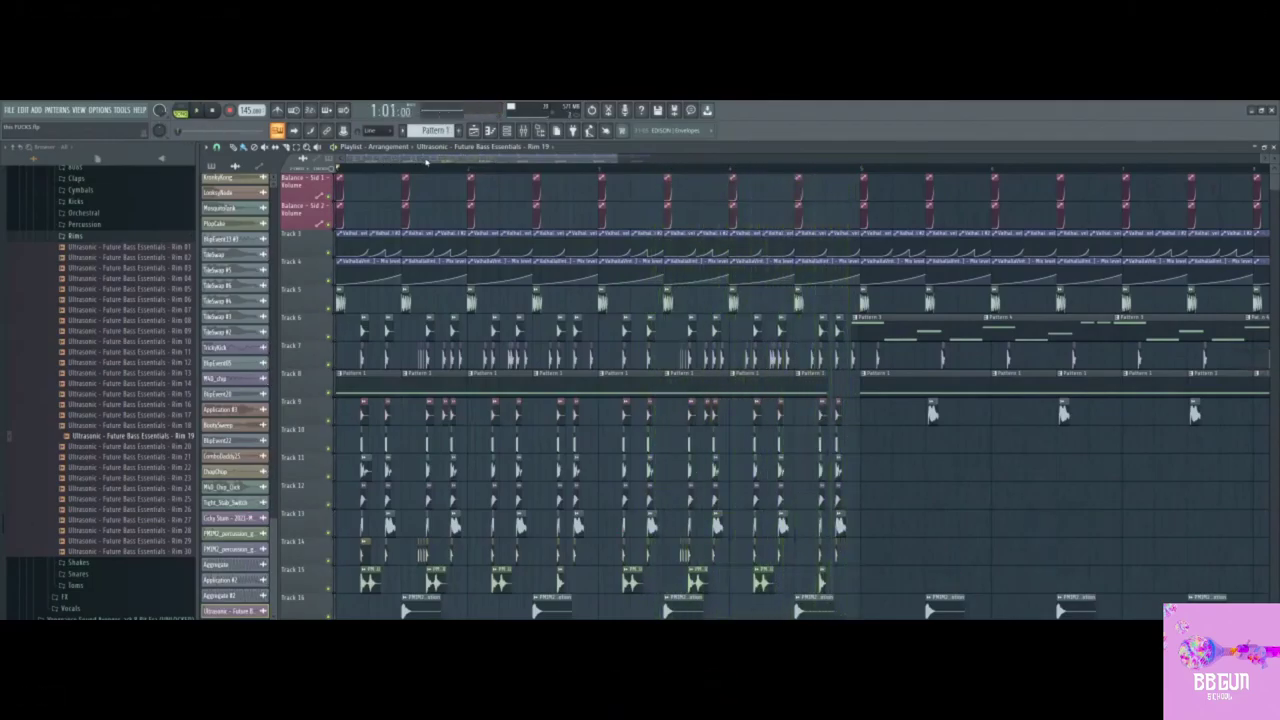
Step: Examine the reverb mix-level automation on Tracks 3 and 4 and the layered percussion clips on Tracks 6 to 15
scroll(427, 162, "up", 2)
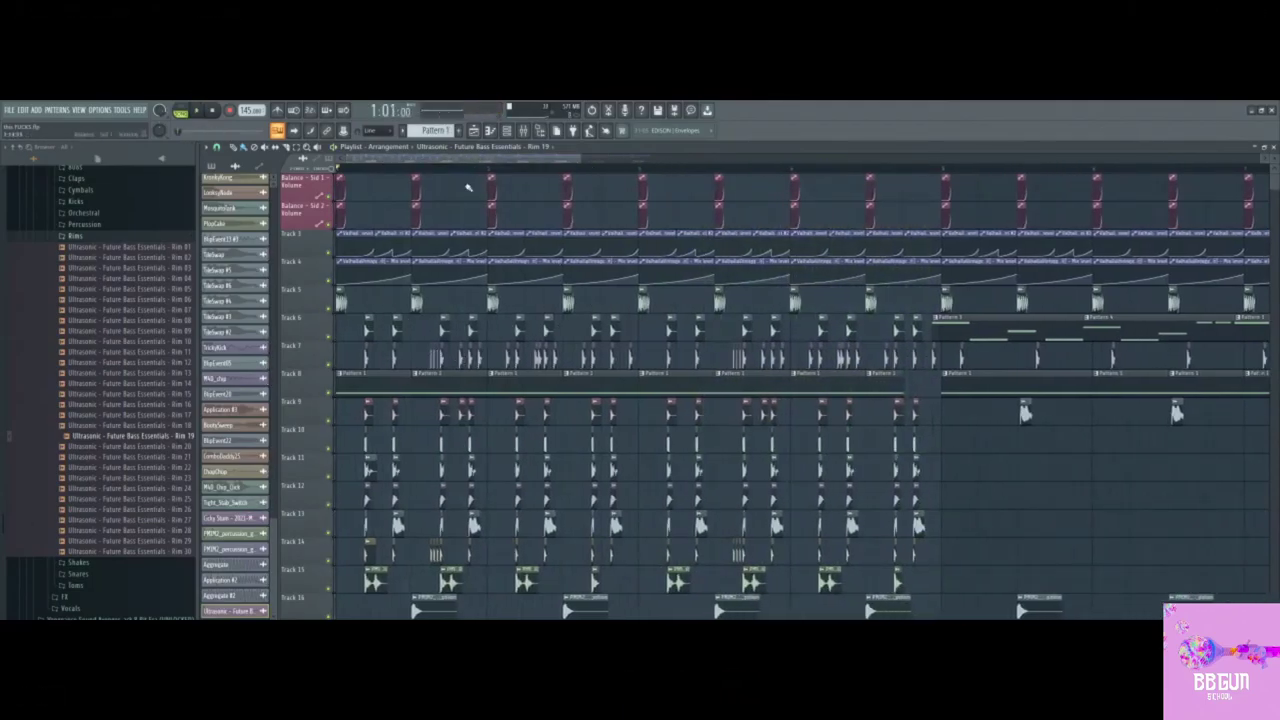
scroll(430, 161, "up", 4)
scroll(468, 369, "down", 8)
scroll(440, 260, "up", 8)
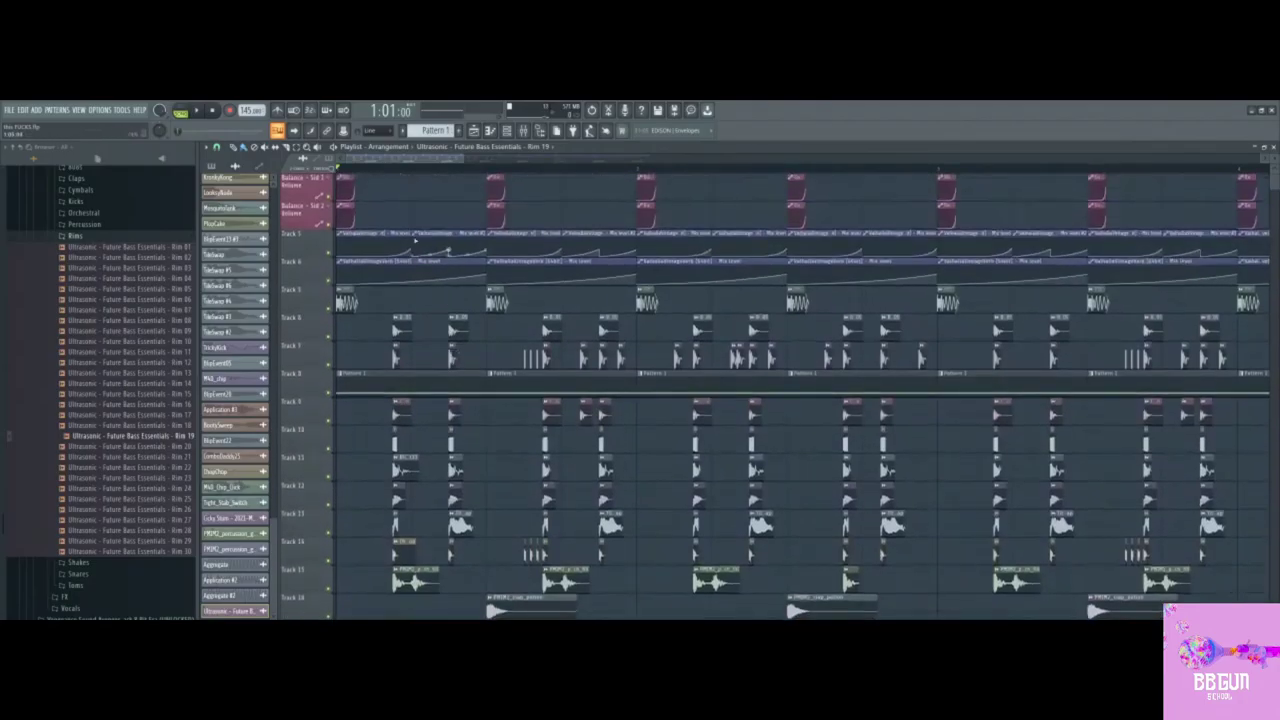
scroll(427, 161, "up", 3)
scroll(477, 291, "down", 2)
scroll(485, 305, "down", 10)
scroll(498, 328, "up", 10)
scroll(427, 162, "down", 3)
scroll(488, 304, "up", 2)
scroll(489, 305, "down", 3)
scroll(586, 314, "up", 3)
scroll(528, 428, "down", 1)
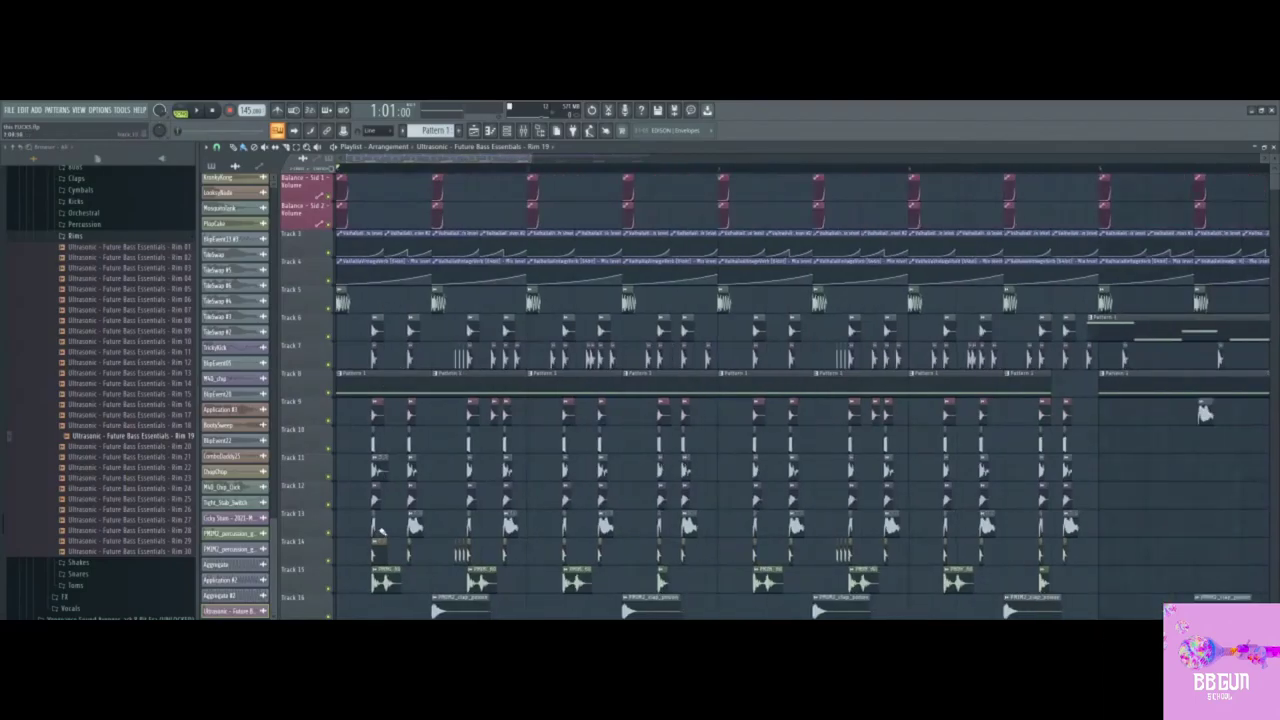
scroll(381, 531, "down", 4)
scroll(469, 162, "up", 4)
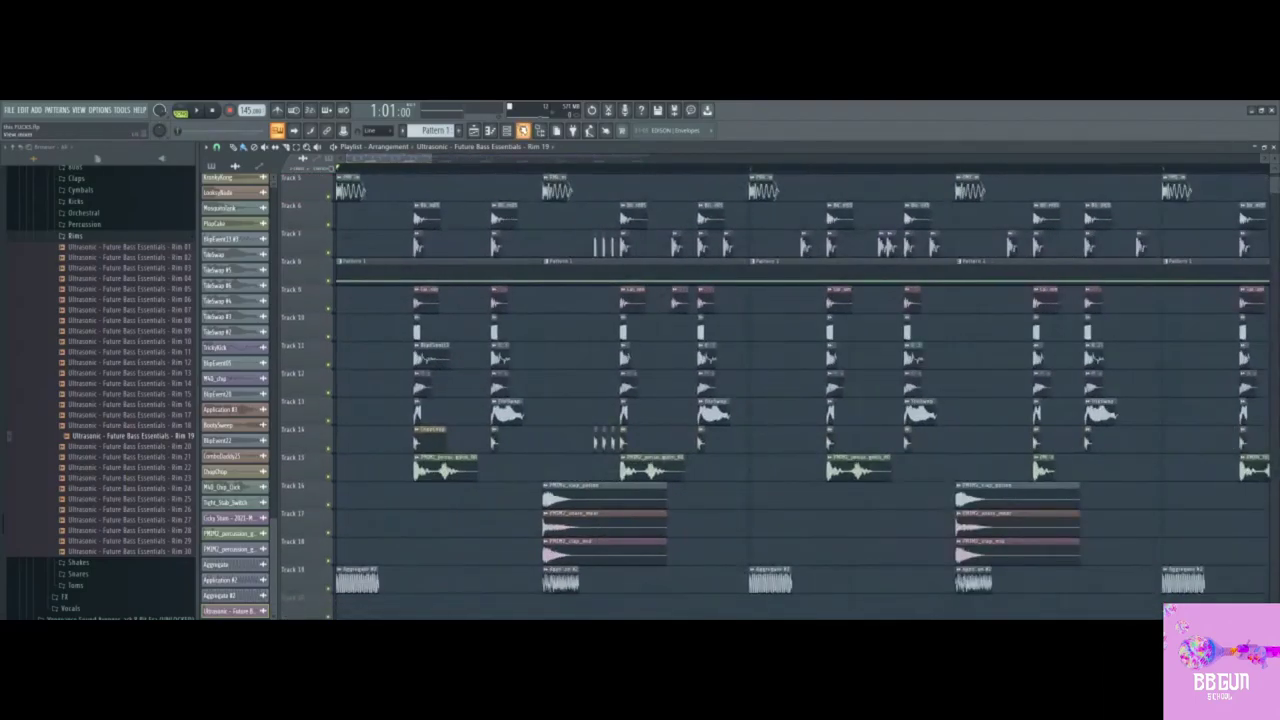
Step: View the mixer briefly and mute Track 8 in the playlist
left_click(522, 130)
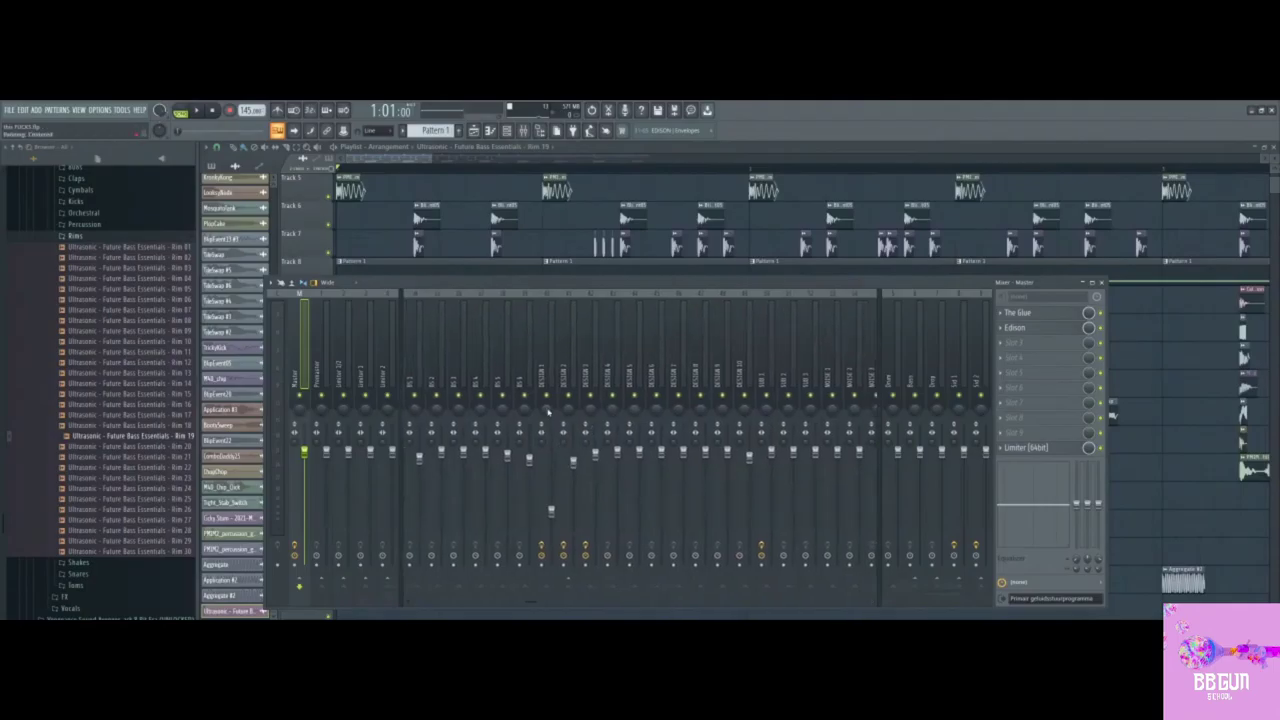
key("F9")
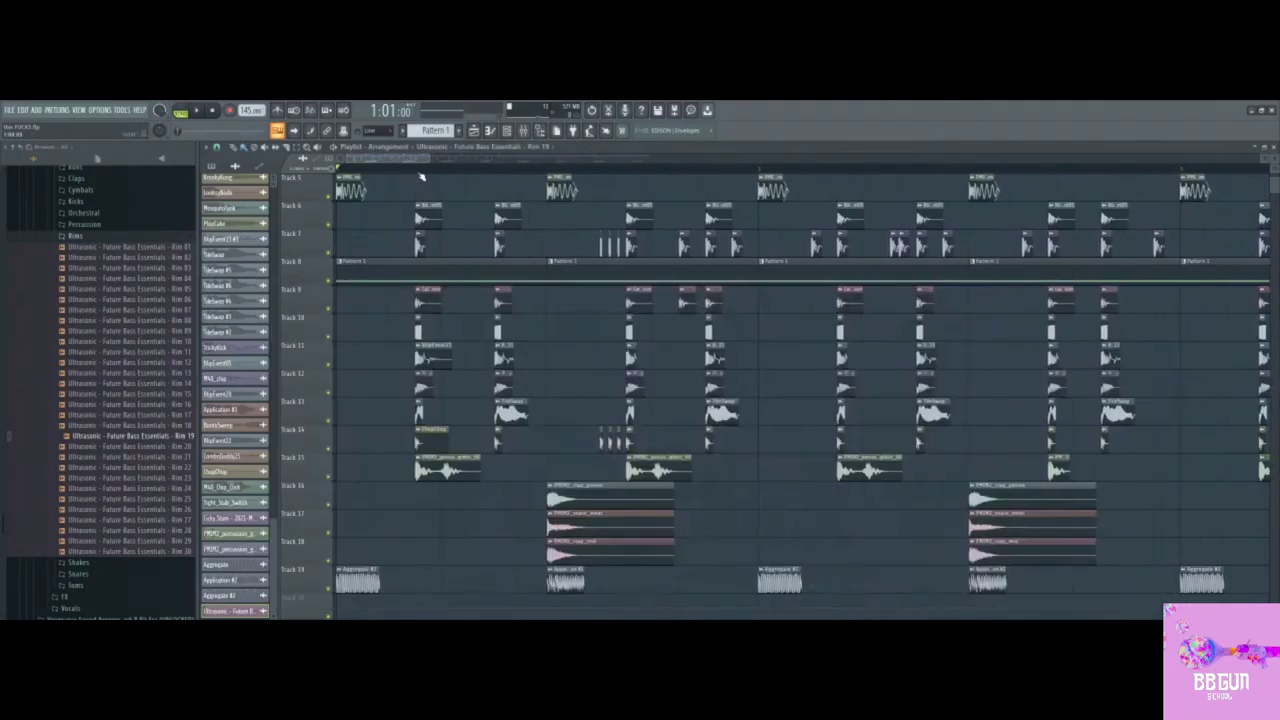
scroll(355, 296, "down", 1)
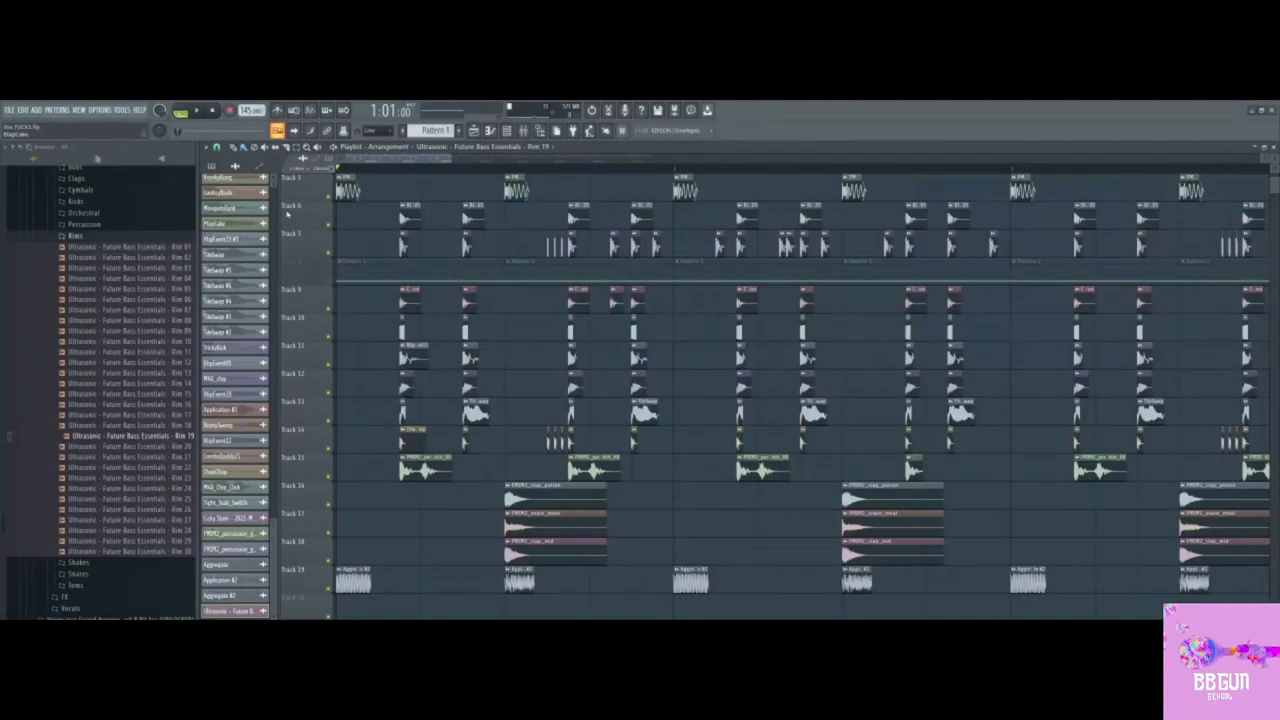
scroll(375, 167, "down", 2)
scroll(456, 365, "up", 2)
scroll(456, 365, "up", 2)
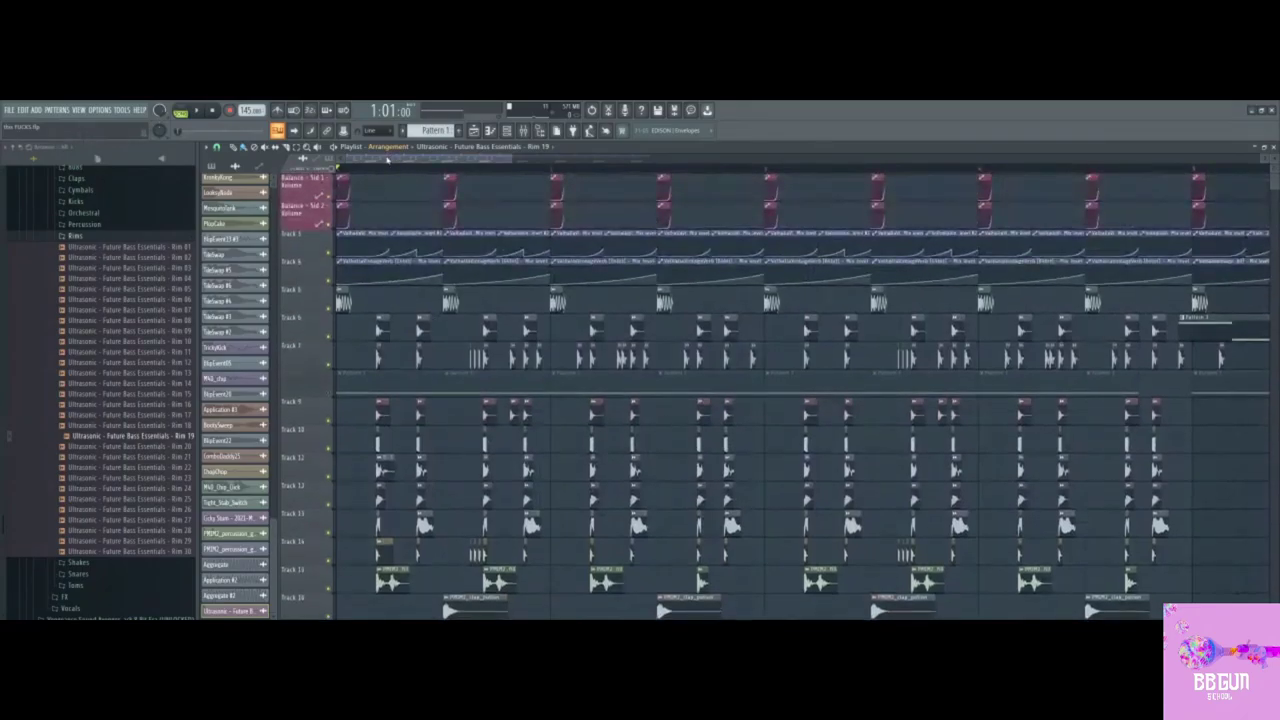
Step: Play the opening bars with Track 8 muted and check the mixer channels
scroll(390, 167, "down", 2)
key("space")
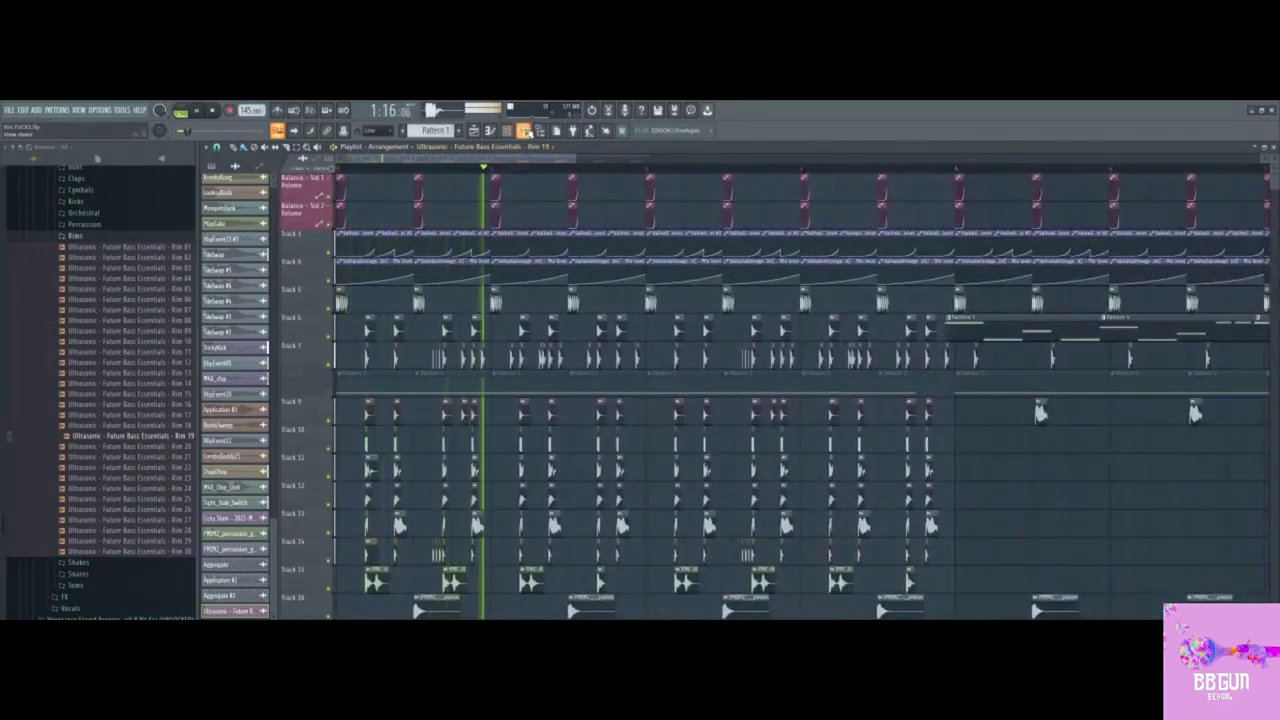
key("F9")
left_click(524, 131)
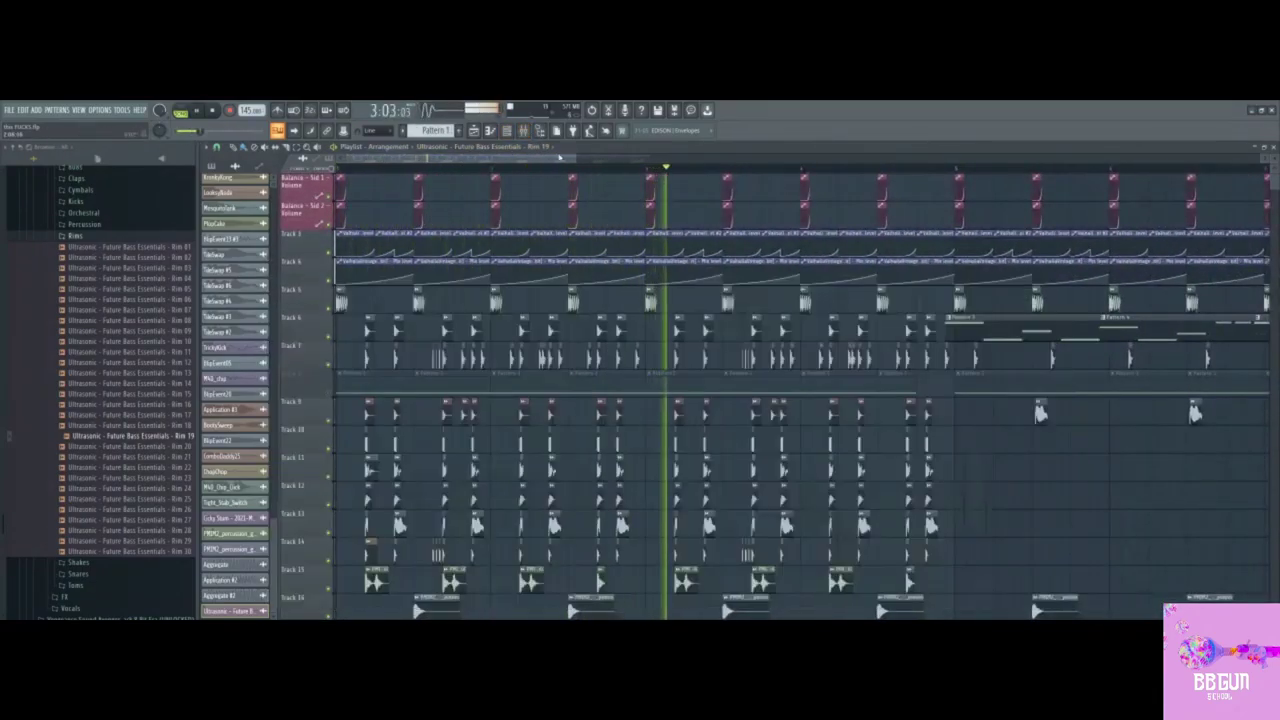
key("space")
left_click(524, 131)
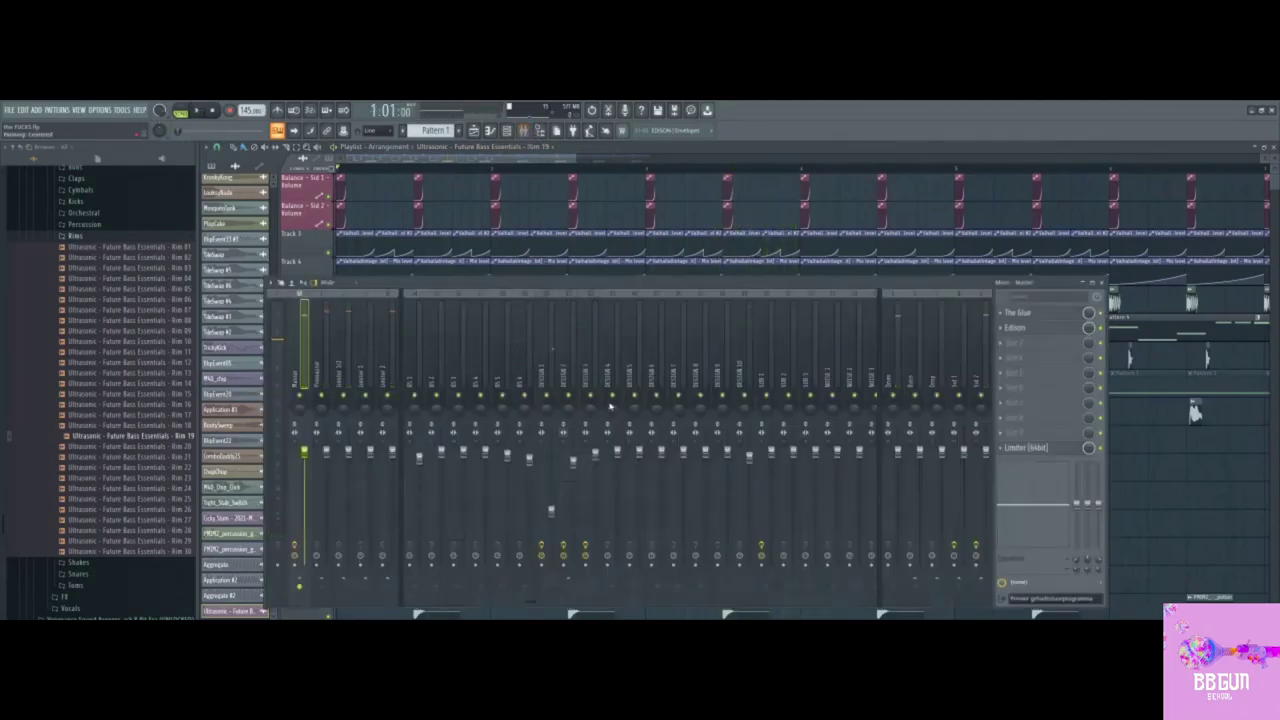
left_click(524, 131)
scroll(463, 171, "down", 1)
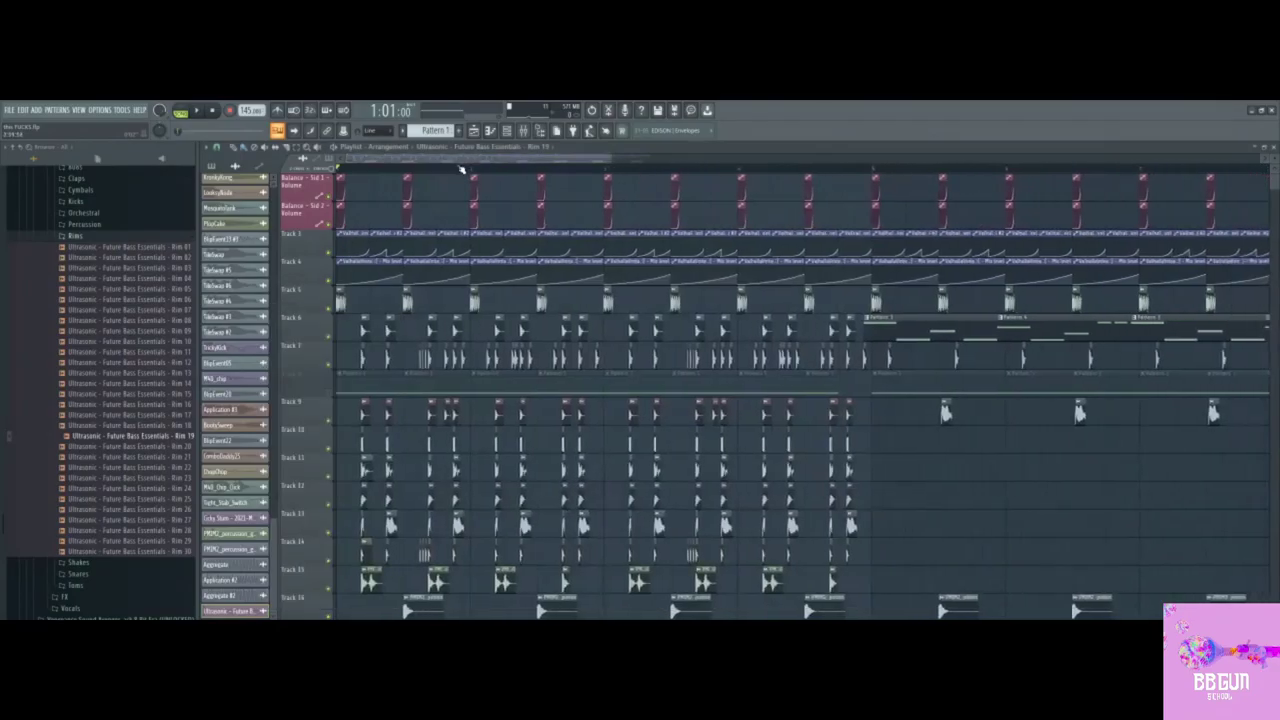
Step: Play the first bar while viewing the clap, snare and Aggregate clips on the lower tracks, and check the mixer again
key("space")
scroll(490, 268, "down", 5)
scroll(432, 162, "up", 1)
scroll(477, 320, "up", 5)
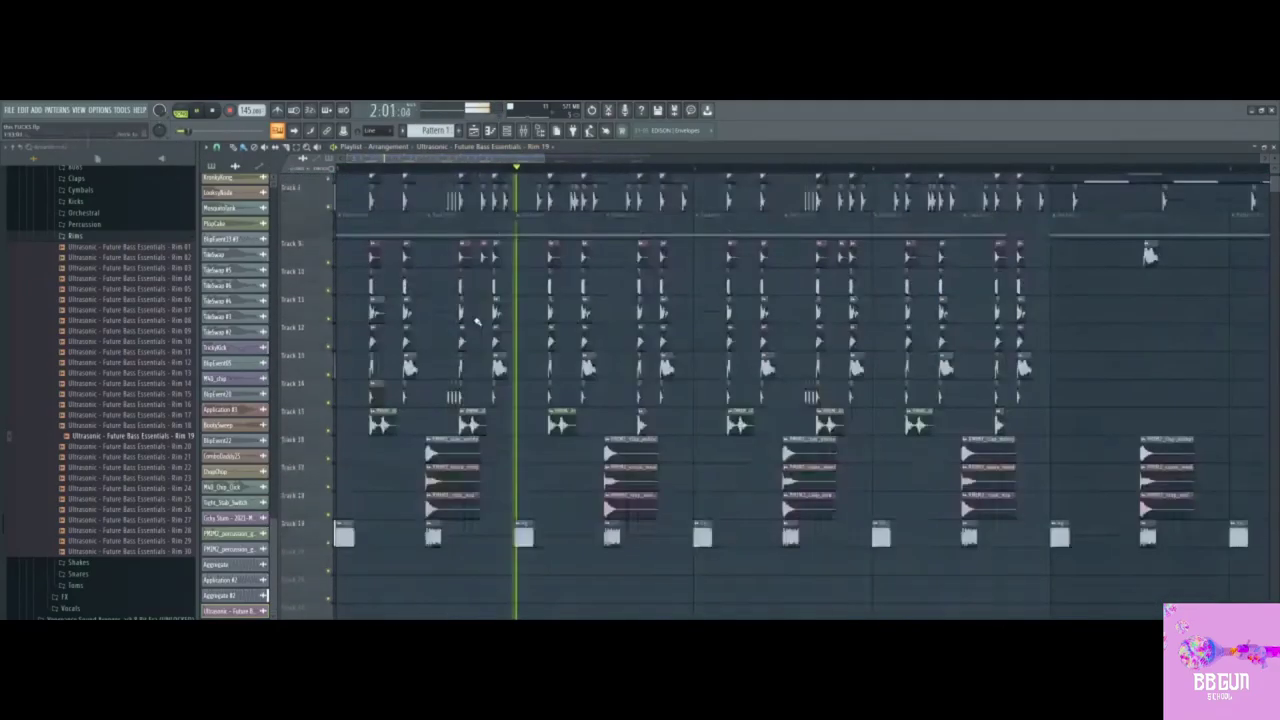
key("space")
left_click(524, 131)
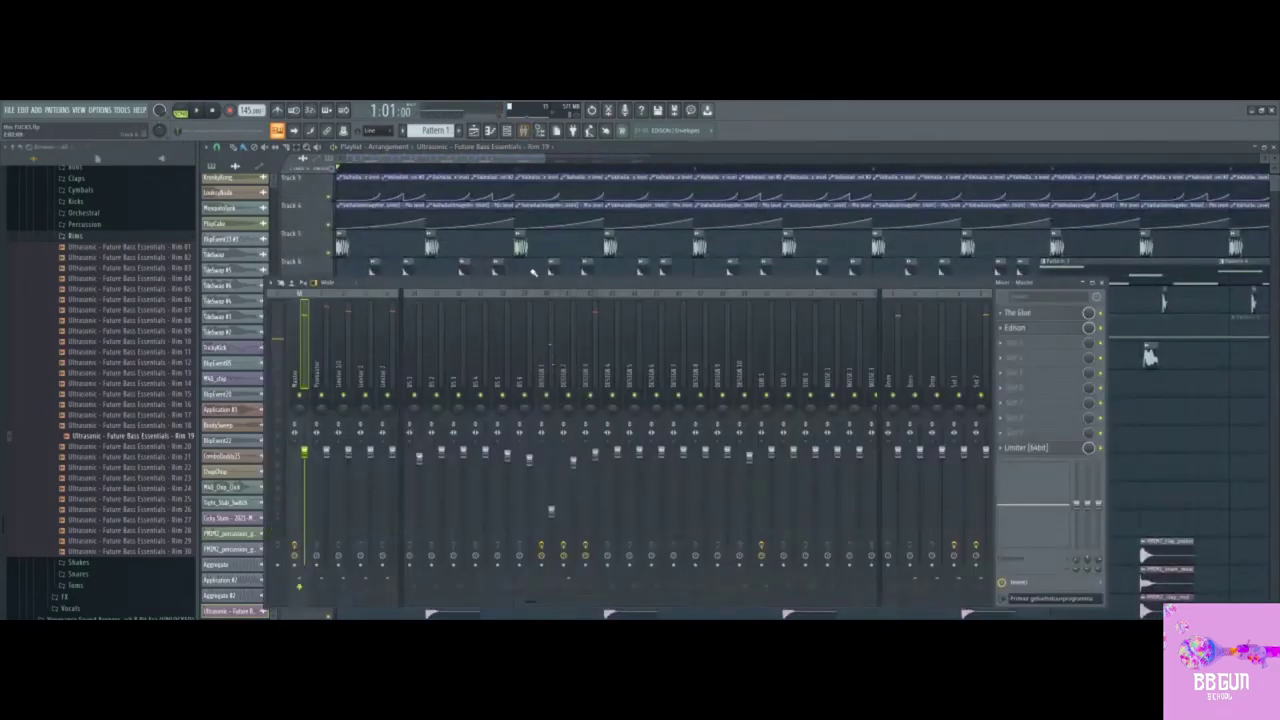
key("F9")
Step: Replay the arrangement from the start into bar 2 and stop playback
scroll(592, 345, "up", 2)
key("space")
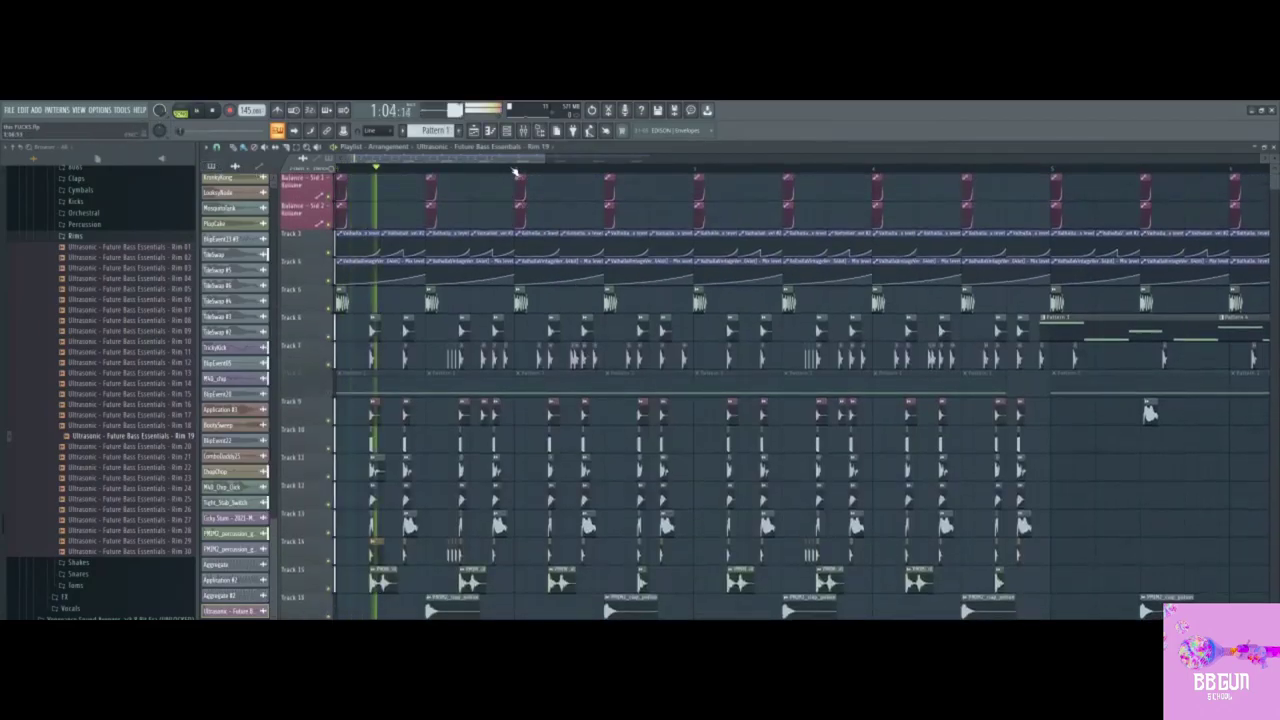
scroll(516, 172, "down", 1)
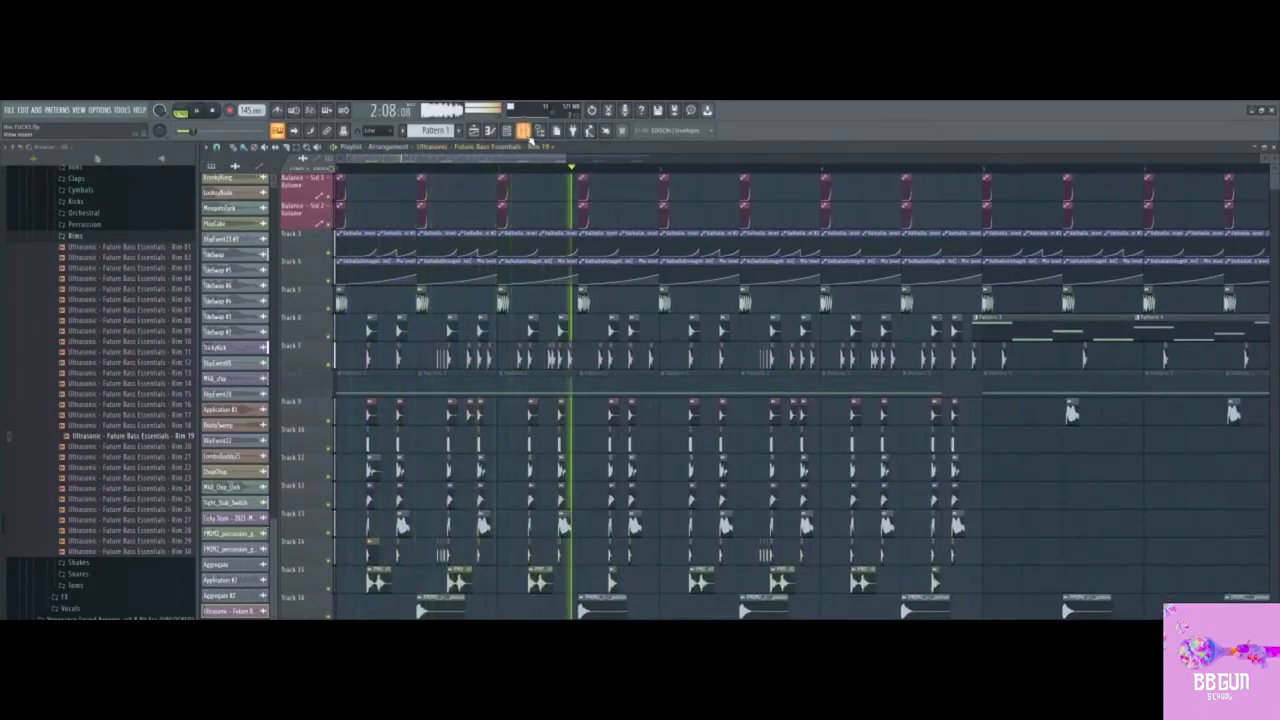
key("space")
Step: Compare the effect chains of the DESIGN 1, DESIGN 2 and DESIGN 3 mixer tracks
key("F9")
left_click(568, 362)
left_click(549, 360)
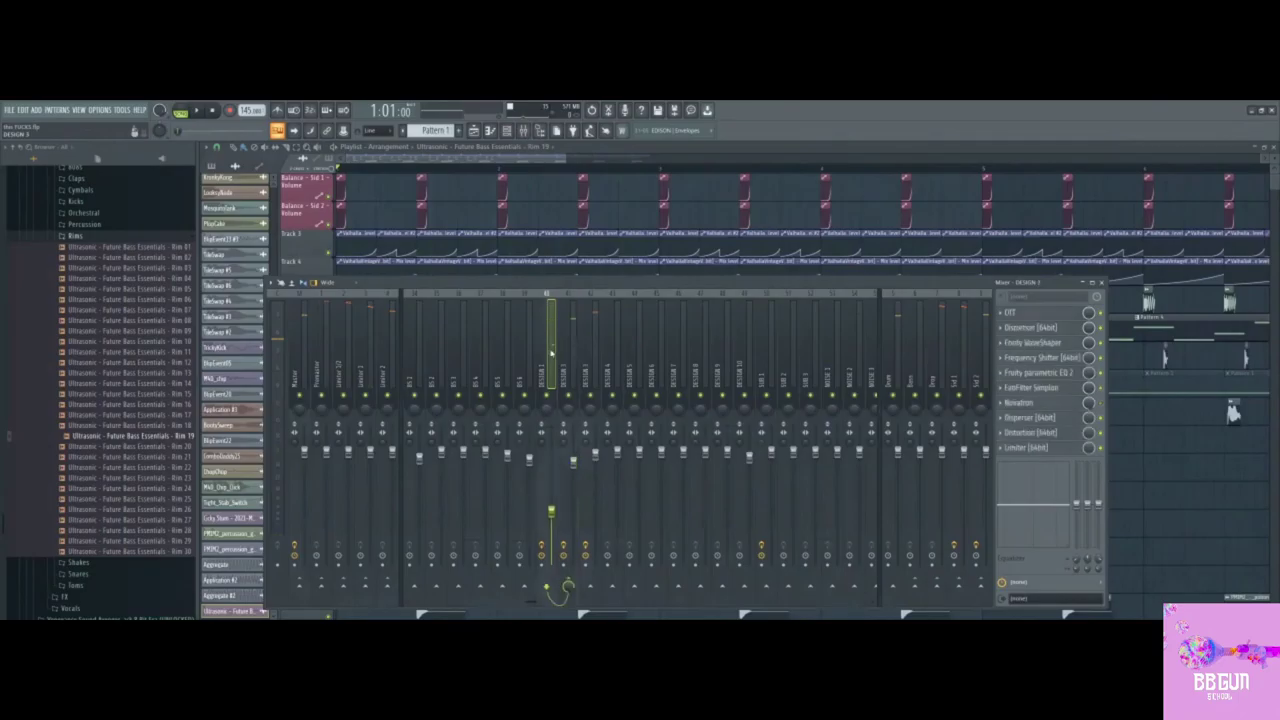
left_click(566, 358)
left_click(584, 354)
left_click(564, 357)
left_click(549, 359)
left_click(567, 360)
left_click(589, 360)
left_click(570, 362)
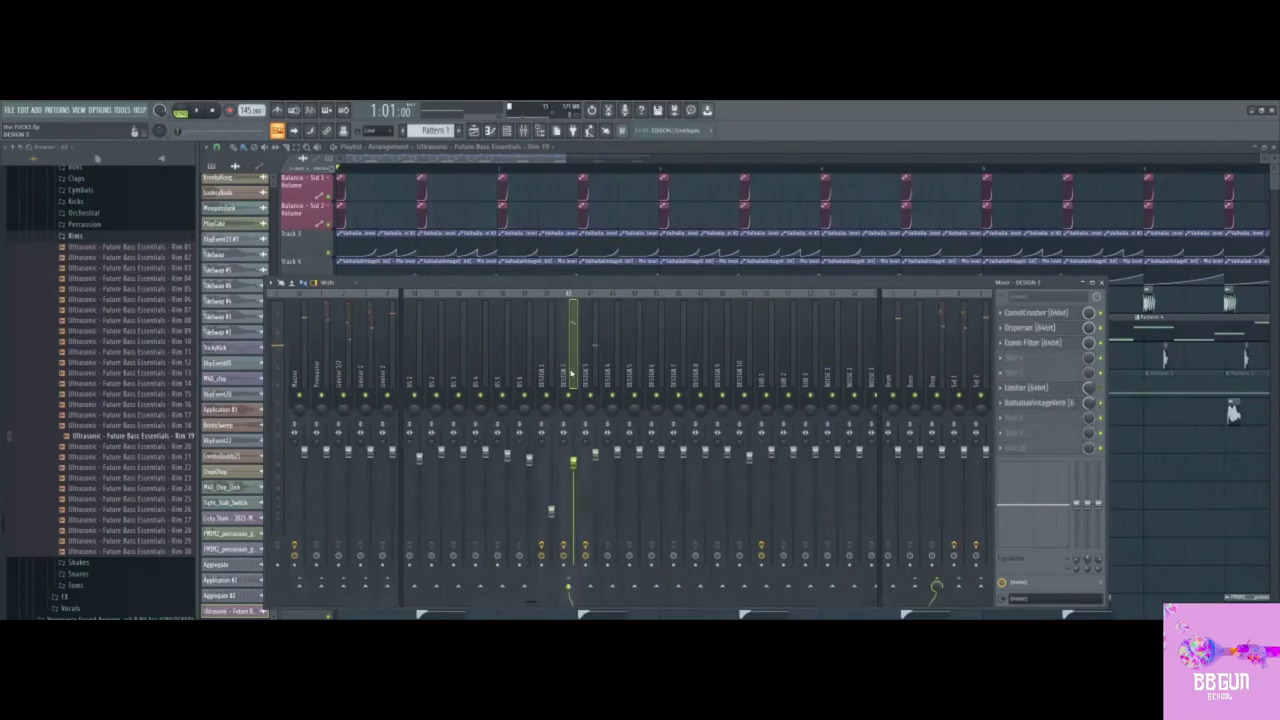
left_click(551, 366)
left_click(569, 367)
left_click(590, 368)
left_click(570, 370)
left_click(553, 373)
left_click(571, 373)
left_click(592, 372)
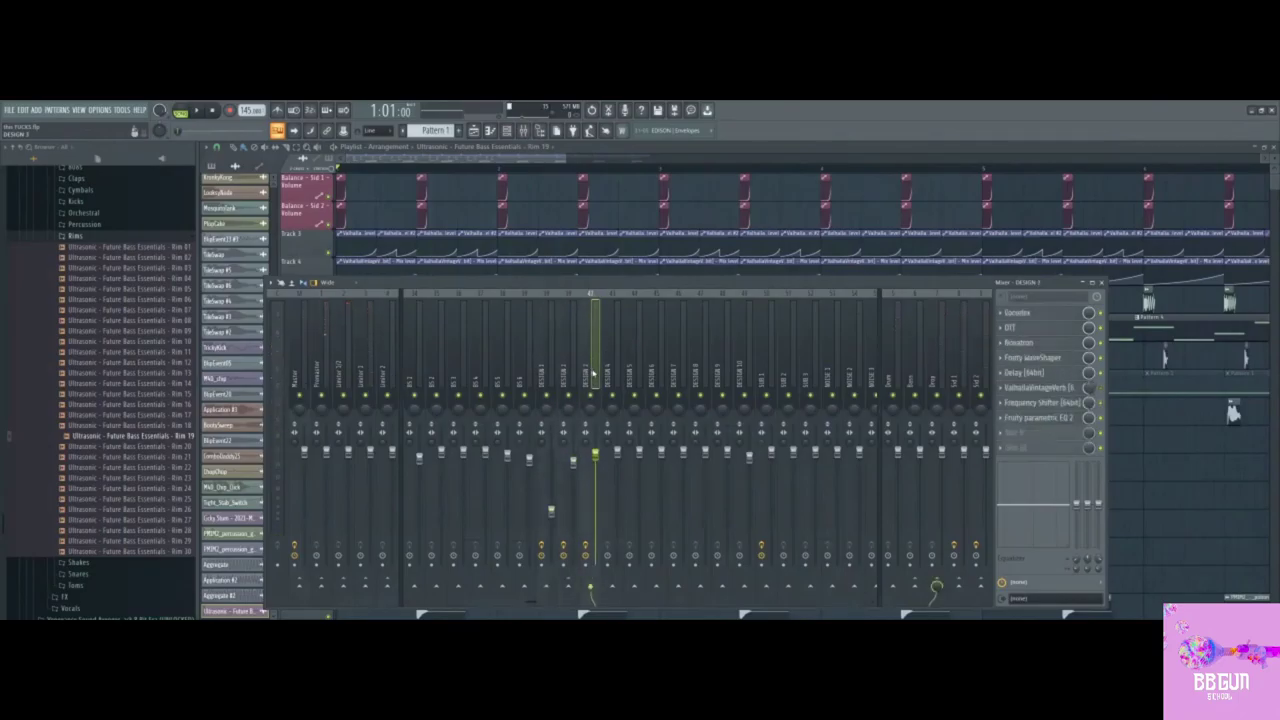
left_click(567, 375)
left_click(592, 375)
left_click(536, 165)
scroll(534, 163, "up", 2)
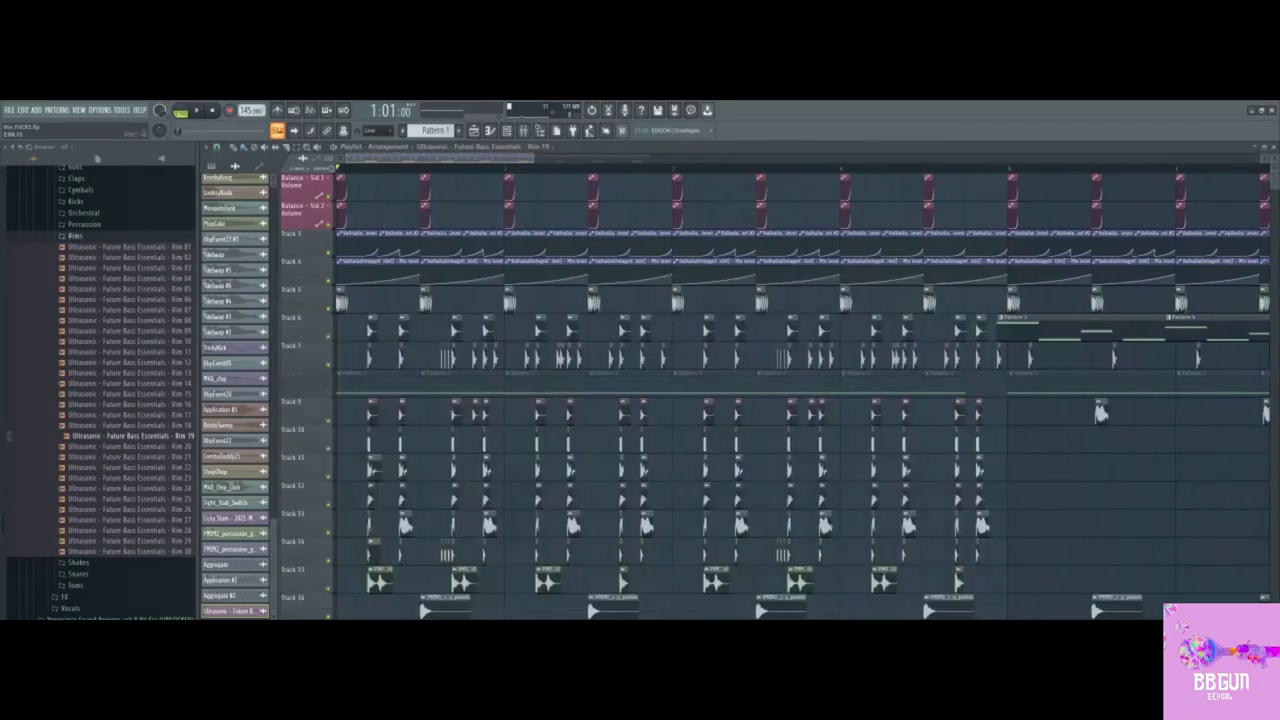
scroll(518, 145, "down", 4)
left_click(507, 130)
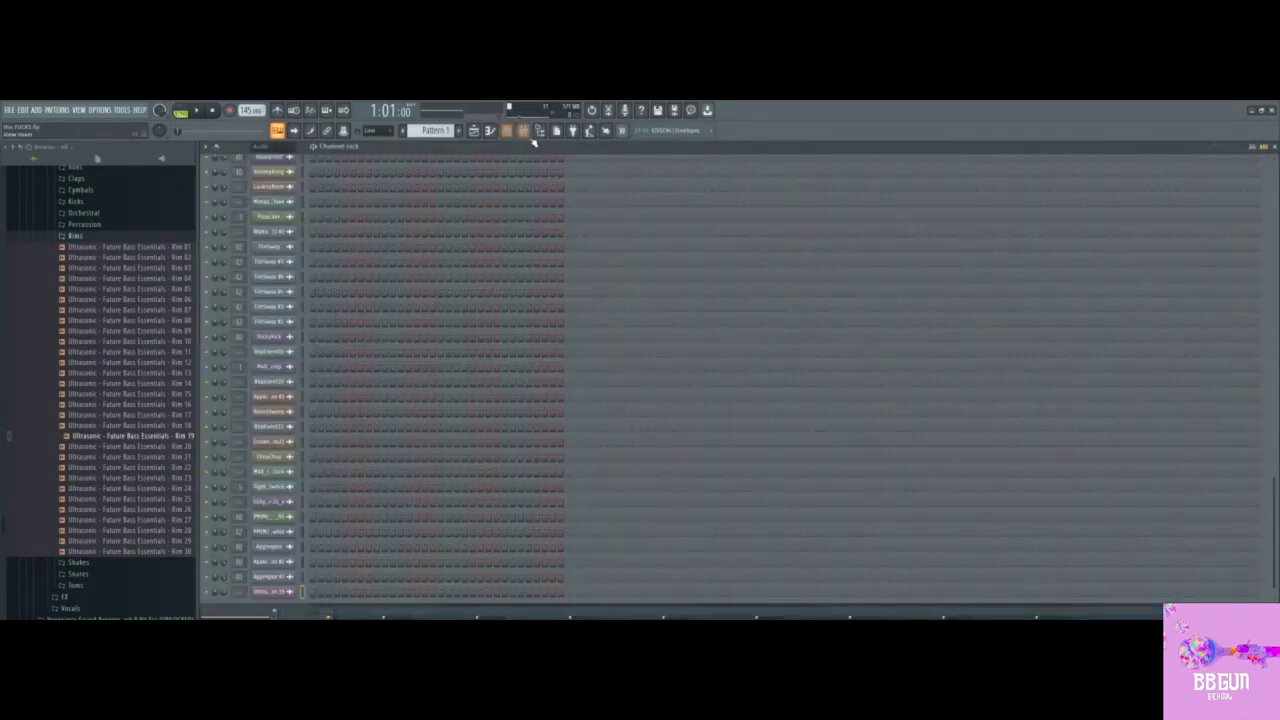
left_click(523, 130)
left_click(476, 132)
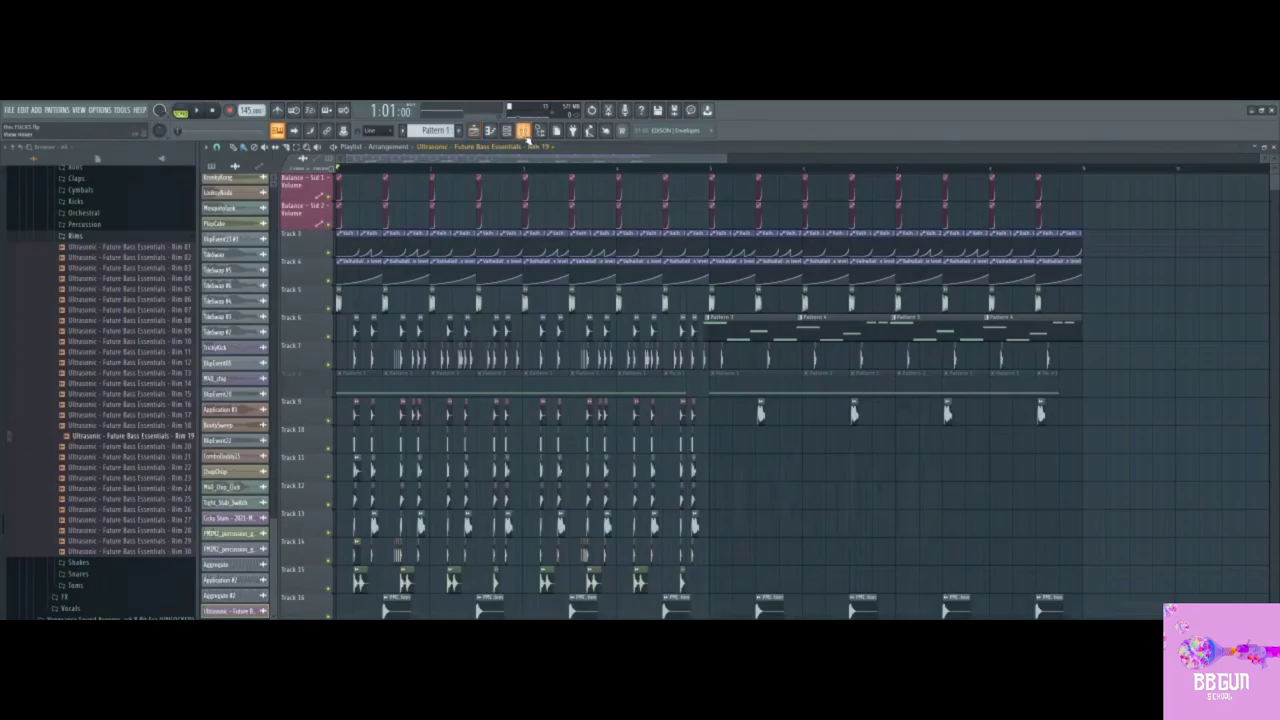
Step: Select the DESIGN 1 mixer track and inspect its effect chain
left_click(523, 130)
left_click(550, 340)
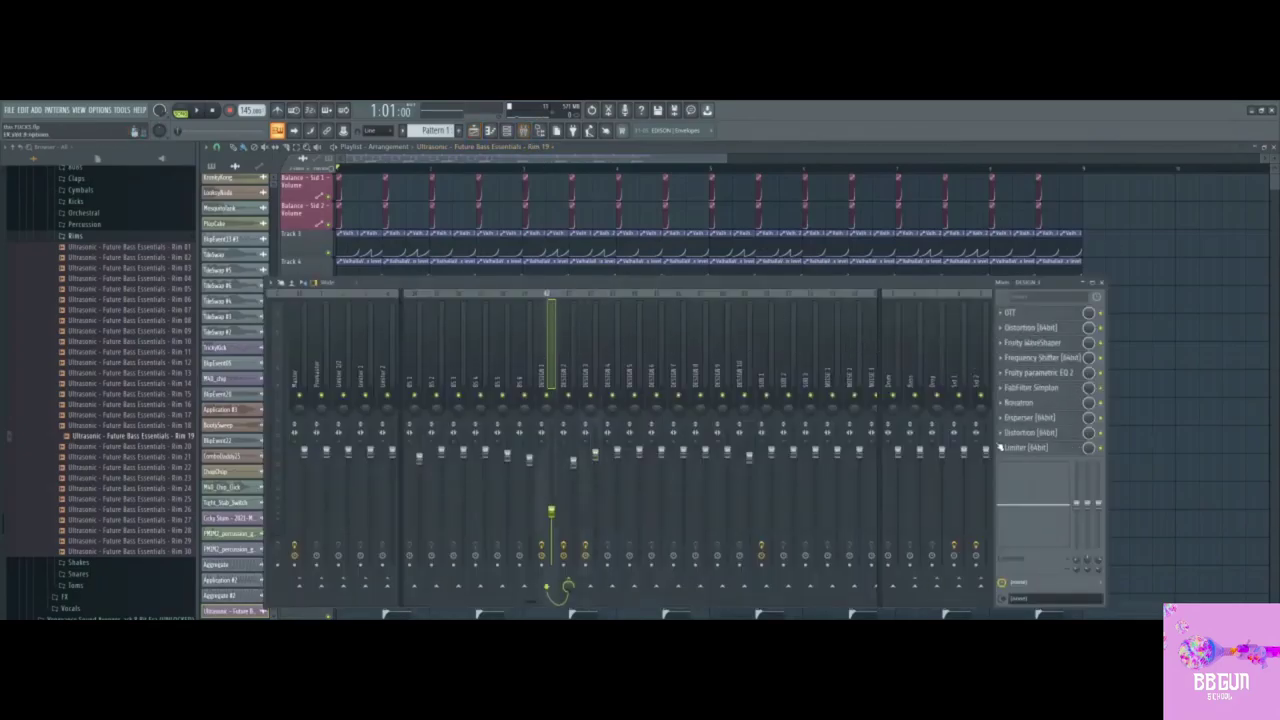
left_click(491, 131)
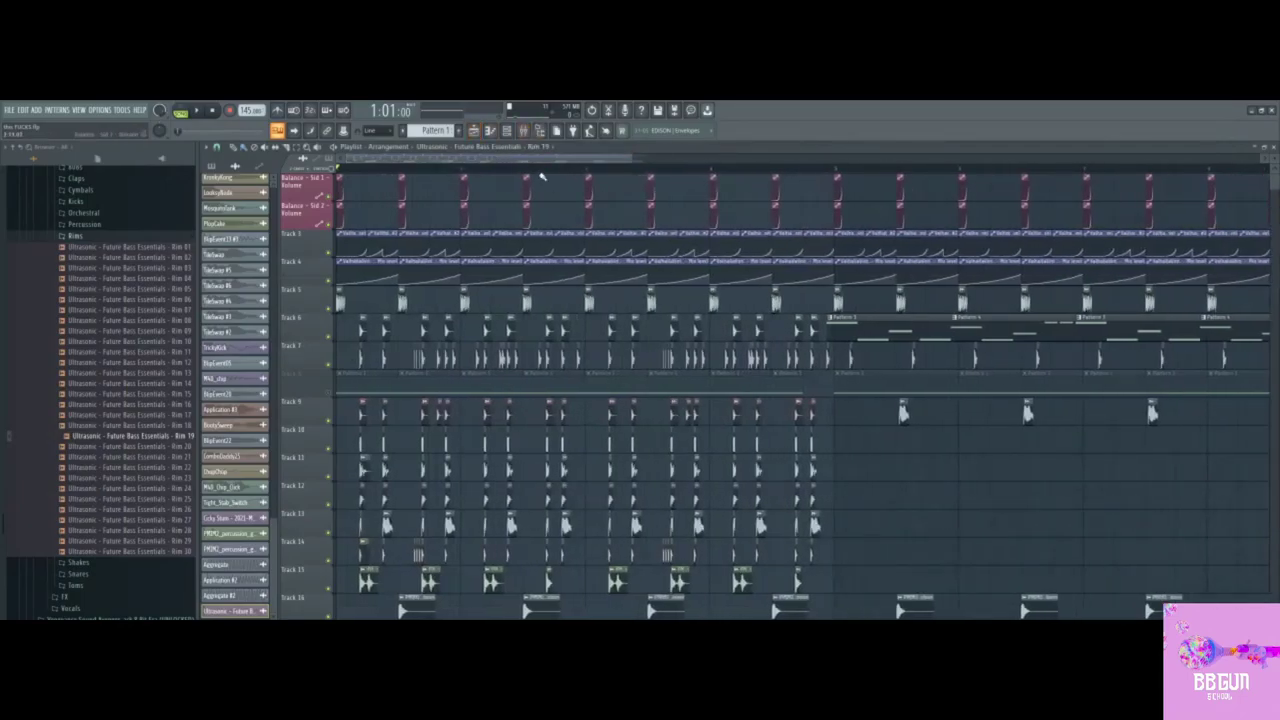
left_click(525, 132)
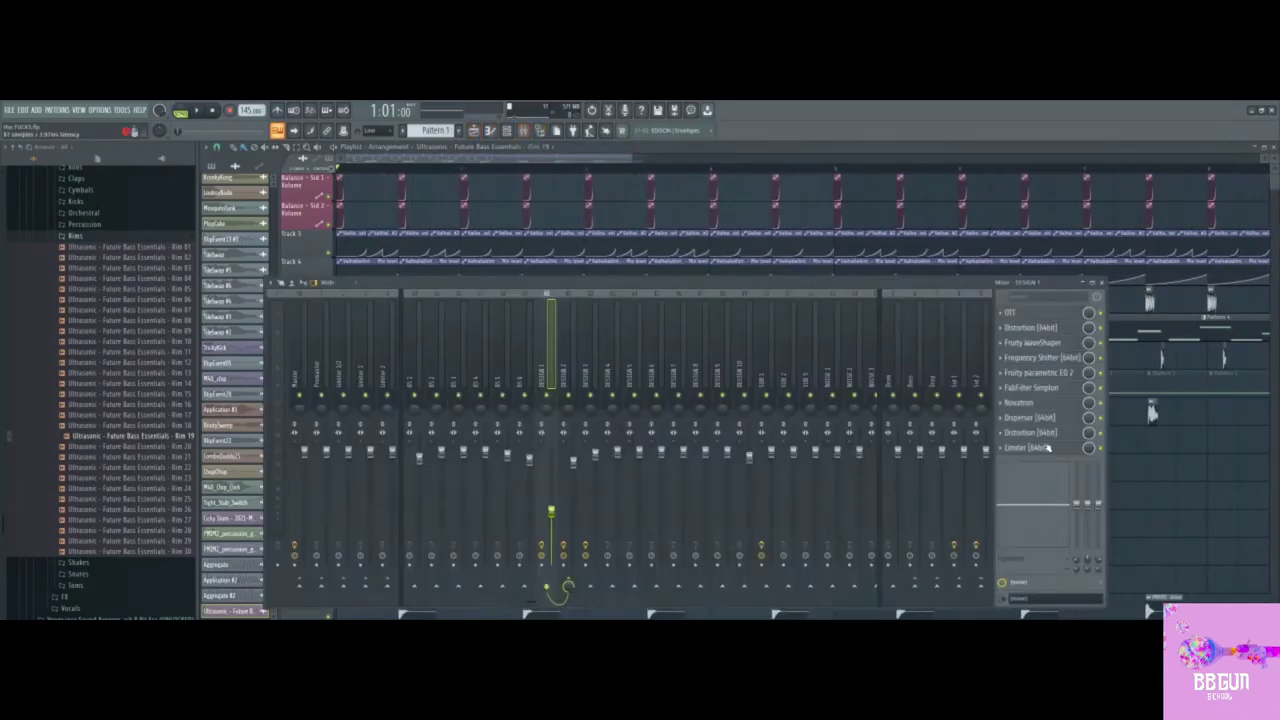
Step: Move the playhead to 1:04 in the arrangement and bring up the DESIGN 1 mixer track's effect chain again
left_click(532, 168)
left_click_drag(606, 159, 511, 164)
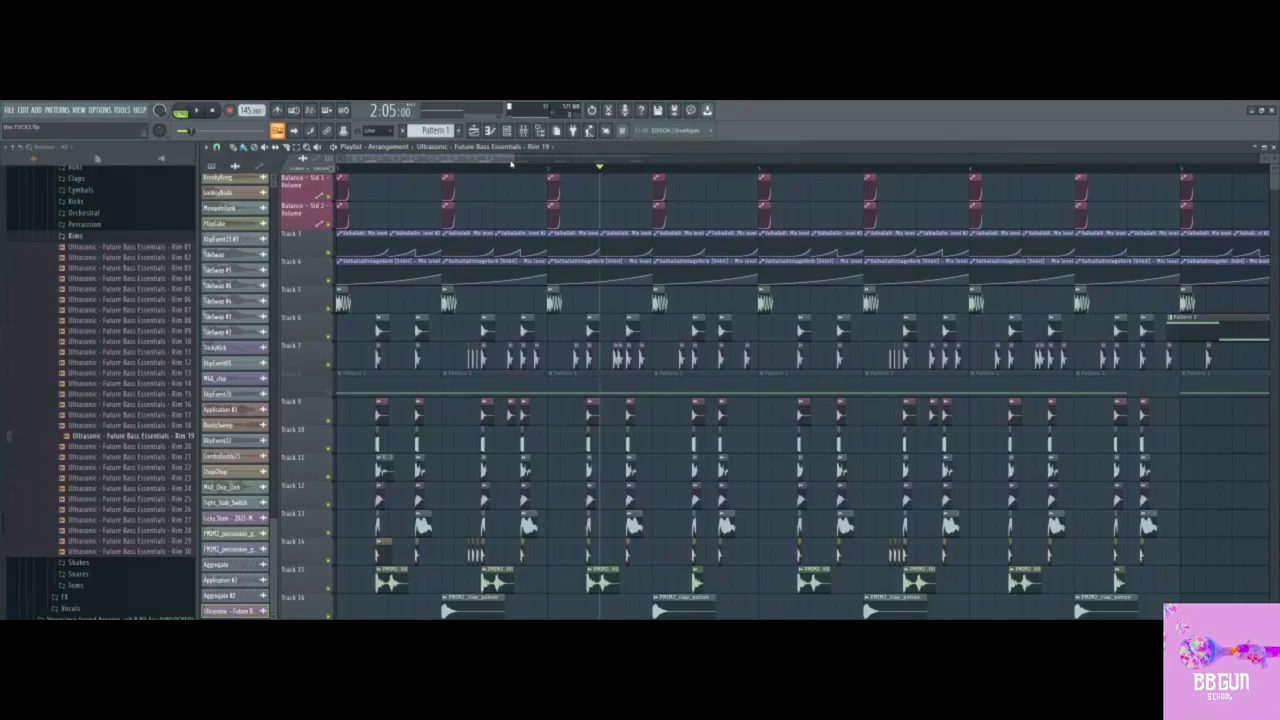
left_click_drag(511, 161, 482, 163)
left_click(391, 169)
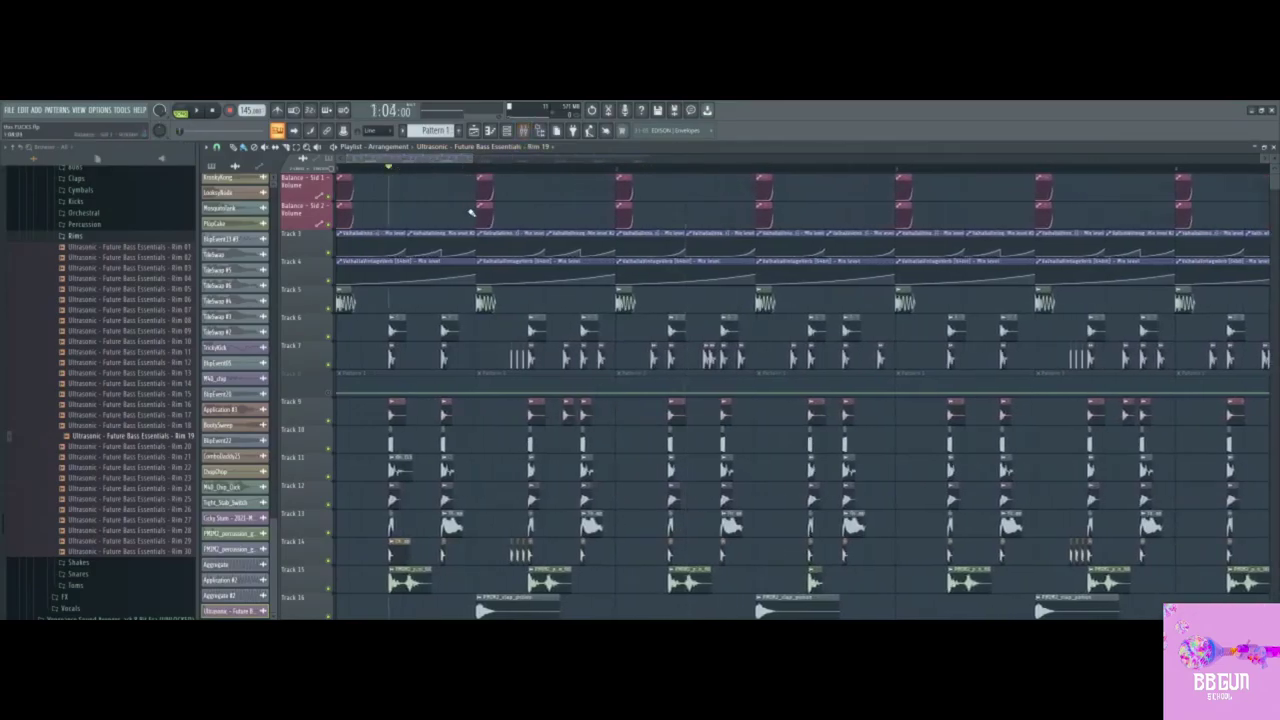
left_click_drag(472, 160, 501, 159)
left_click(526, 131)
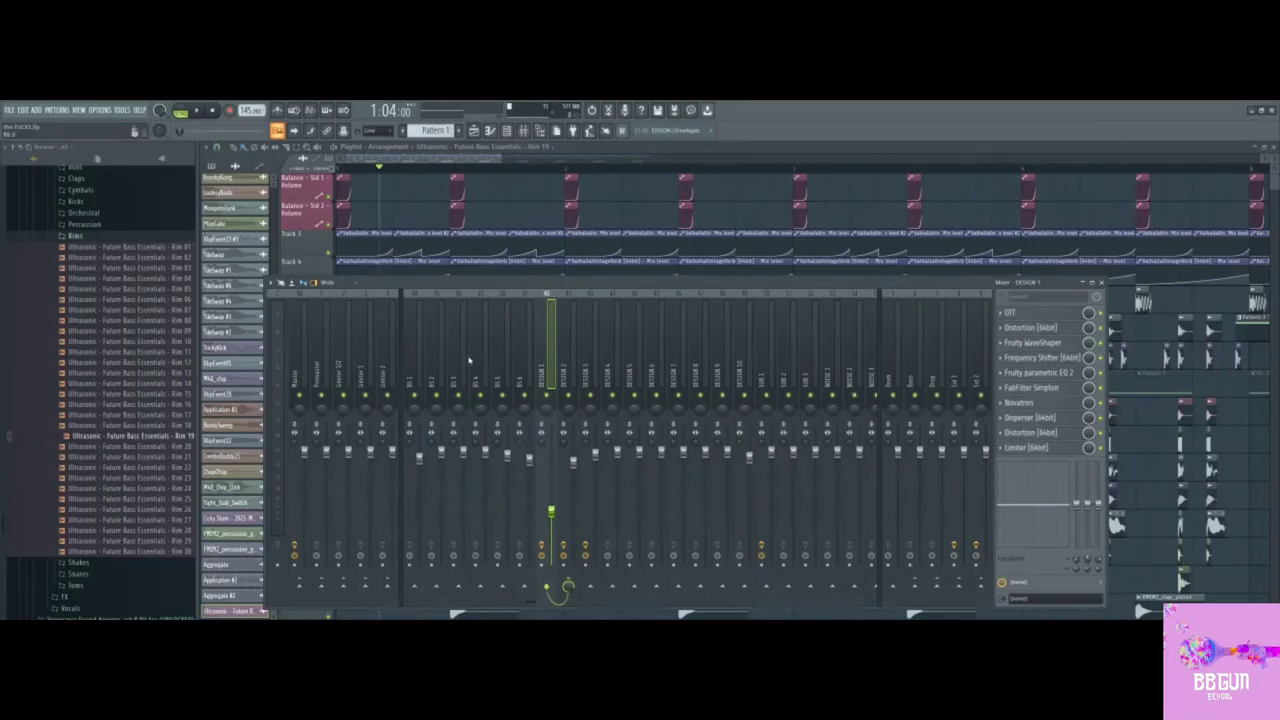
Step: Play a short passage of the arrangement from 1:06 and stop playback
left_click_drag(499, 159, 567, 160)
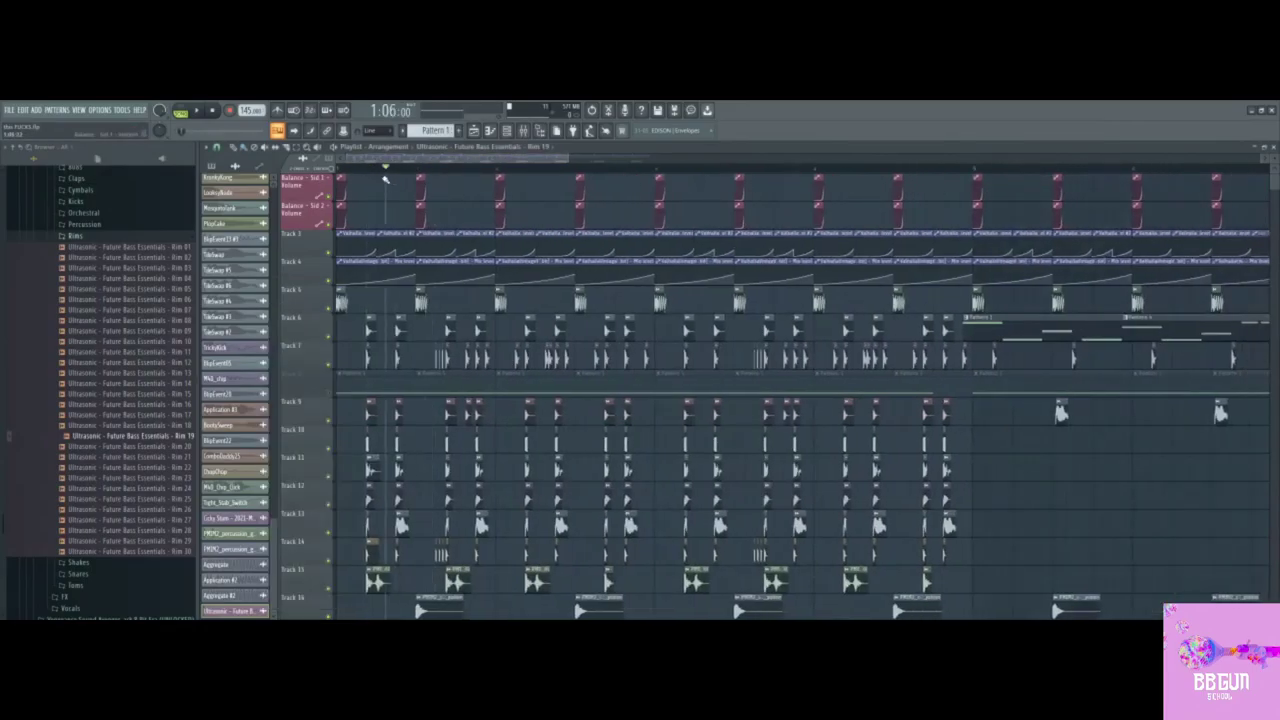
key("space")
scroll(394, 161, "down", 1)
key("space")
Step: Look over the clap, snare and Aggregate clips on Tracks 15 to 19 and the layered clips on the upper tracks
scroll(411, 163, "up", 4)
scroll(417, 357, "down", 5)
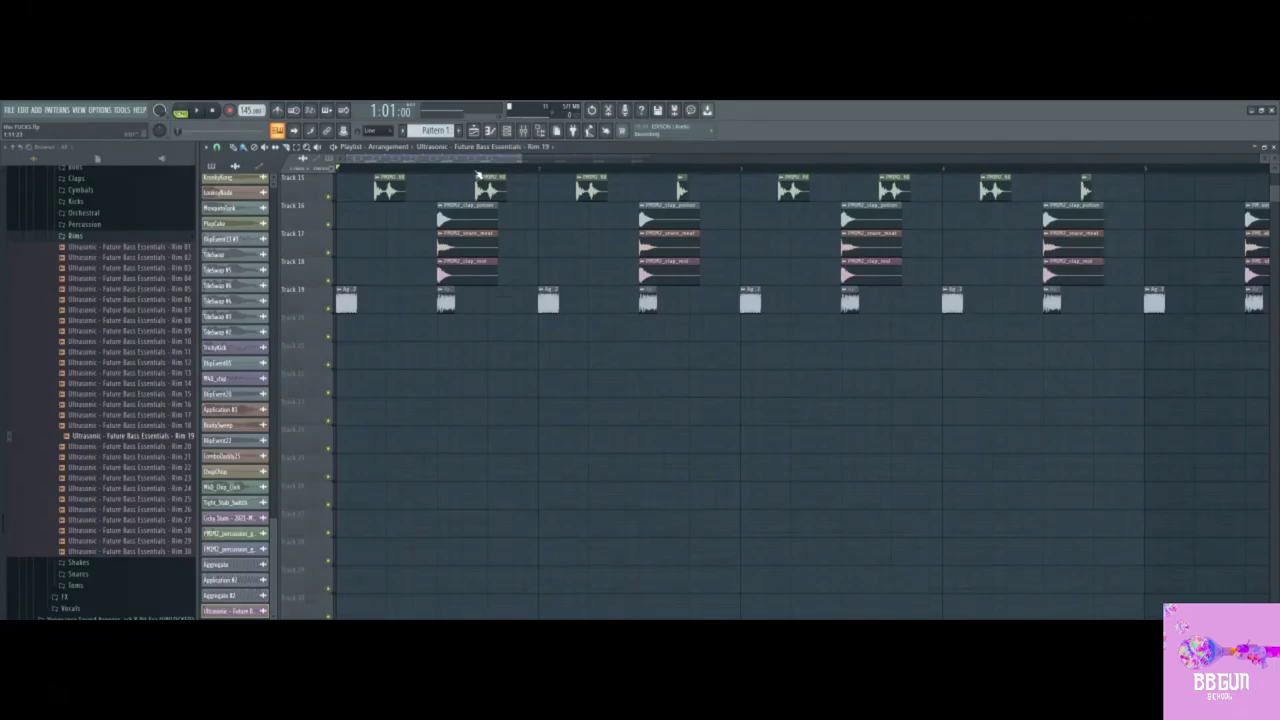
scroll(446, 160, "down", 3)
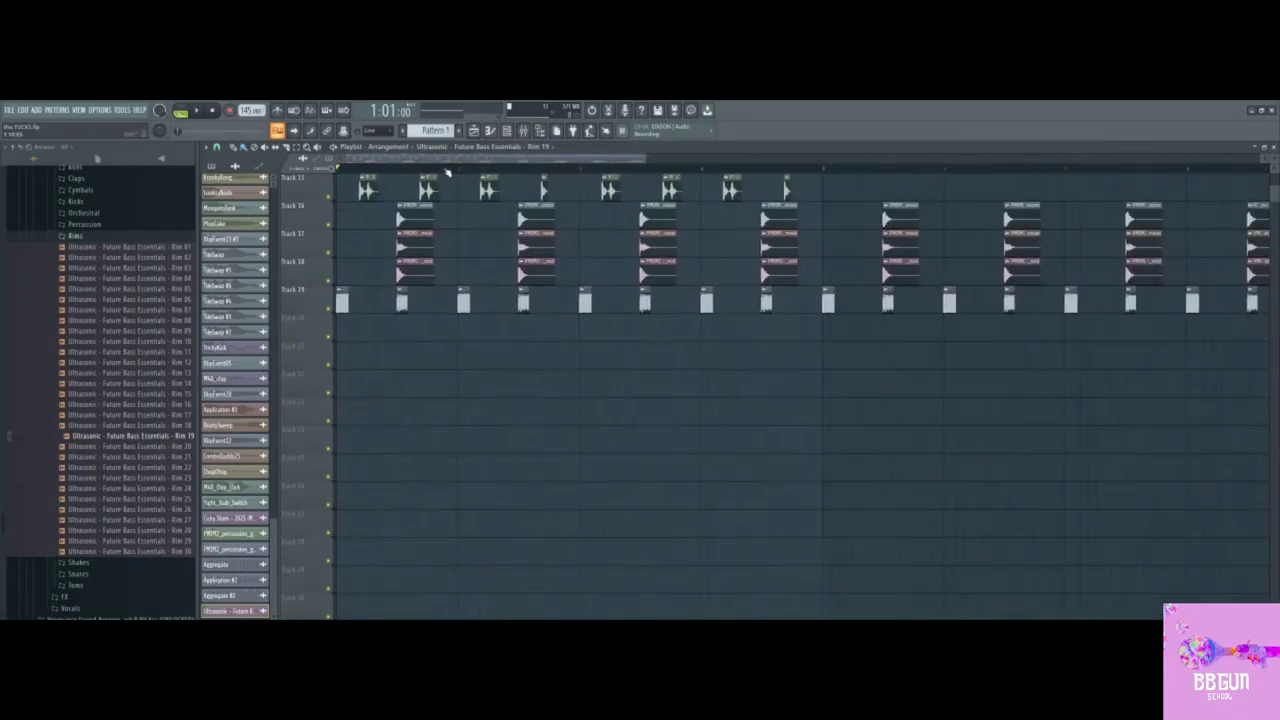
scroll(406, 356, "up", 7)
scroll(363, 166, "up", 4)
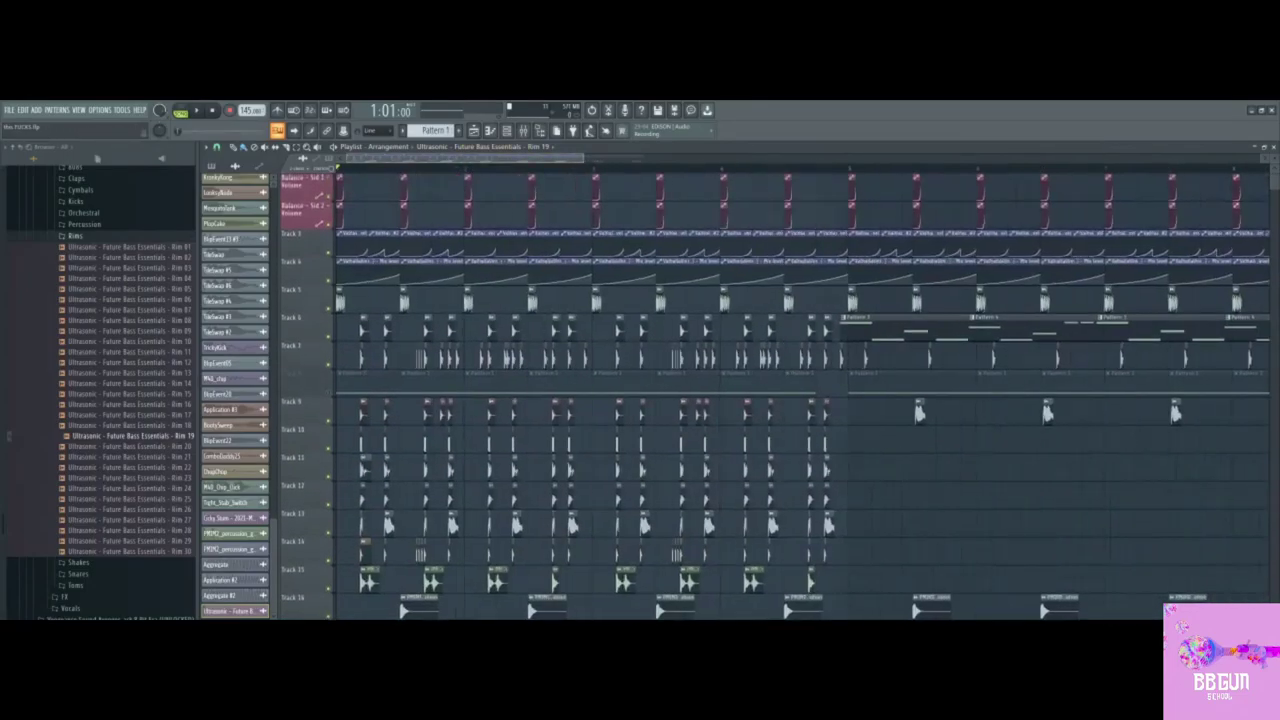
scroll(365, 166, "up", 3)
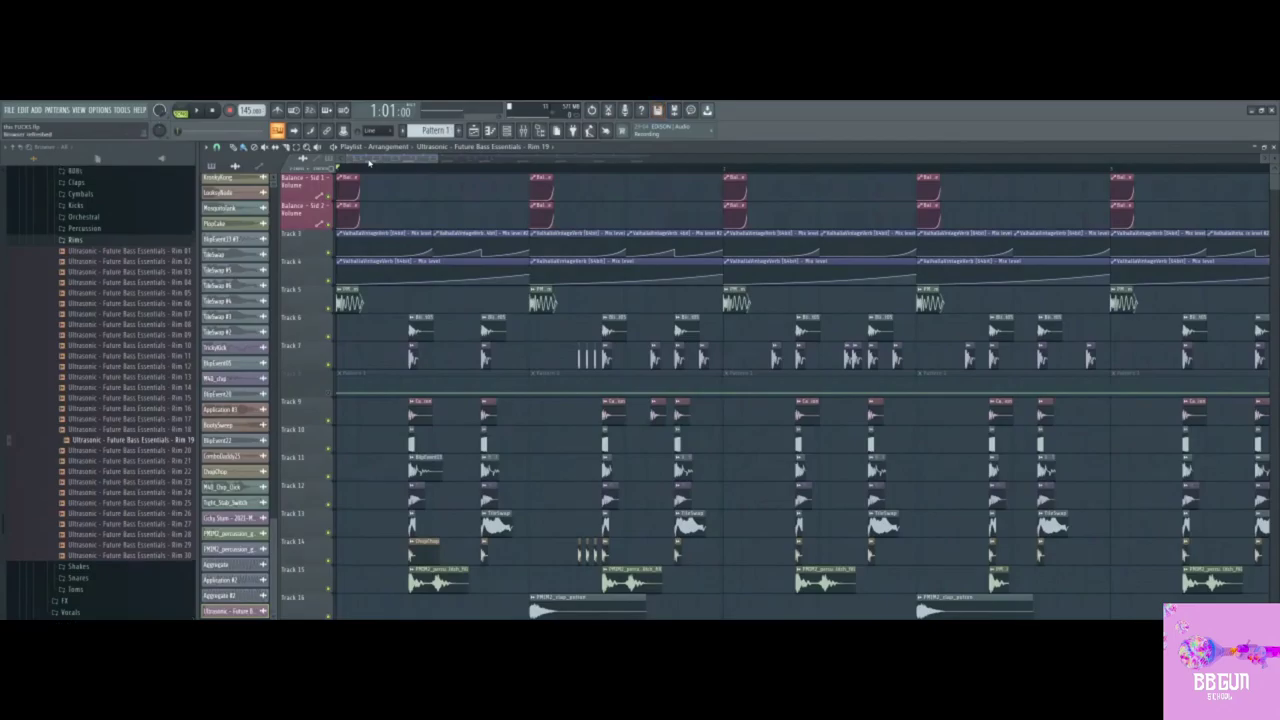
scroll(369, 162, "up", 2)
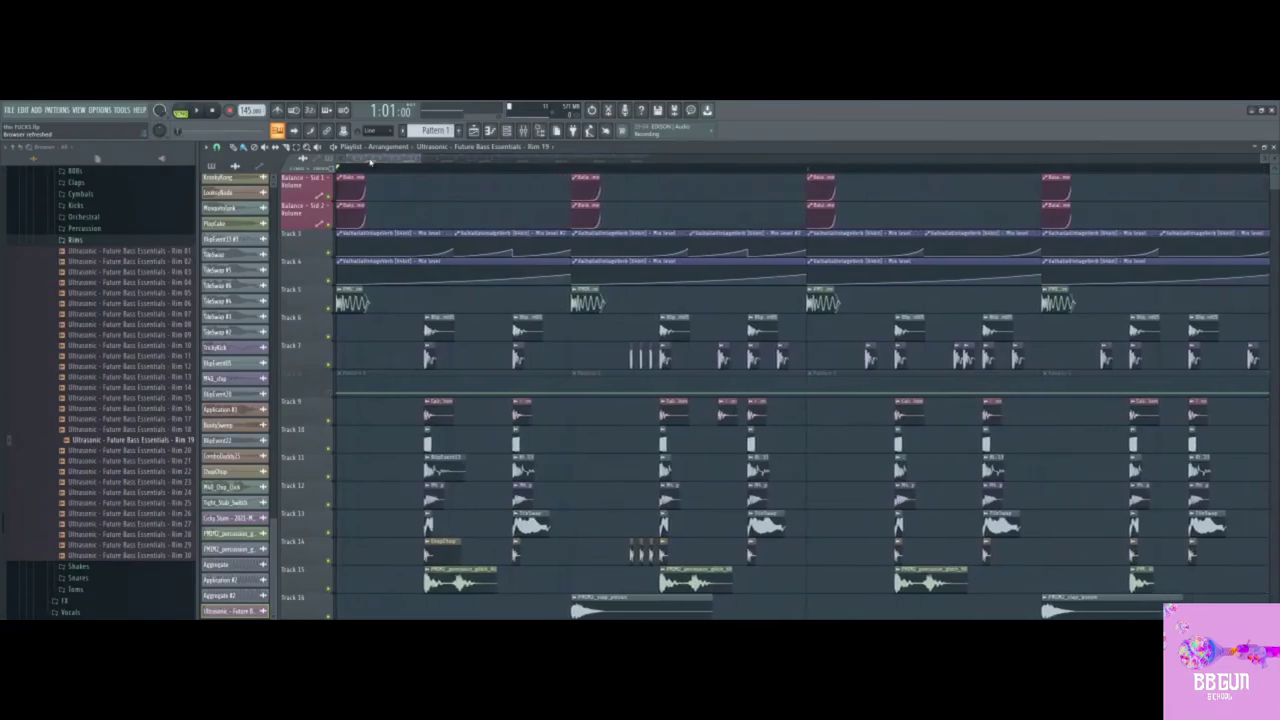
Step: Place the Ultrasonic - Future Bass Essentials - Rim 19 sample on Track 21, aligned with the first percussion hit
scroll(423, 293, "down", 5)
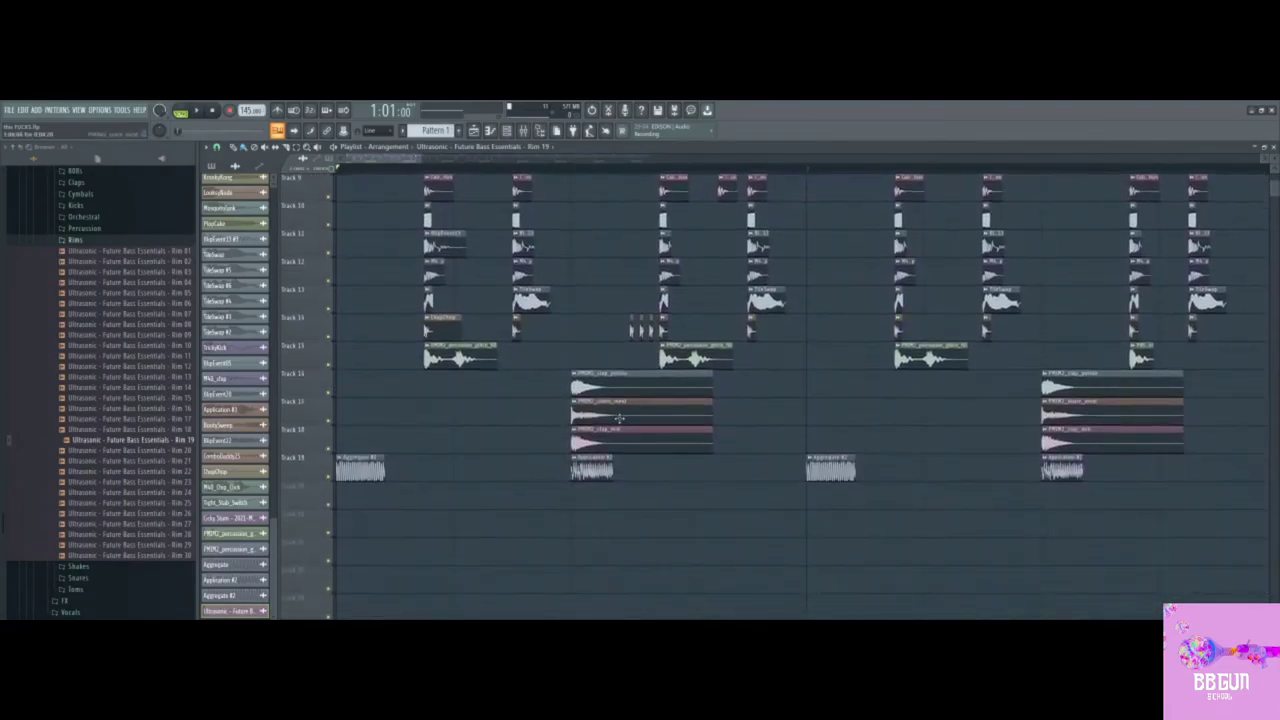
scroll(620, 418, "down", 2)
left_click(428, 441)
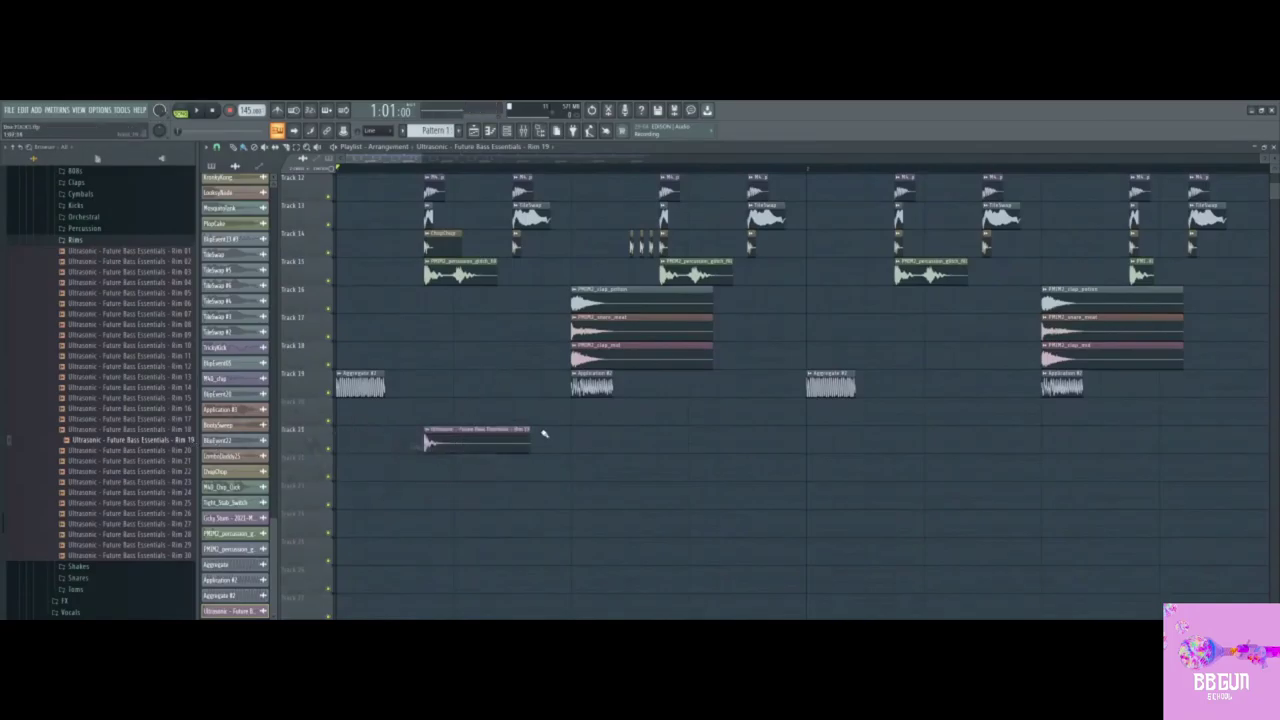
Step: Mute the layered design clips on Tracks 6 to 15, leaving the drum tracks audible
scroll(537, 260, "down", 1)
scroll(537, 280, "up", 5)
left_click(329, 476)
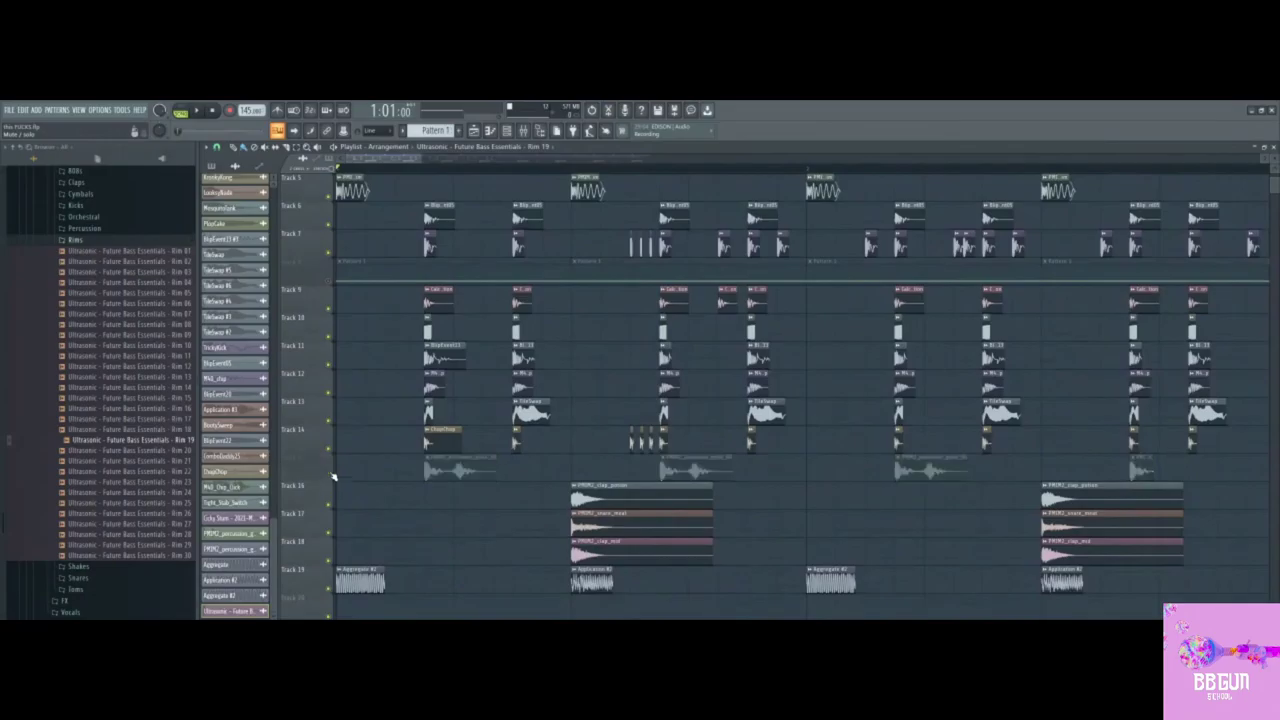
left_click(329, 448)
left_click(329, 421)
left_click(329, 392)
left_click(329, 365)
left_click_drag(328, 345, 366, 222)
left_click(330, 227)
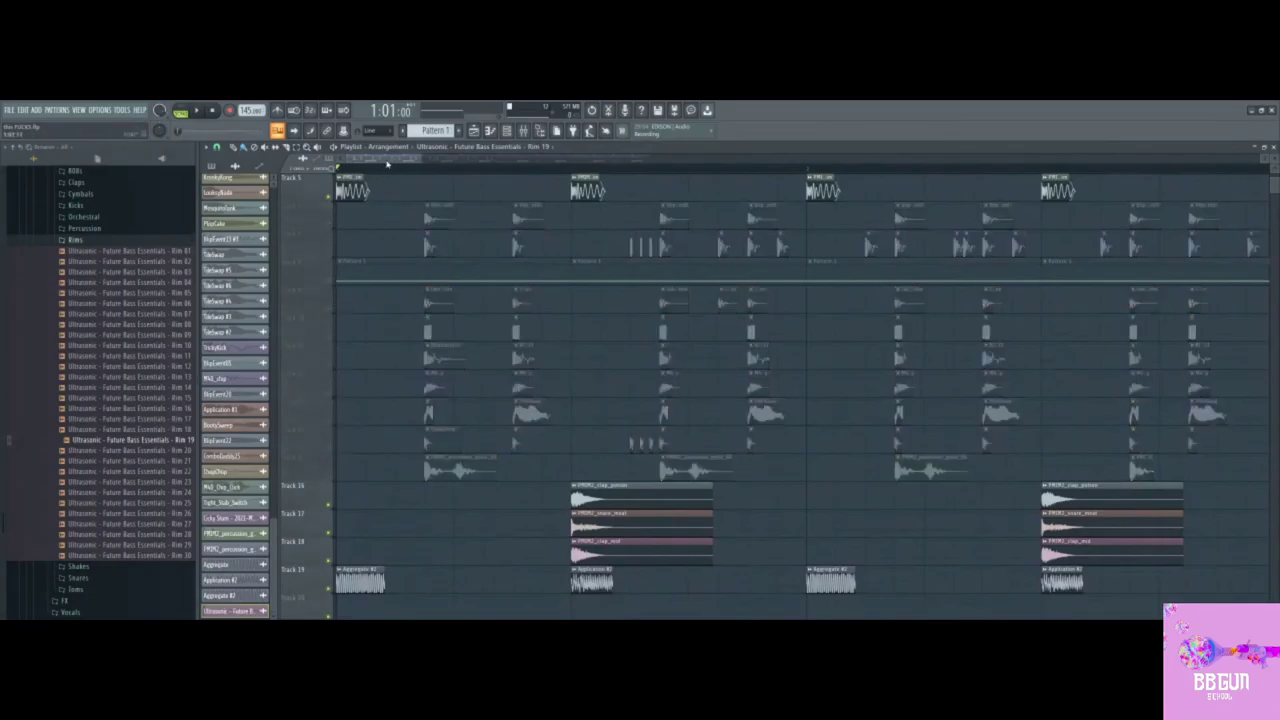
Step: Trim the end of the Rim 19 clip on Track 21 to make it shorter
scroll(387, 163, "up", 2)
scroll(448, 306, "up", 4)
scroll(366, 170, "down", 2)
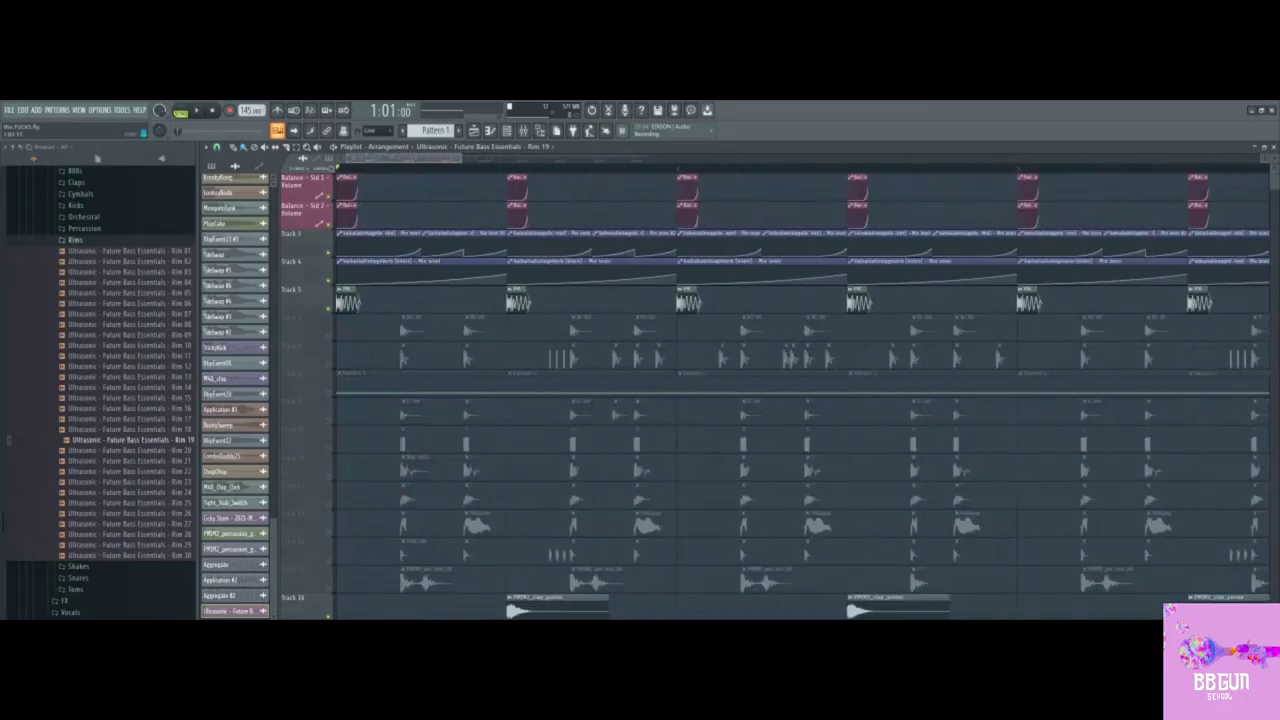
scroll(394, 309, "down", 6)
left_click_drag(459, 517, 424, 520)
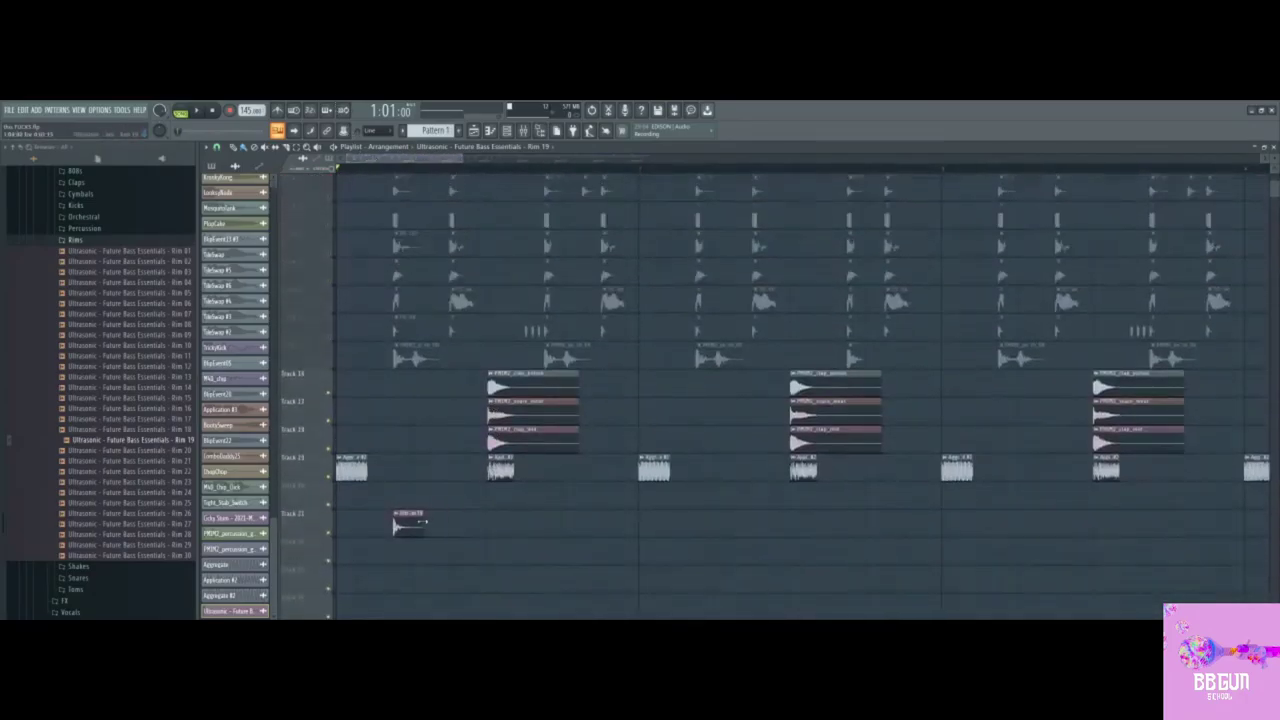
scroll(442, 158, "up", 2)
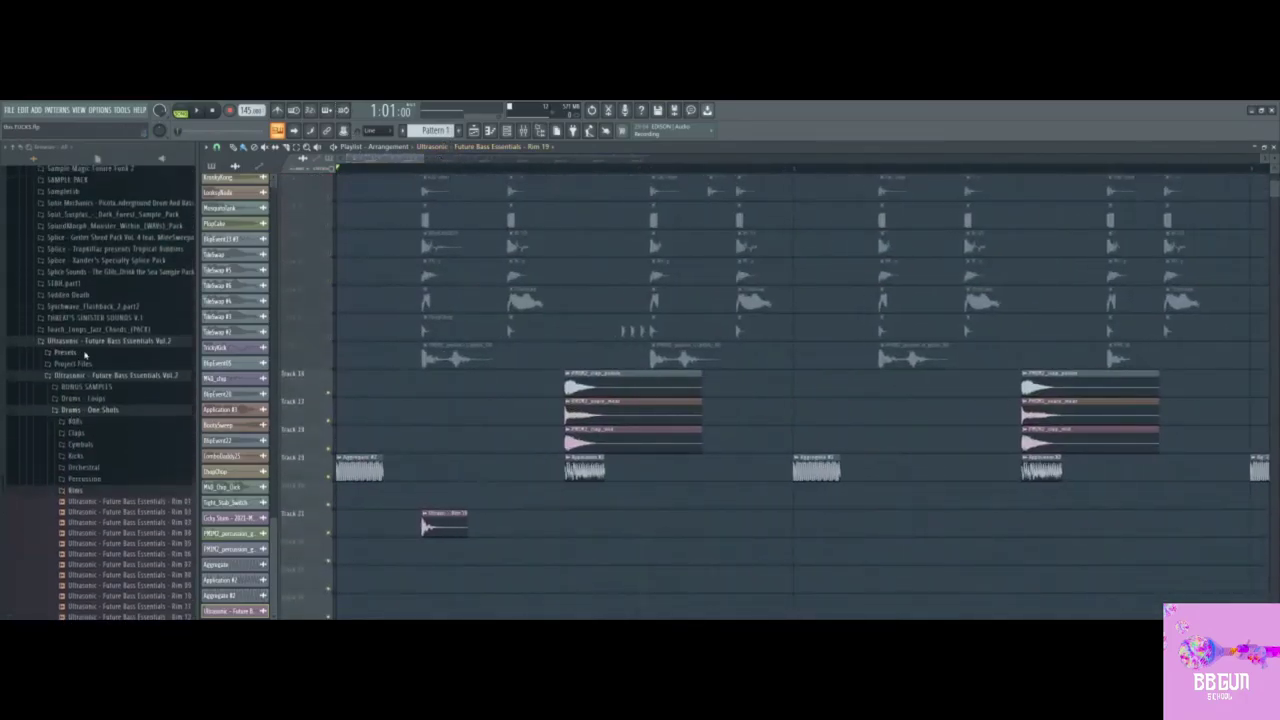
Step: Route the Rim 19 sample to mixer track 40, DESIGN 1, in its channel settings
left_click(447, 512)
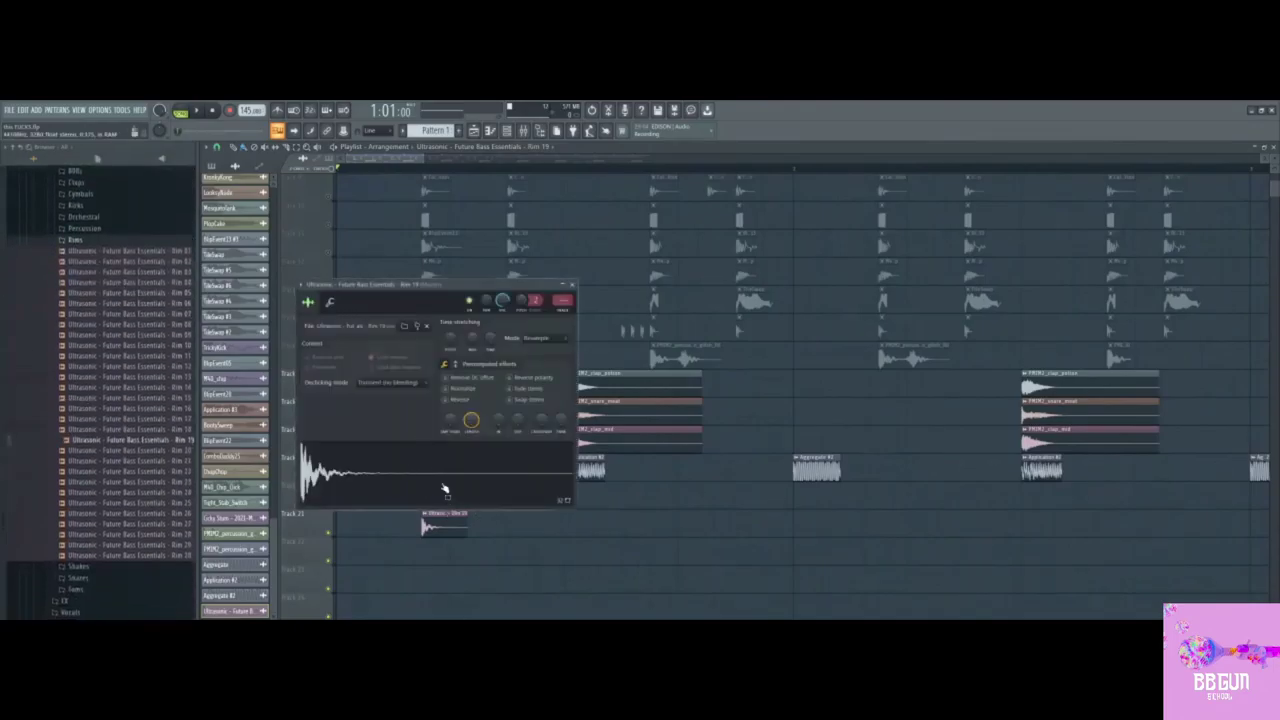
left_click(668, 551)
right_click(668, 551)
left_click(447, 513)
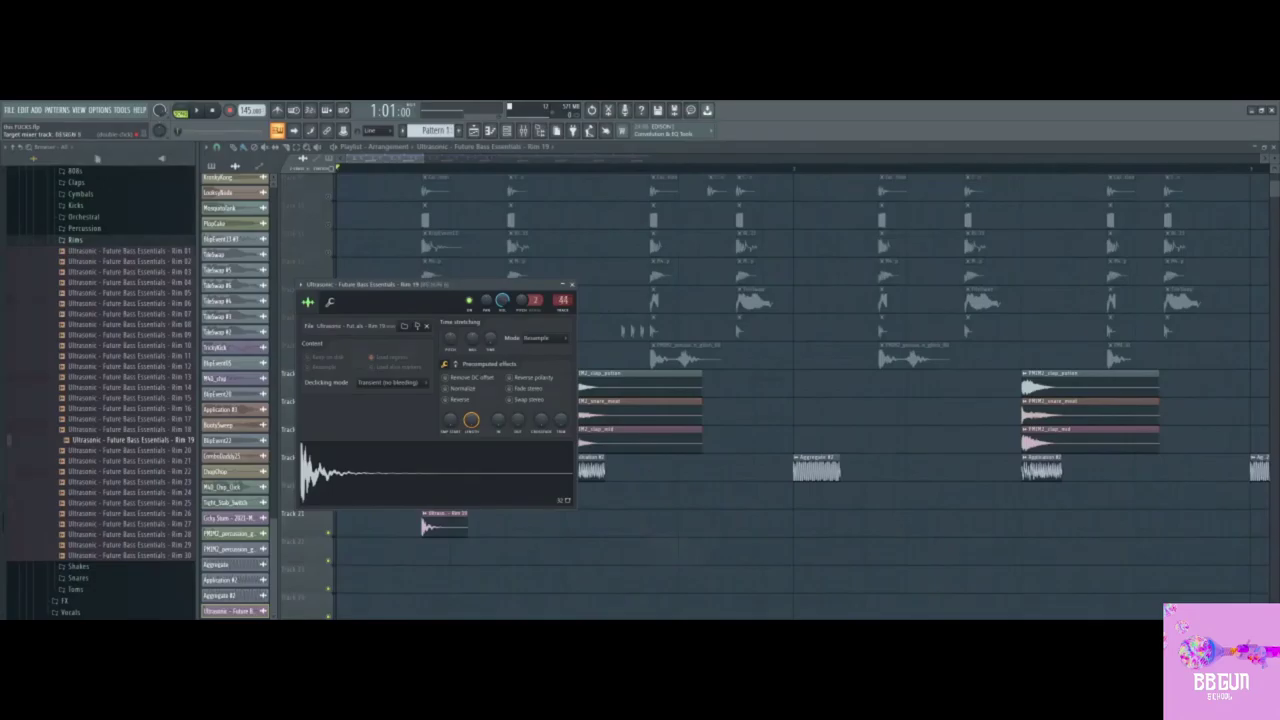
left_click(603, 291)
right_click(603, 291)
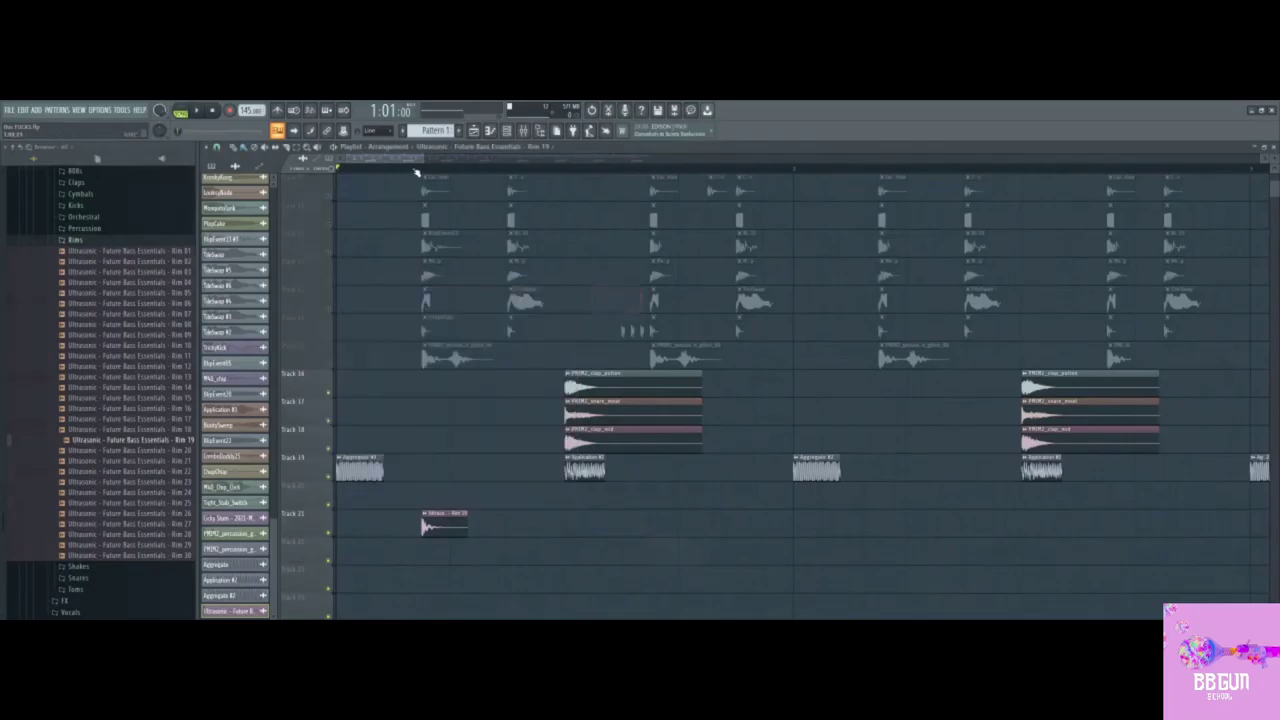
Step: Move the playhead to 1:04 at the Rim 19 clip and review the sample's settings and mixer routing
left_click(420, 170)
scroll(560, 530, "down", 3)
left_click(571, 449)
right_click(571, 449)
double_click(446, 435)
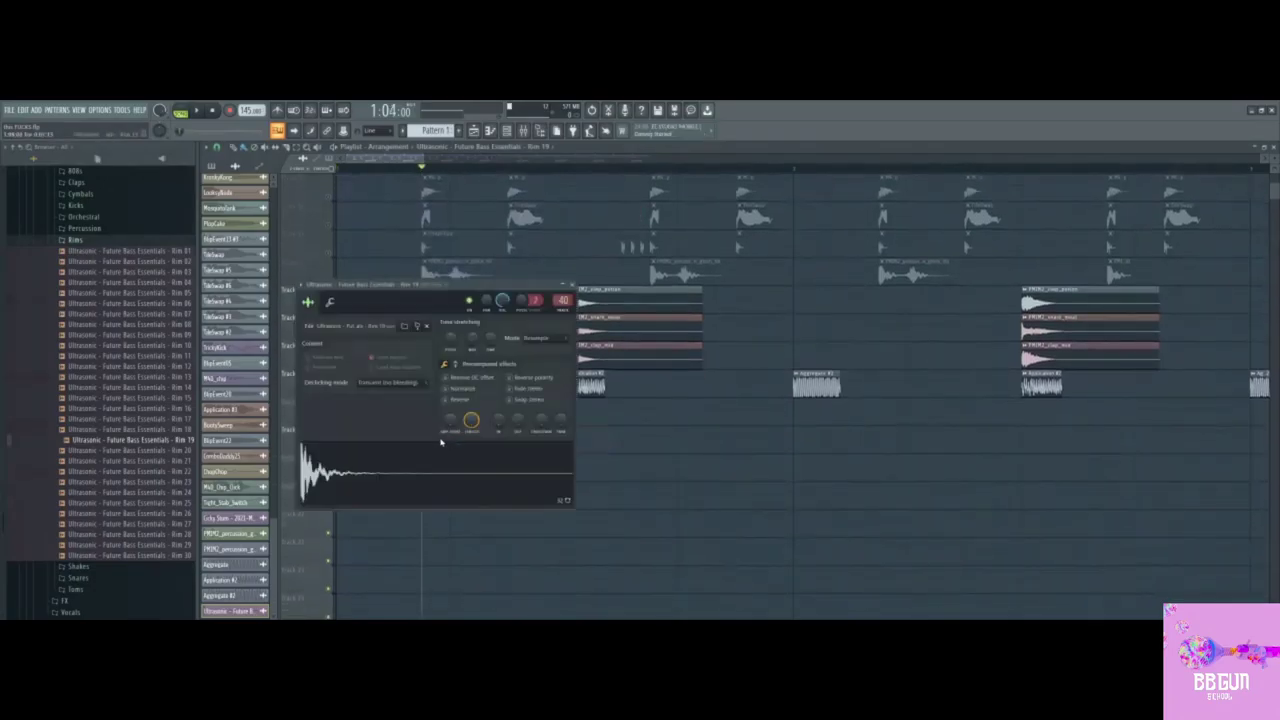
left_click(751, 391)
right_click(751, 391)
scroll(491, 368, "up", 1)
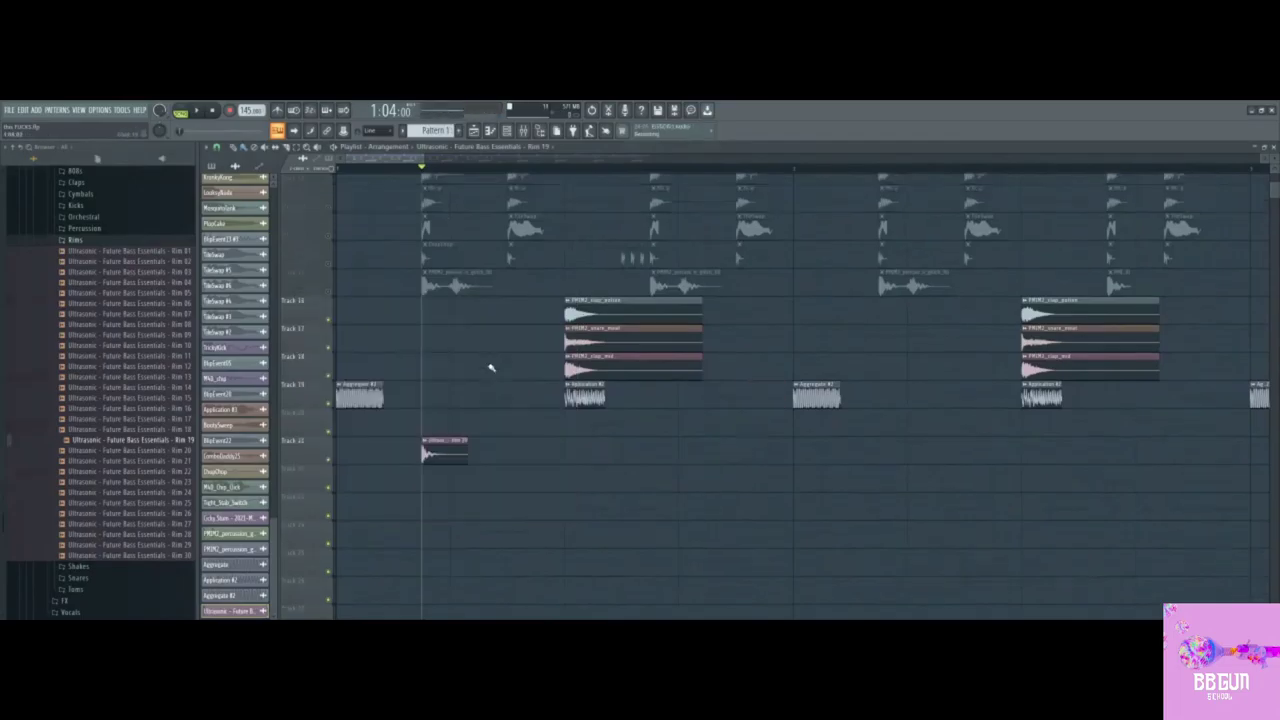
Step: Shorten the Rim 19 sample to its opening transient with the Length control in its precomputed effects
scroll(491, 368, "down", 3)
left_click(445, 401)
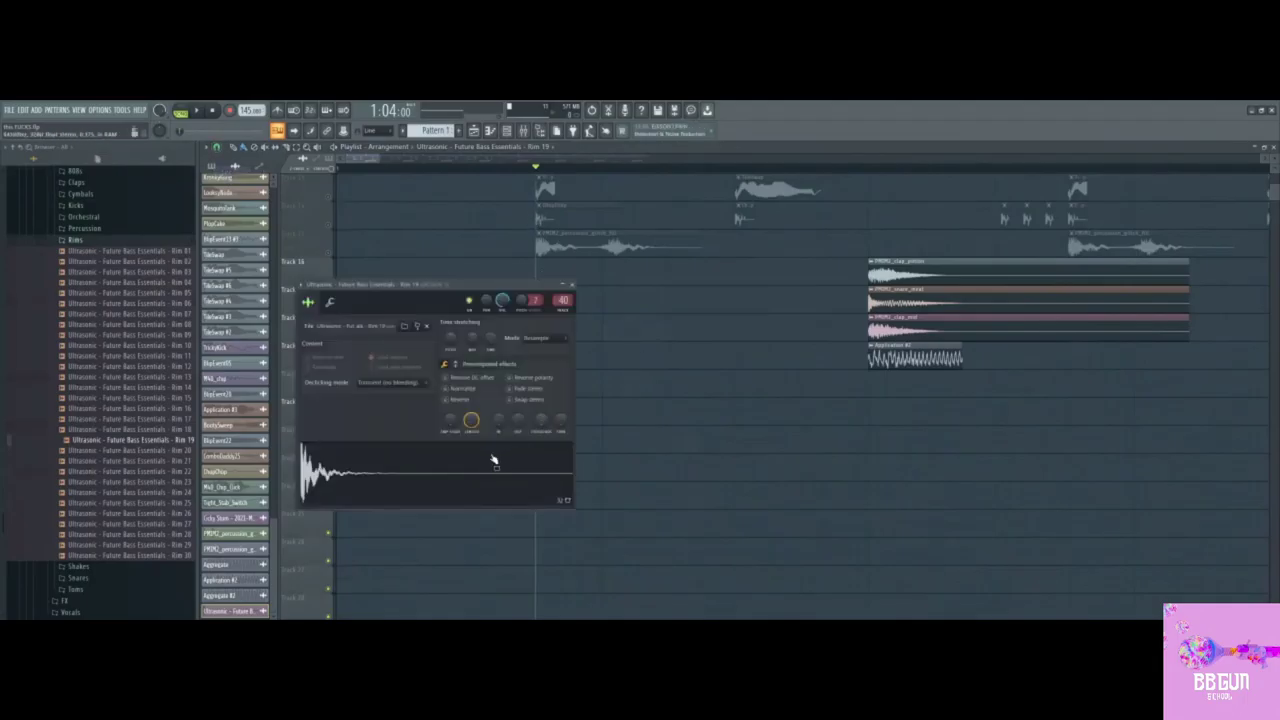
left_click_drag(471, 420, 471, 391)
left_click(508, 489)
left_click(608, 440)
right_click(608, 440)
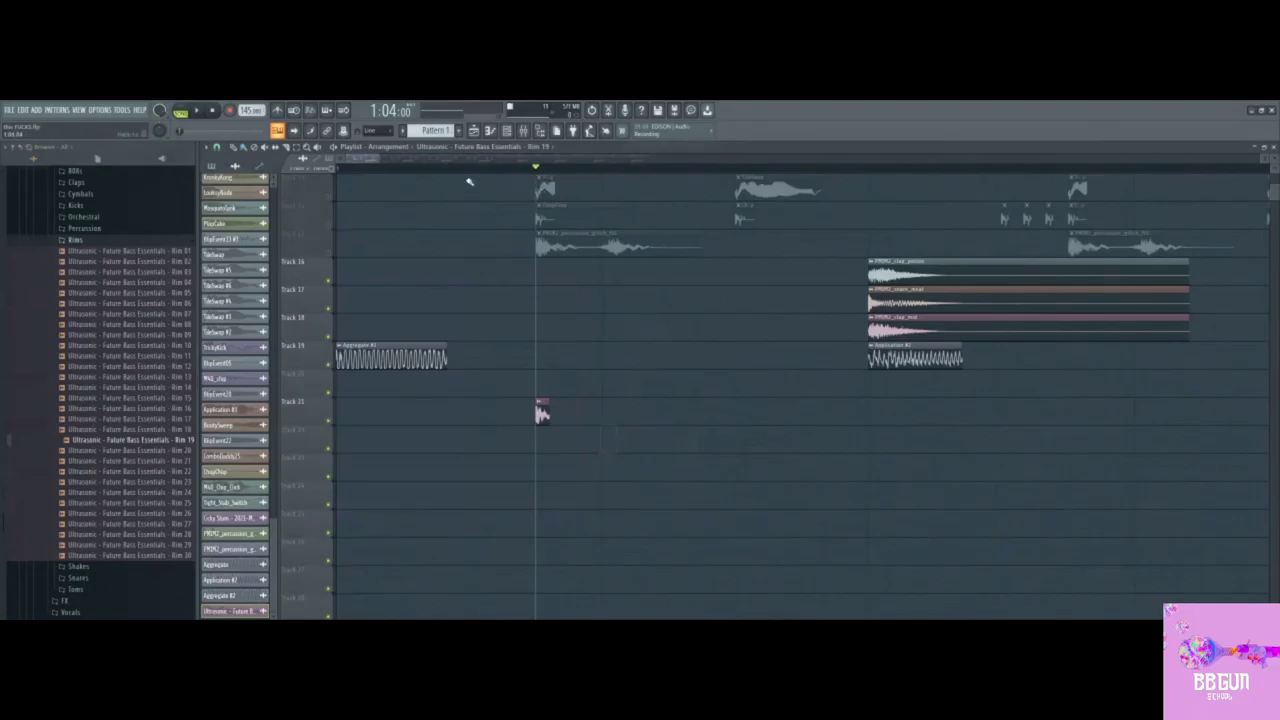
Step: Reopen the Rim 19 sample's settings to examine its shortened waveform and compare it with the clip on Track 21
scroll(463, 409, "down", 4)
double_click(446, 409)
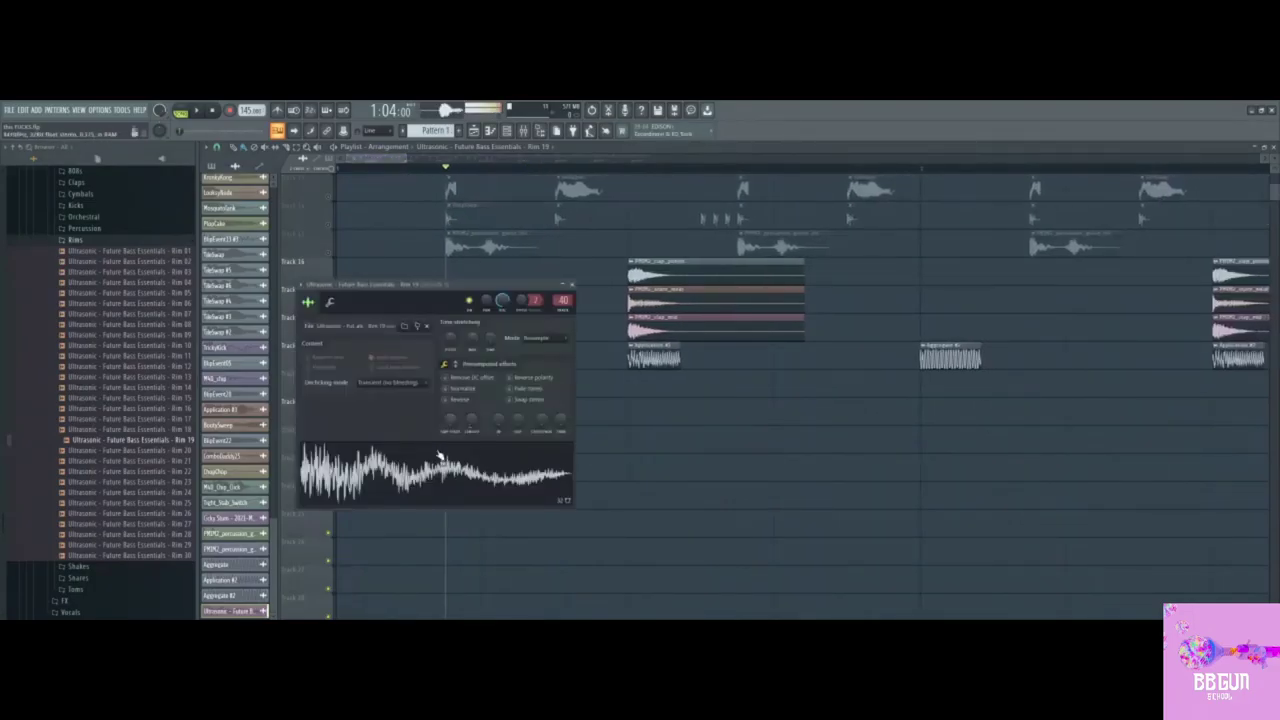
key("Escape")
left_click(640, 412)
right_click(632, 410)
double_click(446, 409)
left_click(631, 455)
right_click(631, 457)
scroll(500, 370, "up", 2)
scroll(514, 326, "down", 2)
scroll(549, 314, "up", 1)
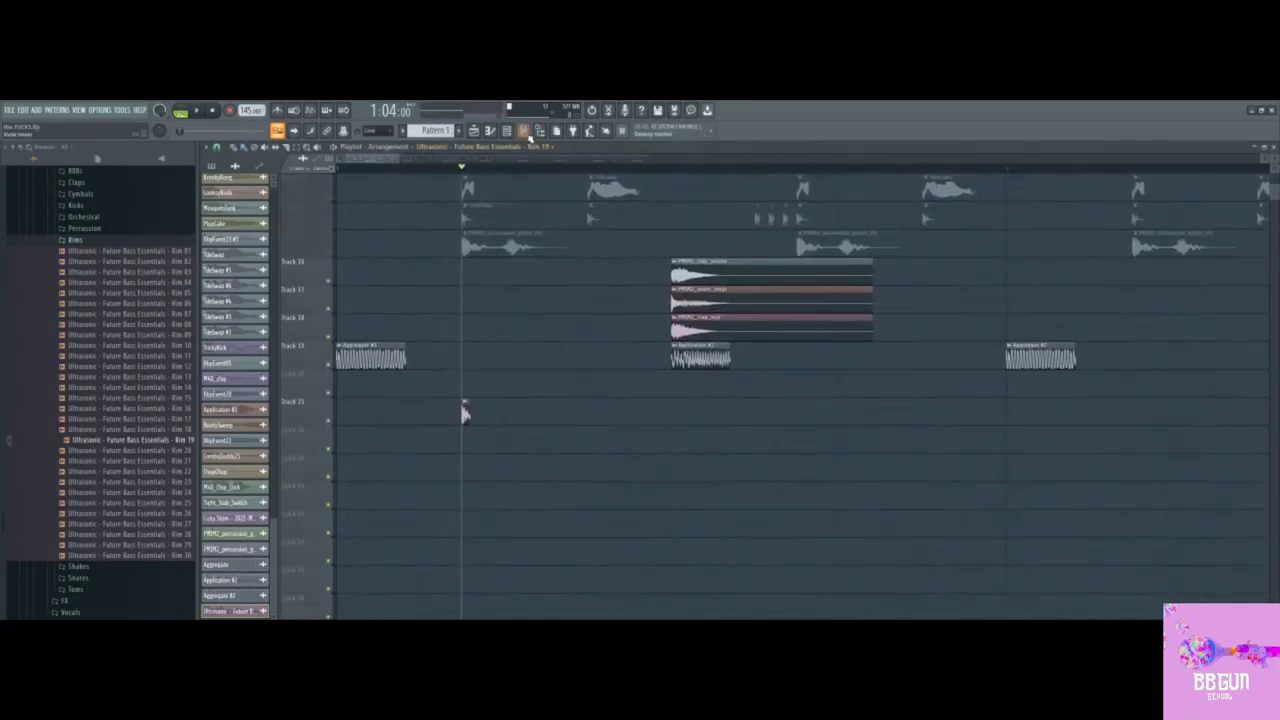
Step: Check the DESIGN 1 effect chain in the mixer and return to the arrangement
left_click(523, 131)
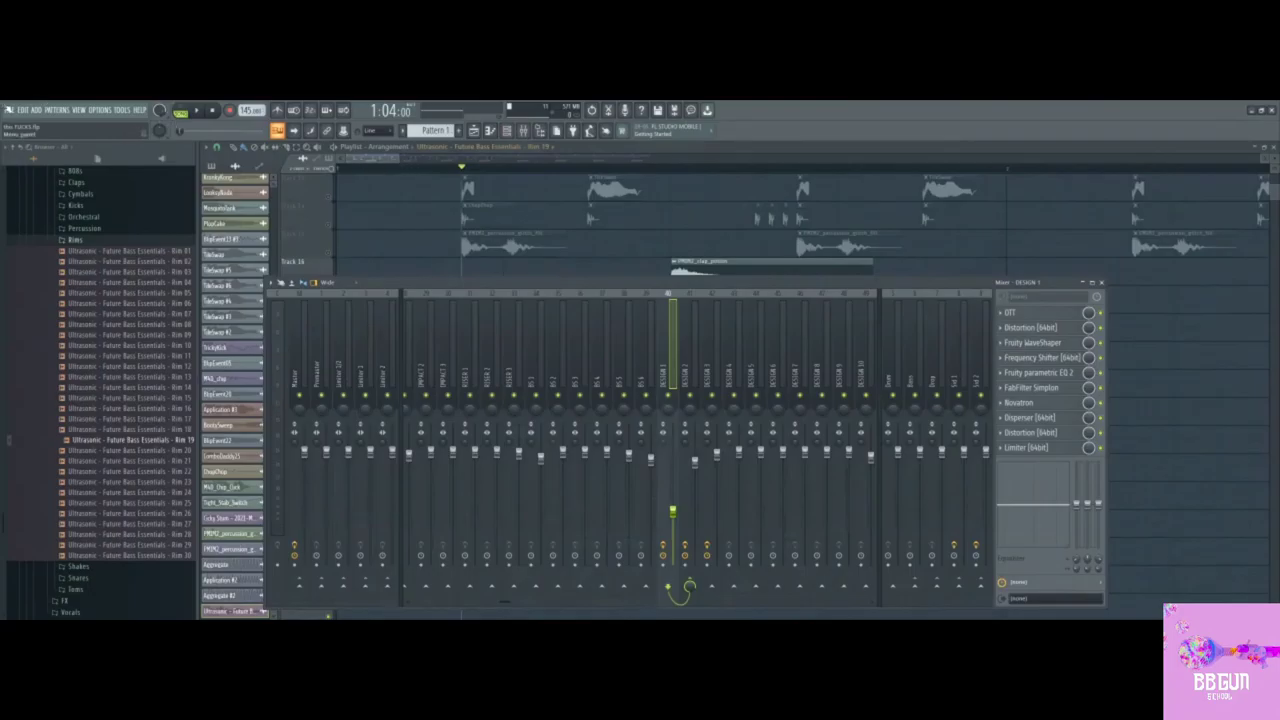
left_click_drag(382, 161, 517, 263)
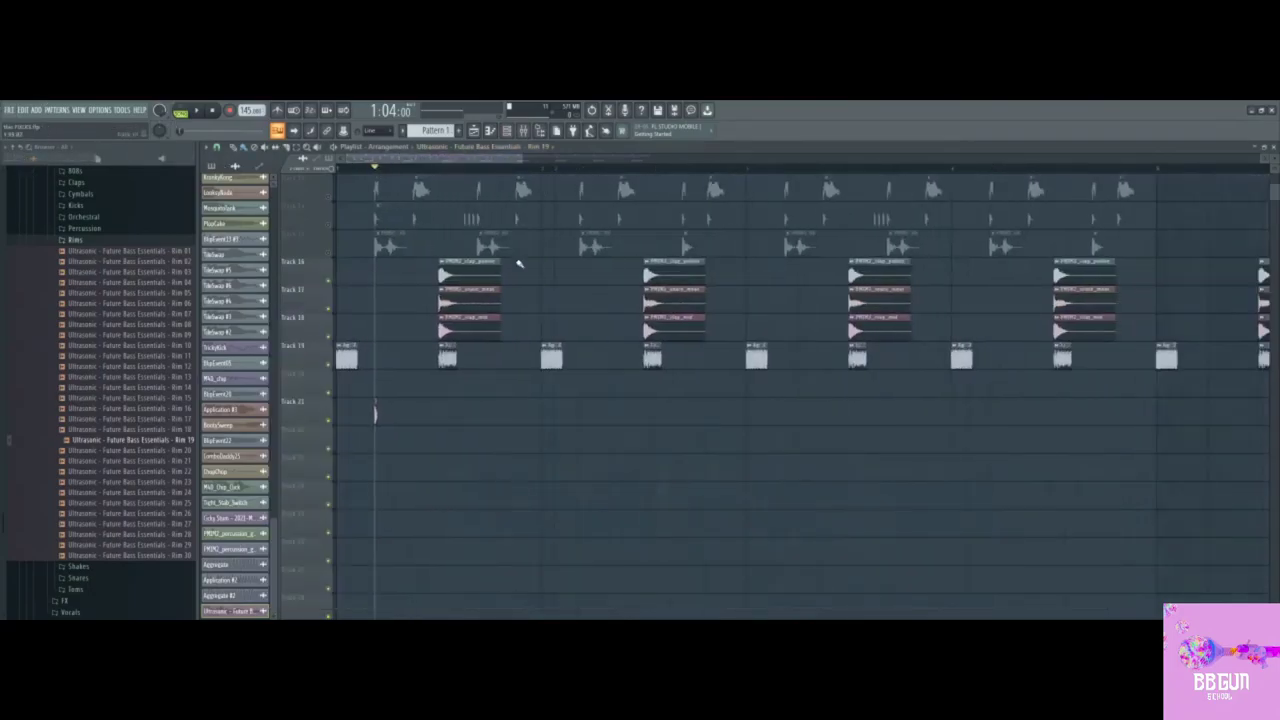
scroll(735, 206, "up", 6)
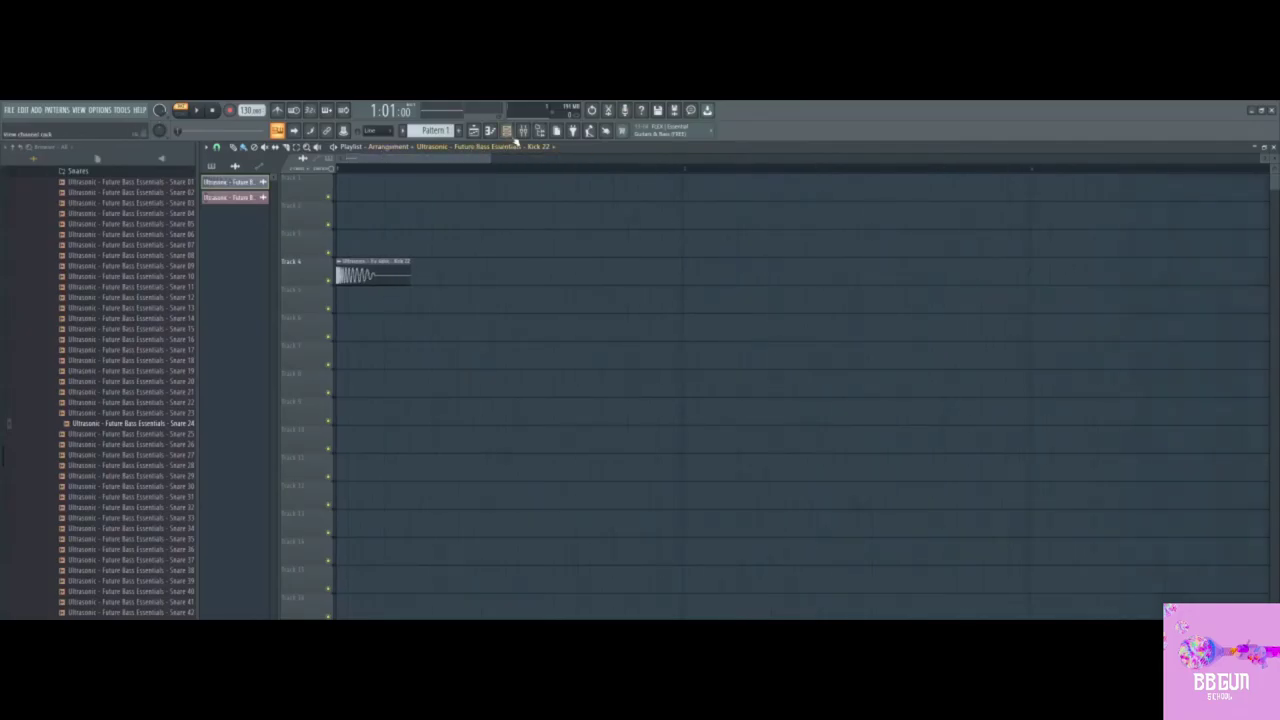
Step: Add Transient Shaper after Cymatics Diablo Lite in the kick's mixer effect chain
left_click(513, 131)
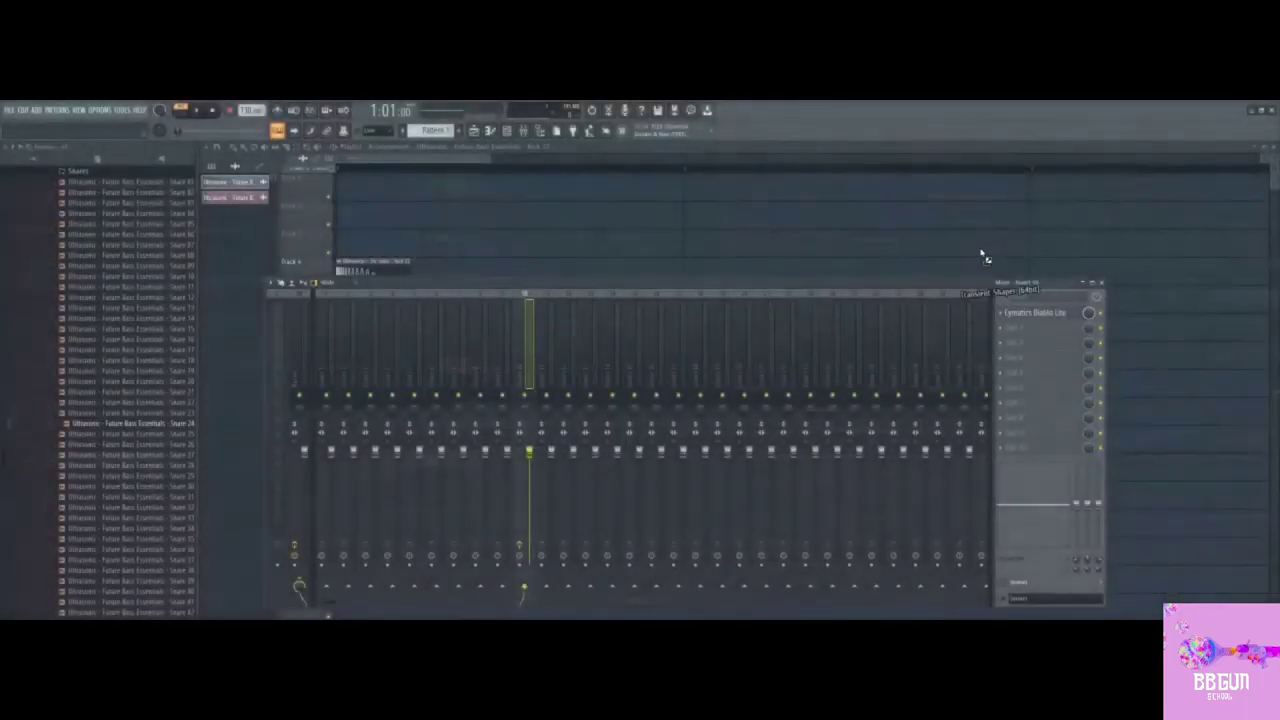
left_click_drag(985, 256, 1040, 332)
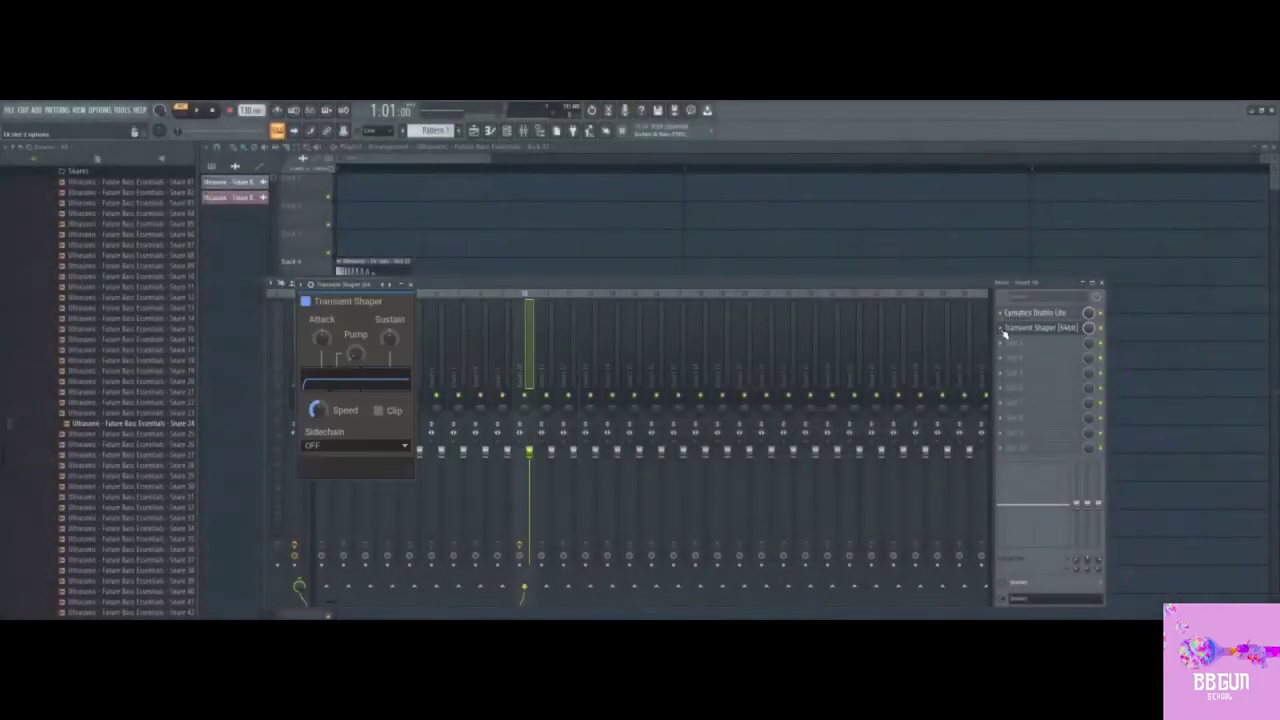
left_click(1006, 330)
left_click(1020, 327, "alt")
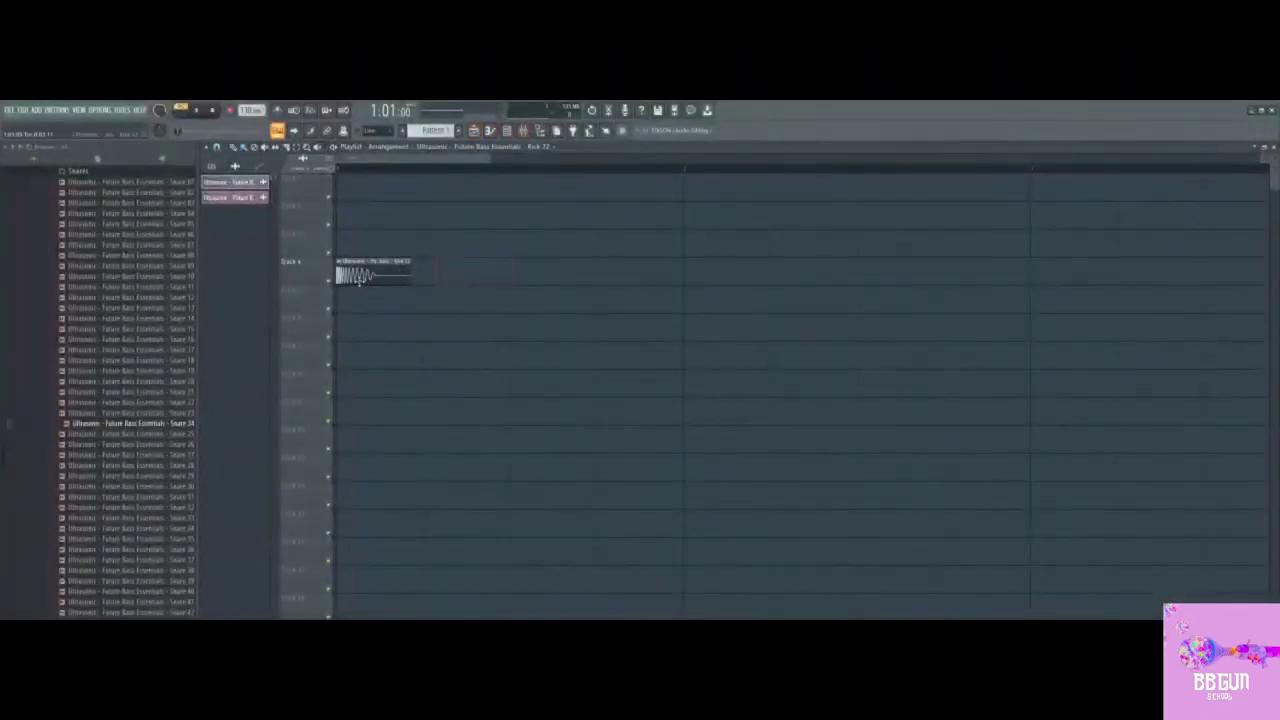
Step: Inspect the Kick 22 sample's settings and trim its Track 4 clip to about one step
double_click(359, 281)
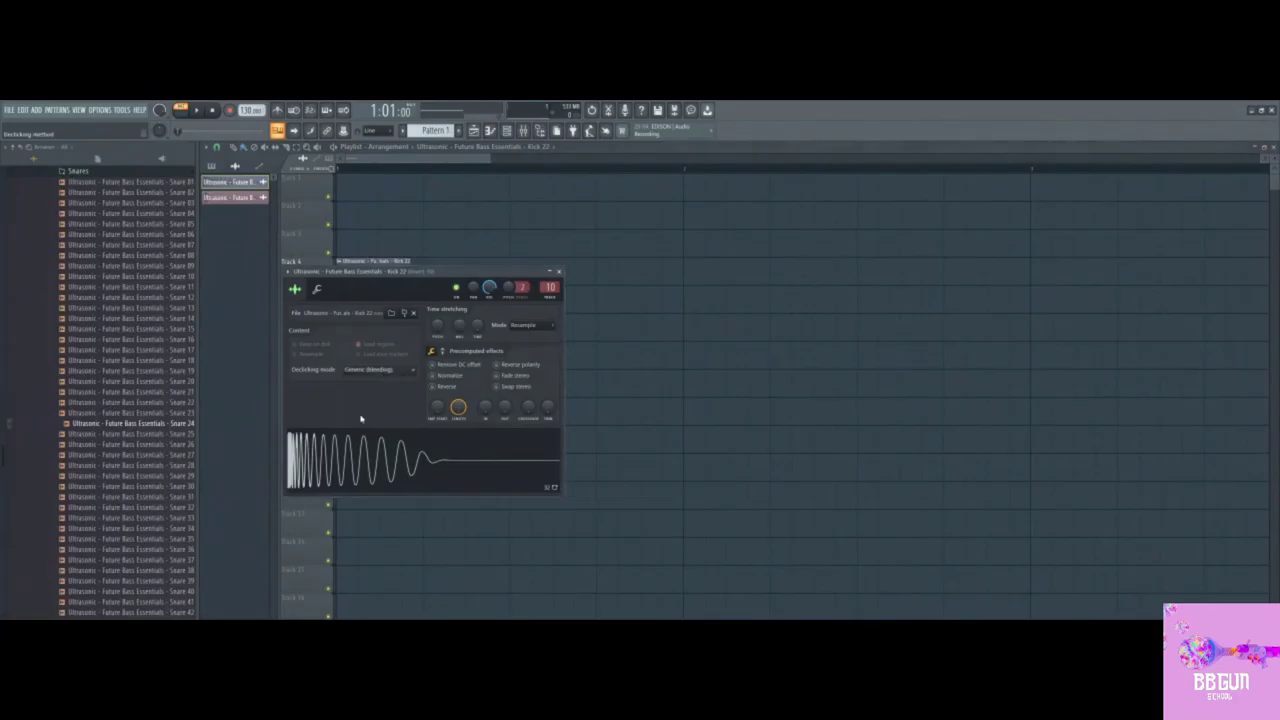
key("Escape")
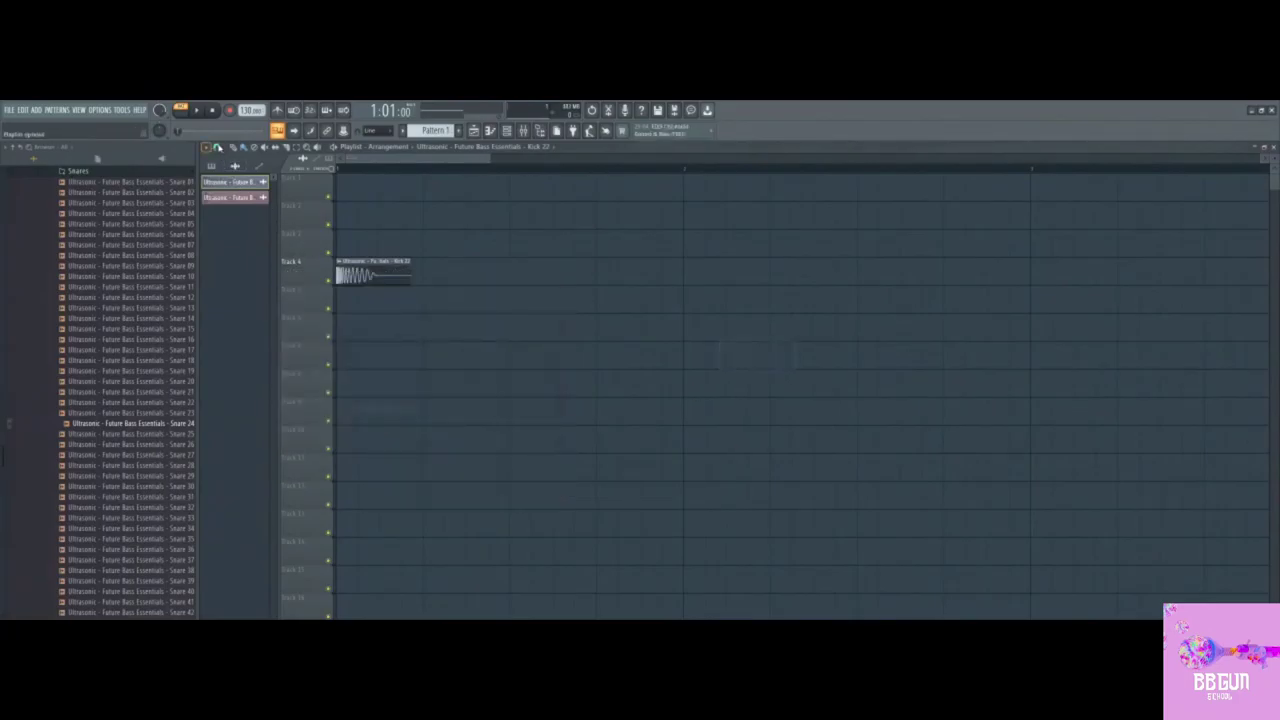
left_click_drag(410, 275, 356, 275)
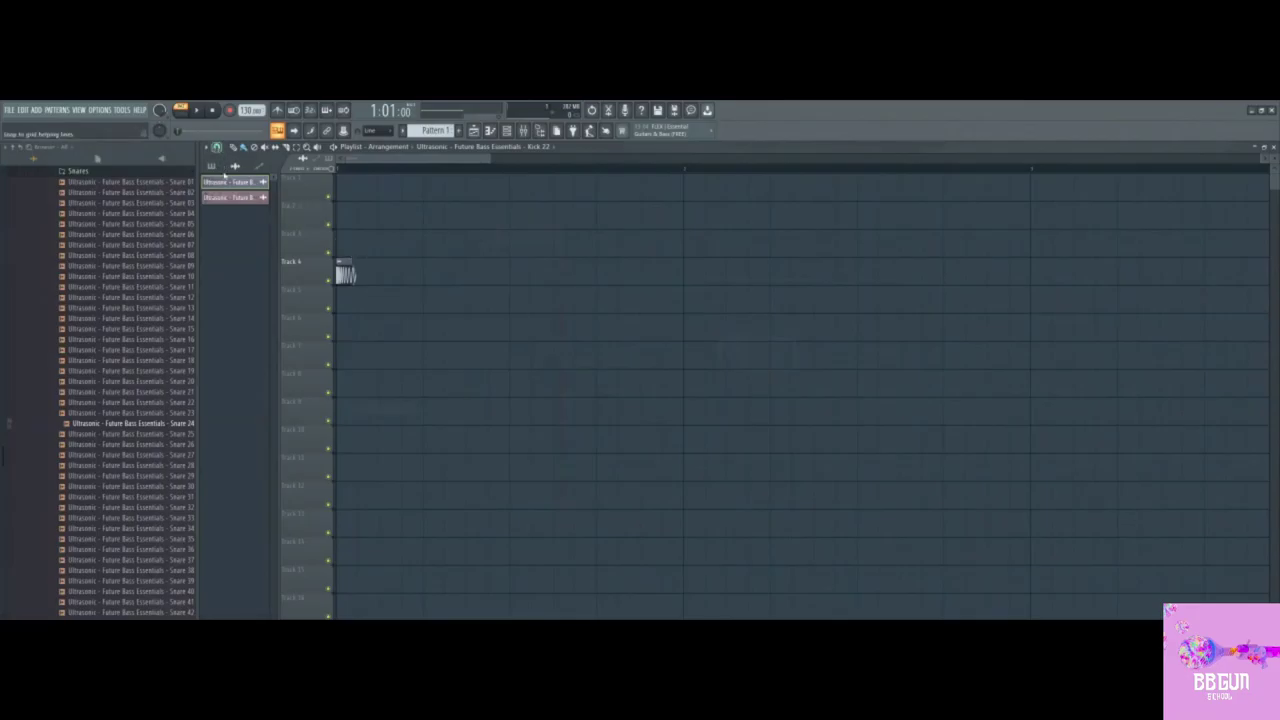
Step: Place short copies of the kick clip at the start of Track 1 and start playback
scroll(420, 169, "up", 1)
left_click_drag(390, 176, 345, 175)
key("space")
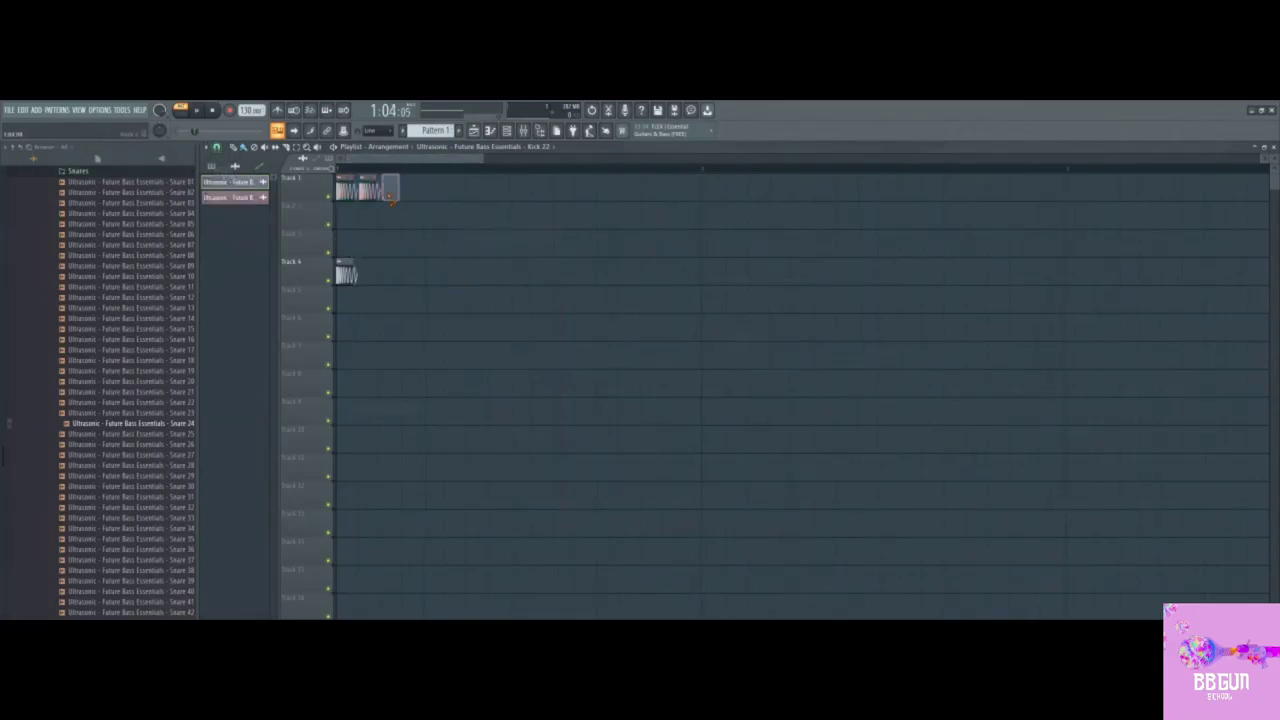
Step: Remove the kick clip copies from Track 1 and select the first bar of the arrangement
key("ctrl+z")
key("l")
left_click_drag(703, 172, 337, 170)
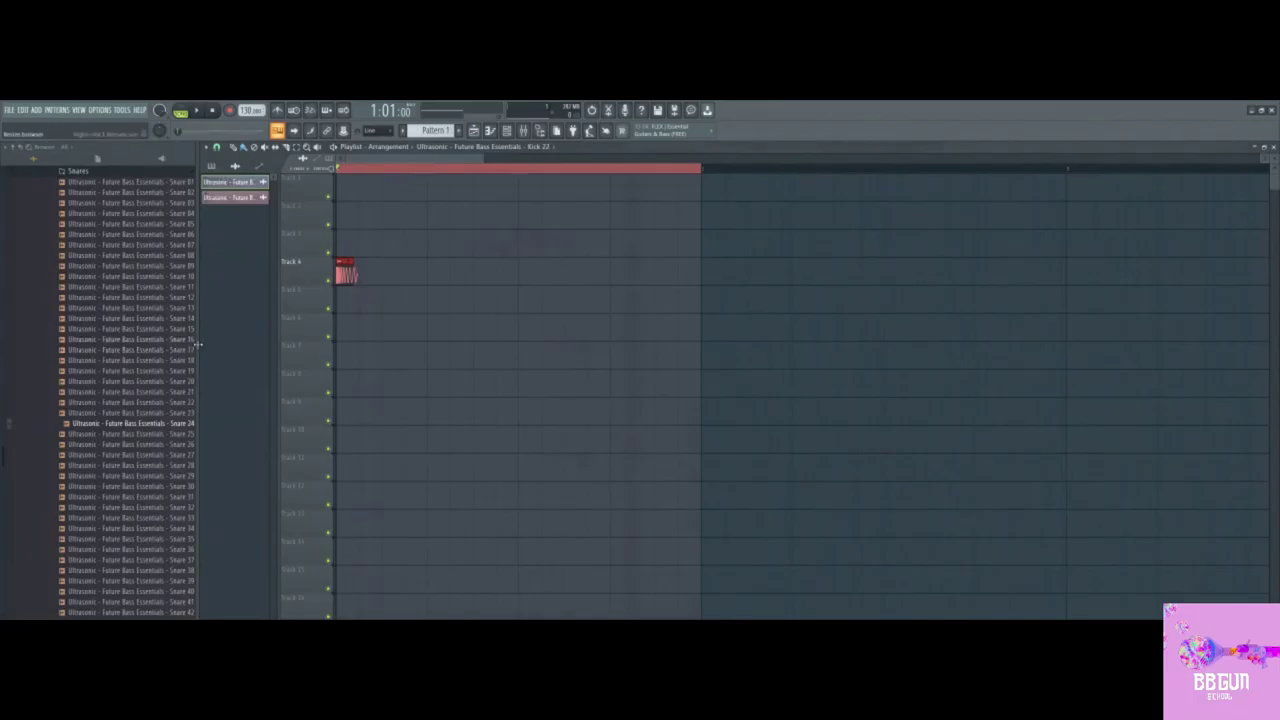
Step: Collapse the Drums - One Shots folder in the sample browser
scroll(126, 351, "up", 4)
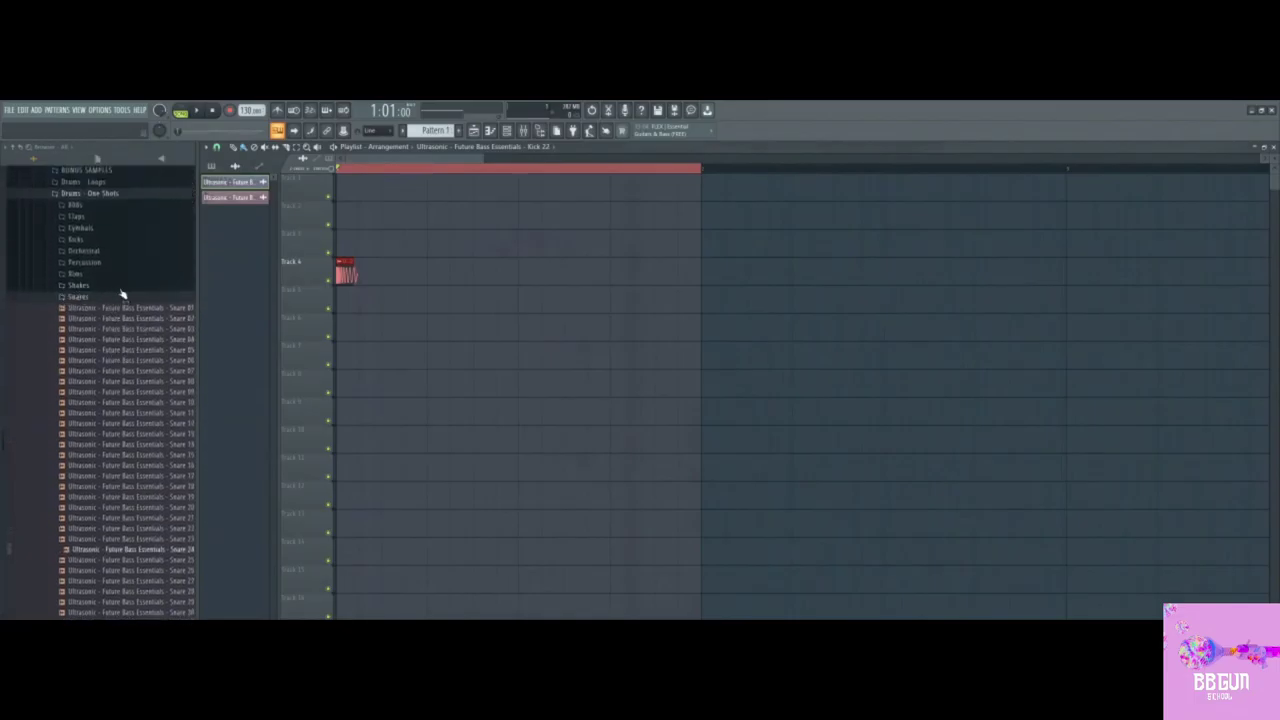
left_click(453, 268)
right_click(442, 273)
left_click_drag(357, 272, 384, 274)
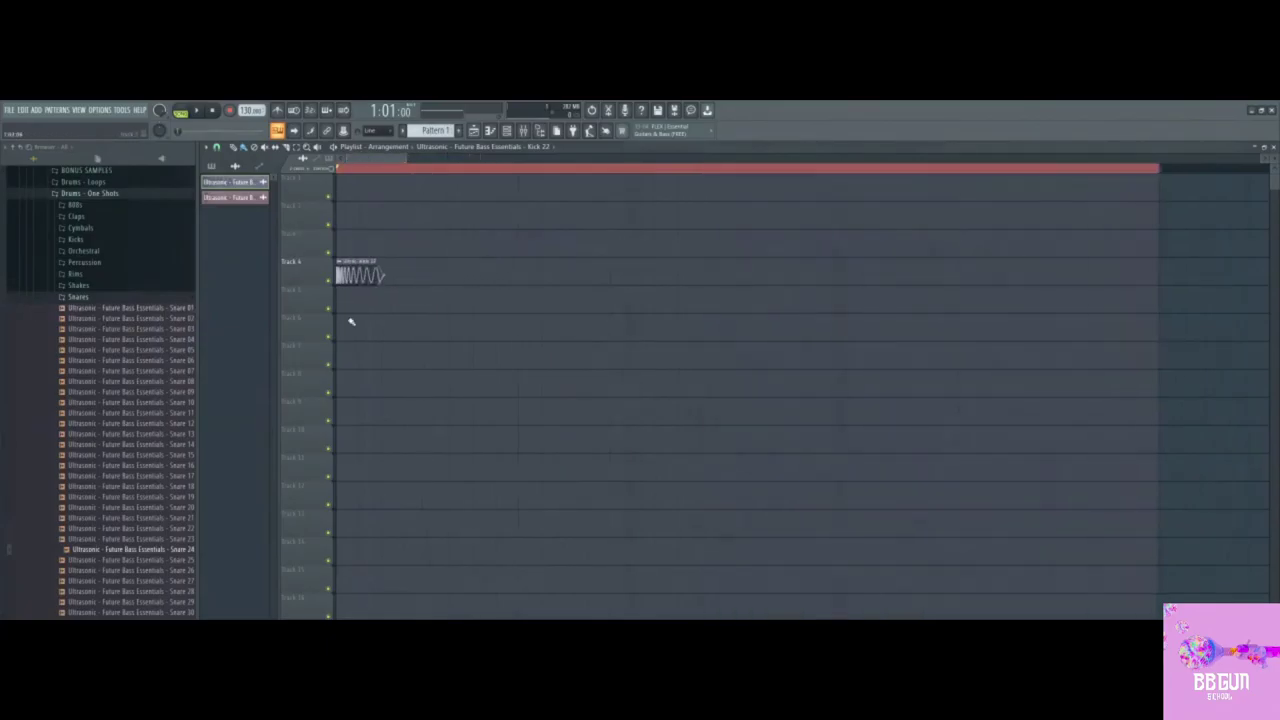
scroll(355, 165, "down", 3)
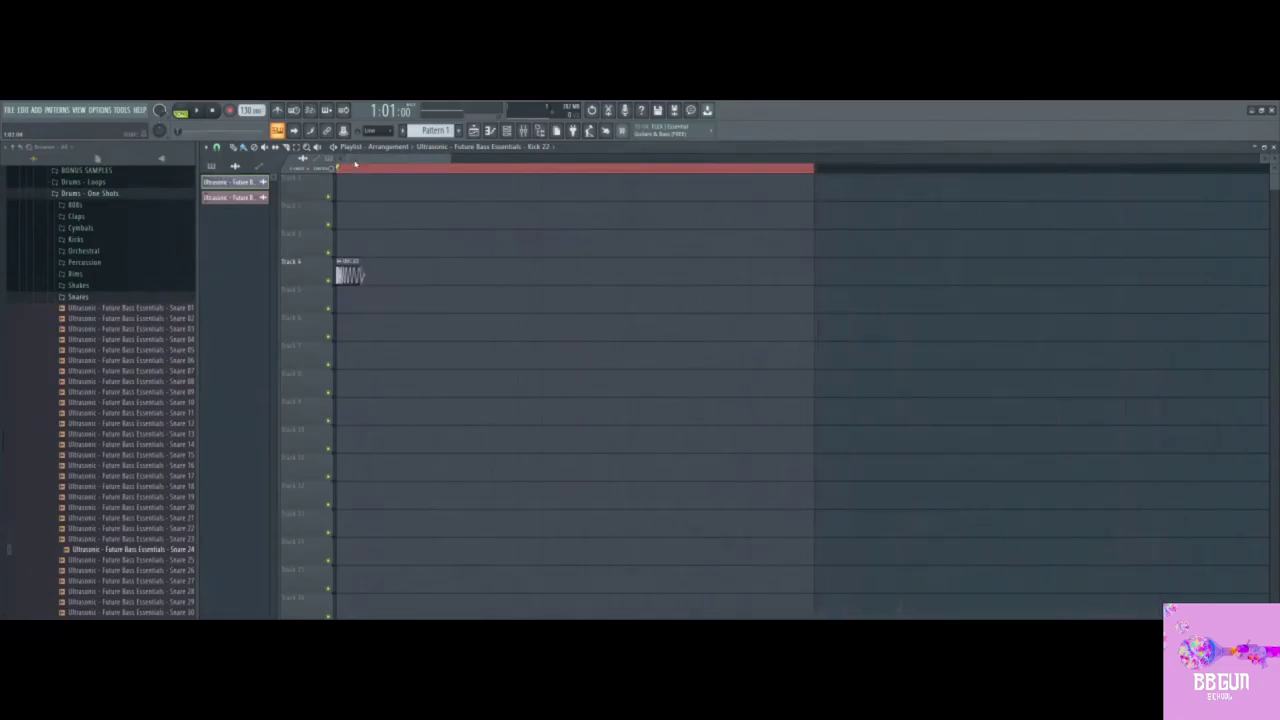
scroll(341, 172, "up", 1)
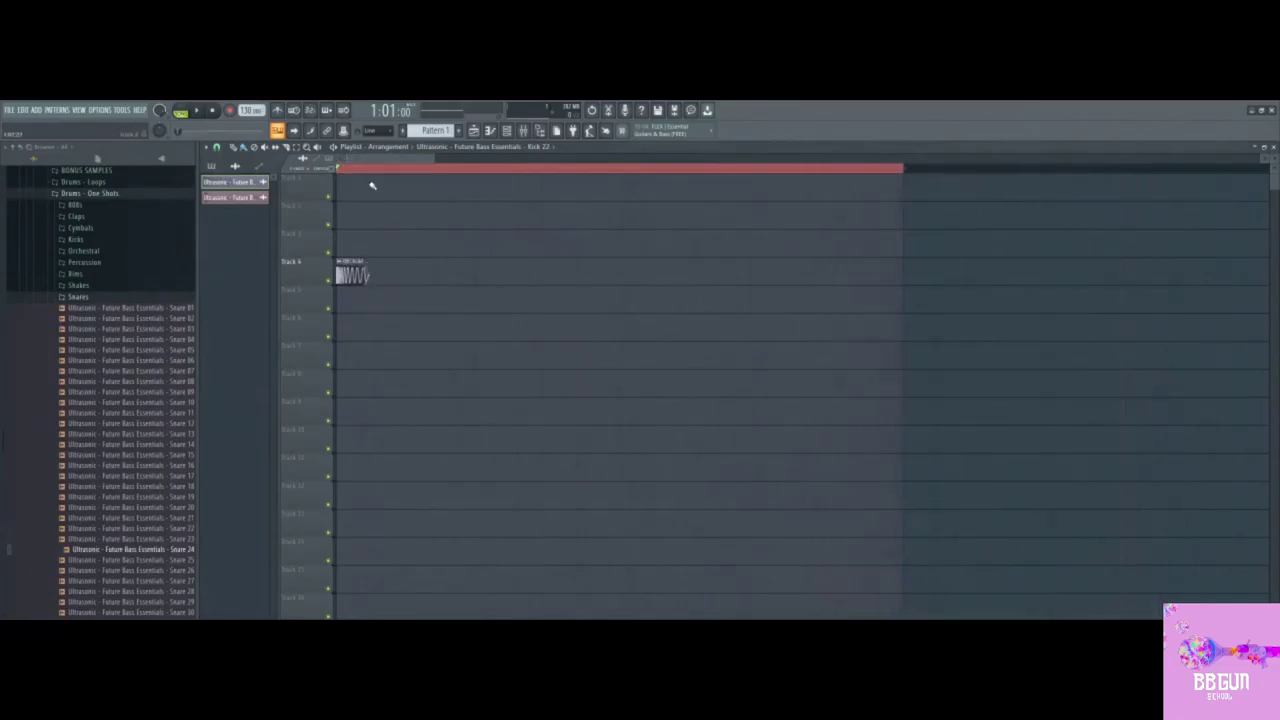
scroll(80, 395, "up", 5)
left_click(78, 386)
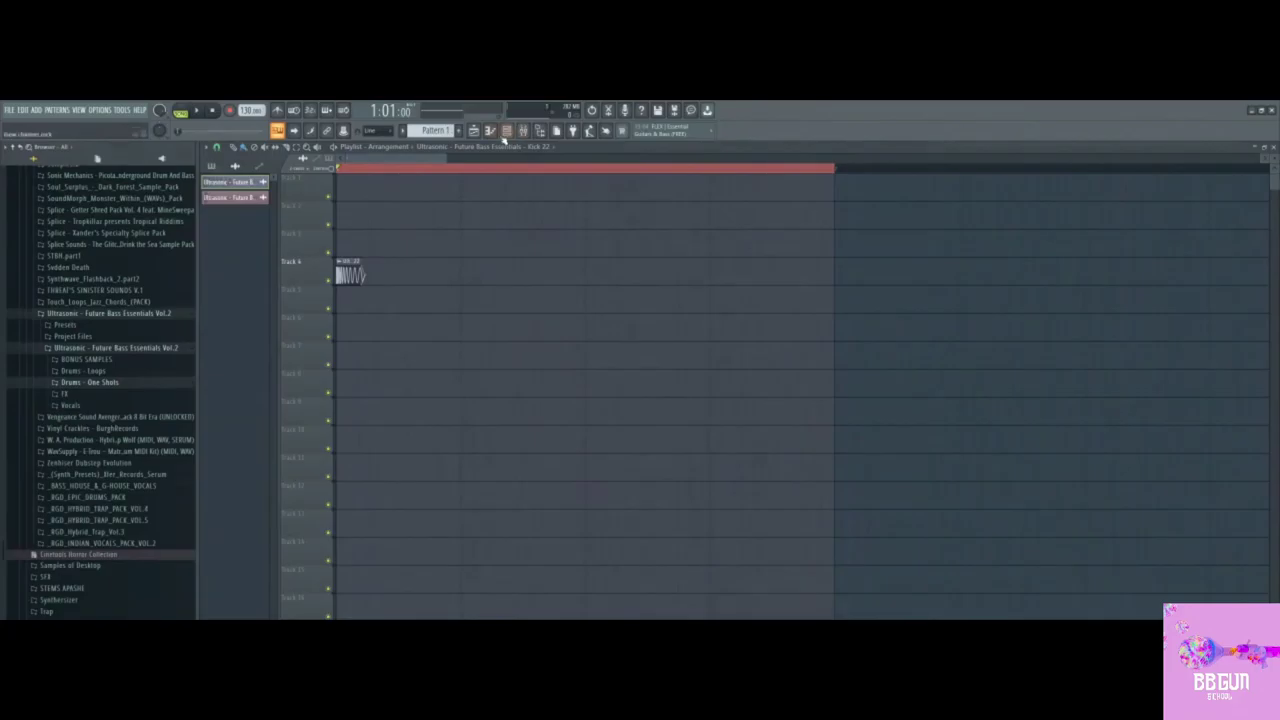
Step: Load Transient Shaper in slot 2 of the kick's mixer track and arrange the windows so the kick clip stays visible
left_click(523, 131)
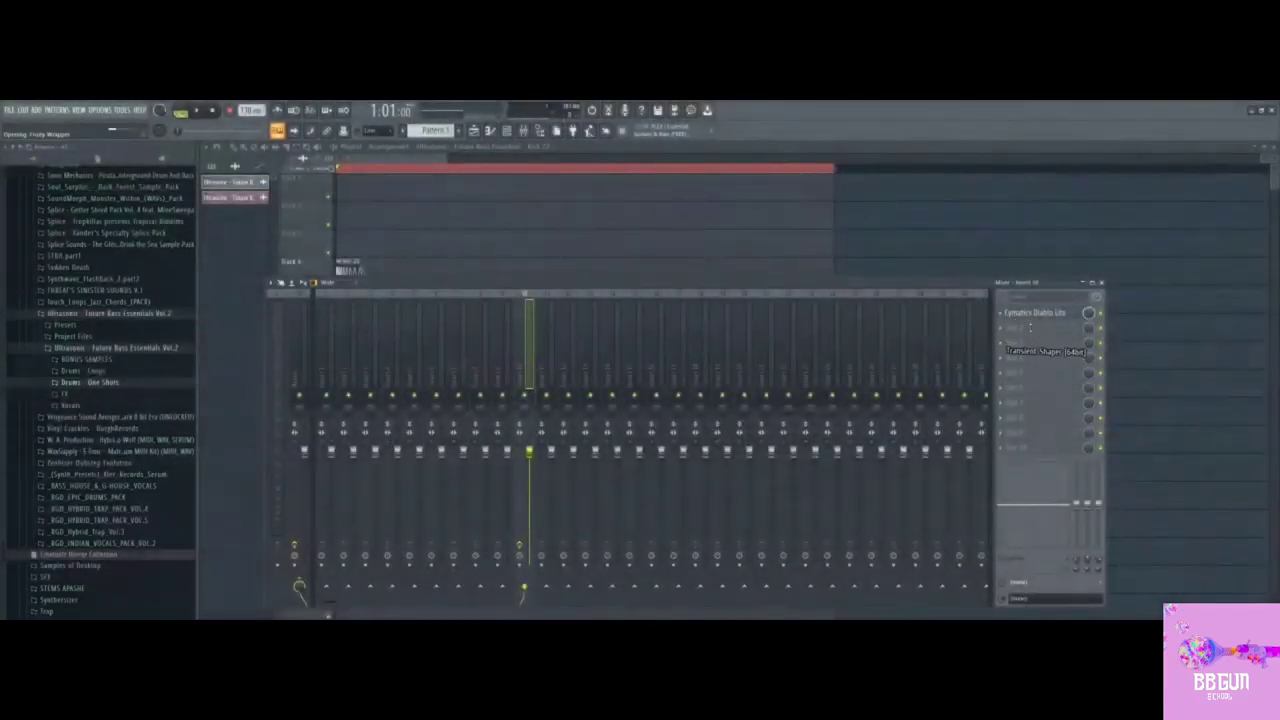
left_click(1020, 335)
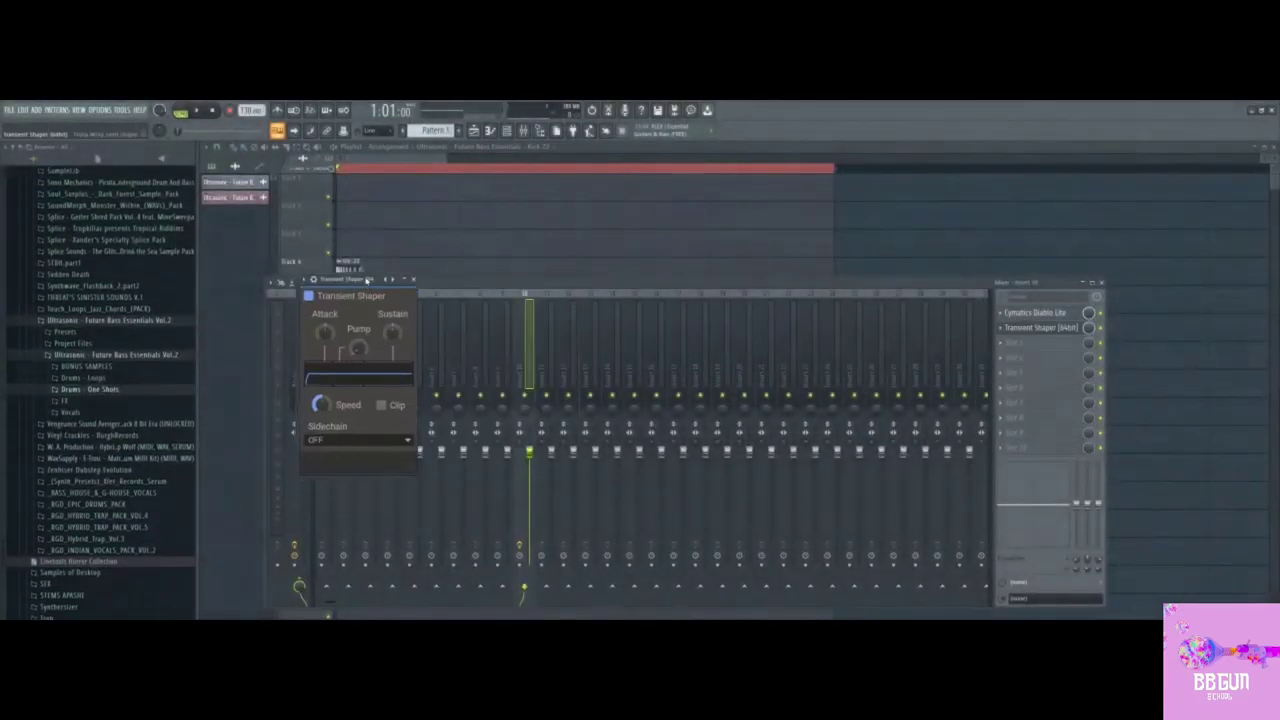
left_click_drag(383, 323, 506, 231)
left_click_drag(403, 286, 381, 528)
left_click_drag(464, 195, 501, 237)
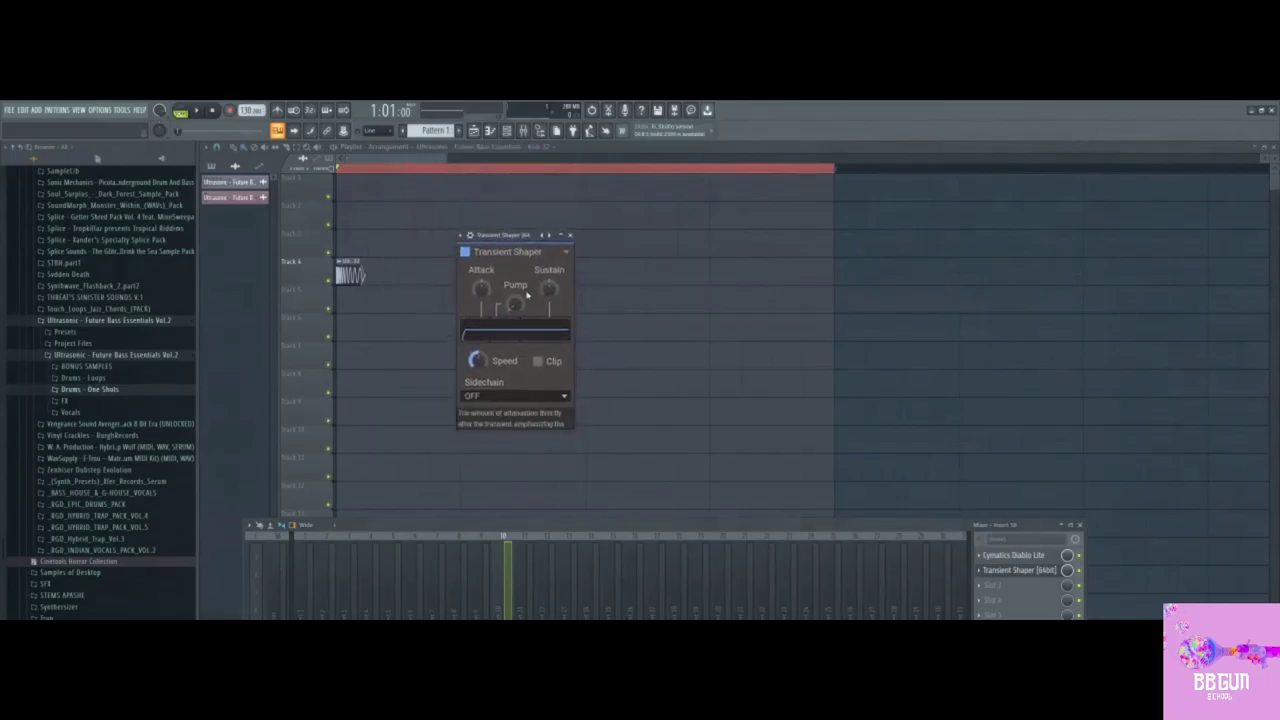
Step: Enable Clip and raise Attack slightly in Transient Shaper, and play the kick from the start to hear it
left_click(538, 361)
left_click_drag(481, 291, 482, 285)
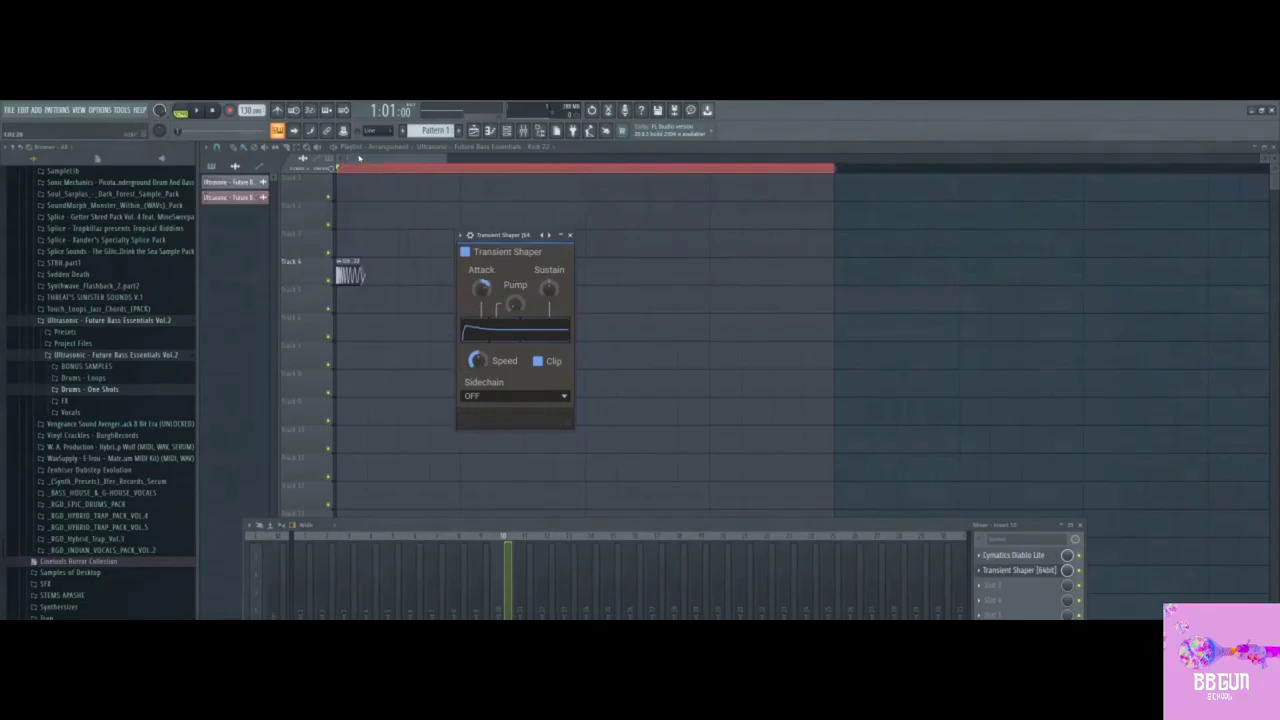
left_click(362, 169)
key("space")
key("space")
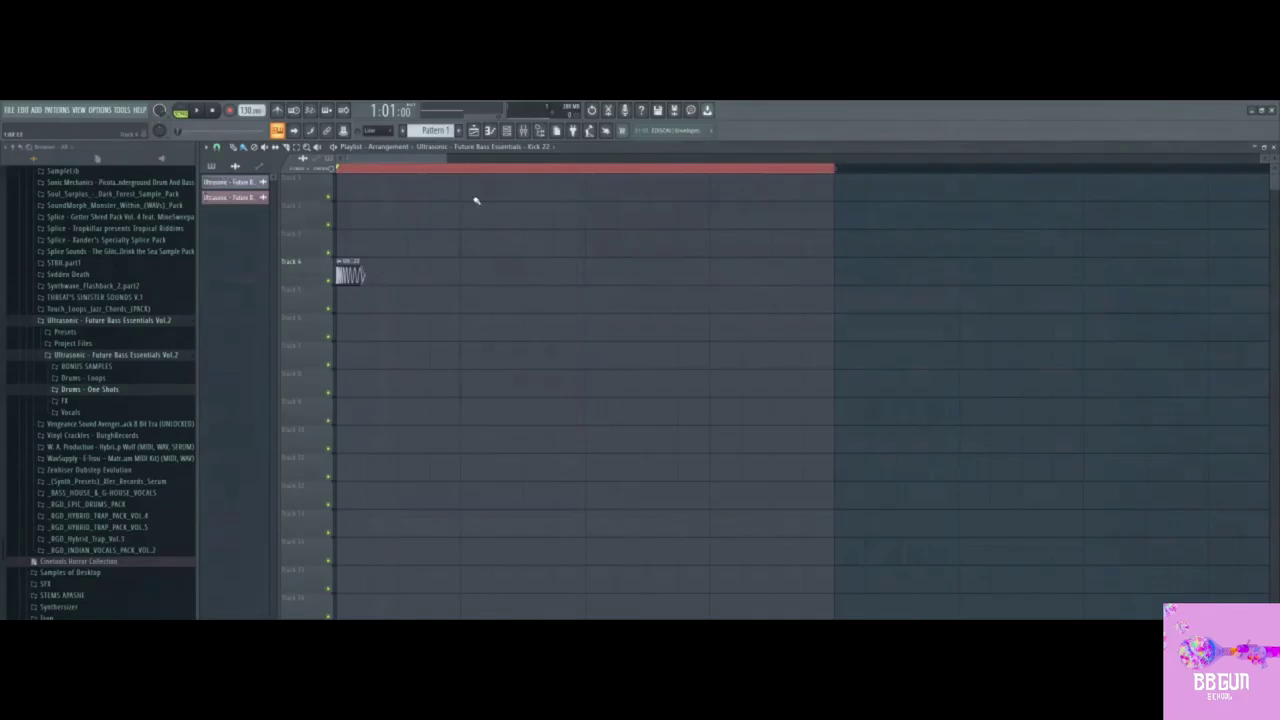
Step: Review the Transient Shaper settings and the effect chain on the kick's mixer track
left_click(523, 131)
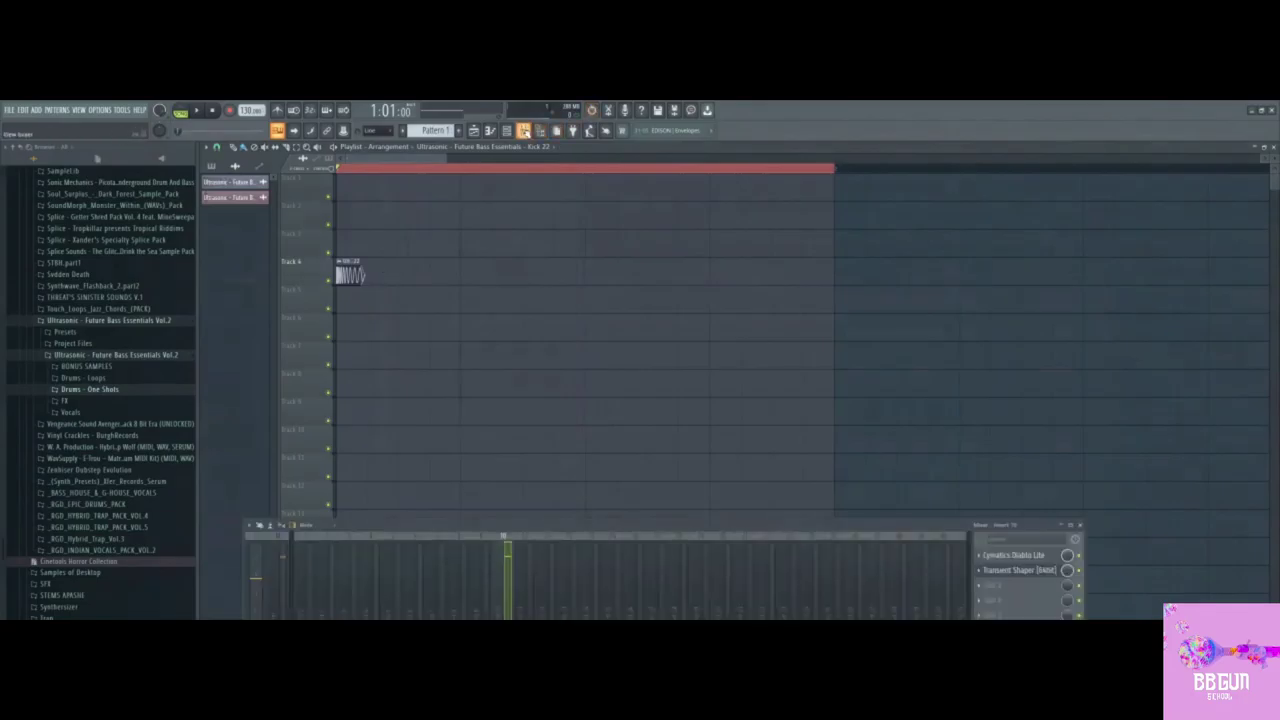
left_click(1006, 574)
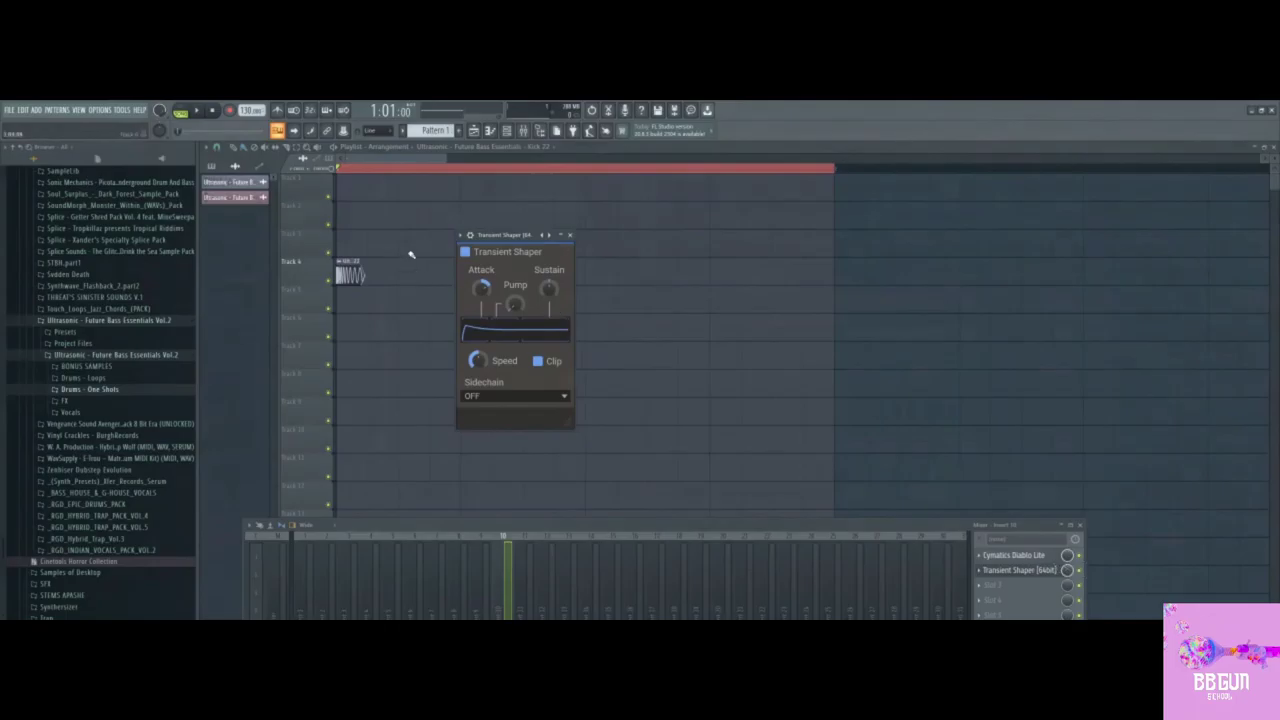
left_click(408, 217)
right_click(408, 217)
scroll(411, 161, "down", 1)
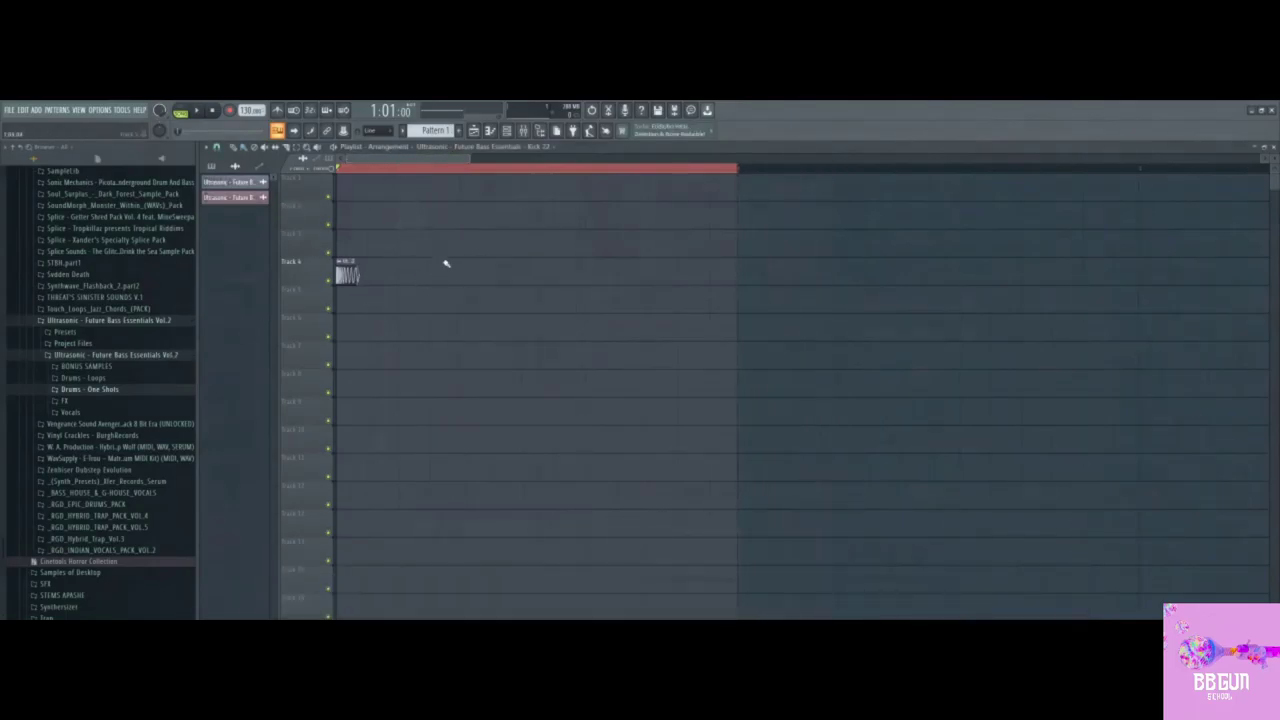
left_click_drag(434, 162, 506, 162)
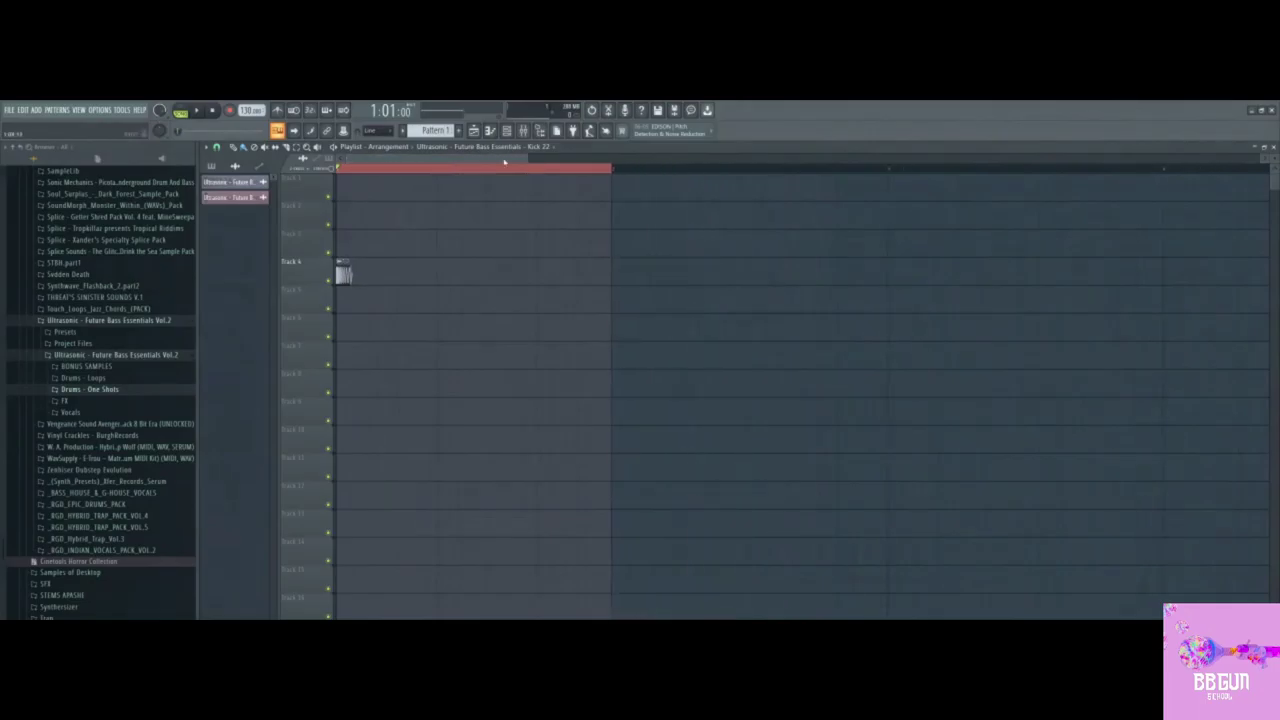
left_click(527, 133)
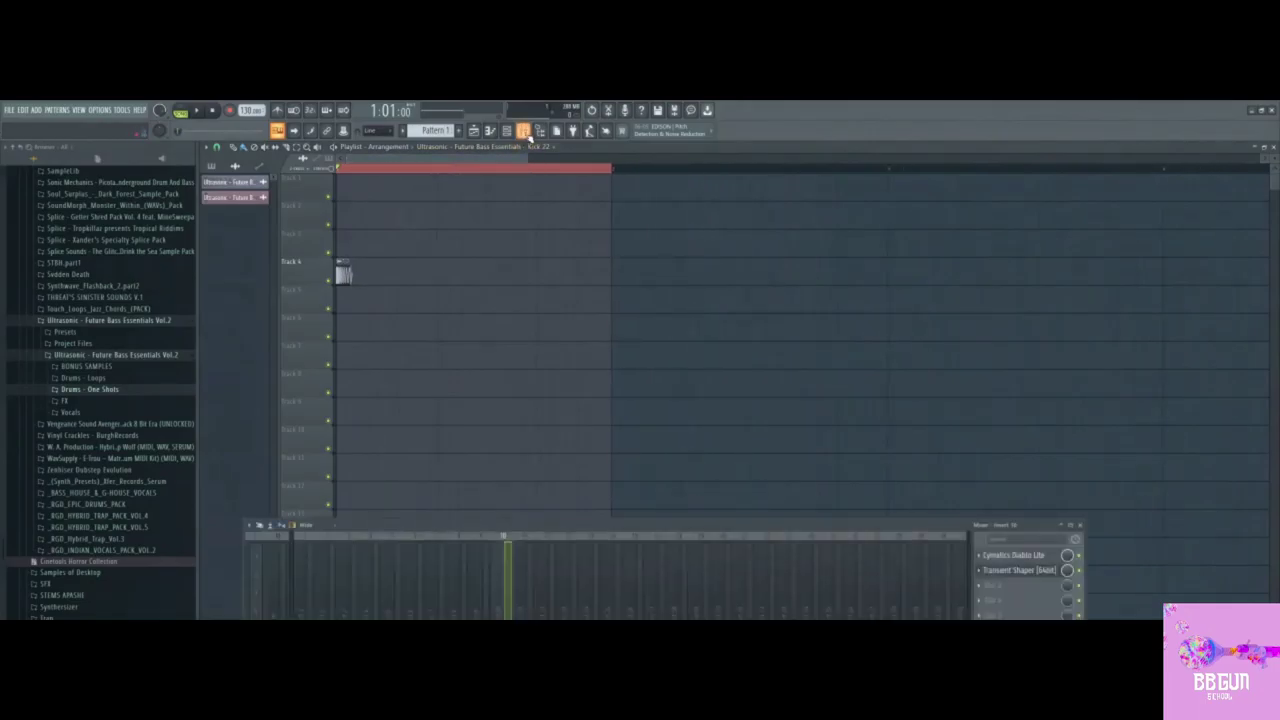
left_click(524, 131)
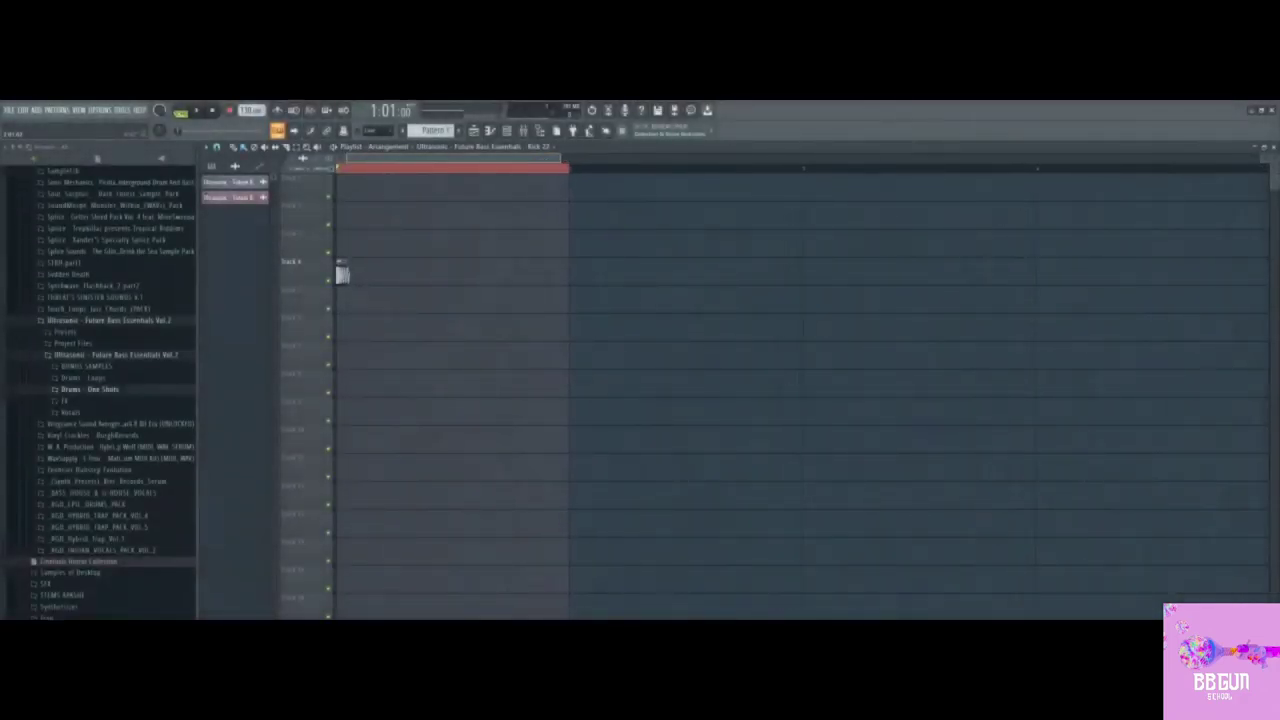
left_click(523, 131)
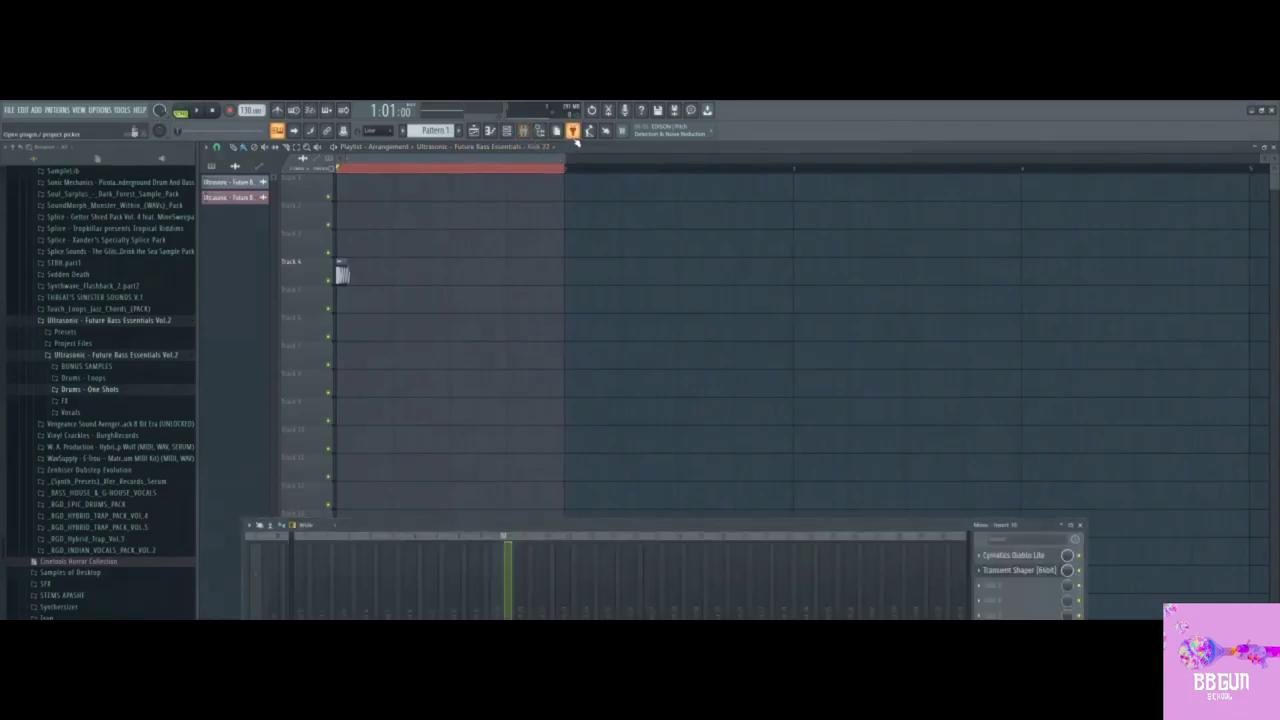
left_click(530, 212)
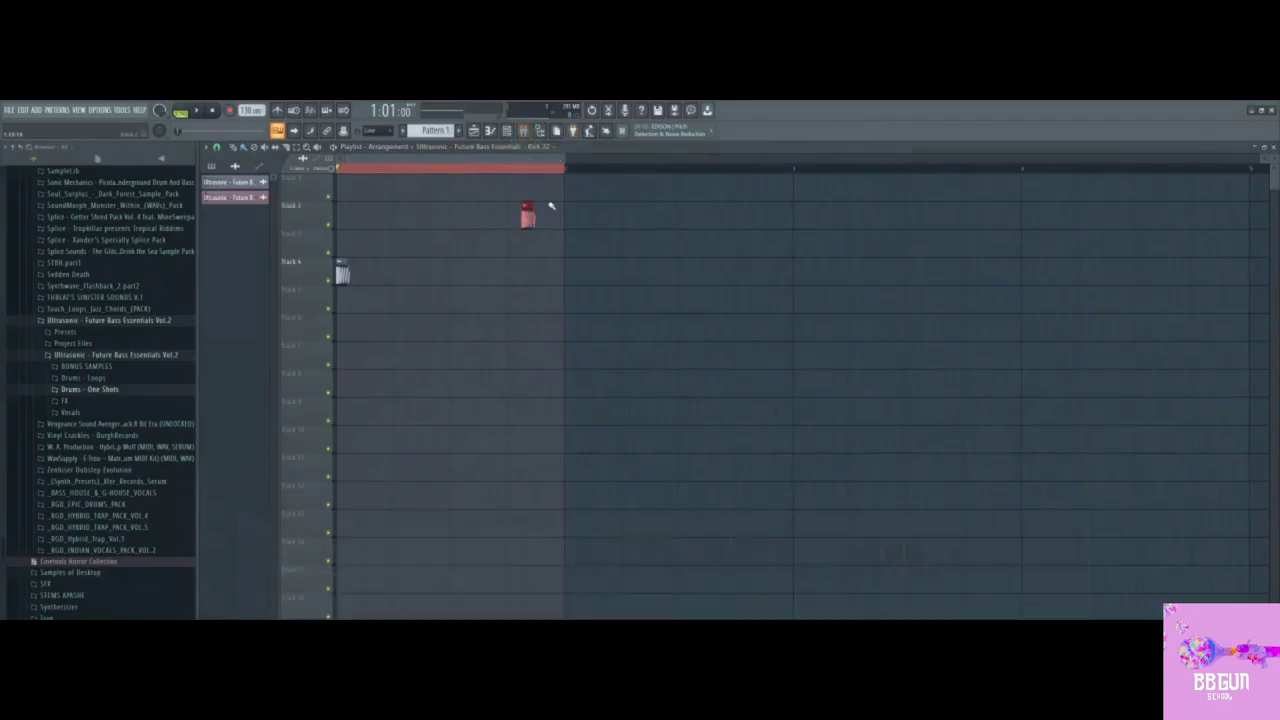
right_click(528, 219)
scroll(475, 161, "up", 1)
right_click(594, 170)
left_click_drag(554, 243, 573, 241)
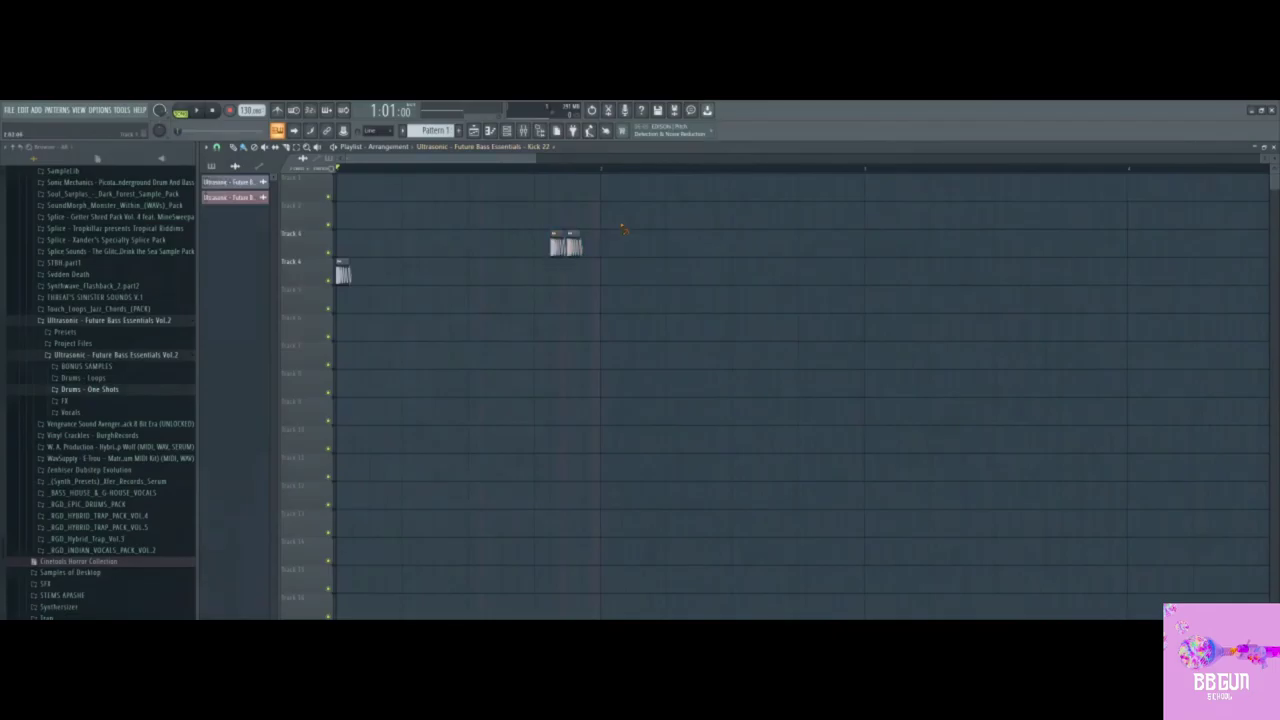
right_click(576, 241)
scroll(430, 159, "up", 1)
scroll(393, 293, "down", 1)
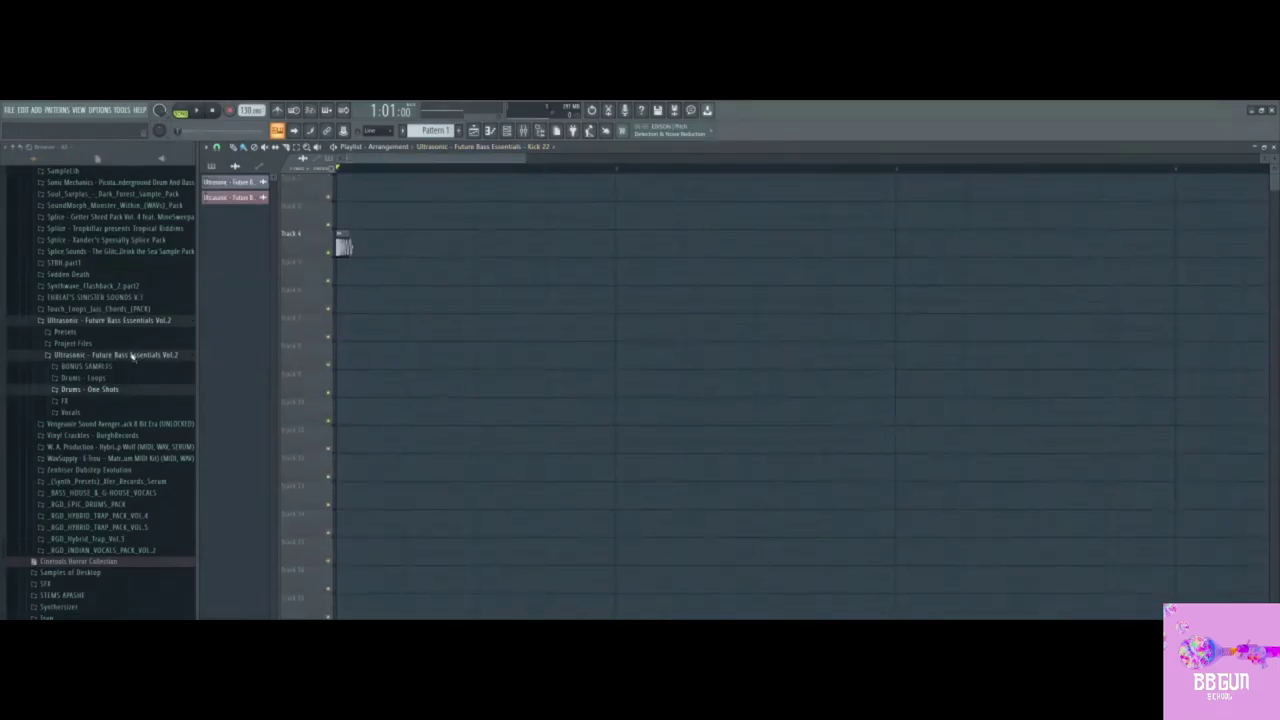
Step: Open the Snares folder in Drums - One Shots and try out a snare sample in the arrangement
left_click(105, 390)
left_click(92, 482)
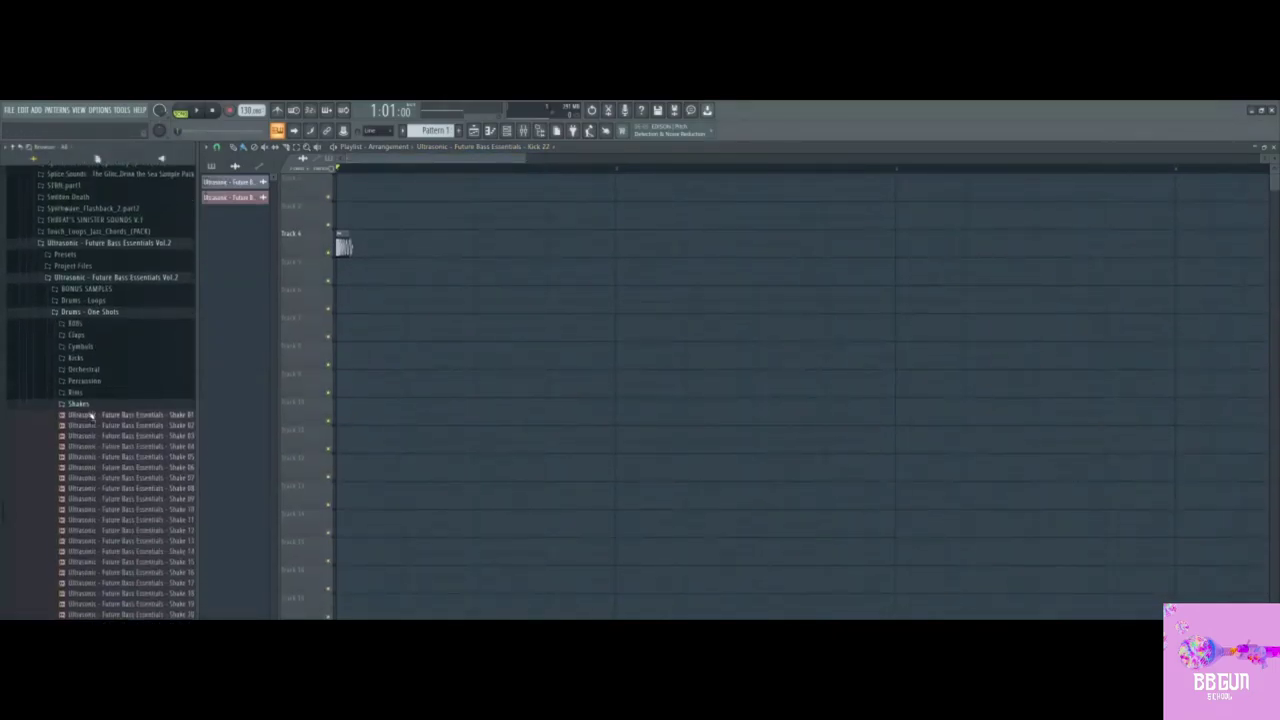
left_click(89, 405)
left_click(90, 416)
scroll(124, 486, "down", 4)
left_click_drag(122, 414, 495, 409)
right_click(505, 421)
Step: Place the Ultrasonic - Future Bass Essentials - Snare 31 sample in the arrangement and open its sample settings
left_click_drag(103, 372, 514, 353)
right_click(556, 346)
left_click(476, 346)
double_click(493, 350)
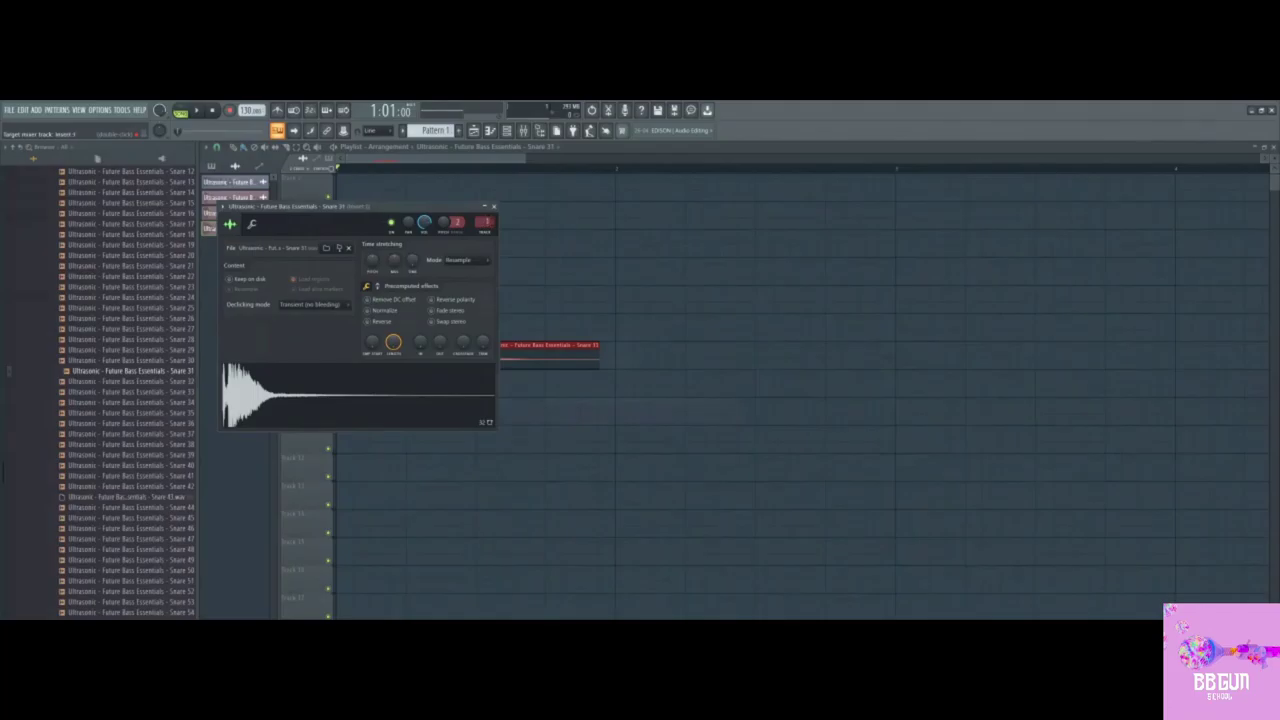
Step: Open Diablo Lite on the snare's mixer track and switch its soft/hard clipping mode
left_click(522, 130)
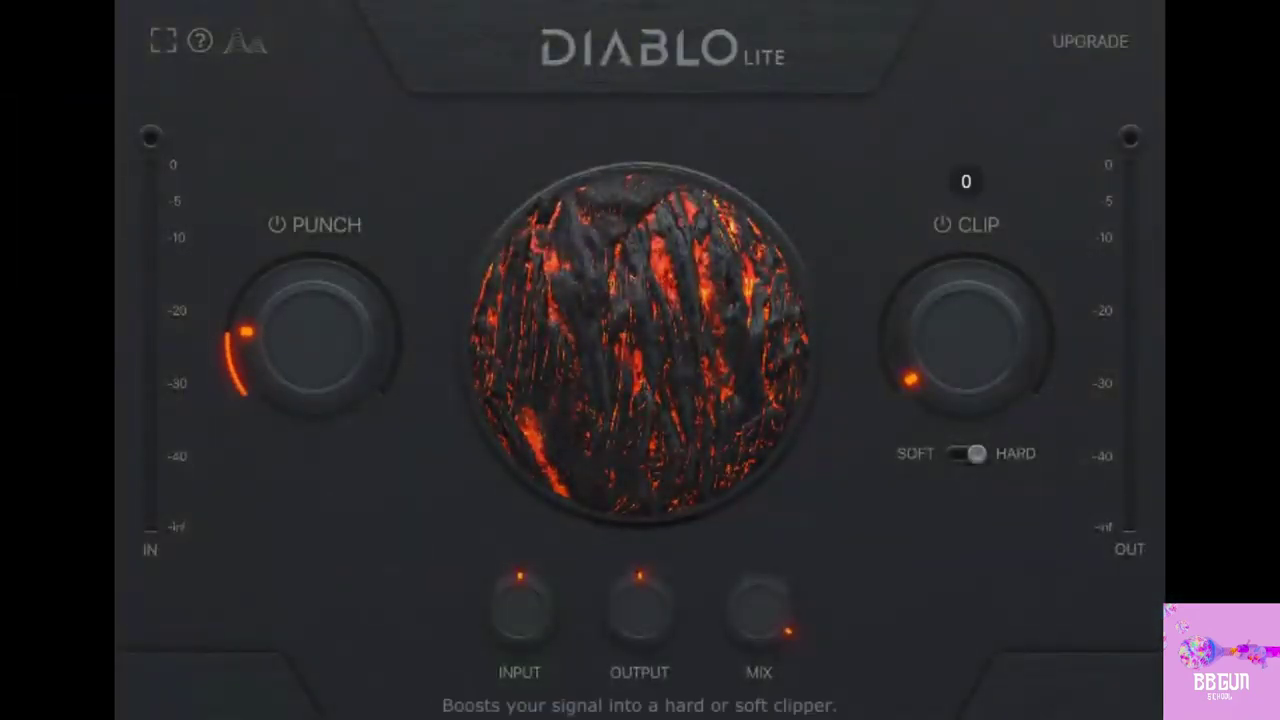
left_click(966, 454)
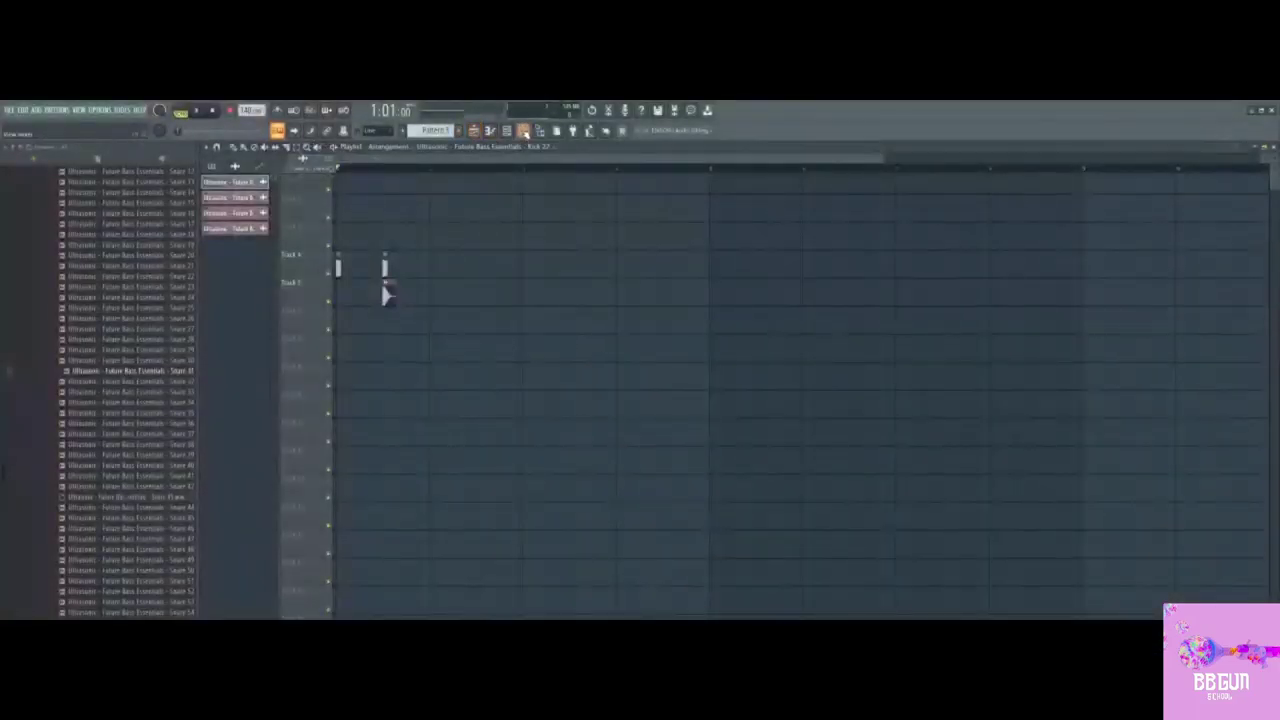
Step: Bring the mixer fully into view and set up insert 20 as a track named Design
left_click(523, 131)
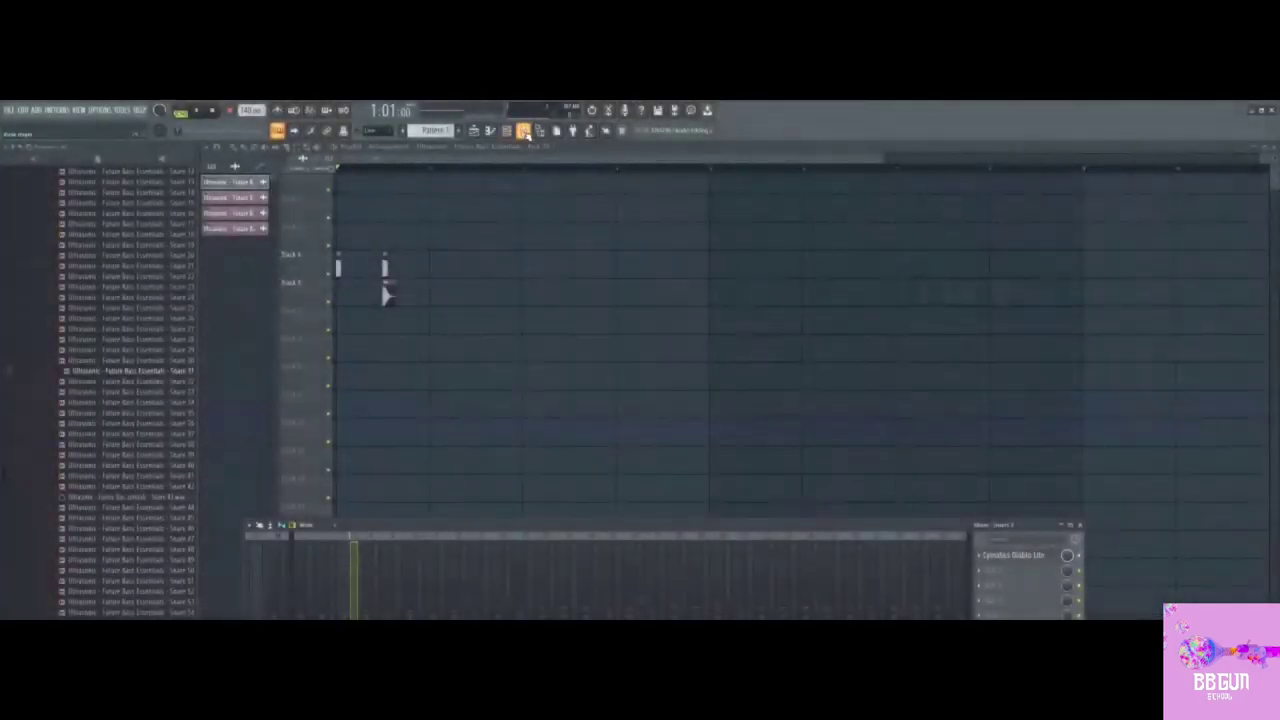
left_click_drag(599, 526, 608, 194)
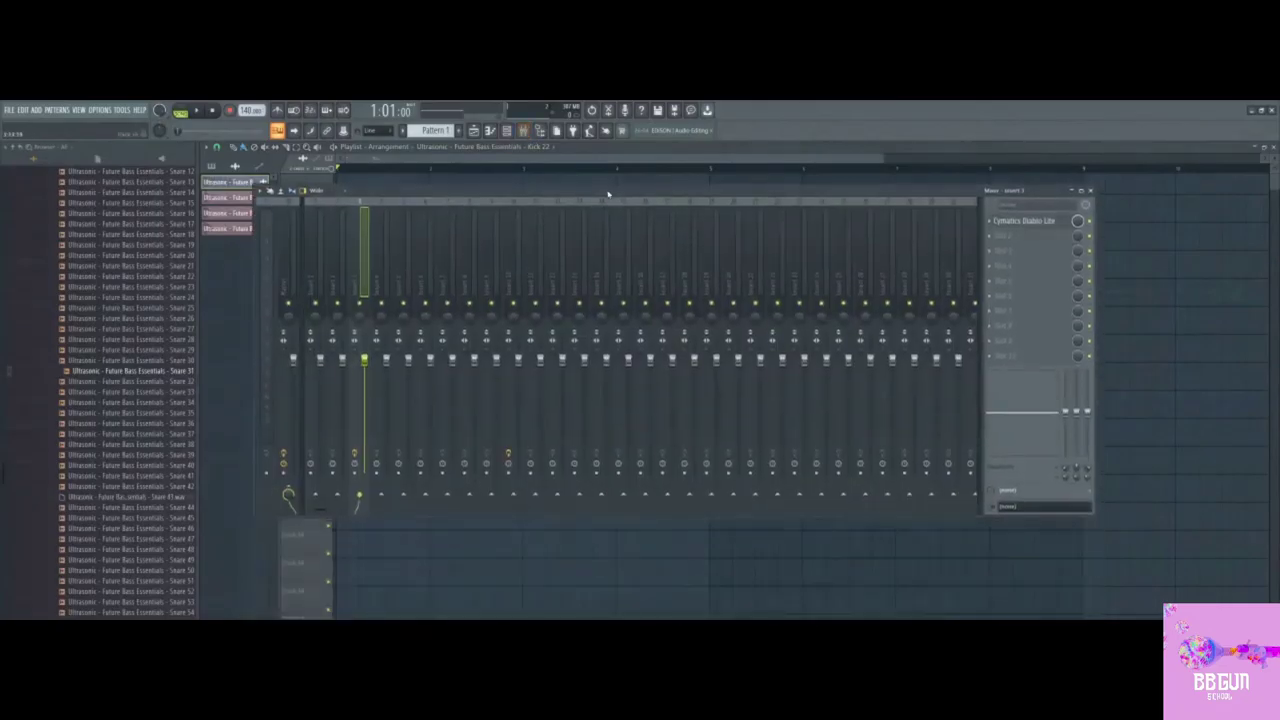
left_click(737, 225)
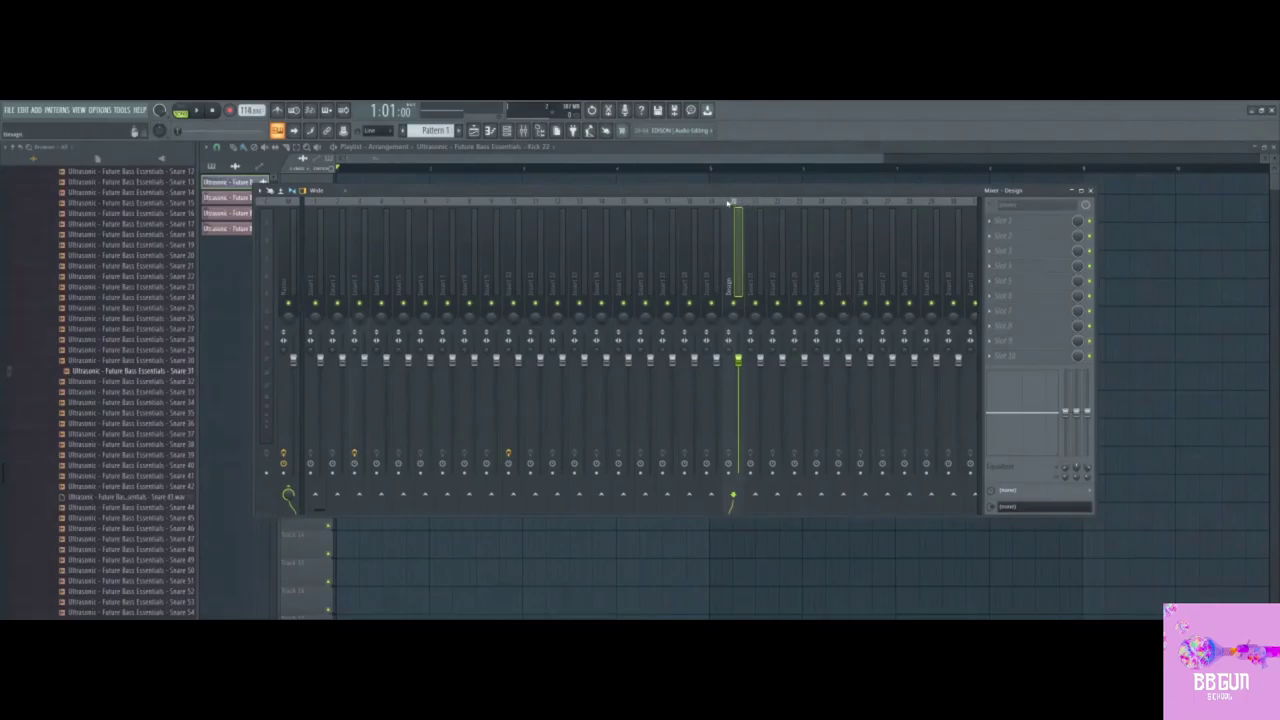
Step: Add Fruity WaveShaper to the first slot of the Design track and adjust its curve near the centre
left_click(573, 131)
left_click_drag(1131, 322, 1008, 222)
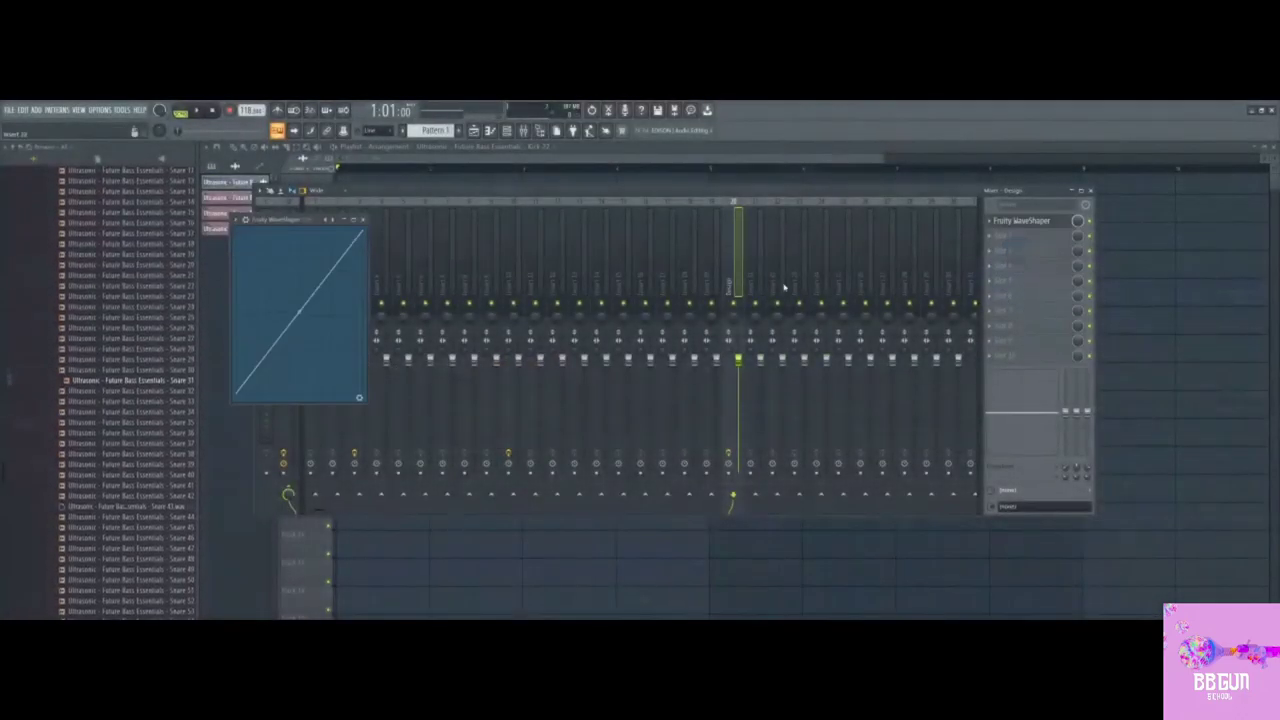
right_click(291, 291)
left_click_drag(292, 291, 283, 296)
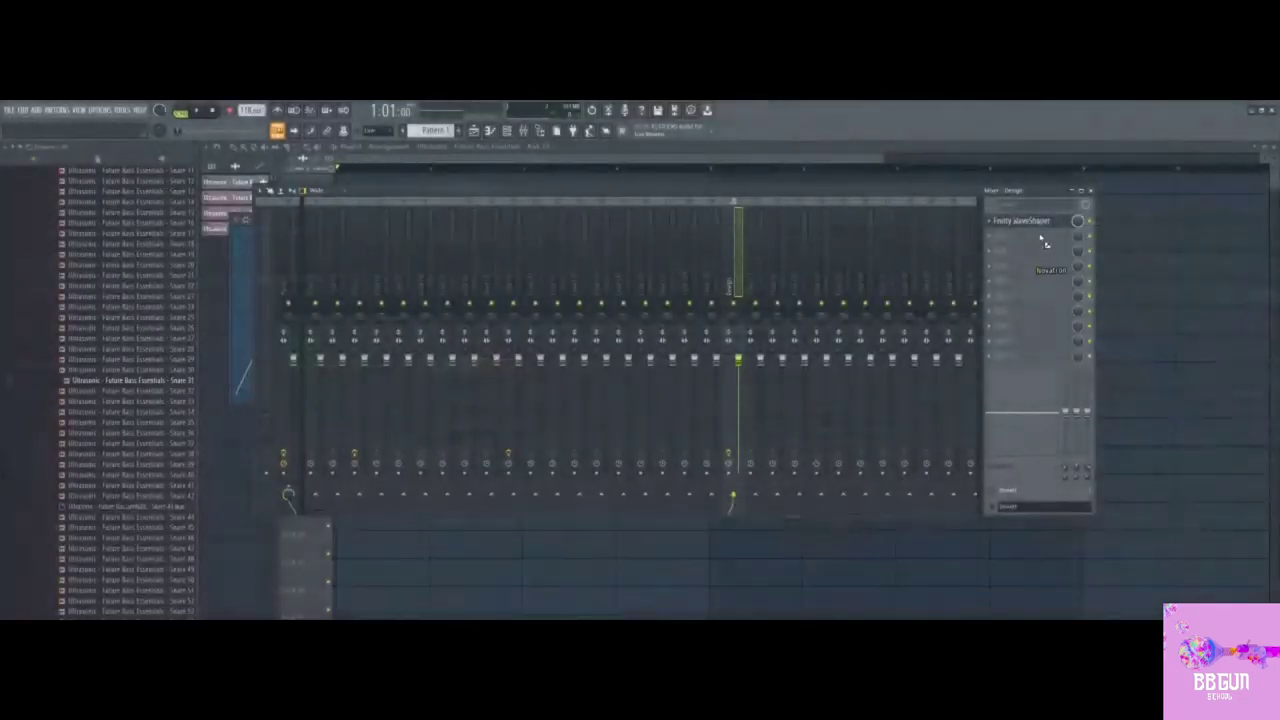
Step: Add Novatron after Fruity WaveShaper on the Design track and raise its Compress amount
left_click(1040, 235)
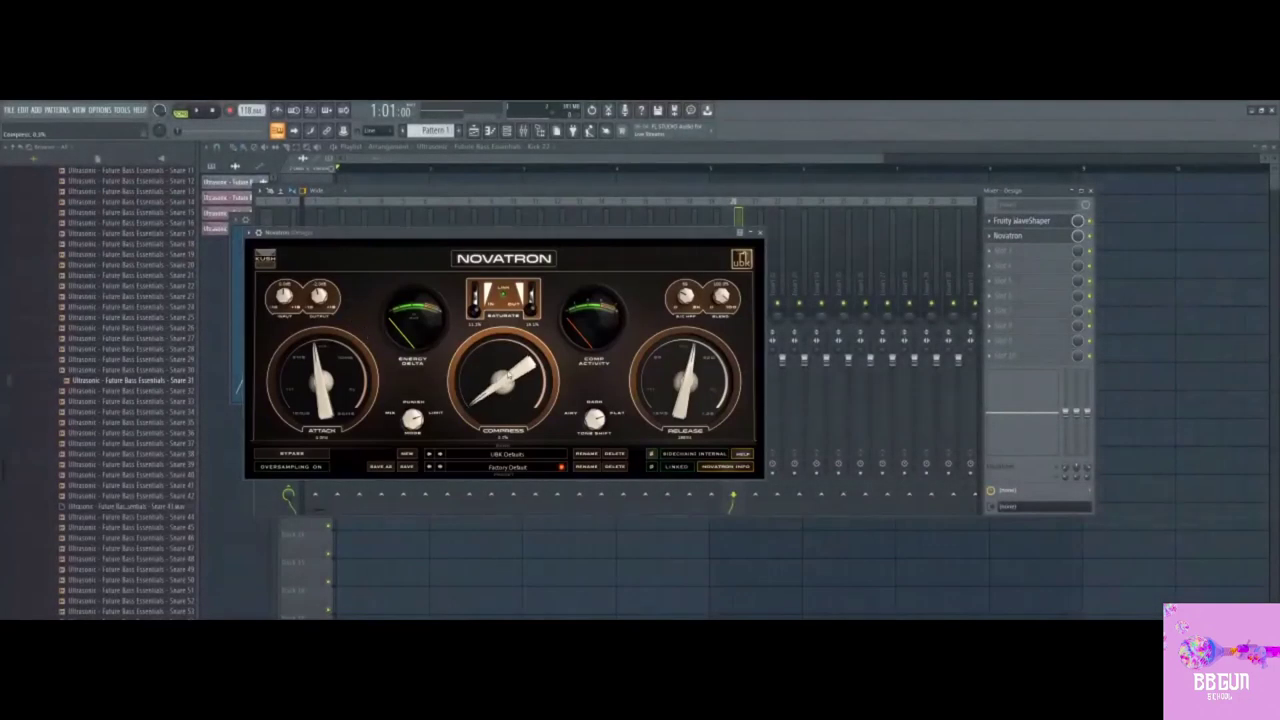
left_click_drag(509, 377, 509, 338)
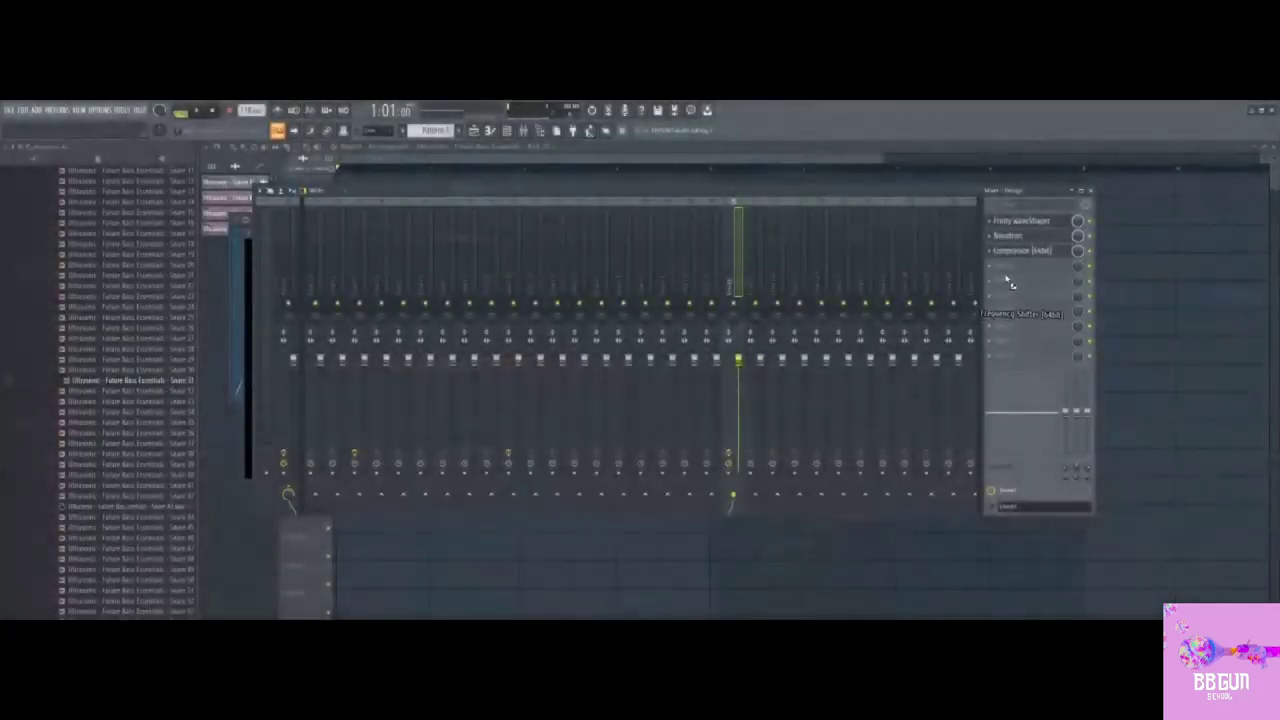
Step: Add Frequency Shifter in slot 5 of the Design track, enter 0.10 as its value, and reselect the Design track
mouse_move(360, 318)
type("0.1")
type("0")
key("Return")
left_click(718, 363)
left_click(734, 278)
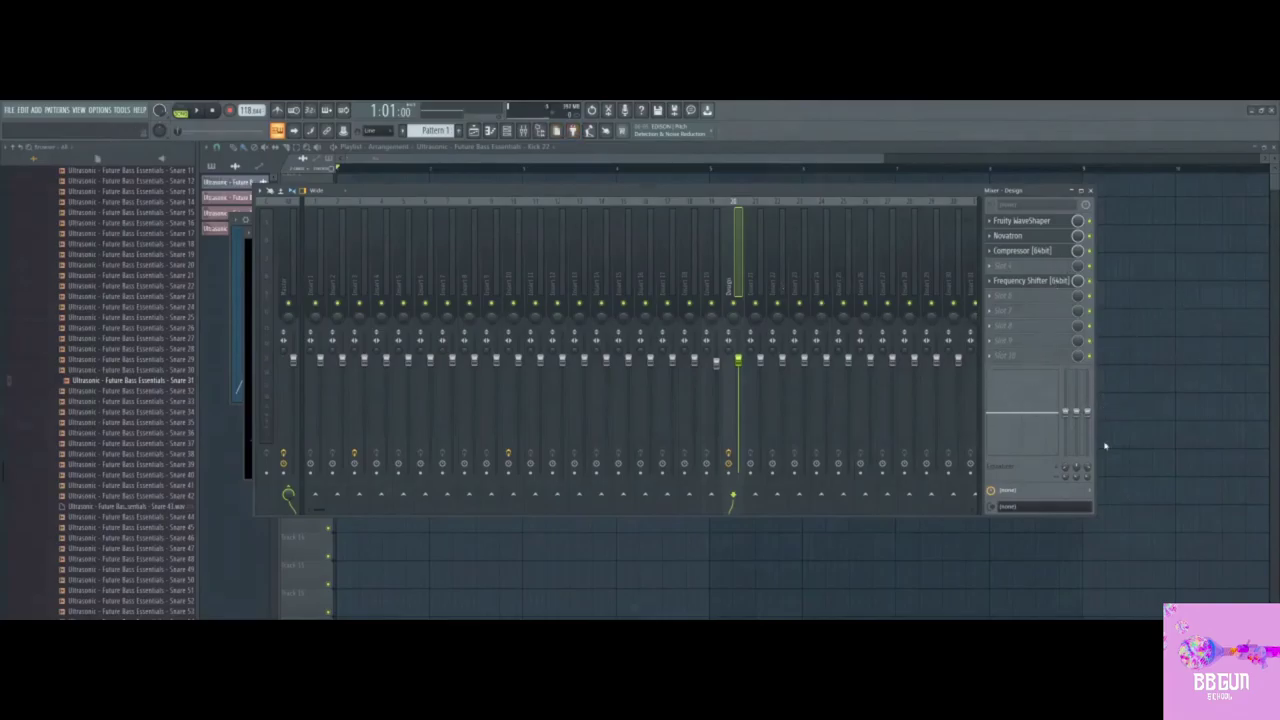
Step: Add ValhallaVintageVerb after Frequency Shifter on the Design track and select the arrangement's first bar containing the kick and snare
key("ctrl+e")
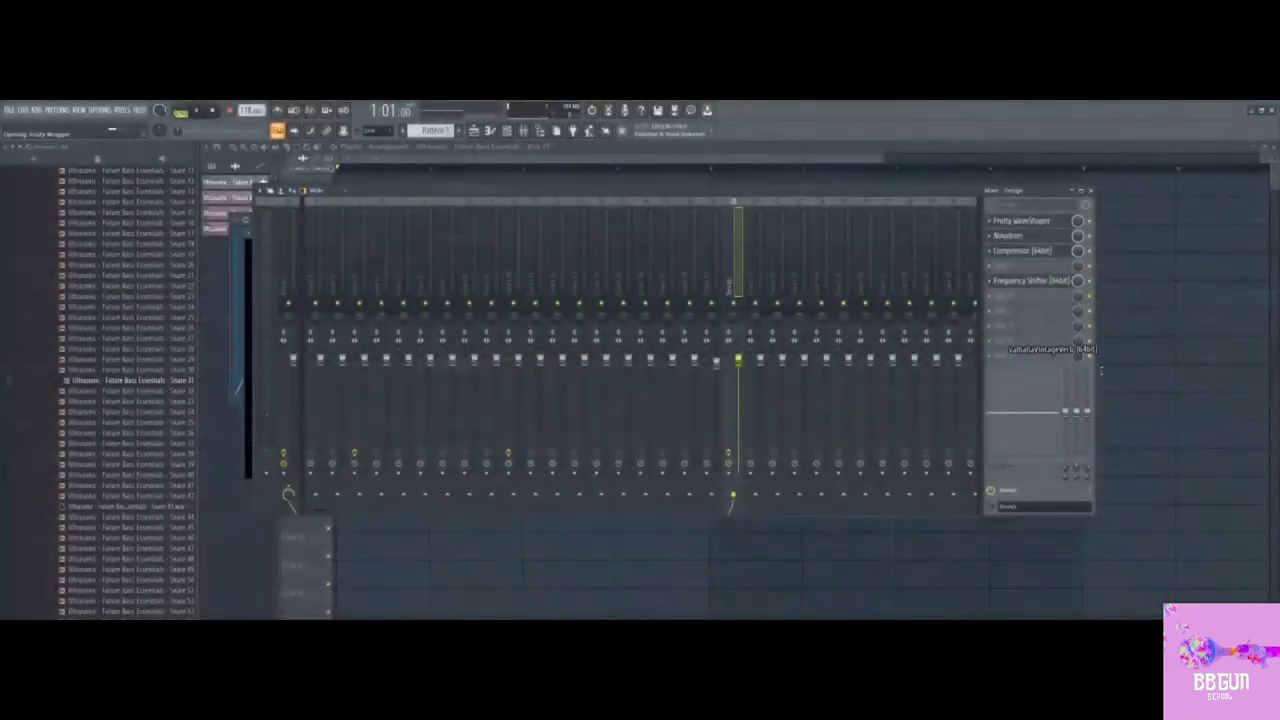
left_click_drag(881, 158, 800, 158)
left_click_drag(474, 171, 528, 172)
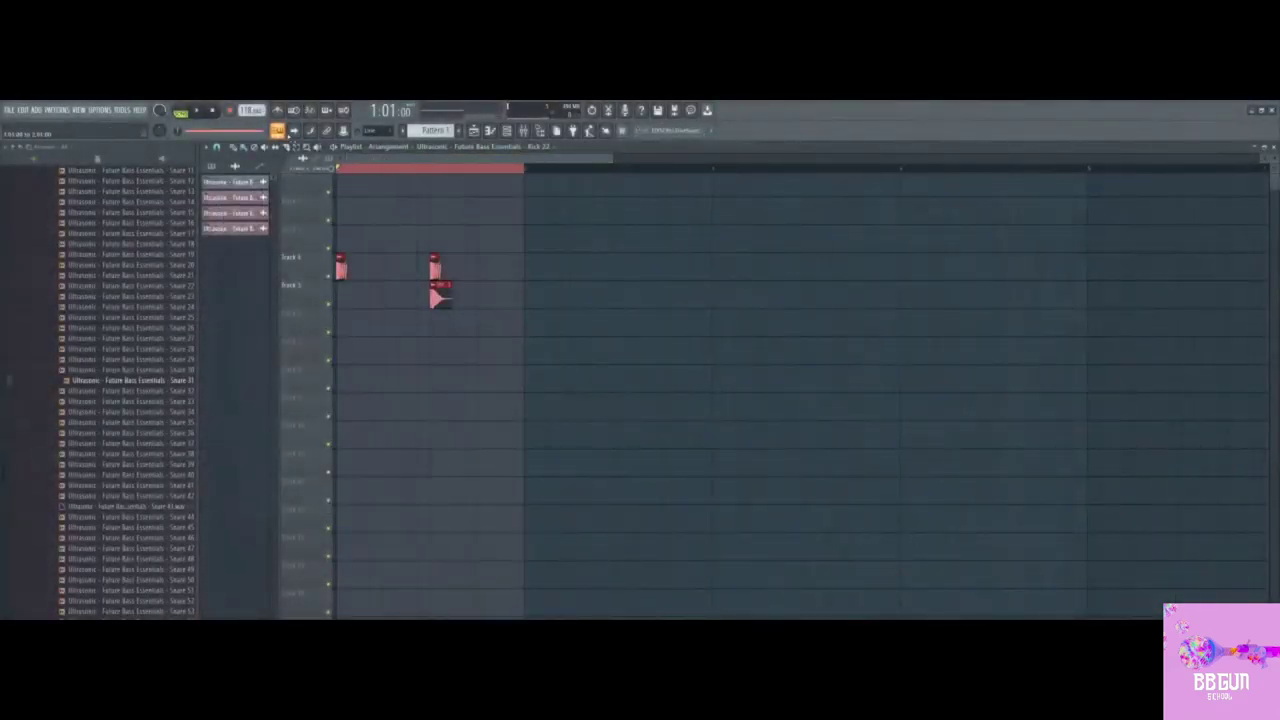
Step: Adjust the Mix and Decay of ValhallaVintageVerb on the Design track and create an automation clip for its slot mix level
left_click(522, 131)
left_click(1030, 326)
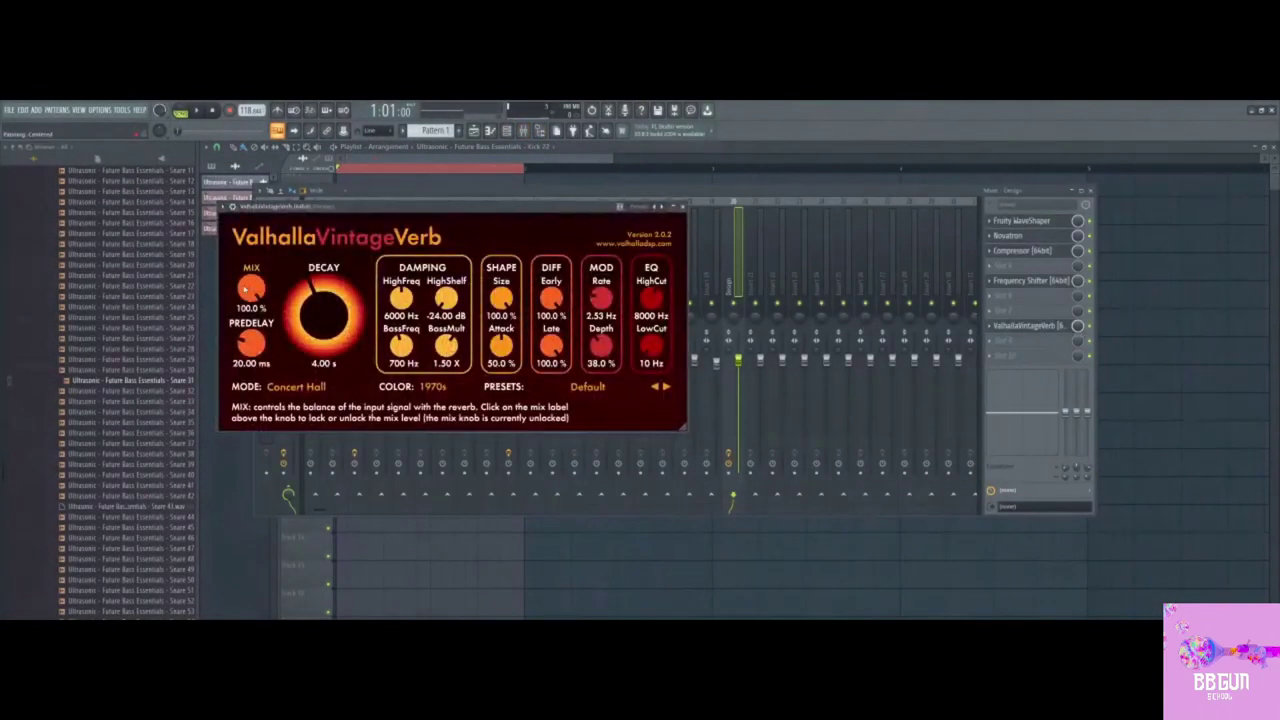
left_click_drag(251, 289, 249, 359)
left_click_drag(337, 312, 337, 297)
left_click(1079, 343)
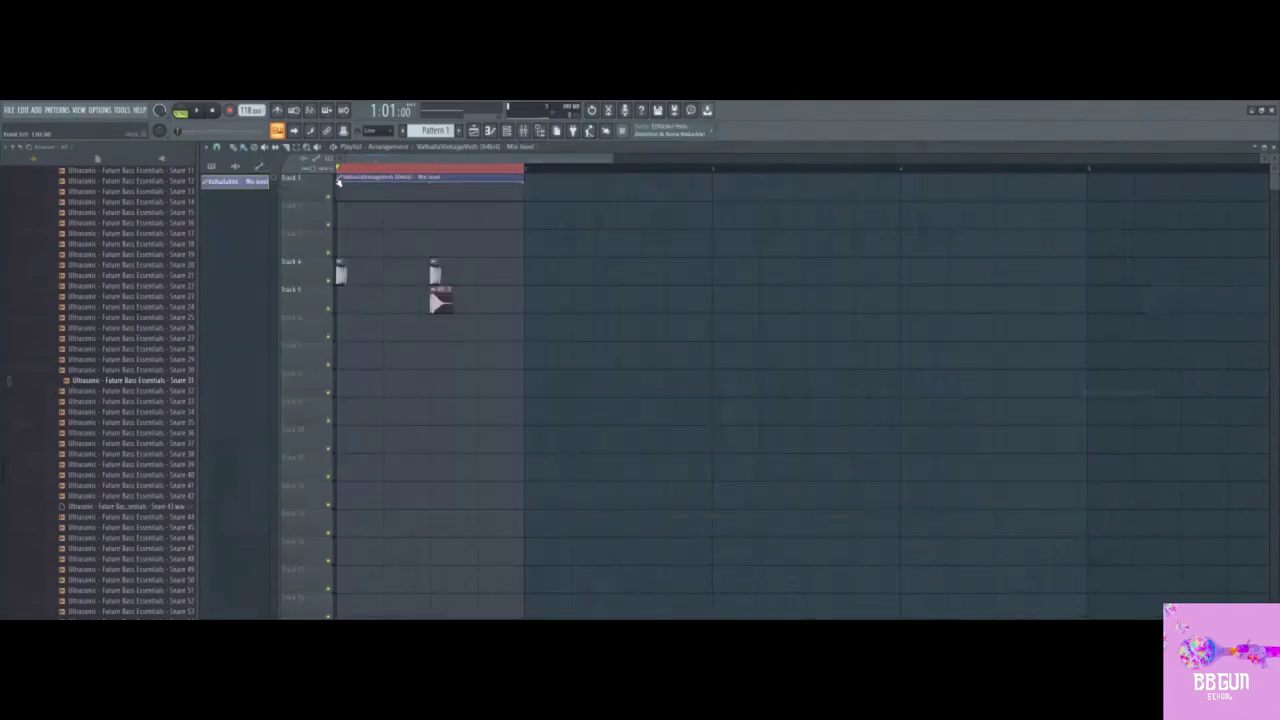
Step: Shape the reverb mix automation to start low and curve upward at the end, and shorten it to half a bar
left_click_drag(338, 183, 338, 202)
left_click_drag(430, 192, 430, 204)
left_click_drag(526, 182, 468, 178)
left_click(519, 171)
left_click(583, 232)
right_click(584, 233)
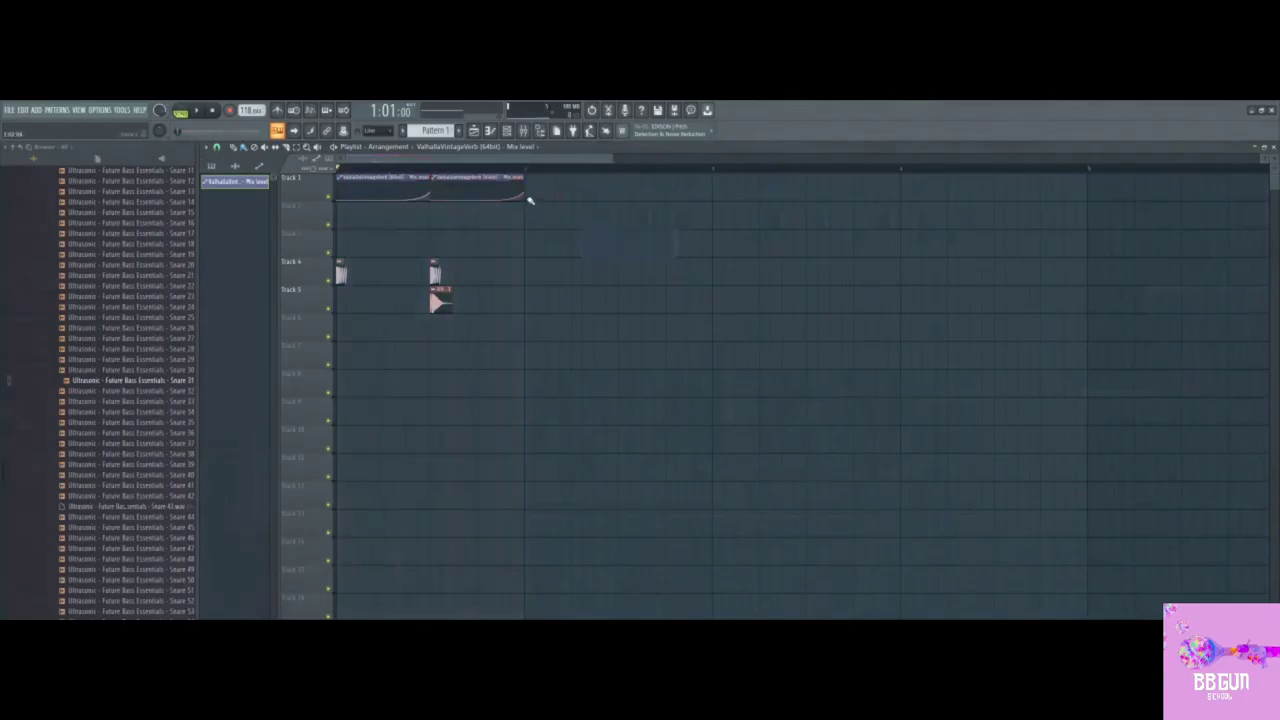
Step: Repeat the half-bar reverb mix automation clip on track 1 until it fills the first two bars
left_click(540, 184)
left_click_drag(574, 172, 552, 176)
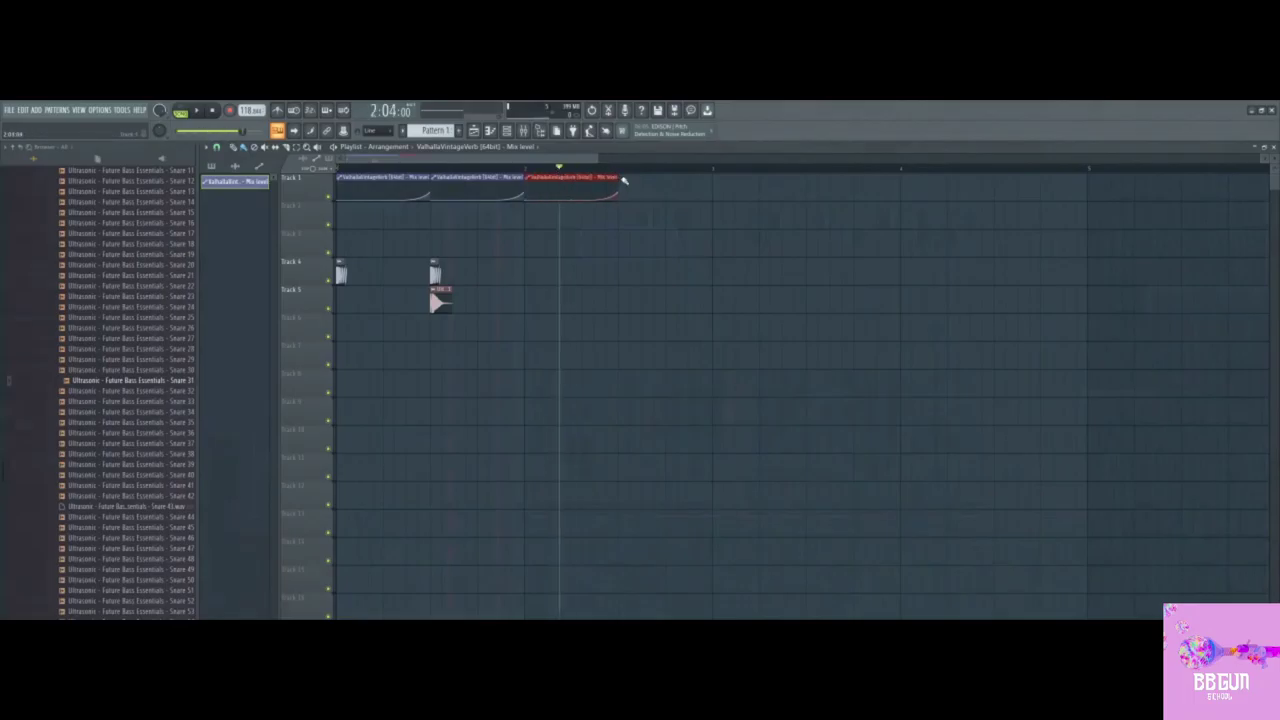
key("ctrl+b")
left_click_drag(361, 168, 338, 168)
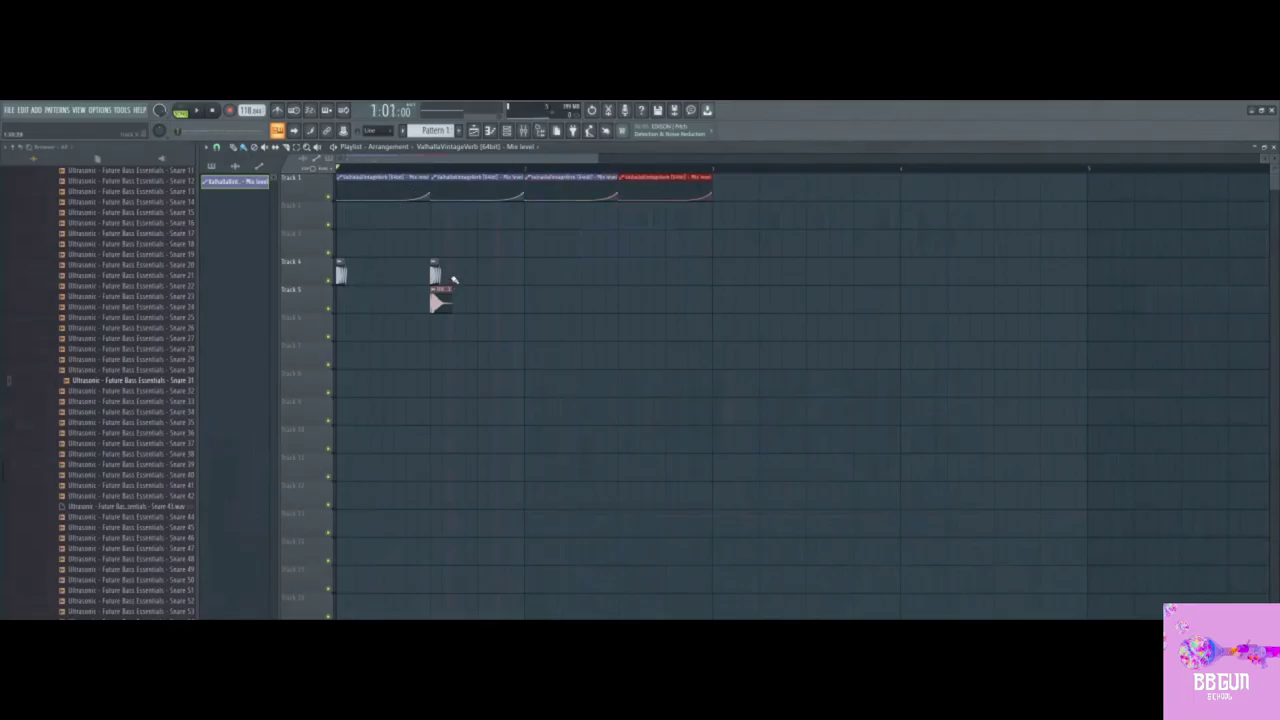
Step: Open the Percussion one-shots folder and place Percussion 09 at the start of track 8
scroll(163, 377, "up", 10)
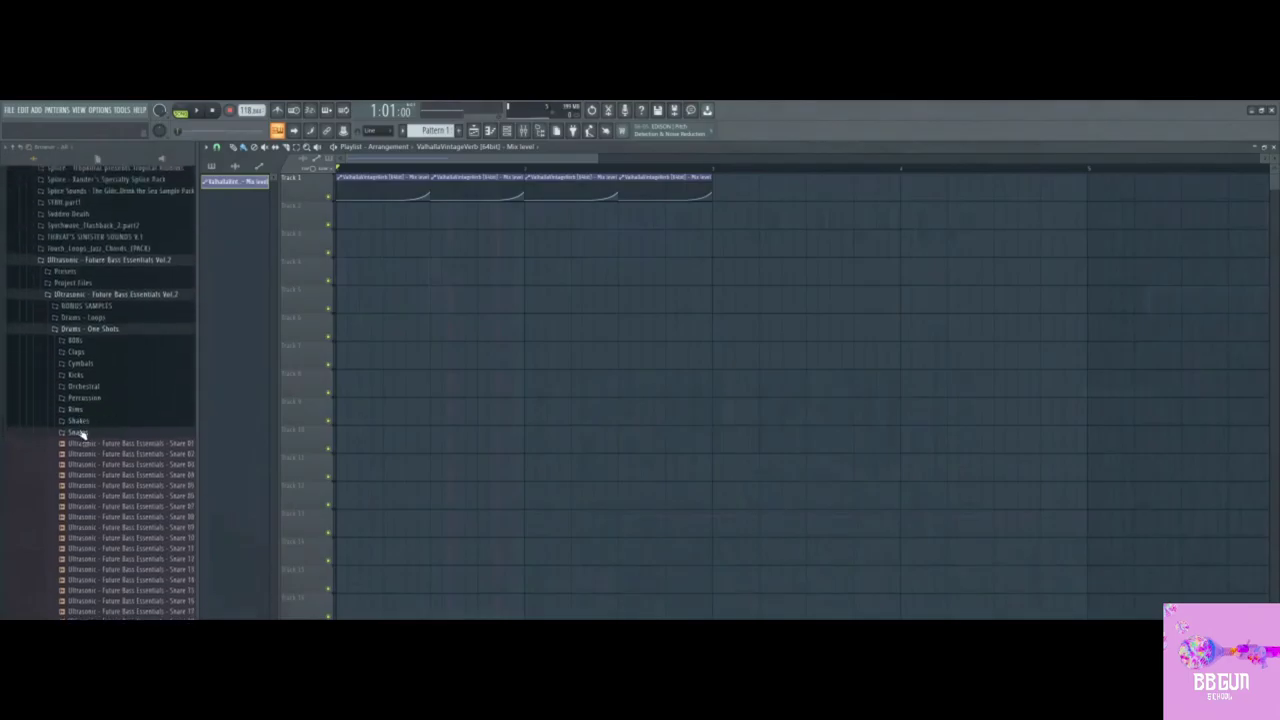
left_click(83, 433)
left_click(92, 399)
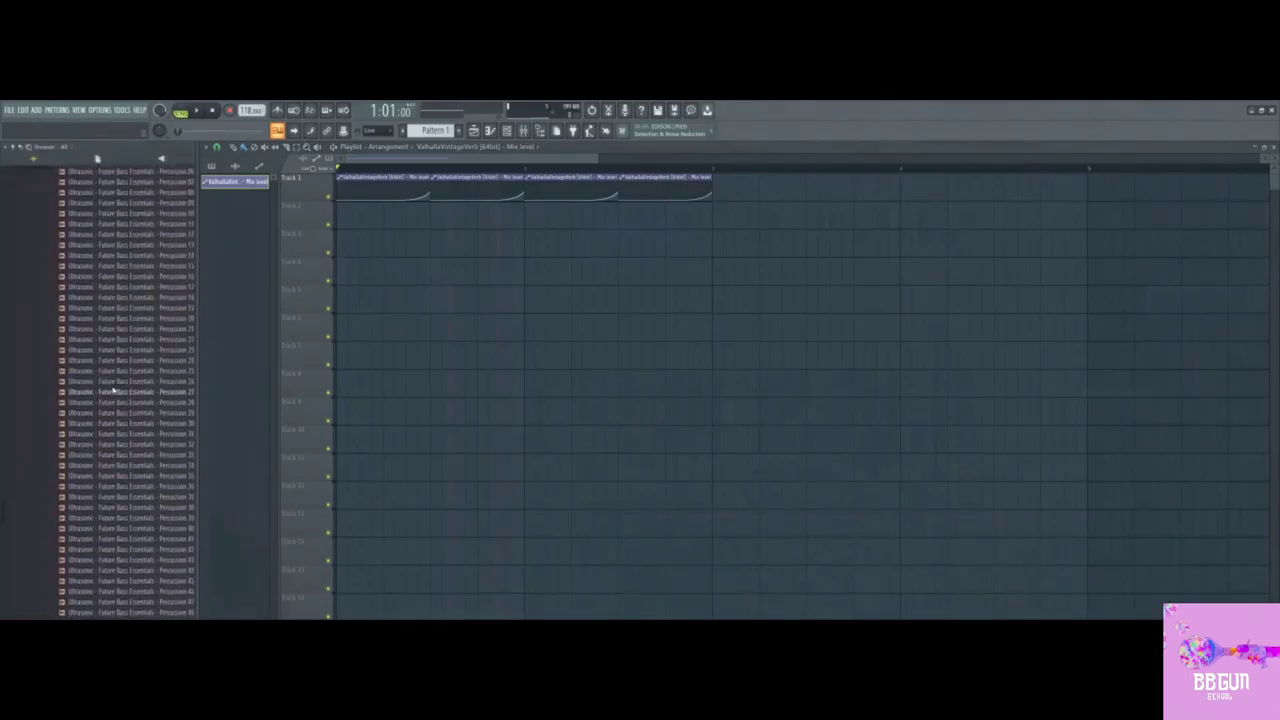
scroll(143, 423, "up", 3)
left_click_drag(140, 391, 337, 386)
scroll(361, 151, "up", 2)
left_click(583, 348)
right_click(583, 348)
Step: Route the Percussion 09 sample to the Design mixer track and audition it through the effect chain
double_click(477, 383)
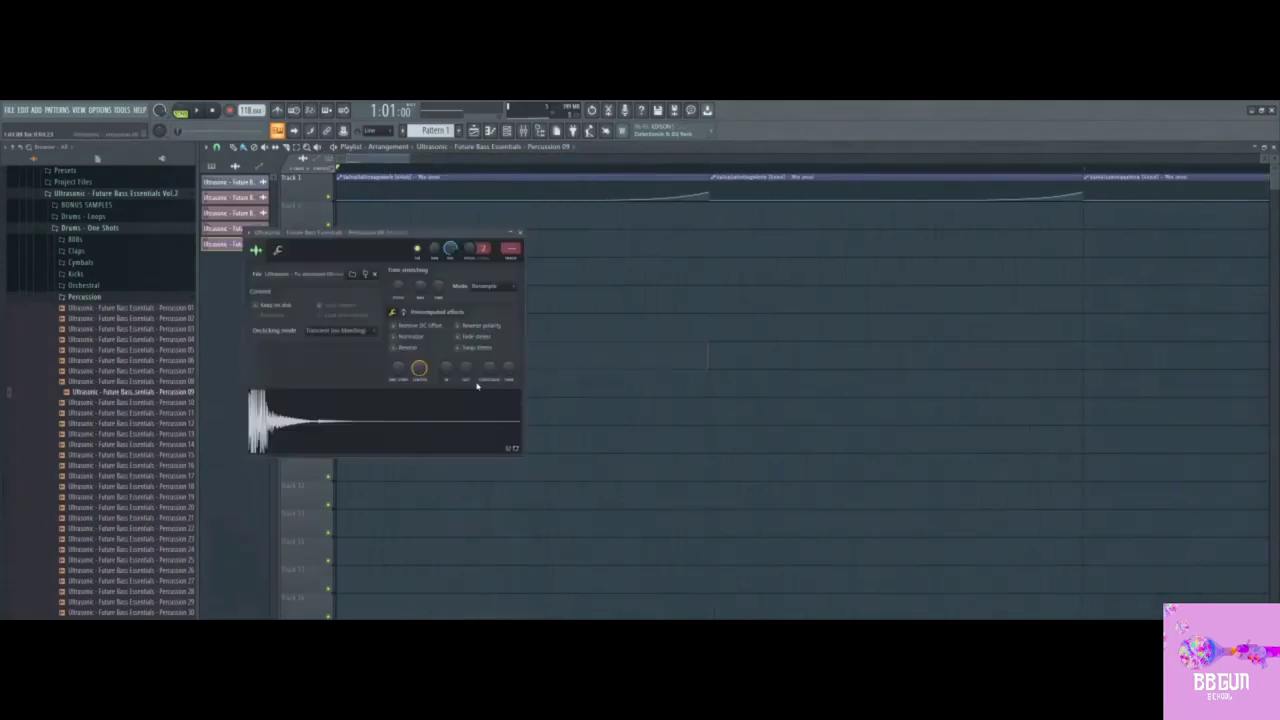
left_click(423, 425)
left_click_drag(511, 248, 511, 222)
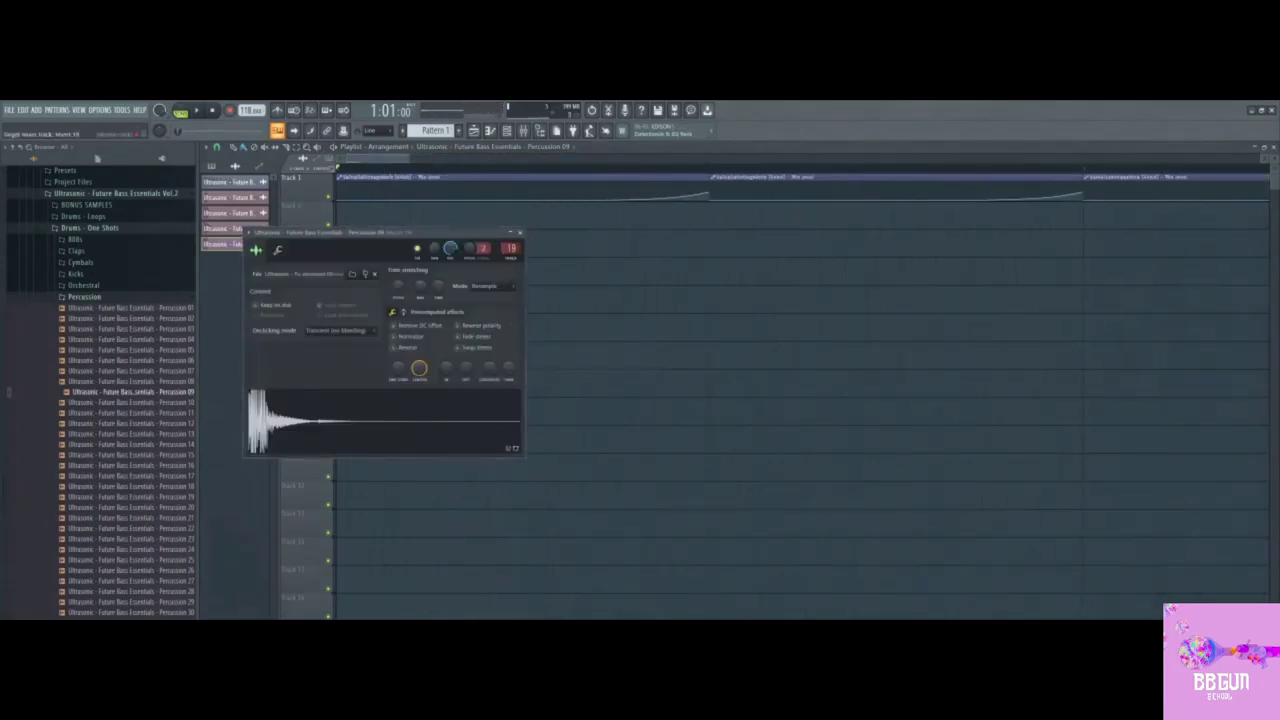
scroll(510, 248, "up", 1)
left_click(524, 131)
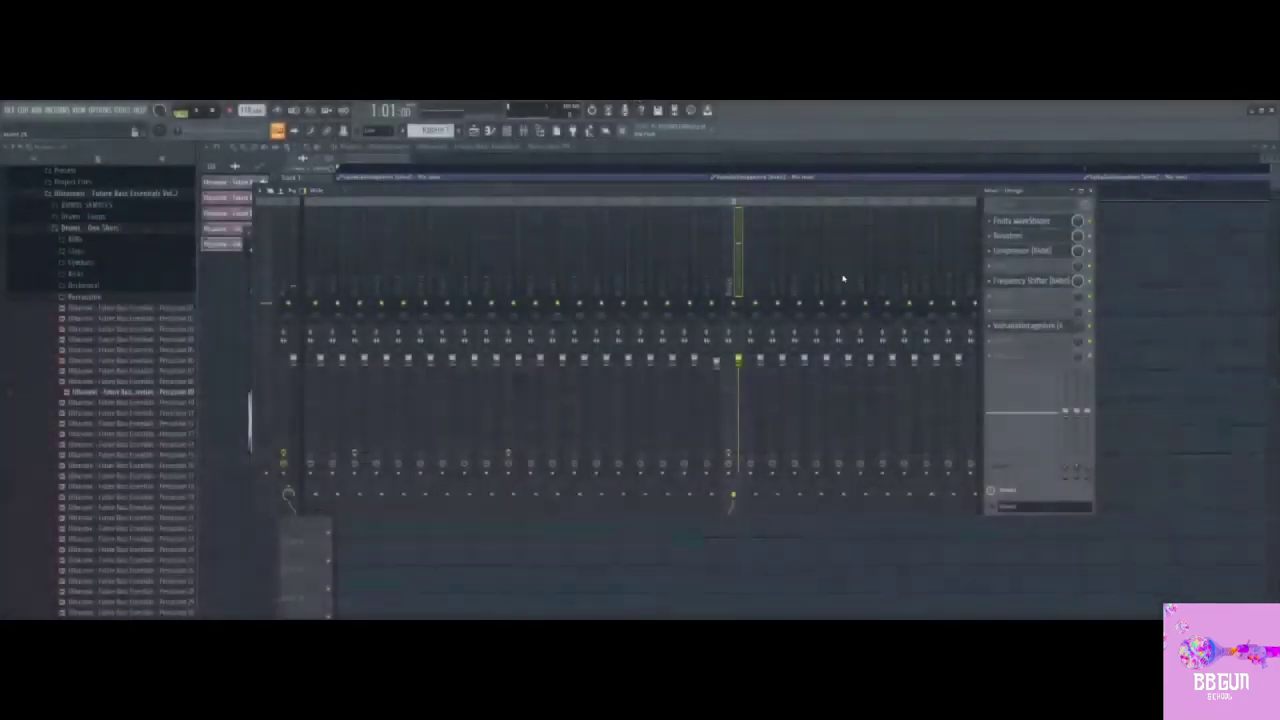
key("F9")
key("Escape")
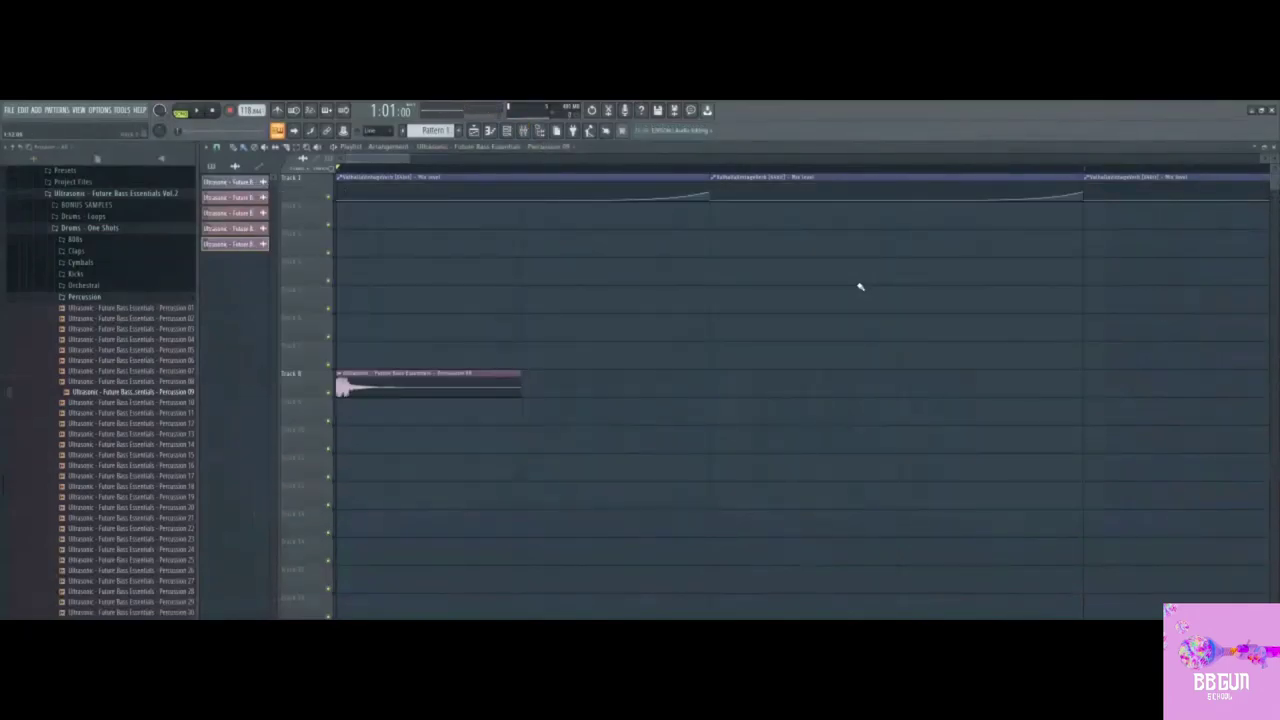
key("F9")
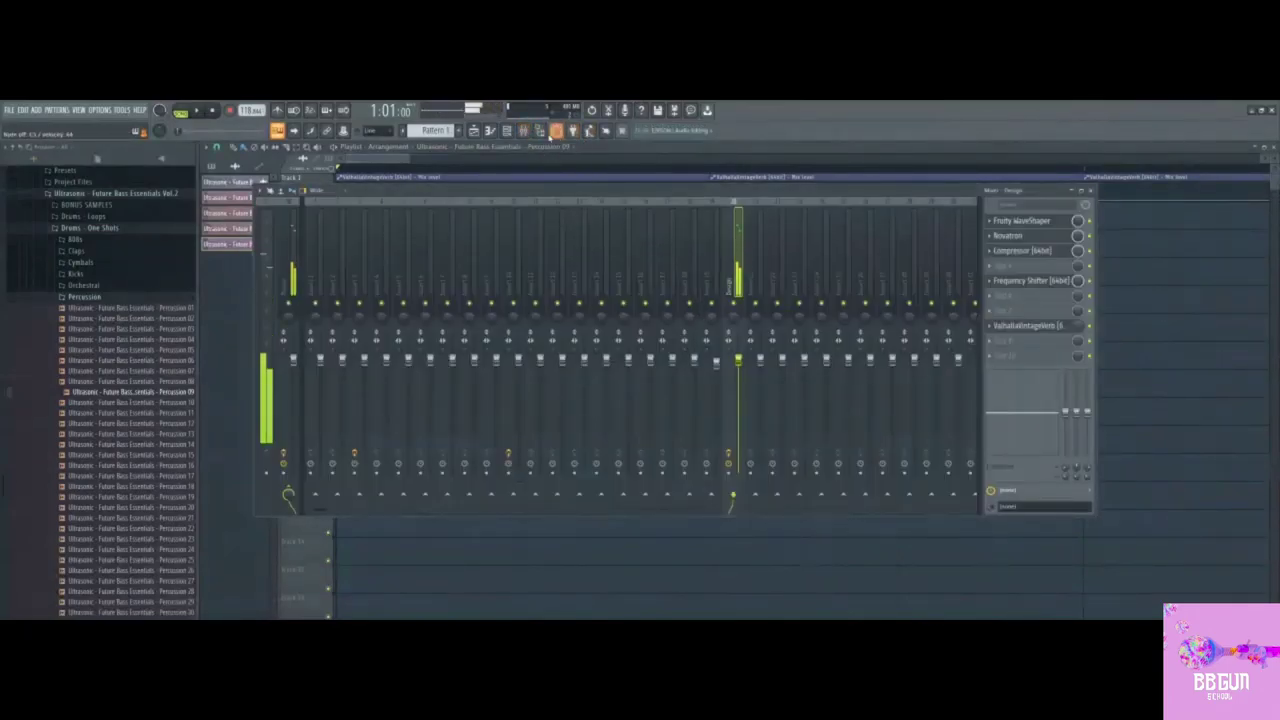
Step: Add The Glue in slot 4 of the Design track
left_click(524, 131)
left_click(544, 133)
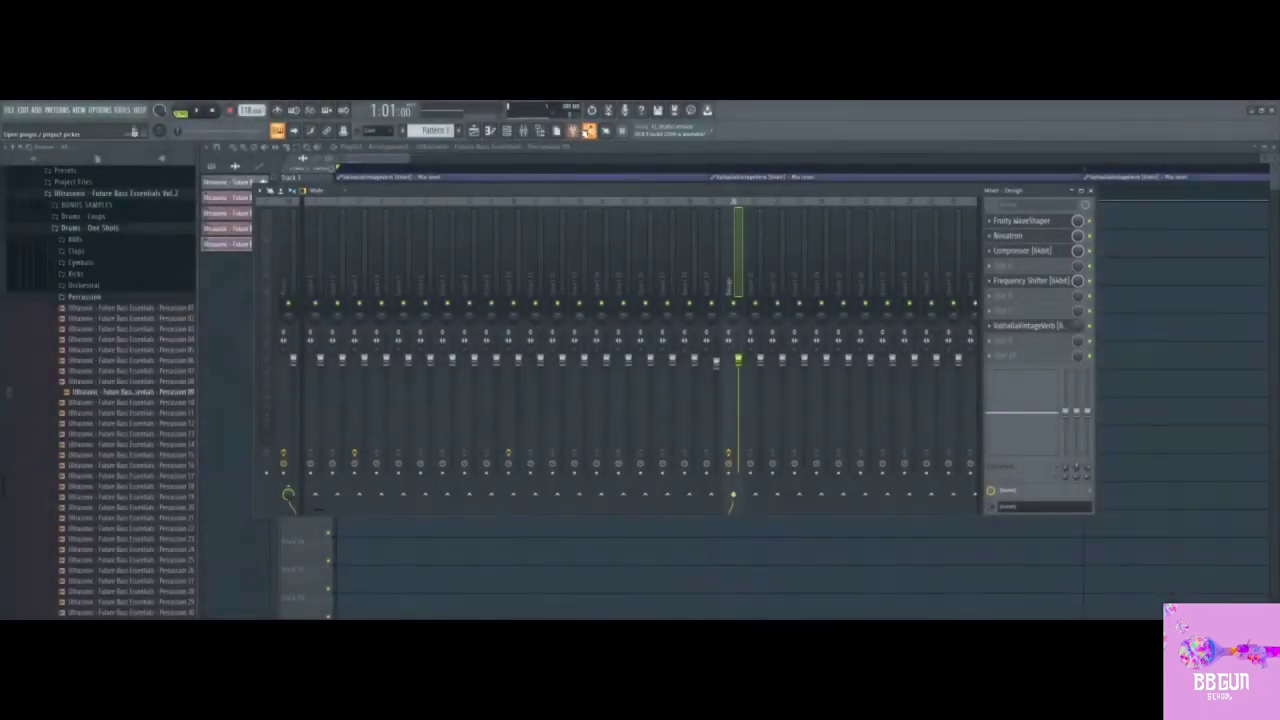
left_click(1006, 266)
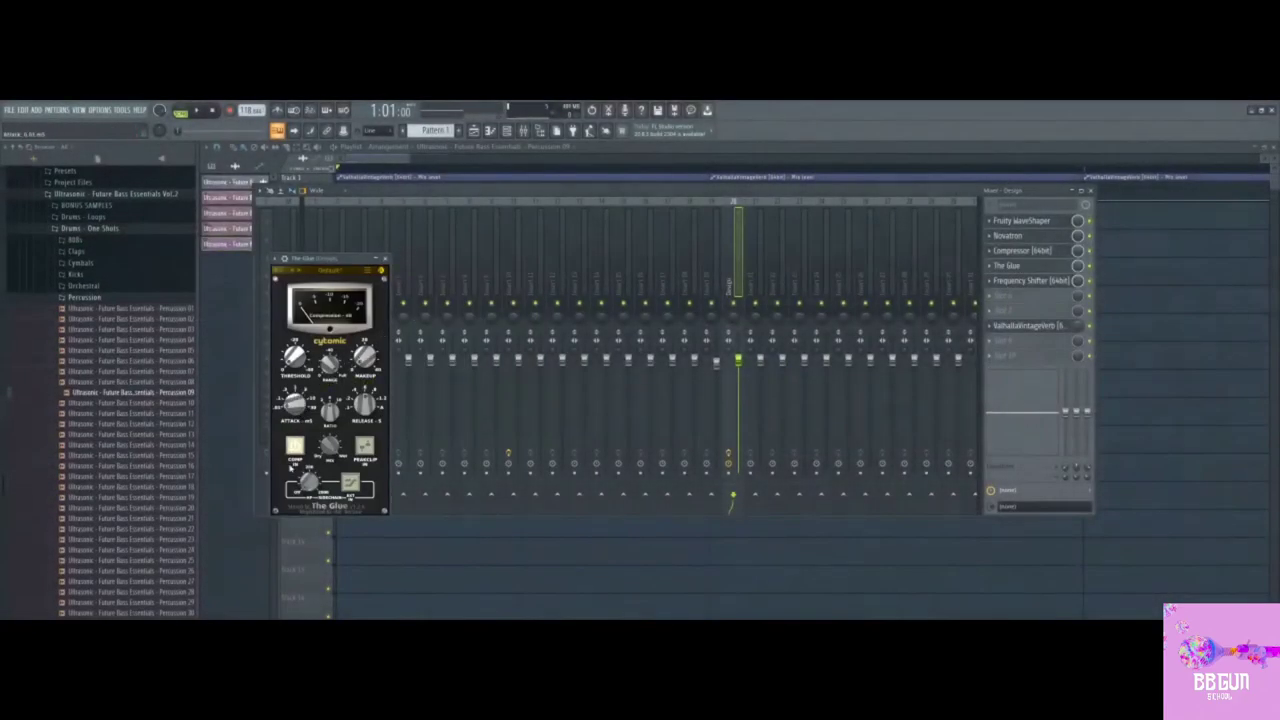
key("q")
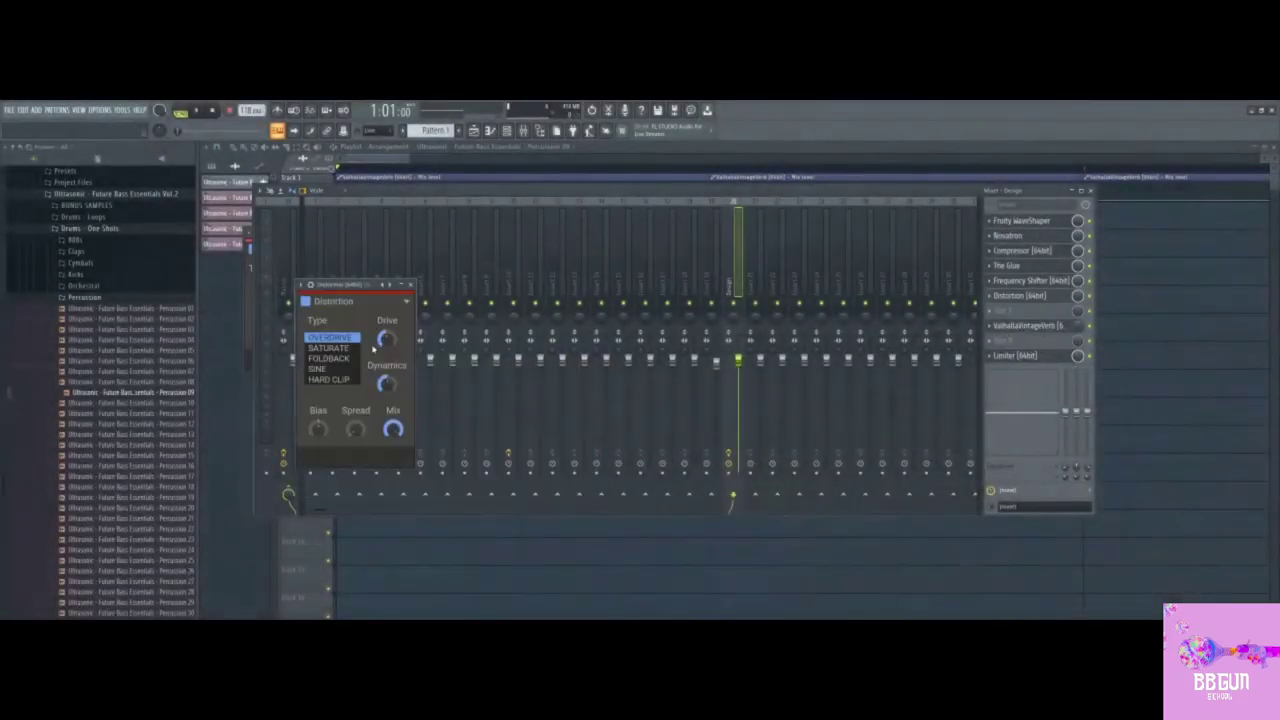
Step: Set the Design track's Distortion type to Saturate and raise the frequency of Disperser in slot 7
left_click(330, 348)
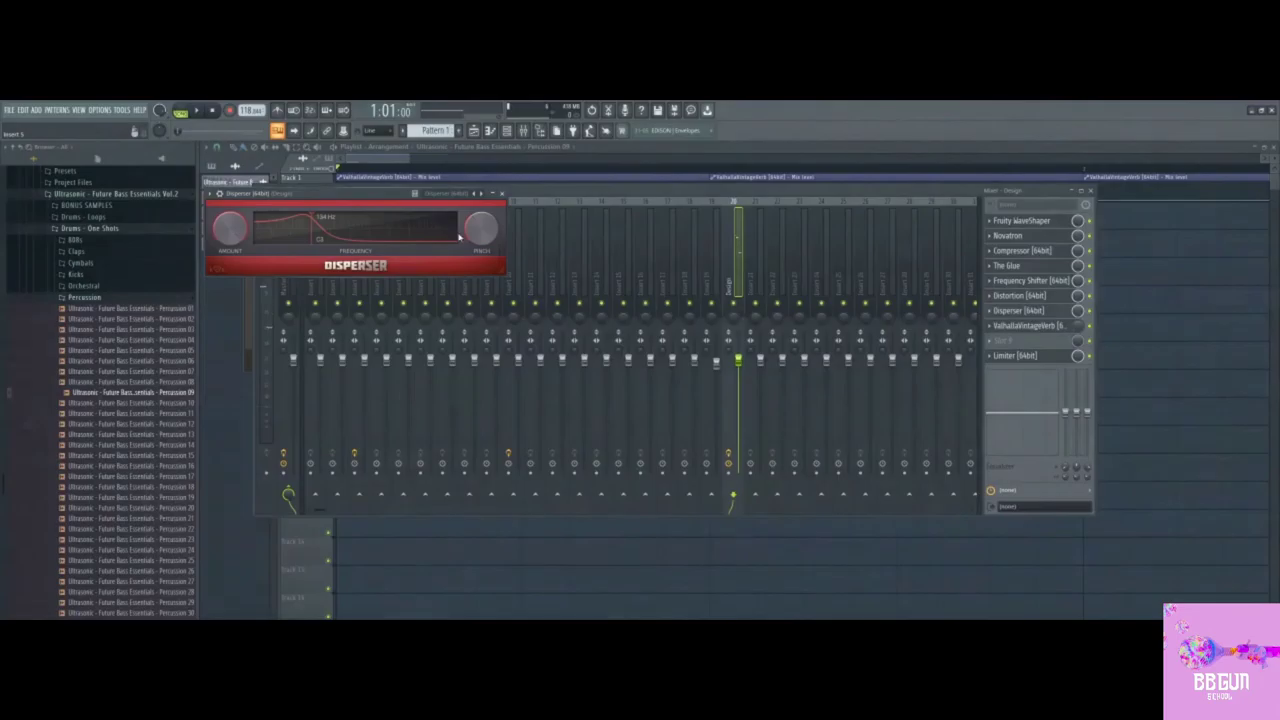
left_click_drag(459, 237, 427, 227)
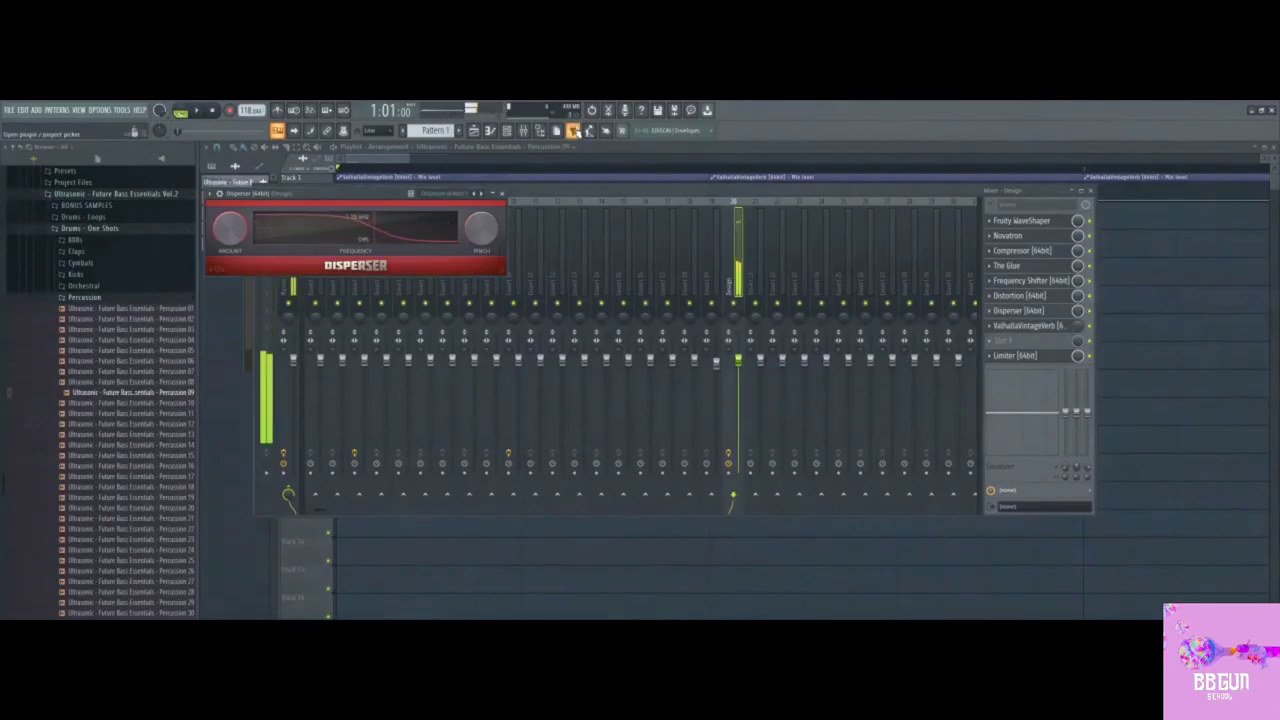
Step: Add Fruity parametric EQ 2 in slot 9 of the Design track, change its preset and raise the low-cut frequency
left_click_drag(1168, 301, 1020, 343)
left_click(525, 220)
left_click(517, 221)
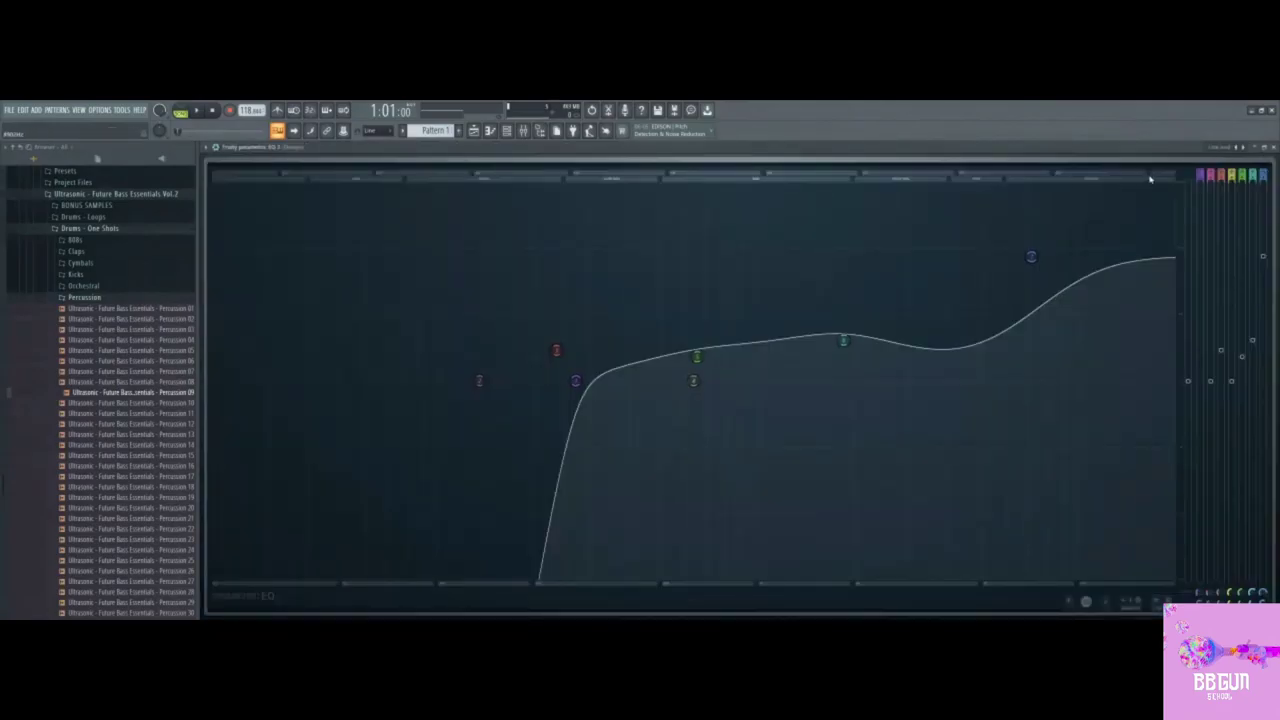
left_click(1244, 148)
left_click(1244, 148)
left_click(1244, 148)
left_click_drag(232, 381, 460, 381)
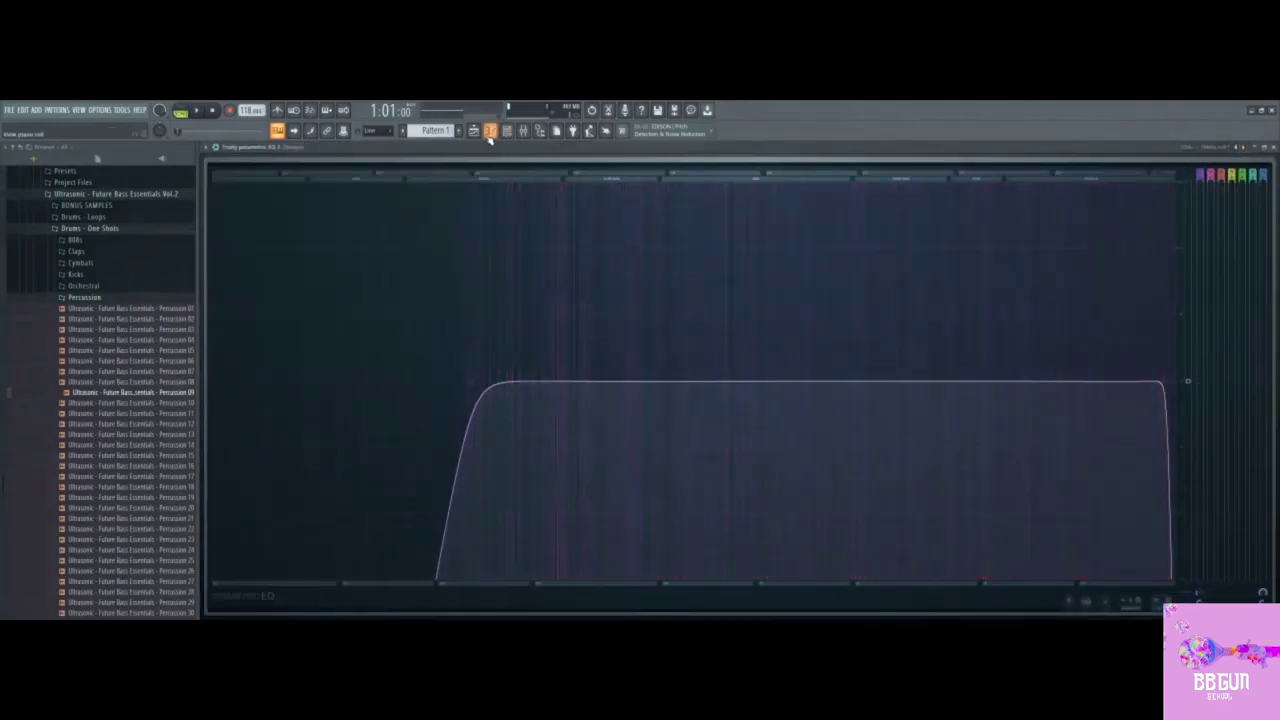
Step: Trim the Percussion 09 clip to one step and place two copies on track 7, at steps 1 and 3 of the first bar
left_click(474, 132)
scroll(400, 225, "down", 3)
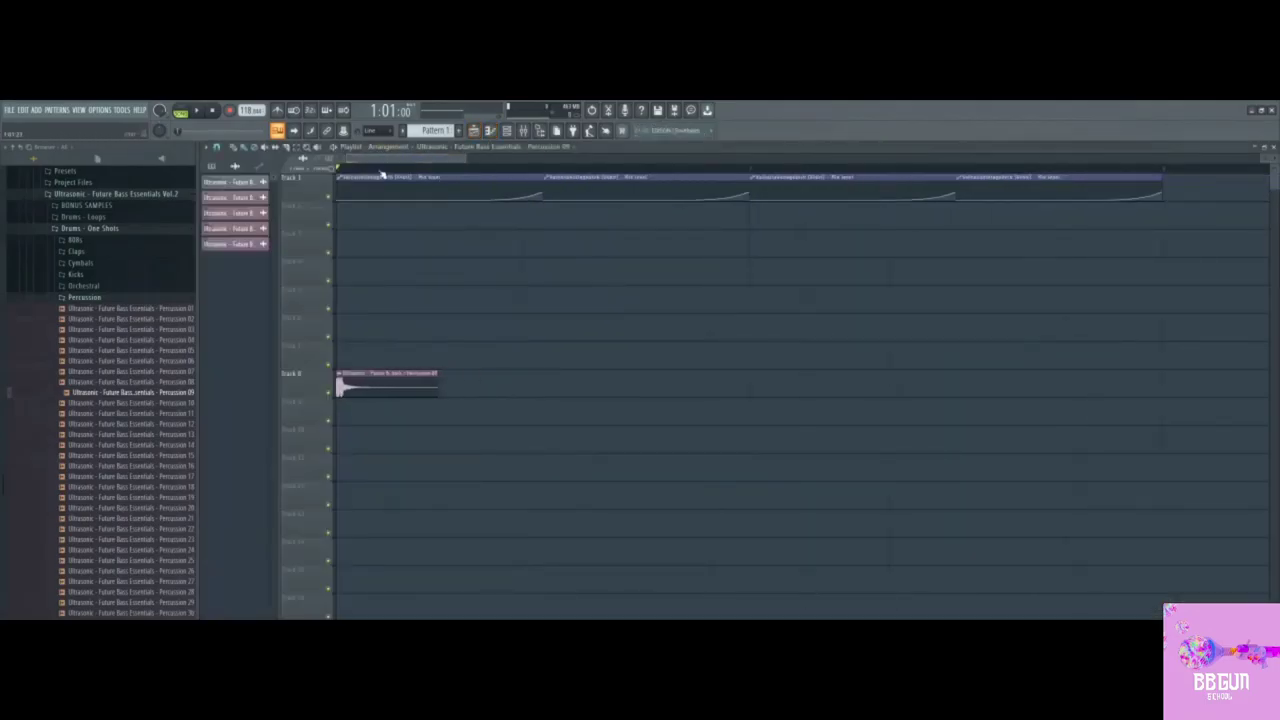
mouse_move(390, 380)
left_mouse_down()
mouse_move(488, 376)
mouse_move(385, 386)
mouse_move(400, 394)
left_mouse_up()
scroll(399, 292, "down", 2)
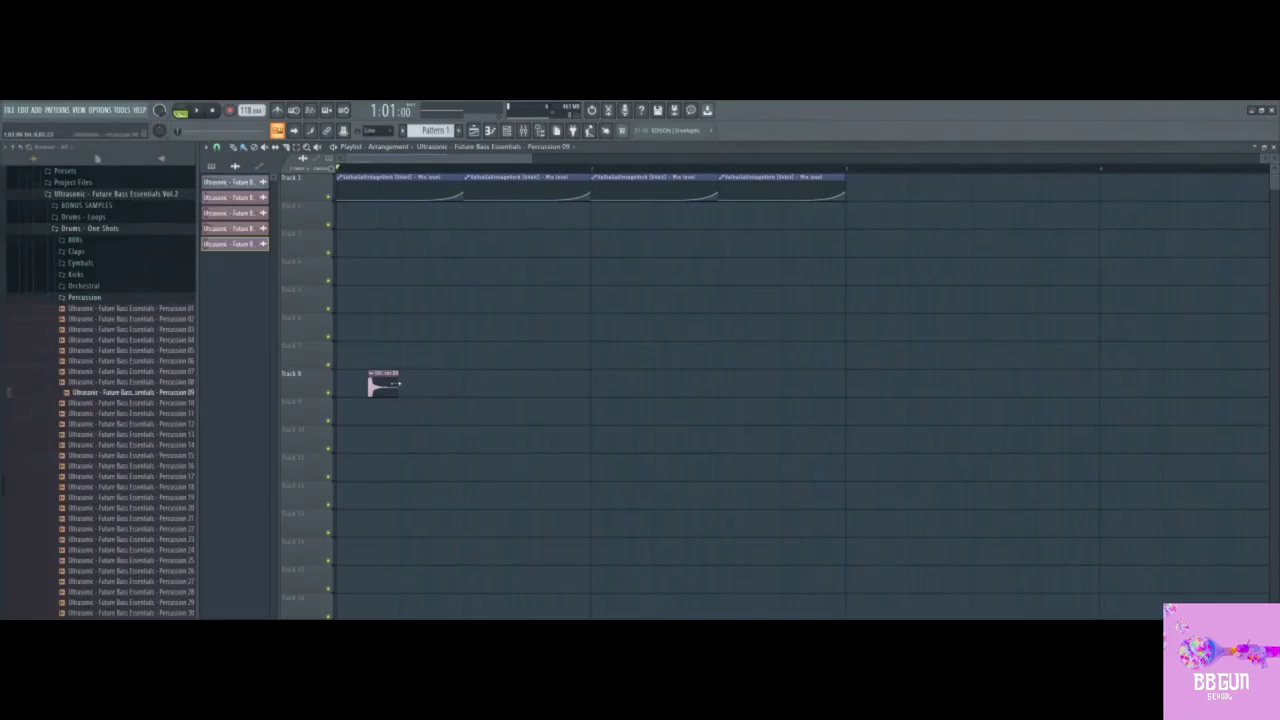
scroll(386, 170, "up", 3)
right_click(398, 380)
left_click(352, 350)
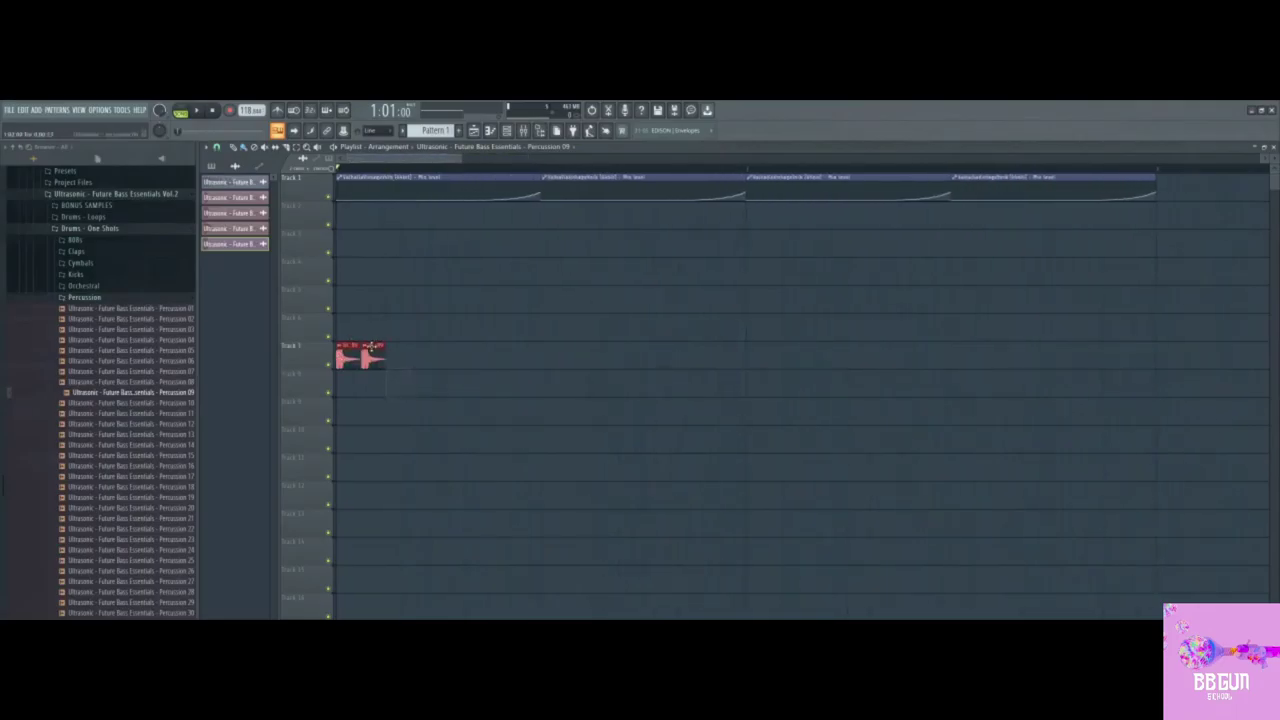
right_click(374, 352)
scroll(366, 163, "up", 1)
left_click(397, 350)
scroll(323, 166, "up", 3)
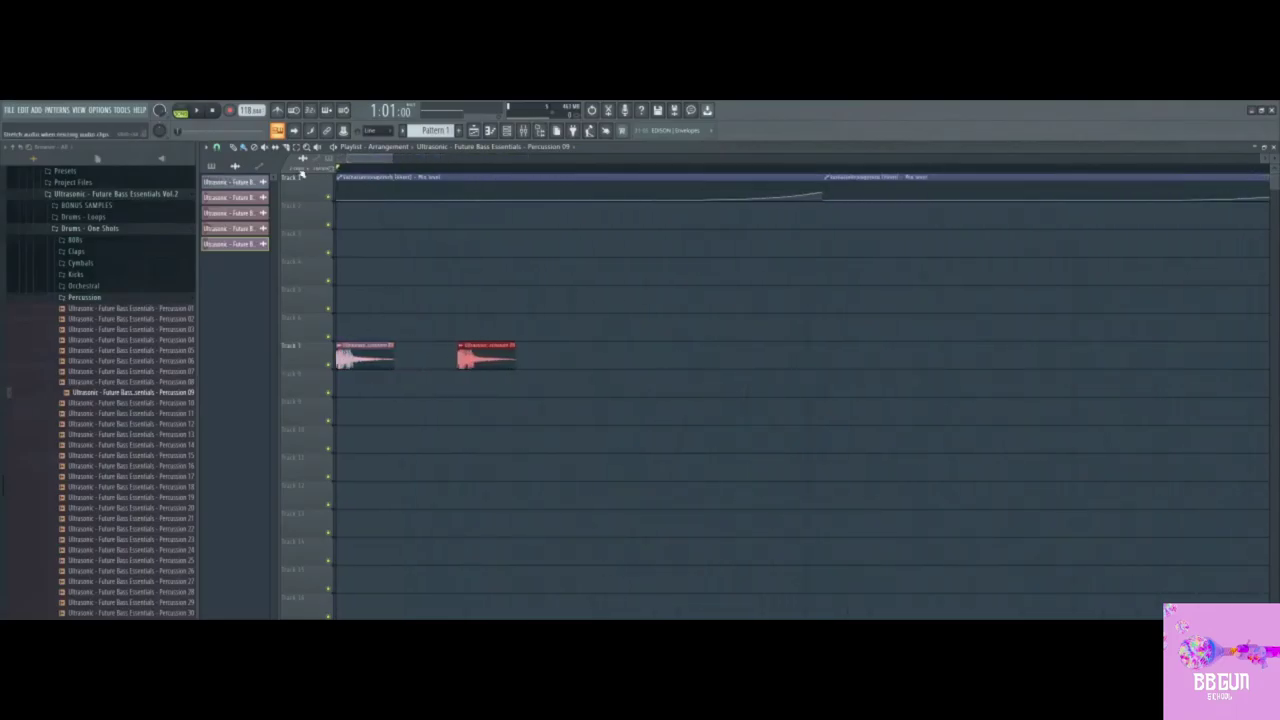
Step: Place three shorter Percussion 09 clips back to back on track 6, between the two hits on track 7
left_click_drag(230, 227, 399, 328)
left_click(408, 327)
right_click(408, 327)
left_click(446, 328)
left_click(422, 328)
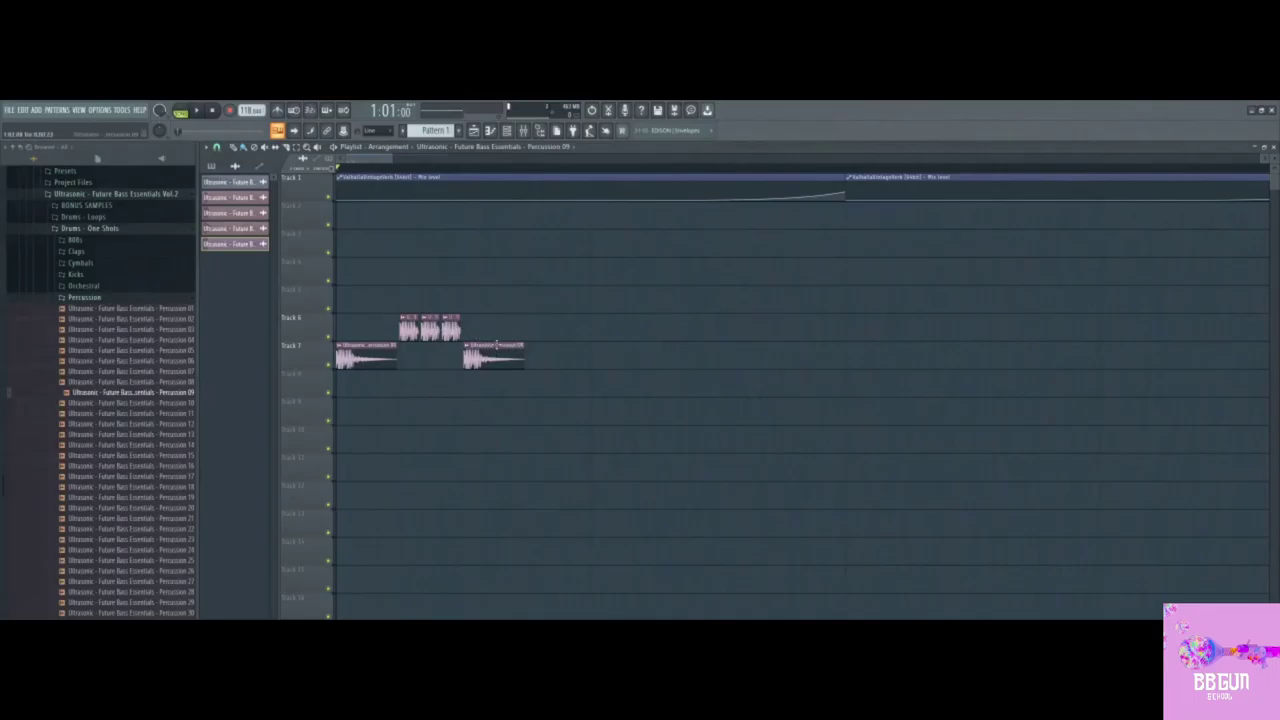
Step: Shorten the Percussion 09 sample in its channel settings and trim the second track 7 clip to match the short clips
double_click(458, 347)
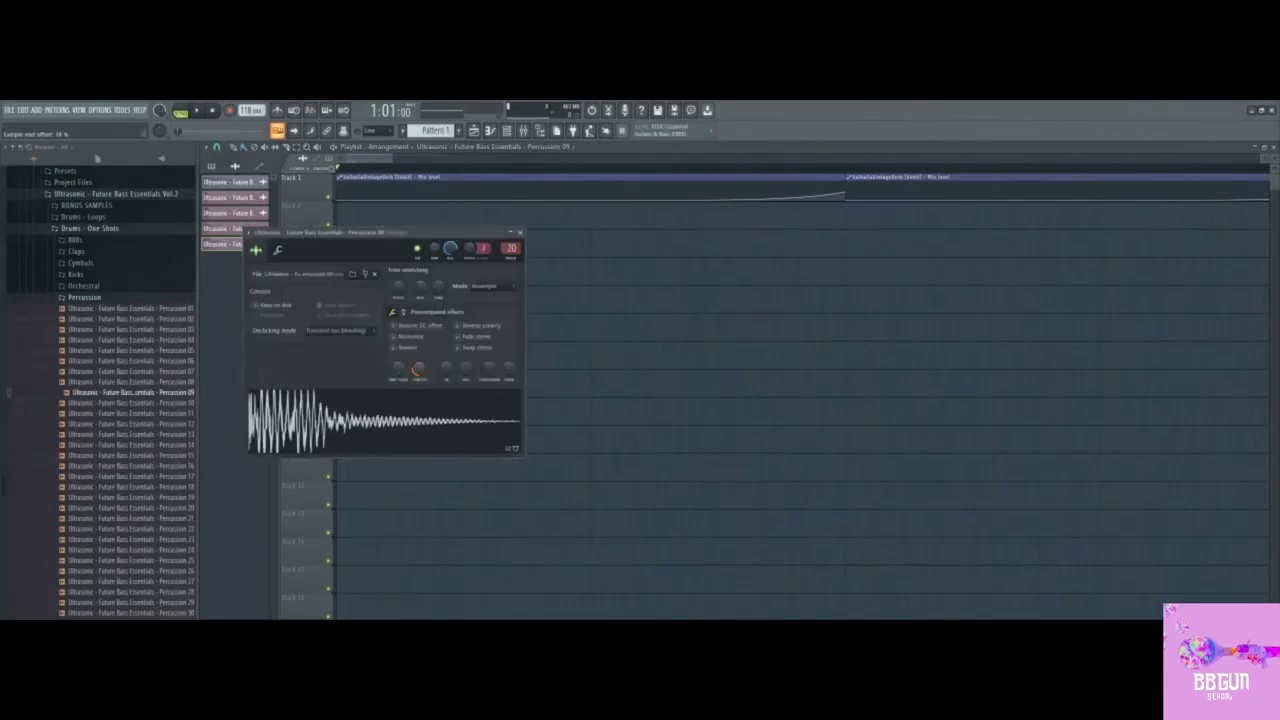
left_click(574, 357)
right_click(574, 357)
key("space")
key("space")
left_click_drag(523, 362, 483, 362)
Step: Place Percussion 30 at the start of track 9, shorten its sample length and give it a fade-out
scroll(90, 420, "down", 5)
left_click_drag(86, 423, 352, 412)
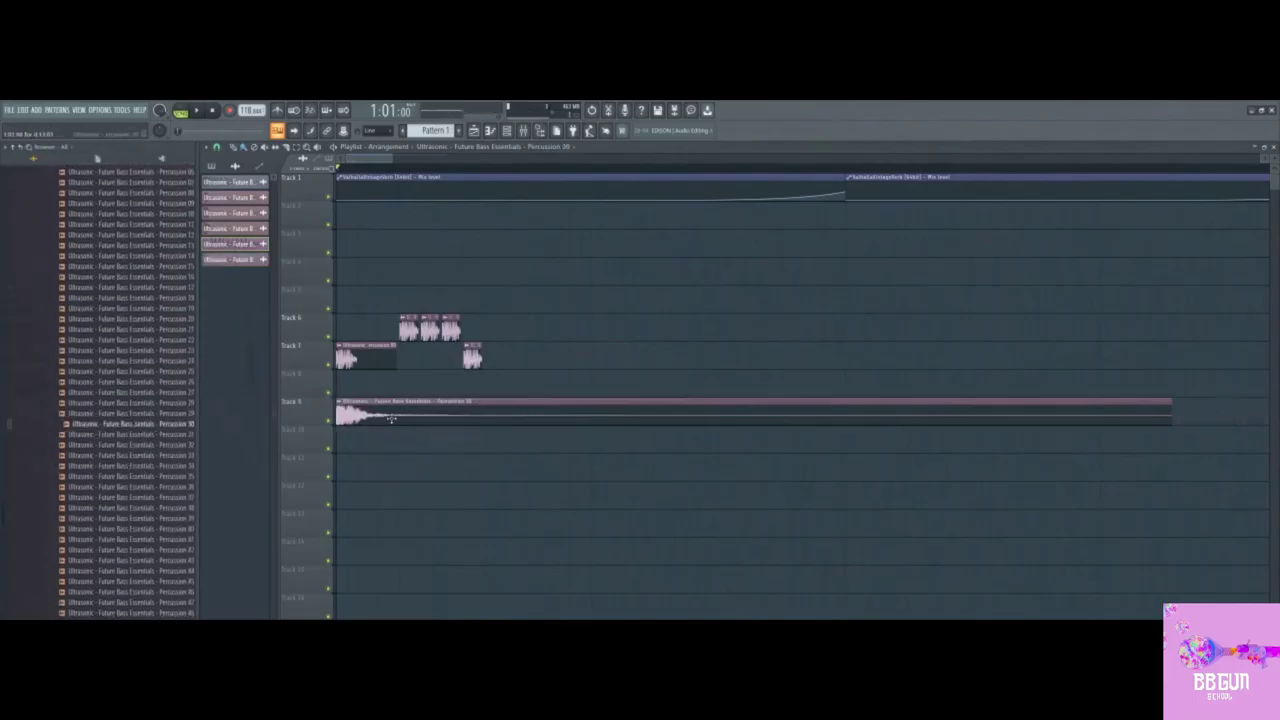
double_click(440, 414)
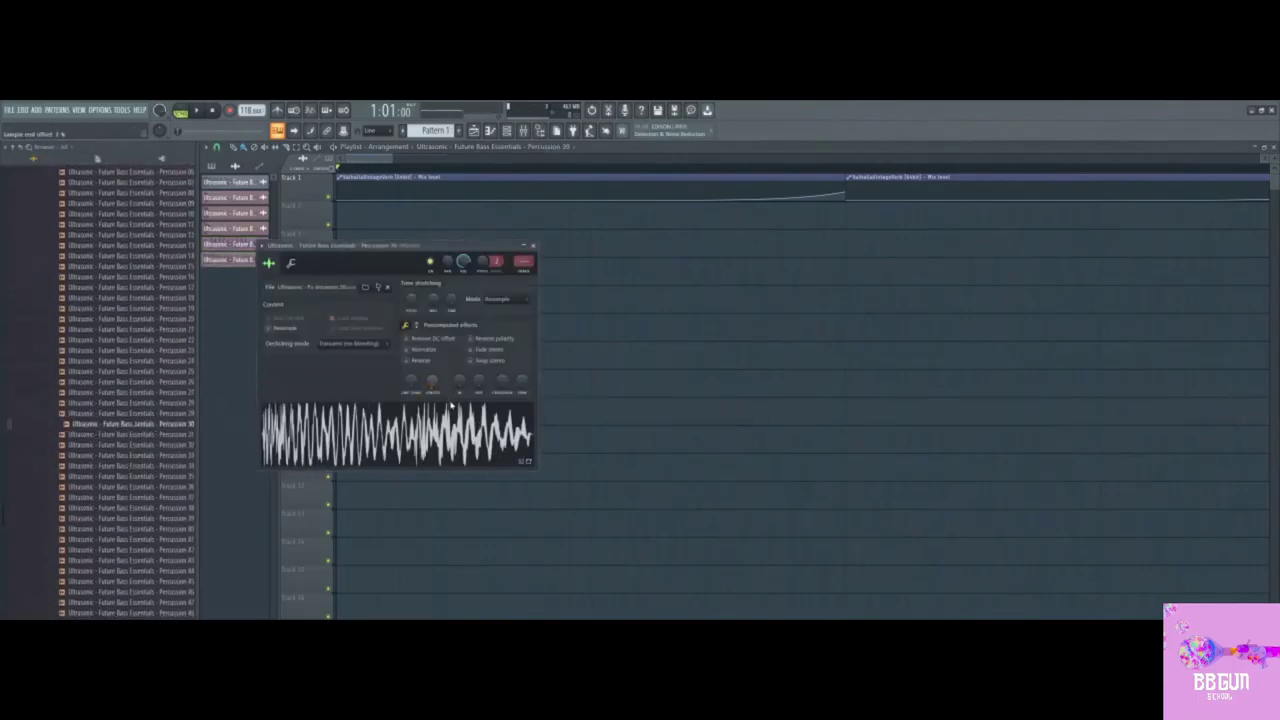
left_click_drag(476, 382, 489, 437)
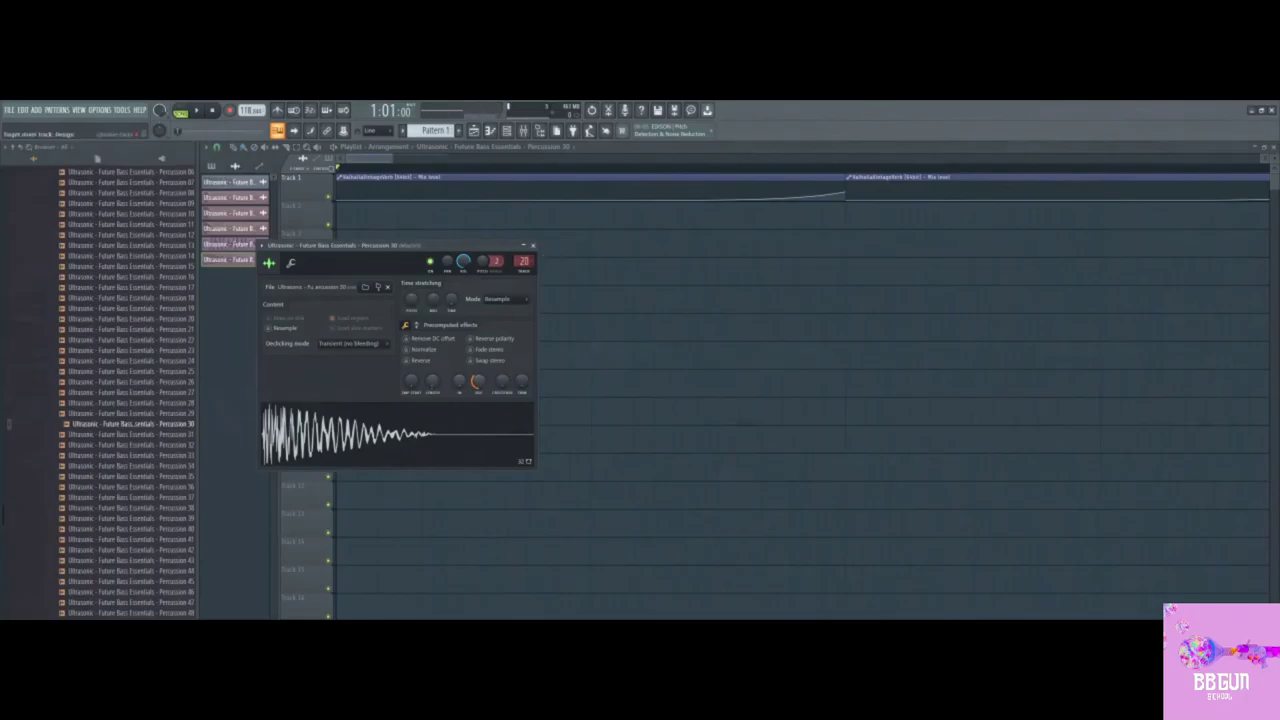
left_click(592, 382)
right_click(592, 382)
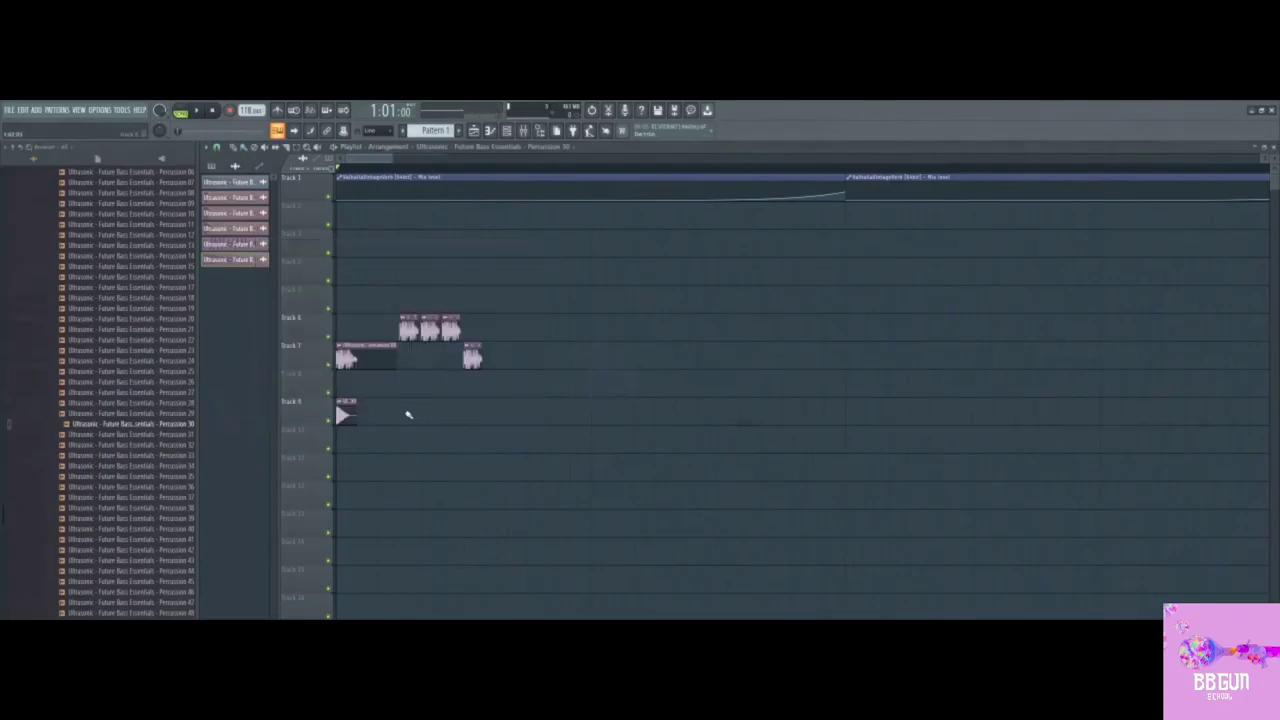
Step: Copy the Percussion 30 clip along track 9 to line up with the short Percussion 09 clips above
left_click(425, 412)
left_click(447, 412)
left_click(467, 412)
Step: Add Limiter in slot 10 and Disperser in slot 2 of mixer track Insert 21, and raise Disperser's frequency
left_click(523, 131)
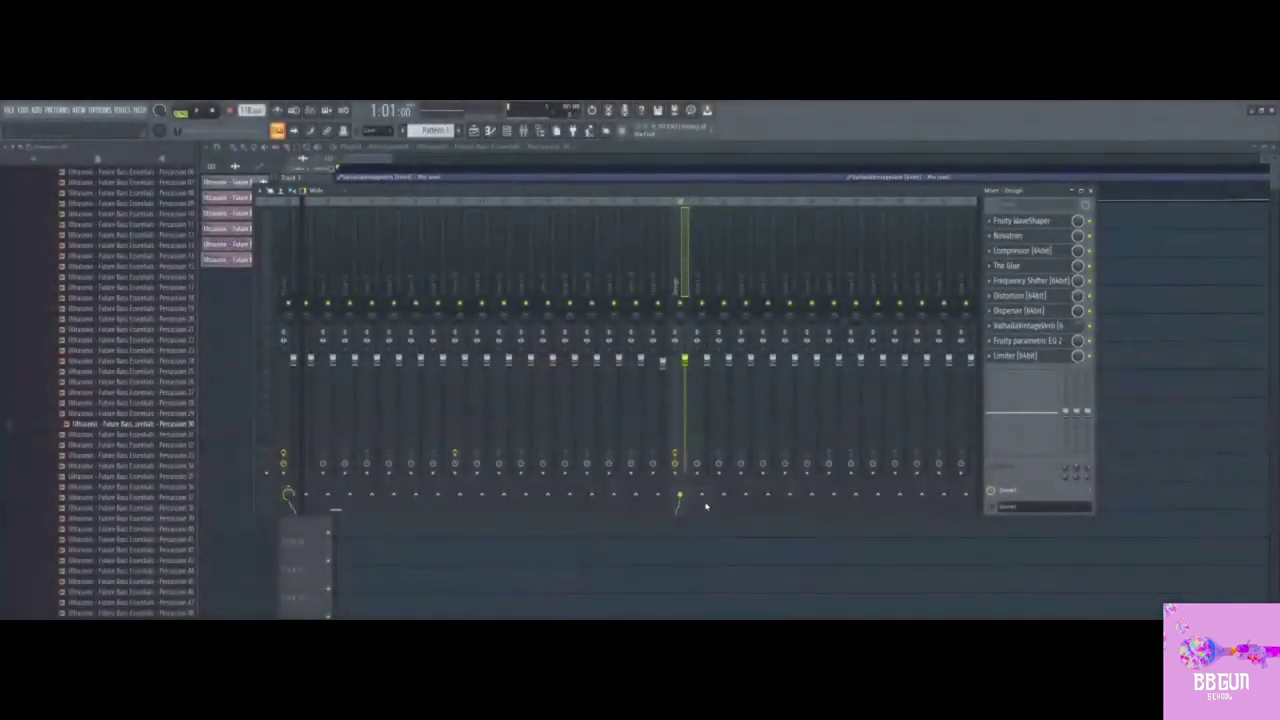
left_click(706, 271)
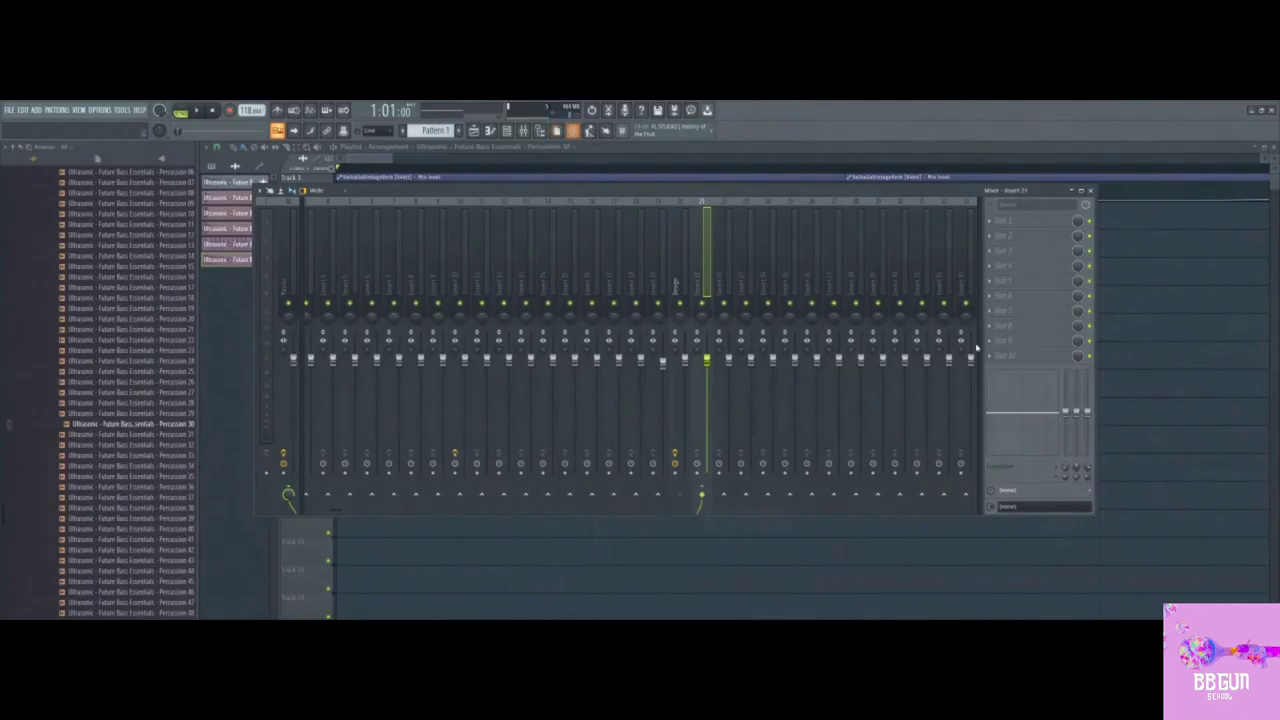
key("F8")
left_click_drag(1108, 366, 992, 355)
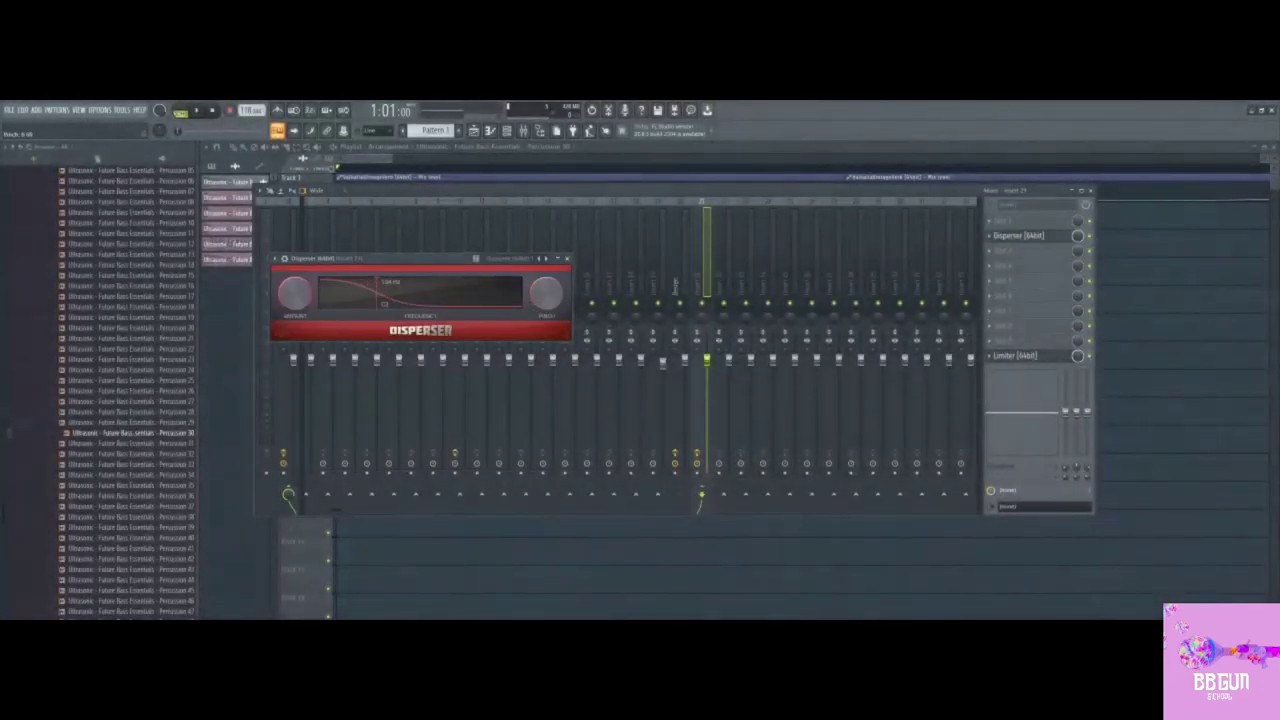
left_click_drag(376, 291, 468, 291)
Step: Add Fruity WaveShaper to Insert 21 and adjust its curve near the centre
left_click(573, 131)
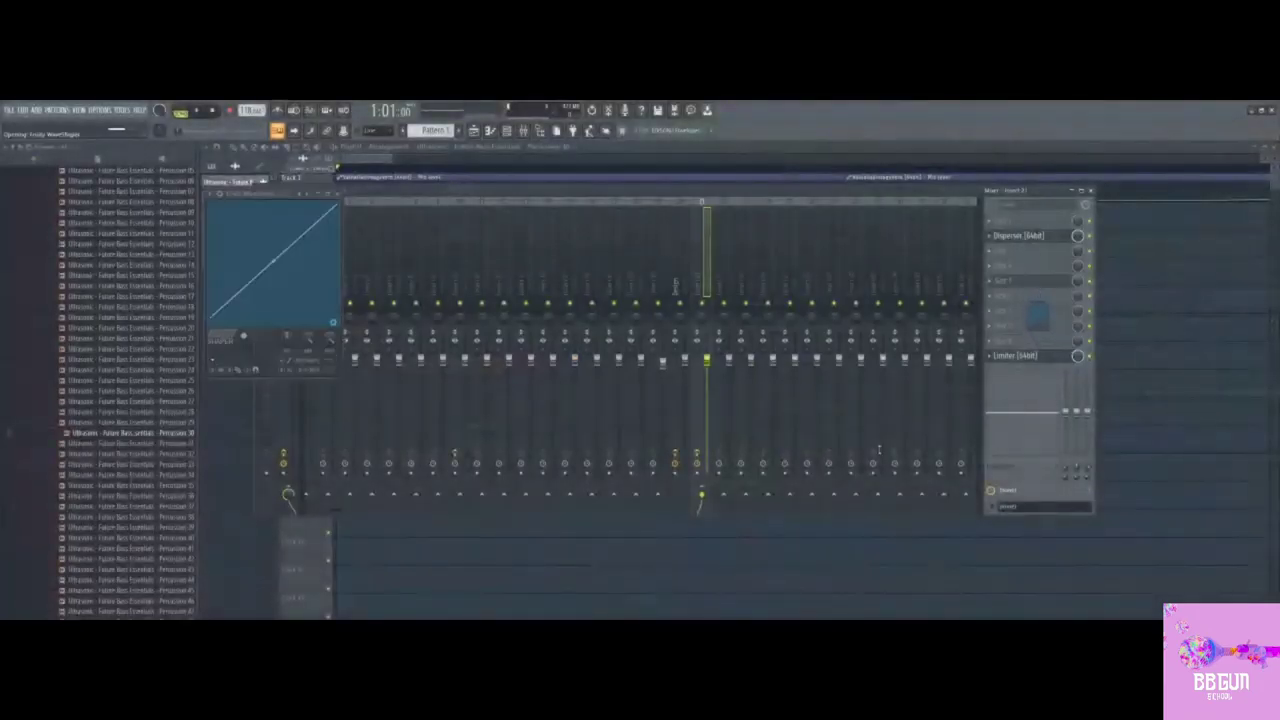
left_click_drag(275, 286, 262, 267)
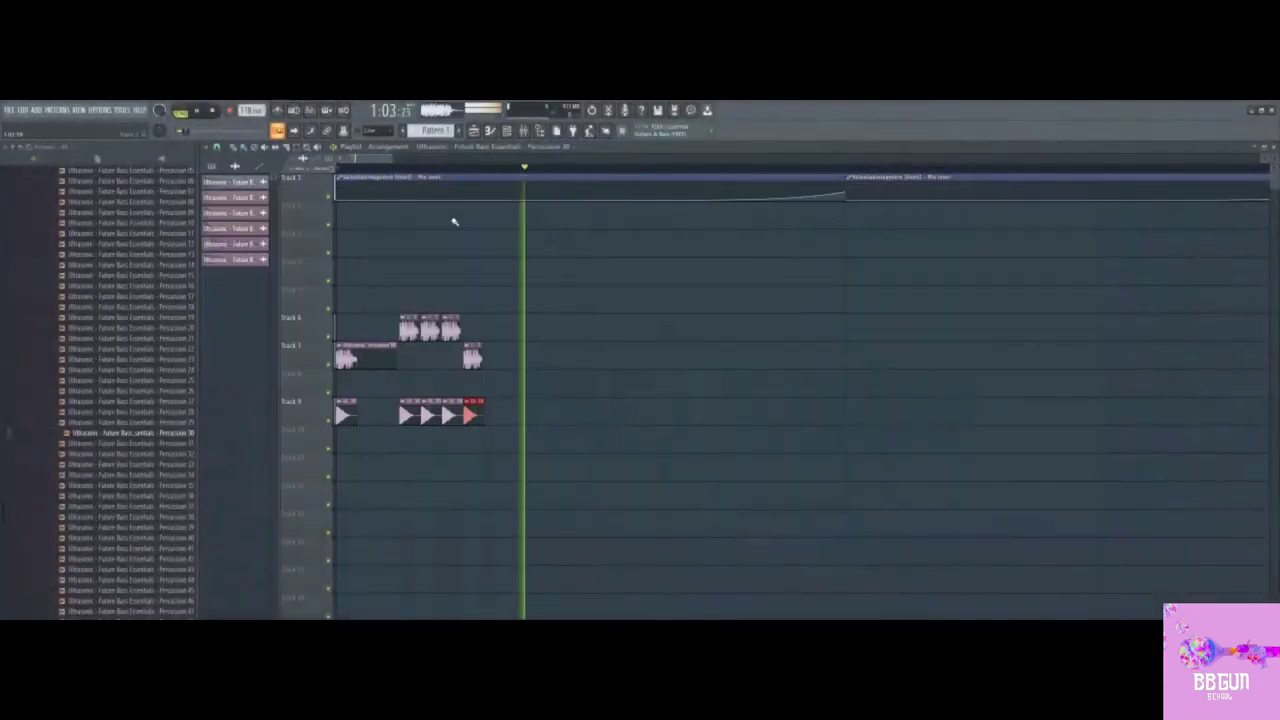
Step: Add four more Percussion 30 clips on track 9: one after a gap, and three consecutive ones further along
left_click(594, 414)
left_click(660, 414)
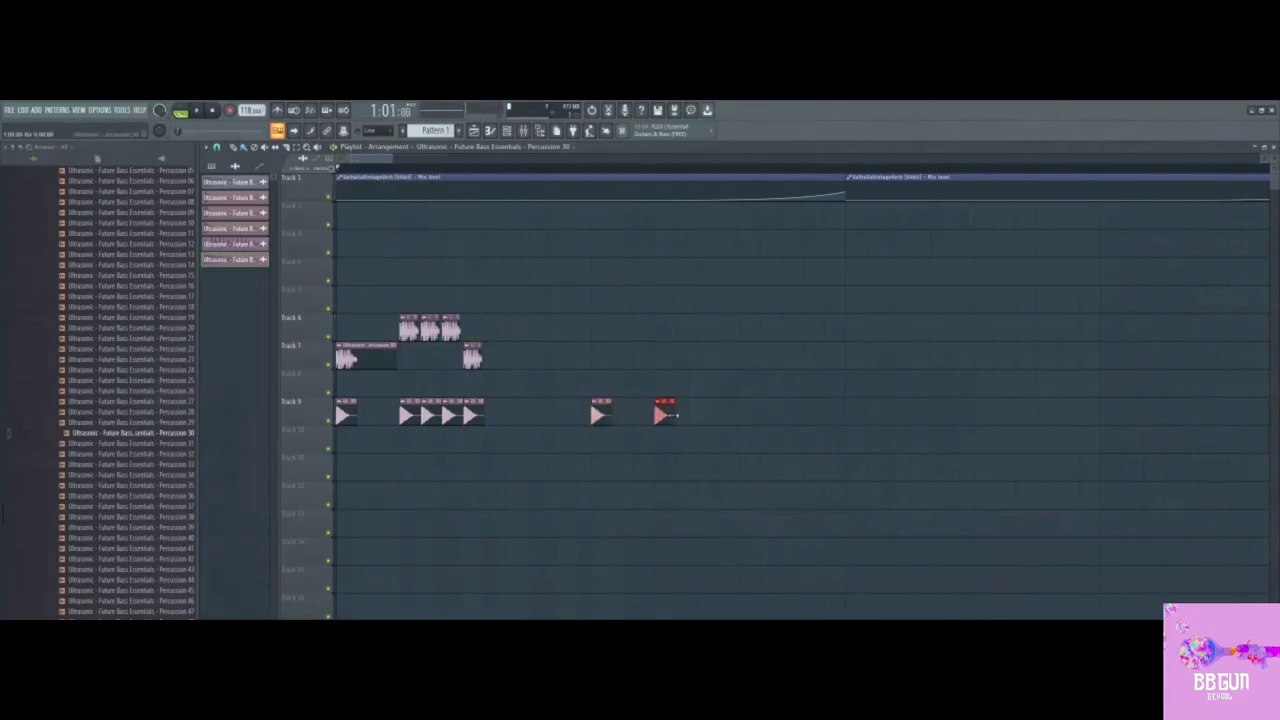
left_click(680, 414)
left_click_drag(393, 159, 461, 159)
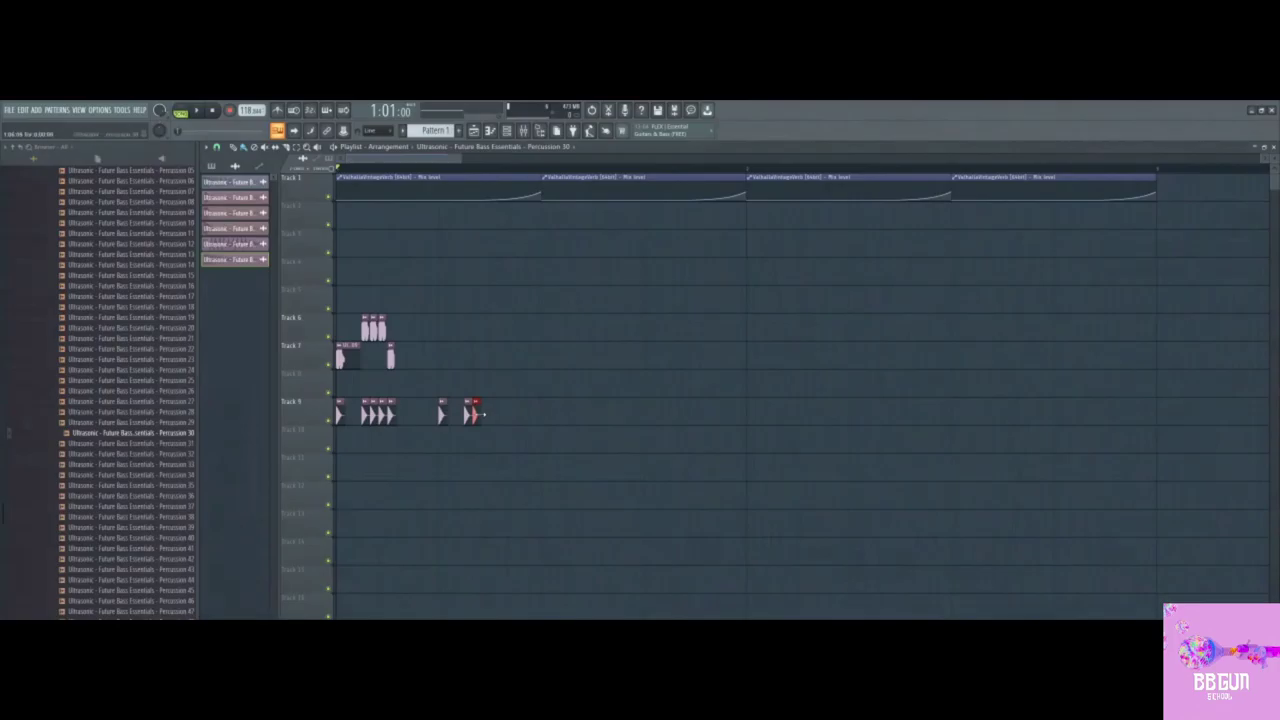
left_click(484, 414)
scroll(473, 405, "down", 3)
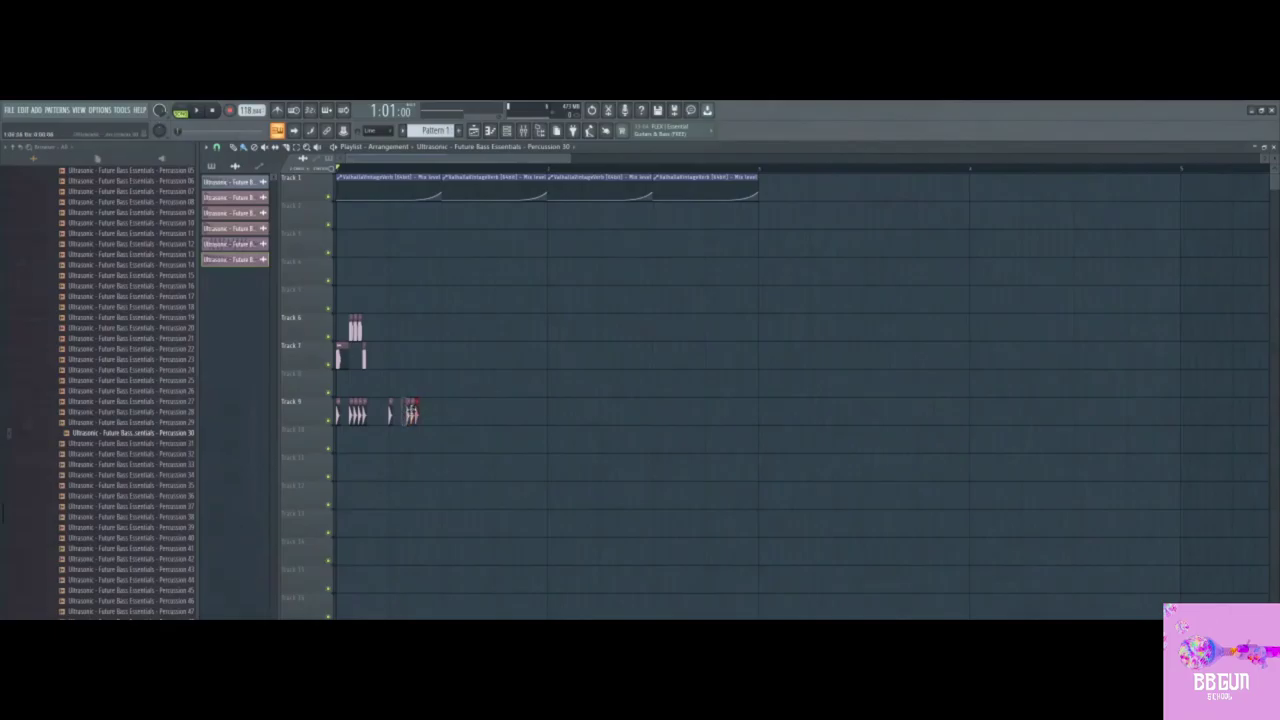
Step: Copy the long Percussion 09 clip on track 7 to line up with the last Percussion 30 clip and play the pattern
left_click(342, 344)
key("space")
scroll(431, 246, "up", 2)
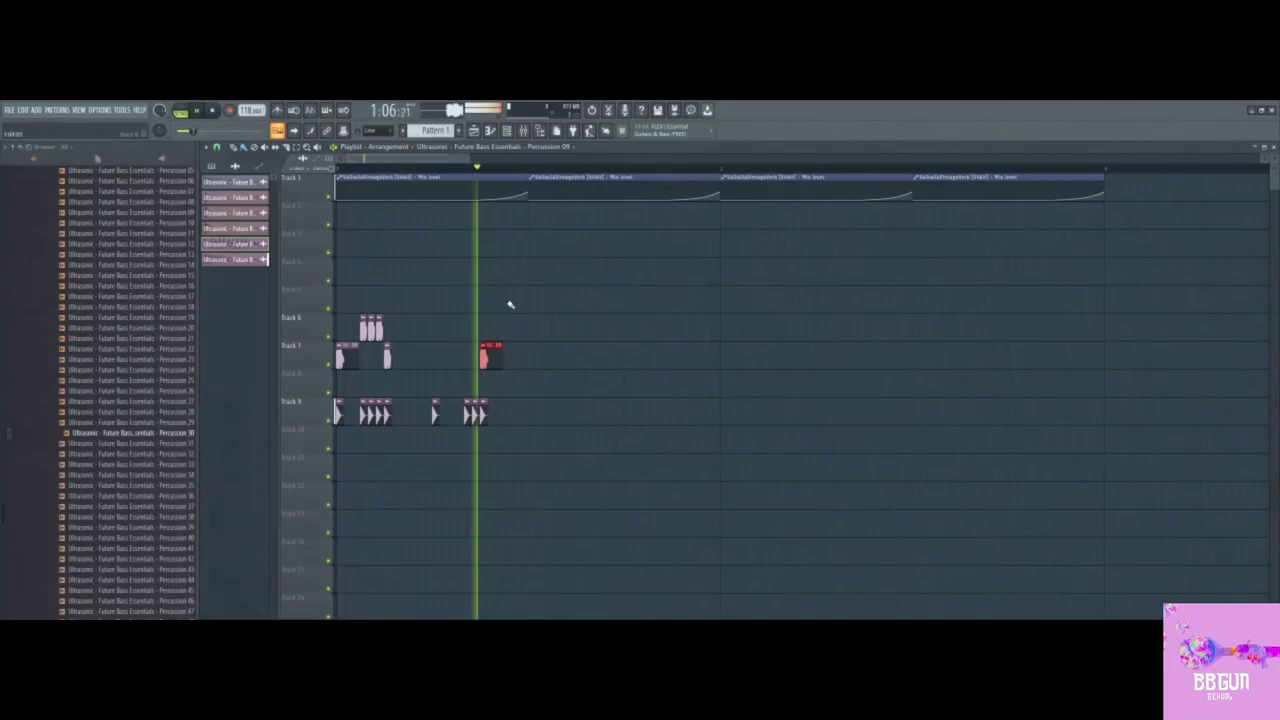
key("space")
left_click(548, 358)
right_click(548, 358)
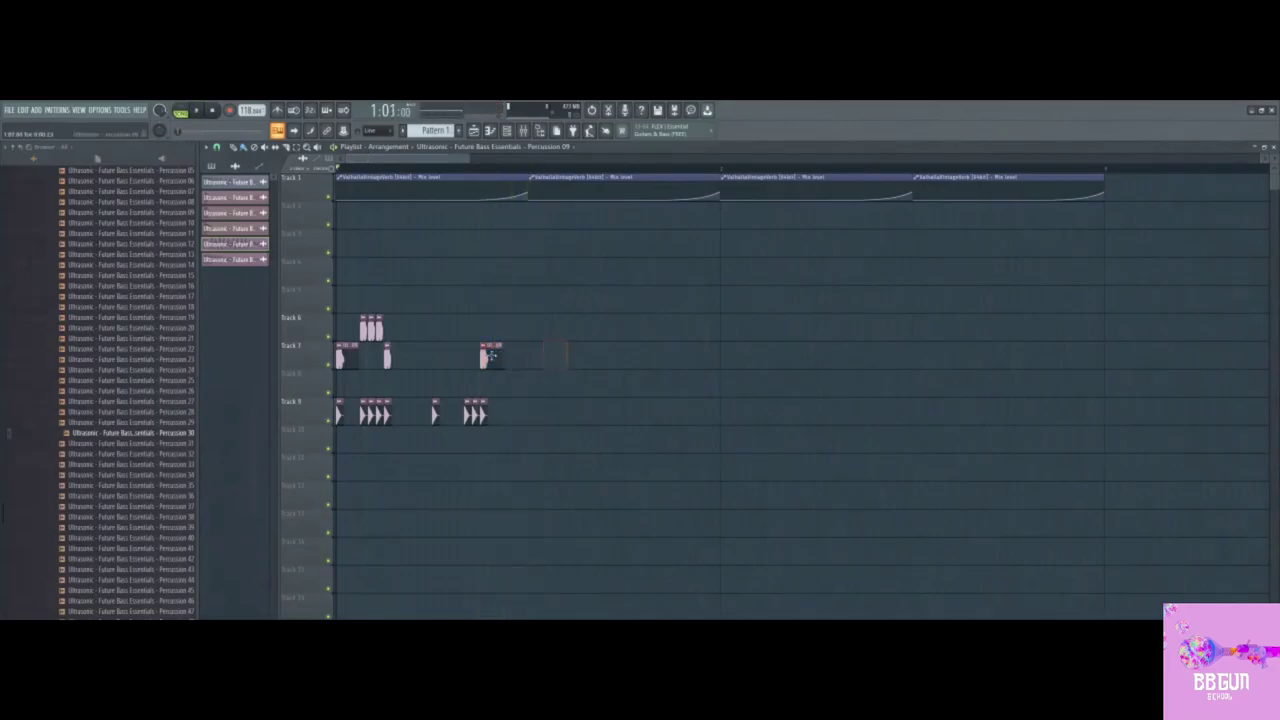
left_click_drag(160, 507, 572, 278)
right_click(572, 278)
scroll(163, 523, "down", 2)
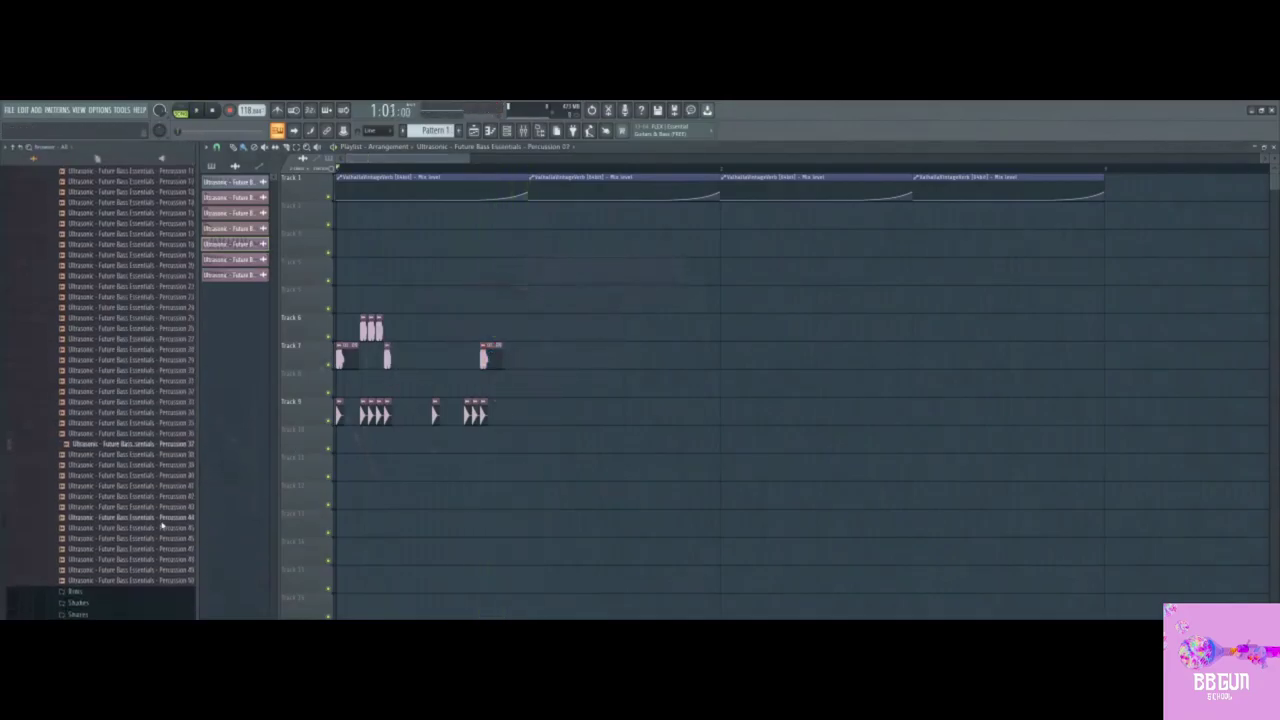
left_click_drag(163, 526, 470, 300)
right_click(472, 300)
Step: Place Rim 10 from the Rims one-shots folder on track 3 and route its channel to a mixer track
scroll(103, 340, "up", 8)
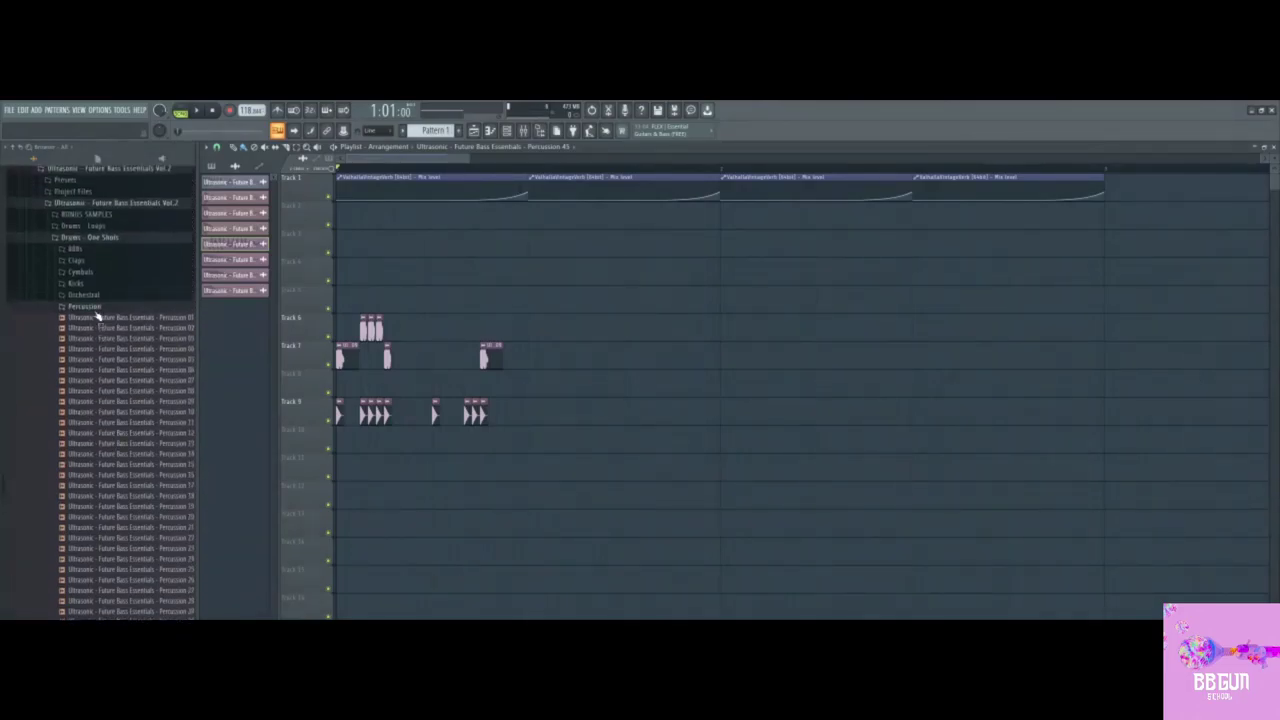
left_click(97, 308)
left_click(100, 317)
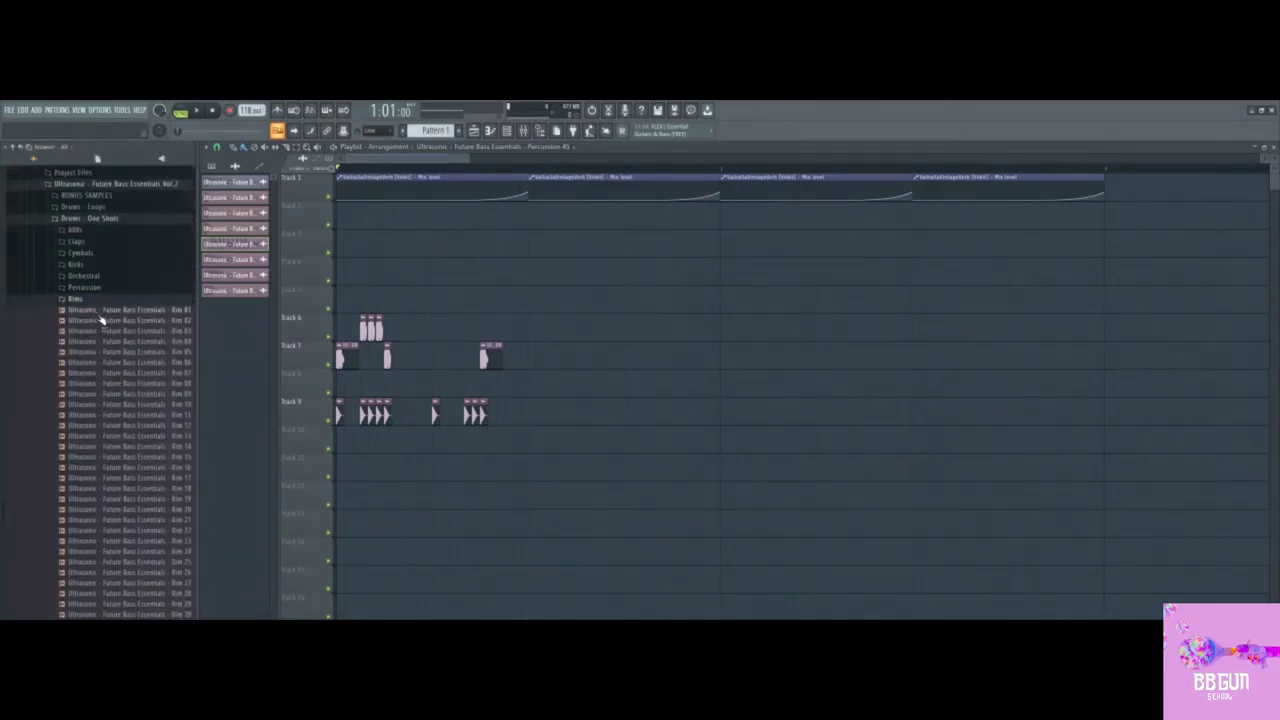
left_click_drag(110, 404, 468, 244)
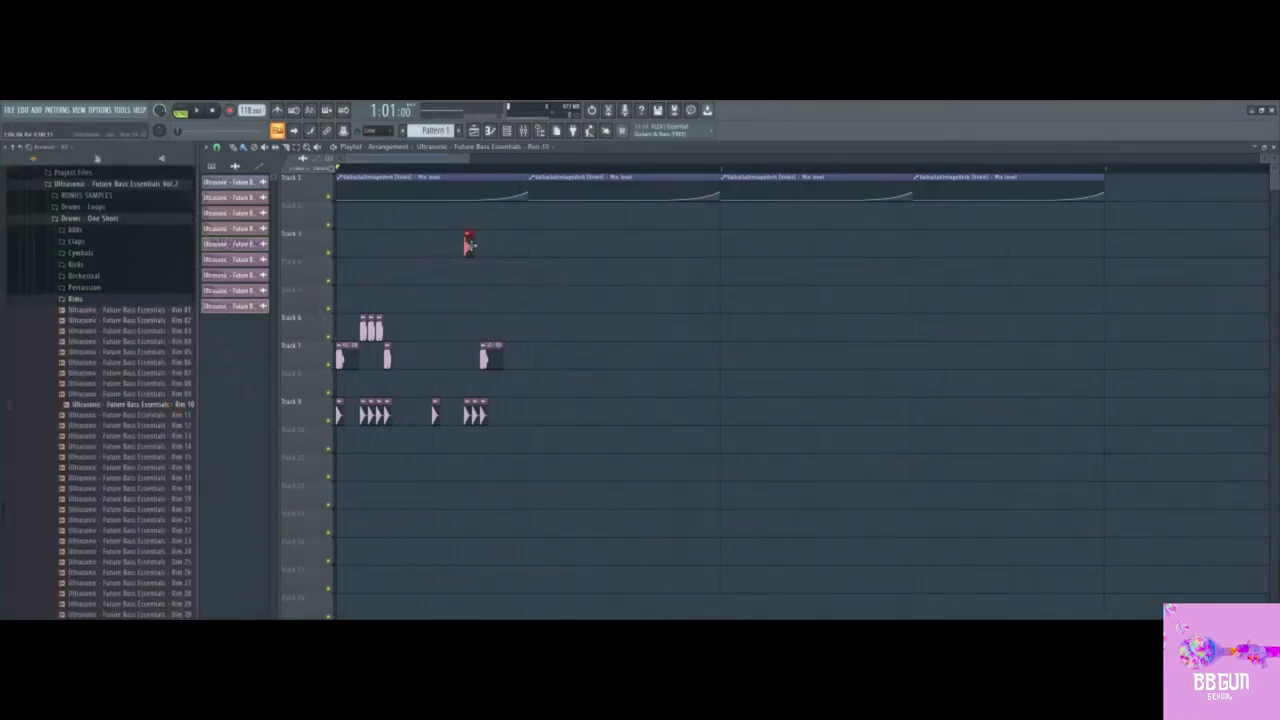
double_click(468, 243)
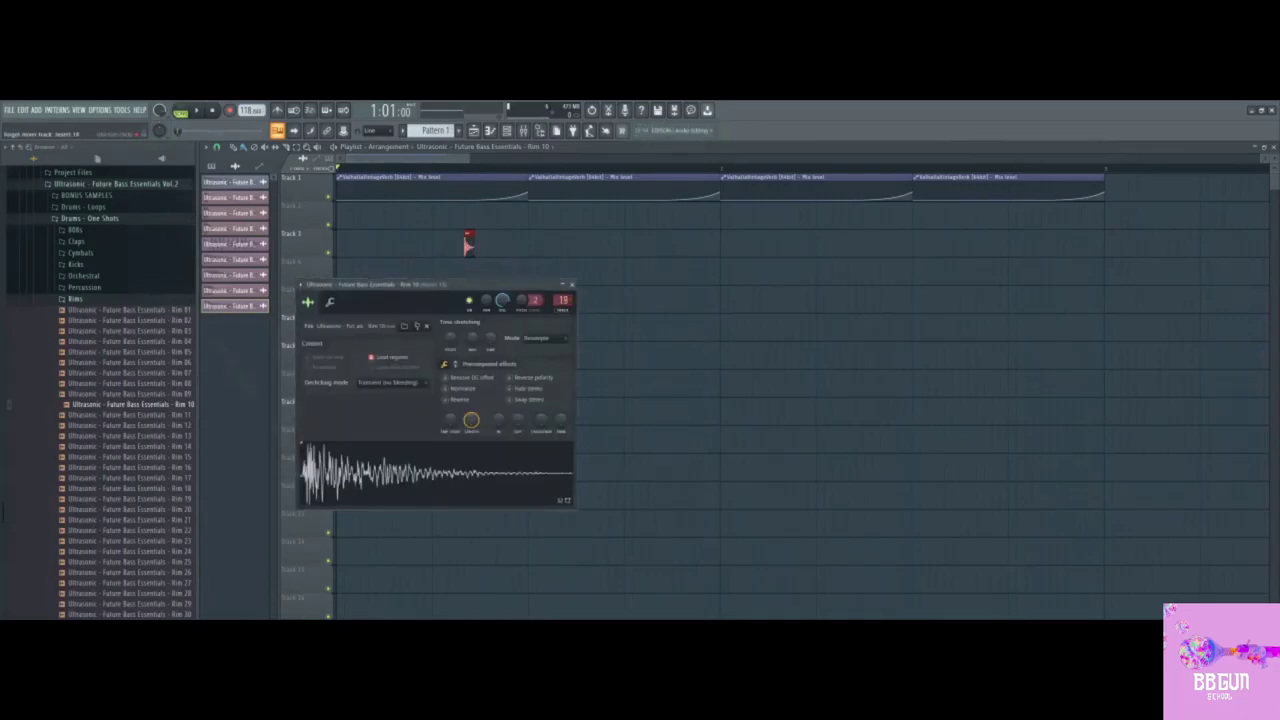
Step: Arrange three evenly spaced Rim 10 clips on track 3, from the end of the second long Percussion 09 clip
left_click(560, 243)
right_click(561, 243)
left_click_drag(469, 159, 409, 162)
double_click(592, 241)
key("Escape")
left_click_drag(596, 242, 612, 240)
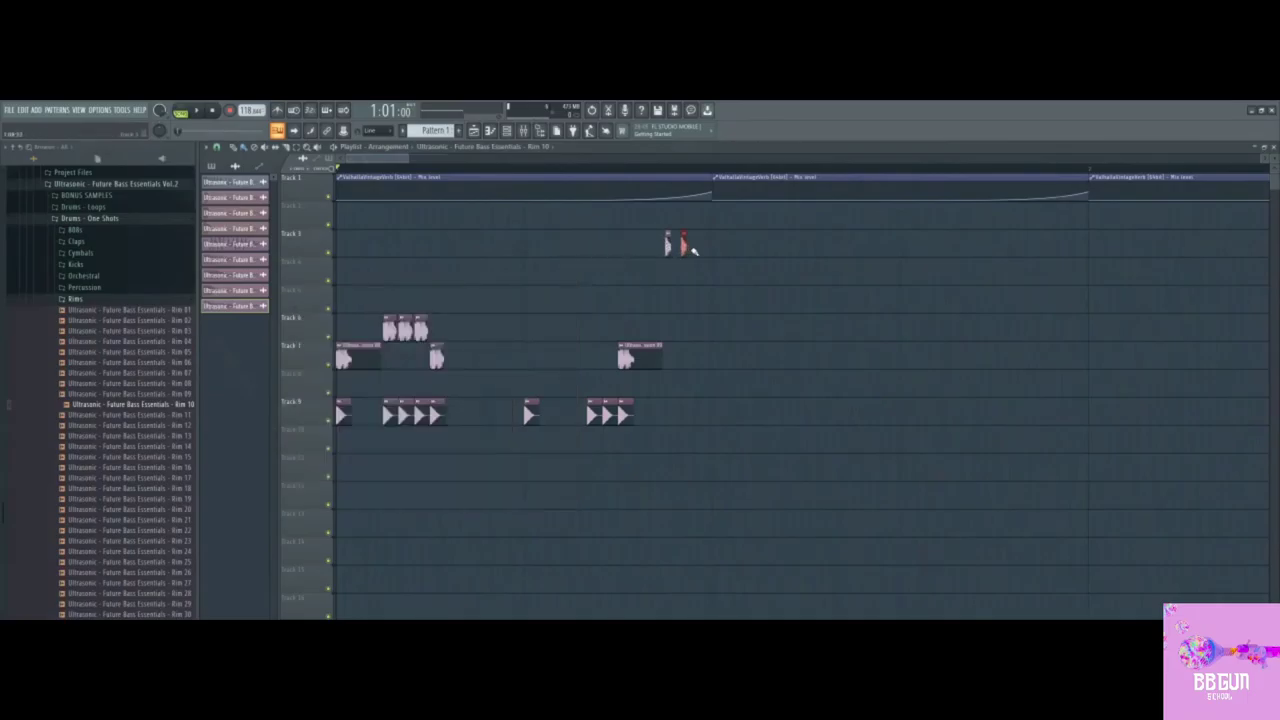
scroll(461, 163, "down", 2, "ctrl")
left_click(590, 300)
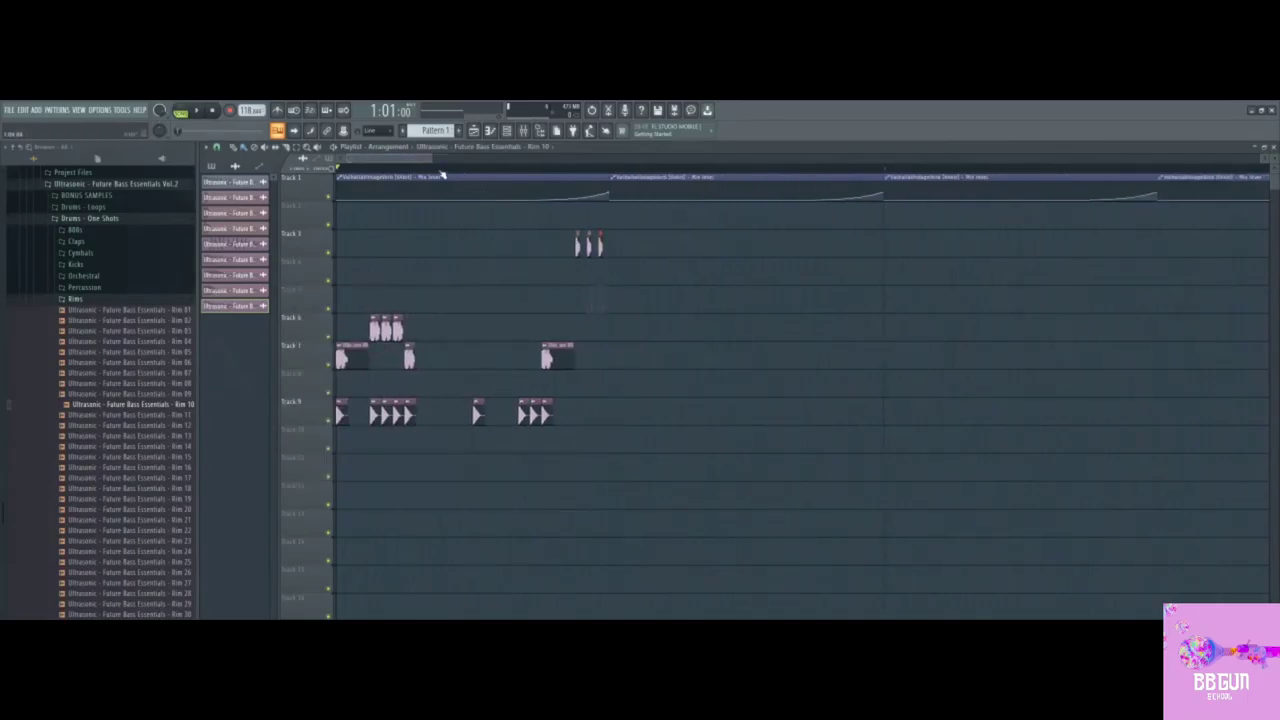
scroll(598, 297, "down", 1, "ctrl")
right_click(598, 300)
key("space")
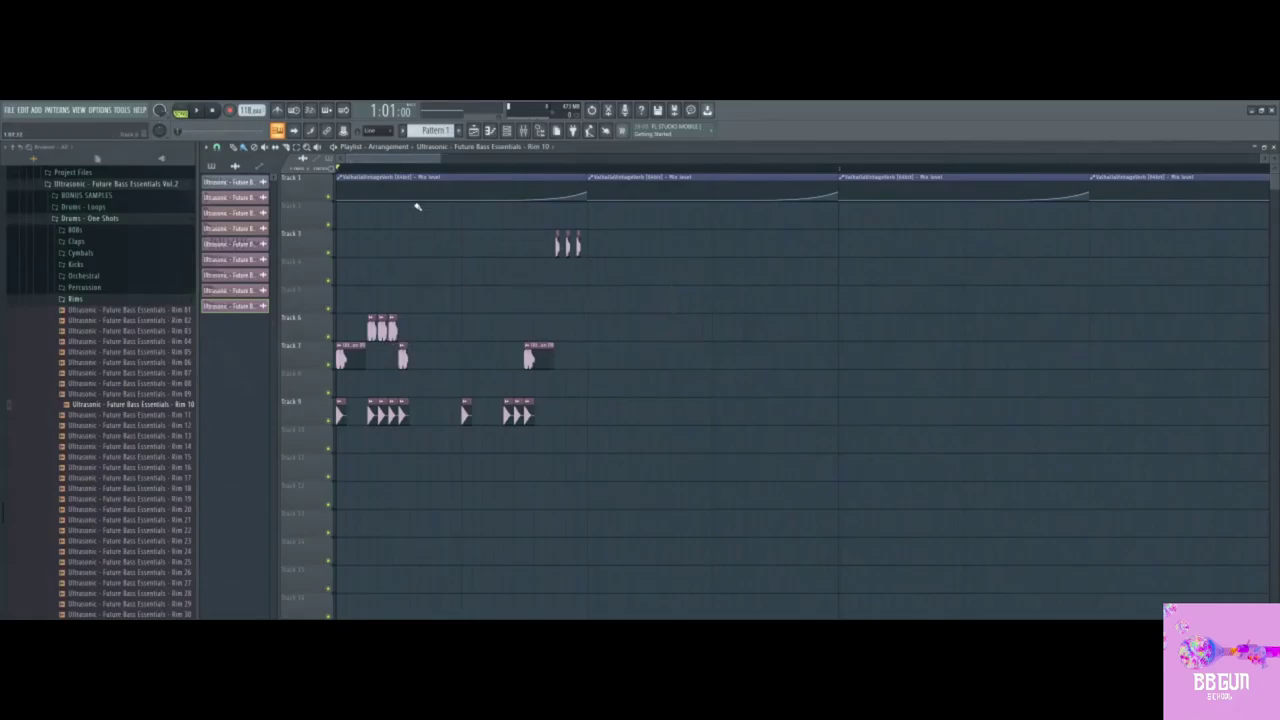
left_click_drag(592, 170, 338, 168, "ctrl")
left_click(650, 299)
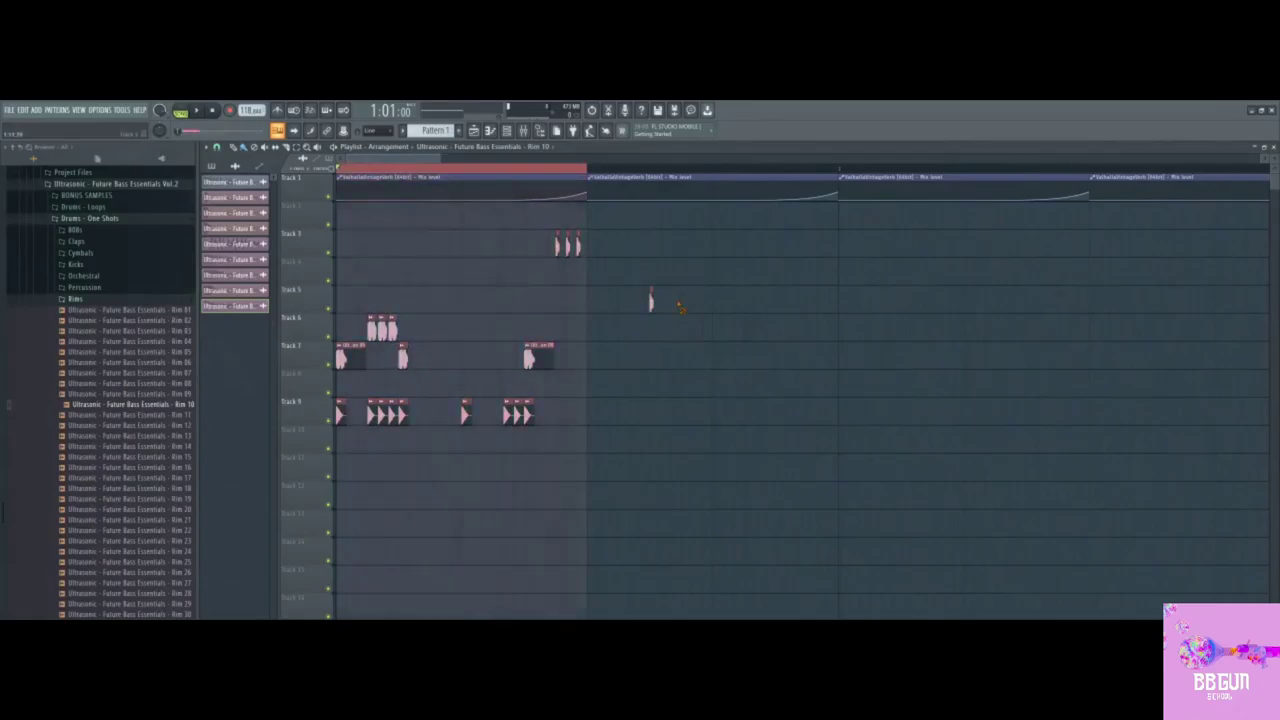
left_click(593, 174)
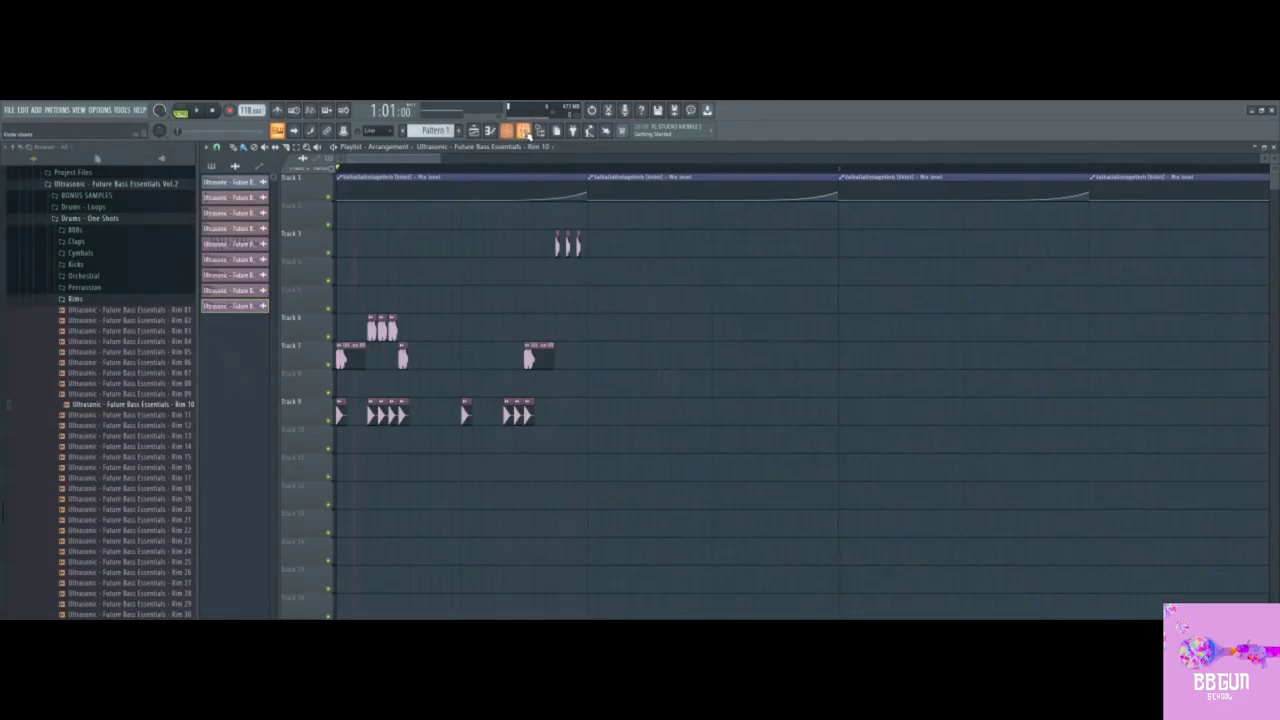
left_click(574, 132)
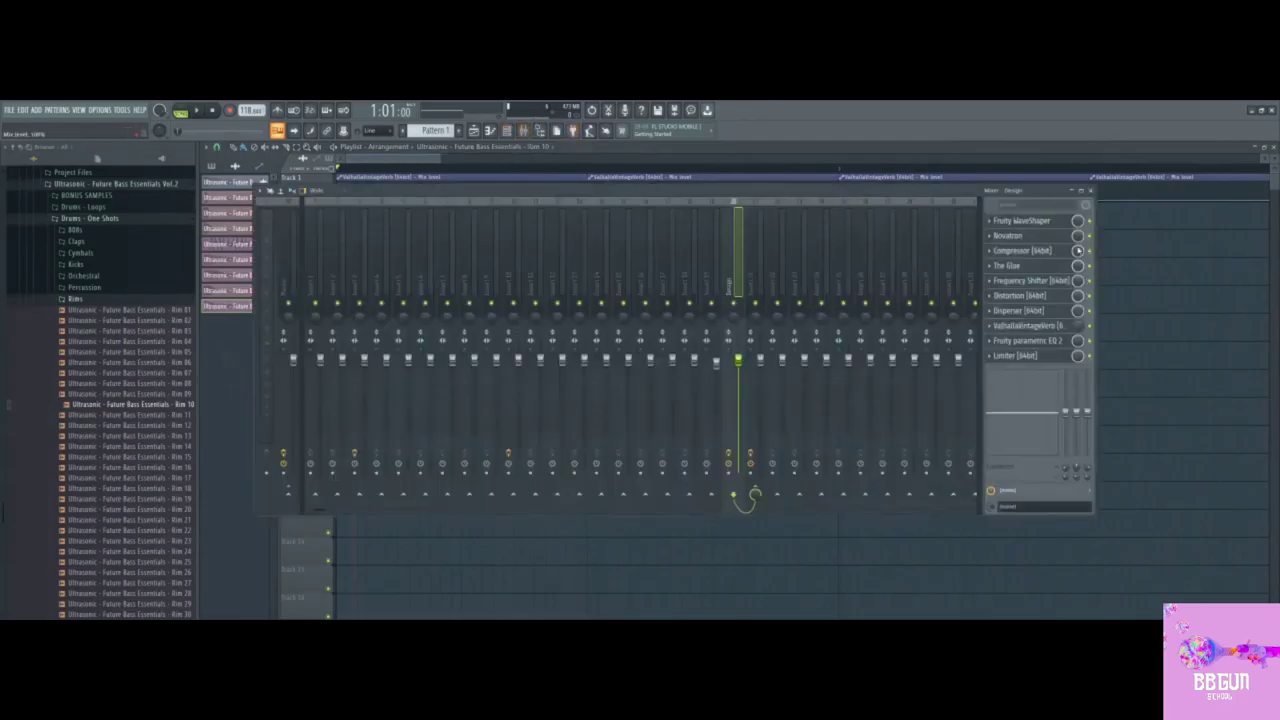
left_click(1090, 190)
Step: Select the timeline range spanning the first automation clip, play the arranged pattern within it, and clear the selection
scroll(452, 163, "down", 2)
left_click_drag(540, 171, 337, 171, "ctrl")
left_click_drag(582, 357, 591, 357)
key("space")
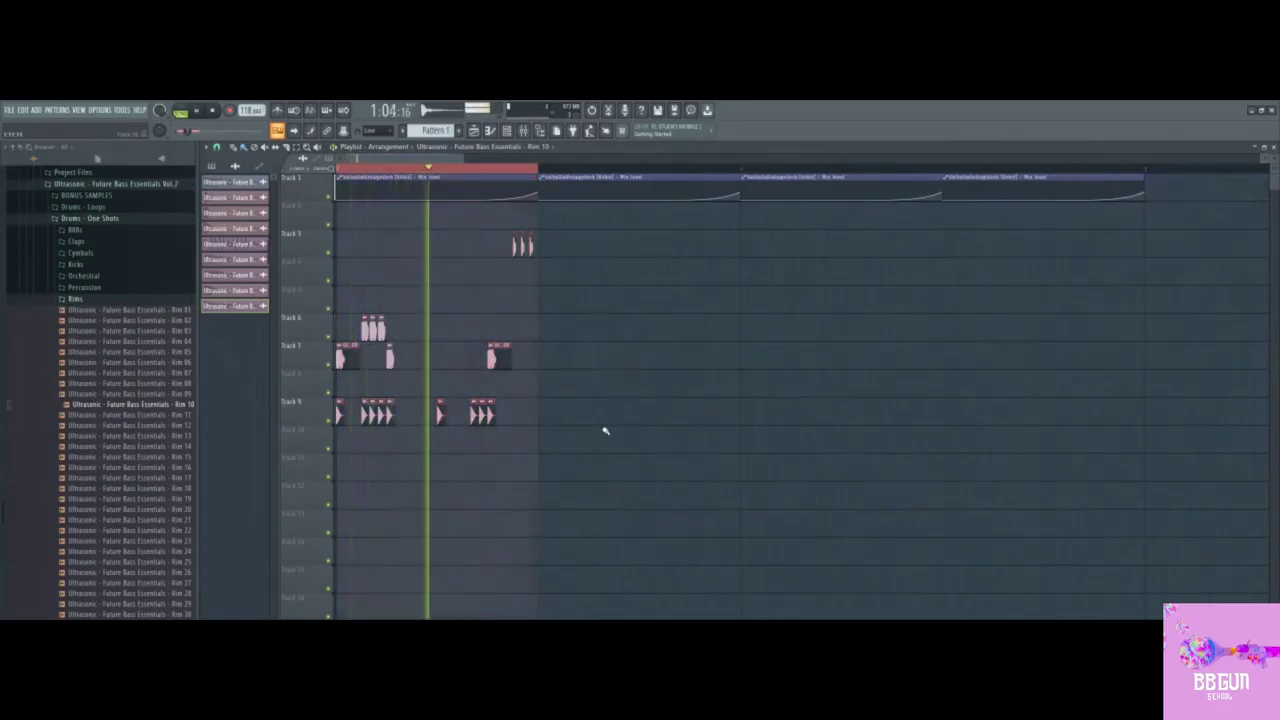
key("space")
left_click(541, 172, "ctrl")
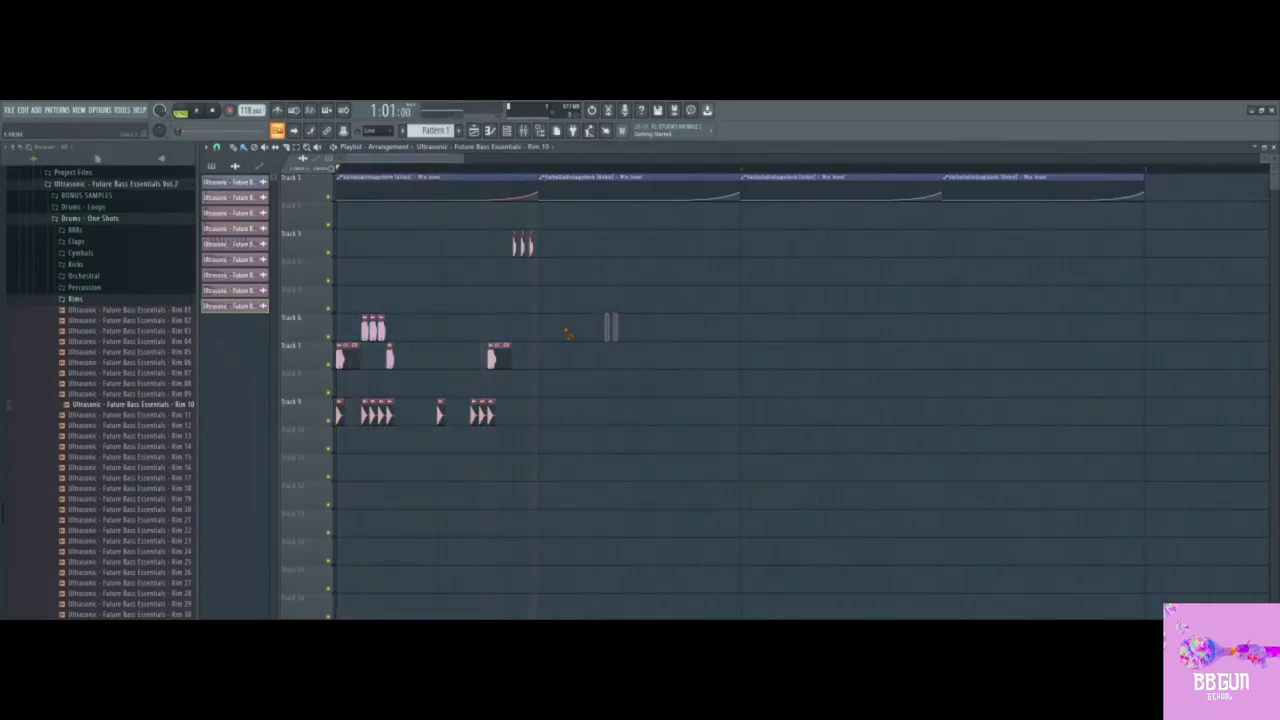
Step: Try Rim 29 from the Rims folder in the playlist after the arranged clips
scroll(400, 163, "up", 1)
left_click(140, 562)
scroll(375, 174, "up", 1)
scroll(151, 437, "down", 5)
left_click_drag(131, 353, 712, 270)
scroll(523, 343, "down", 2)
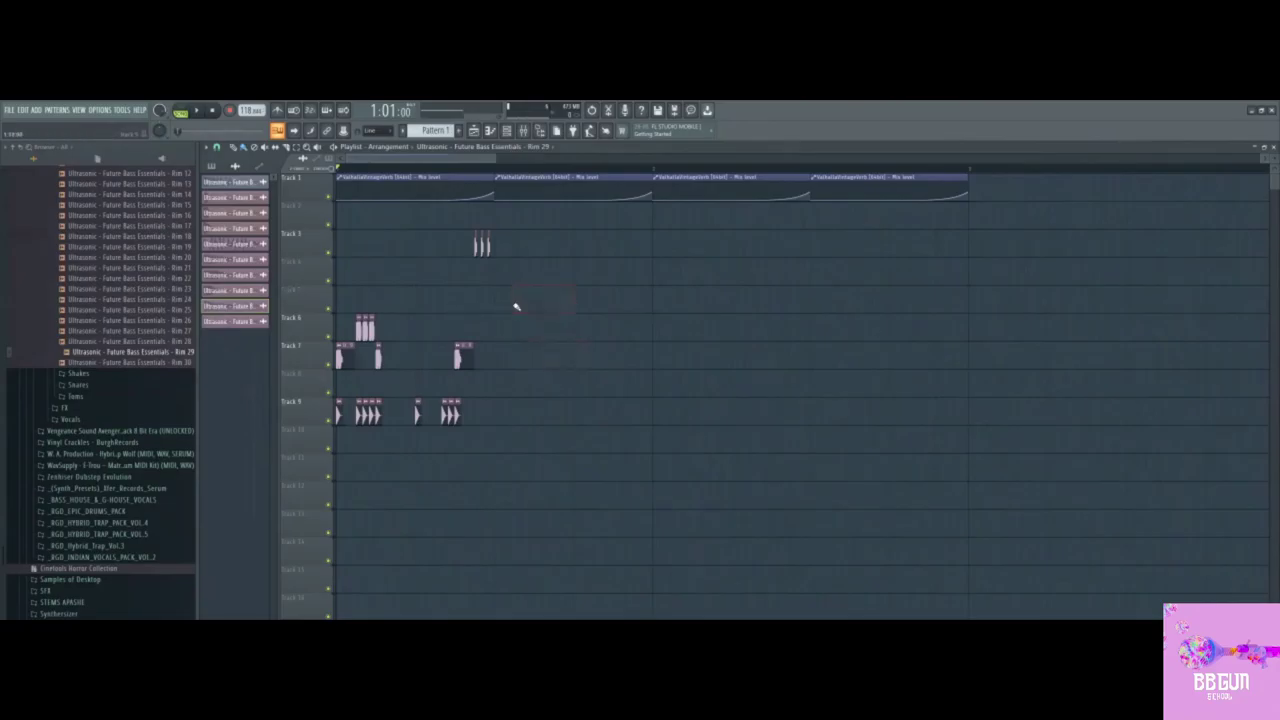
Step: Replace the Rim 29 channel with Serum, route it to an empty mixer track, and open the Serum window
left_click(522, 131)
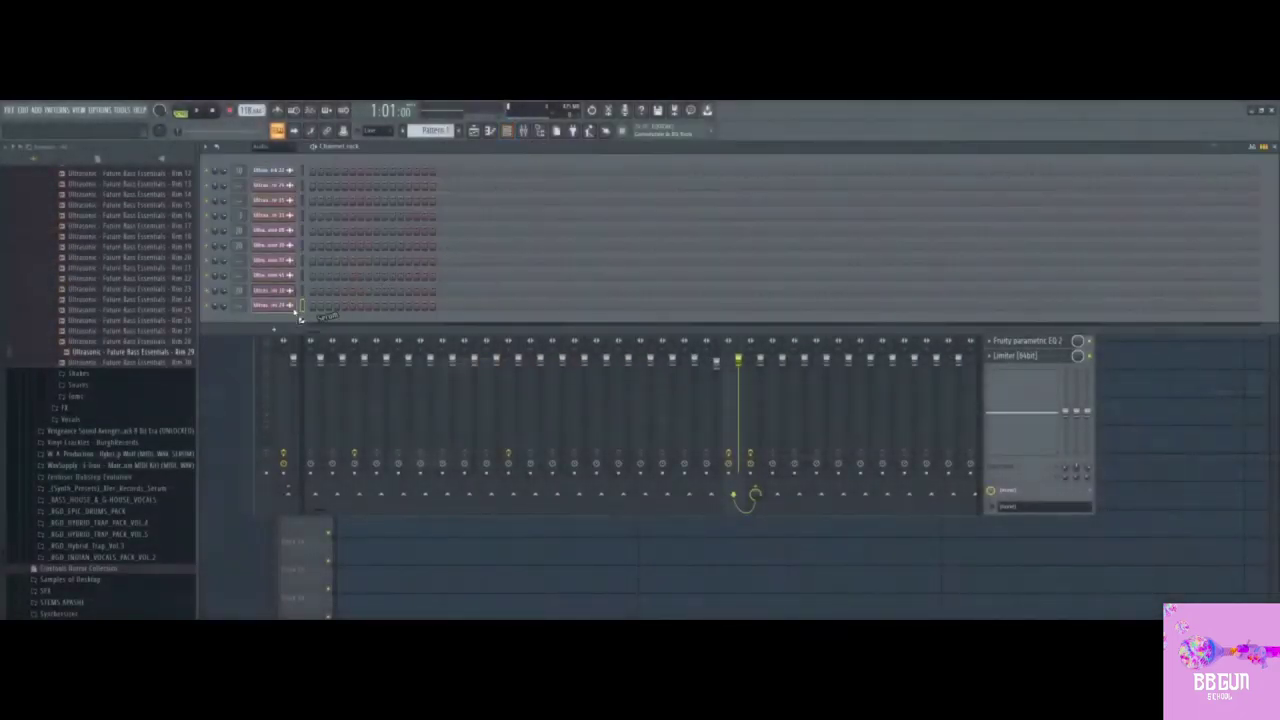
left_click(300, 317)
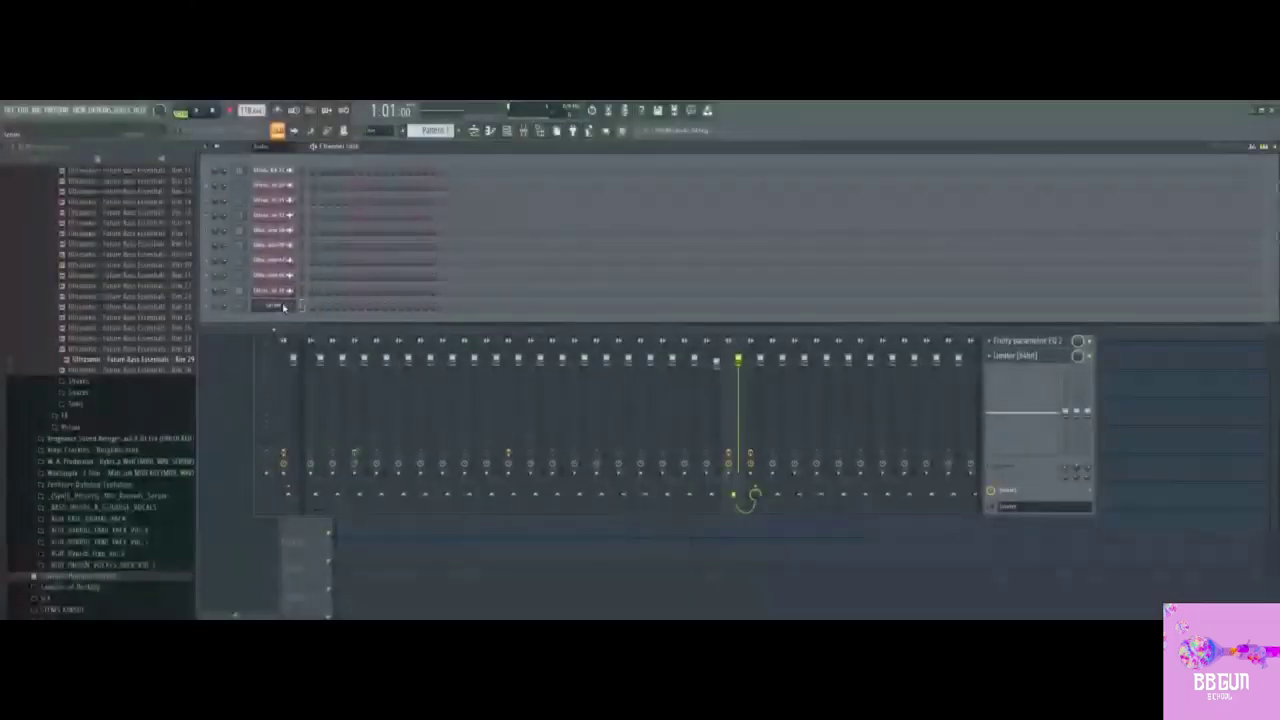
left_click_drag(239, 305, 239, 249)
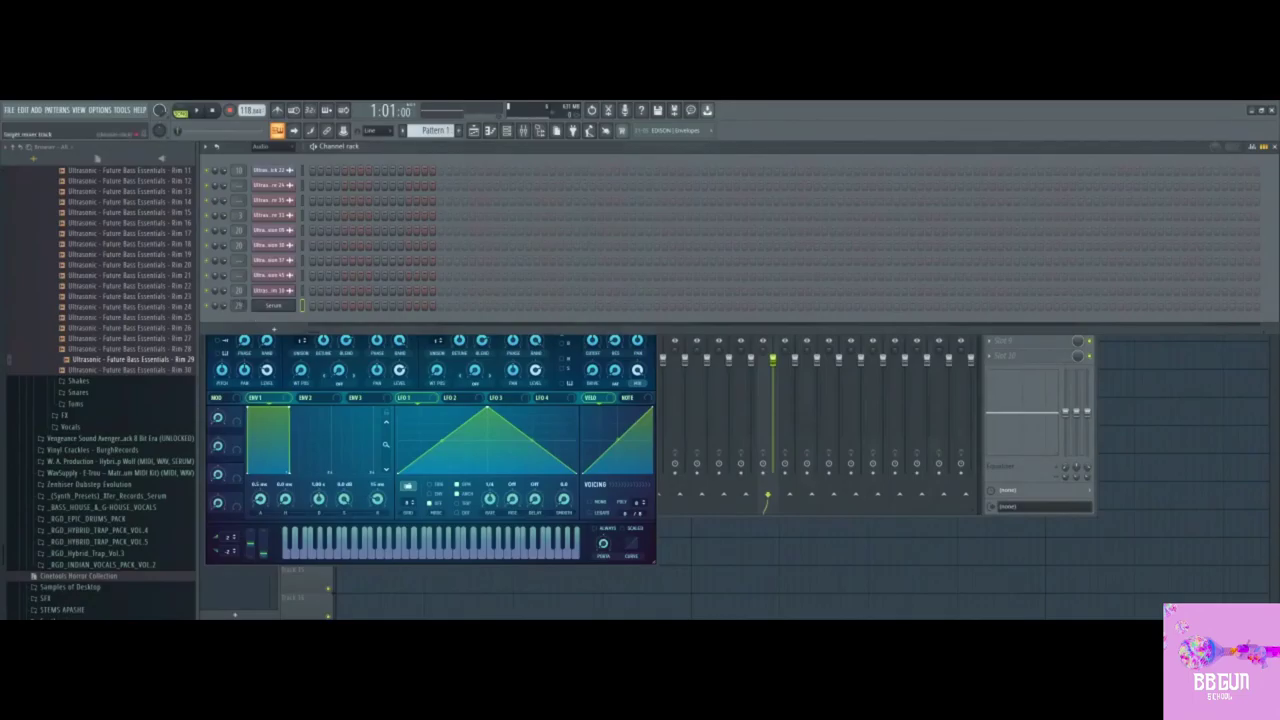
key("Right")
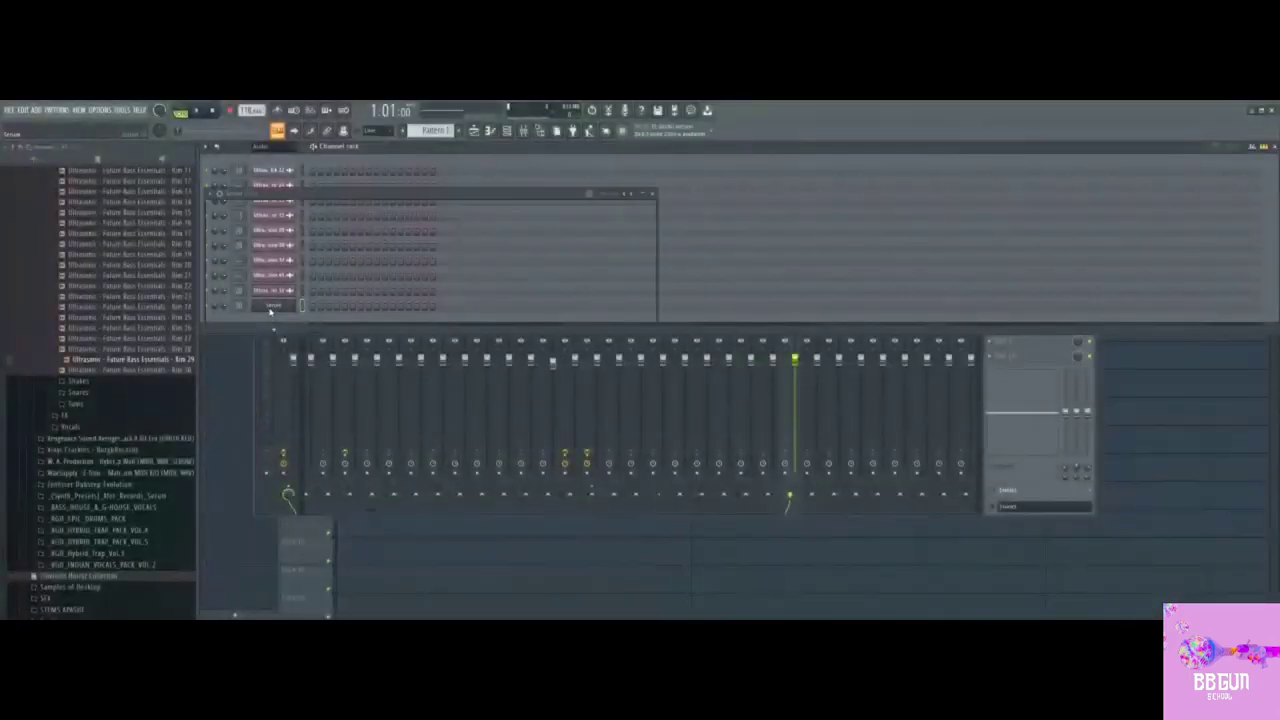
left_click(300, 265)
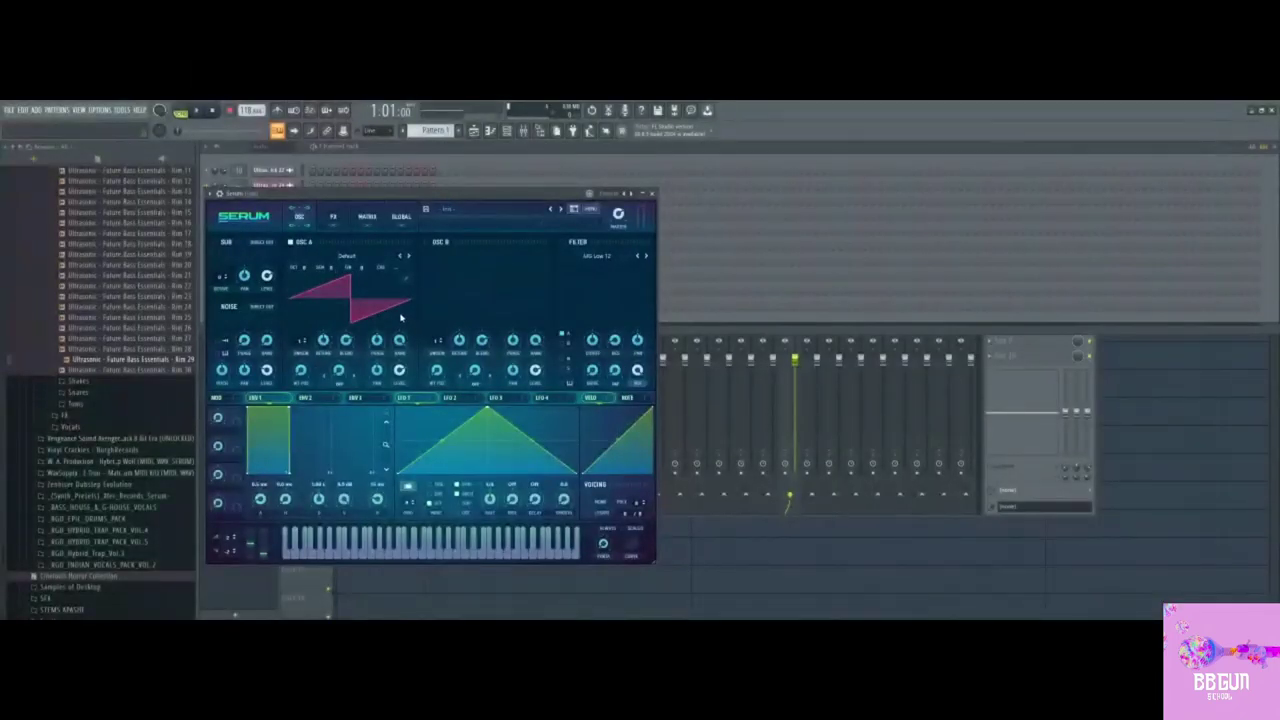
Step: Set Serum's OSC A to the Basic Shapes wavetable at octave -3 and adjust its level
left_click(408, 256)
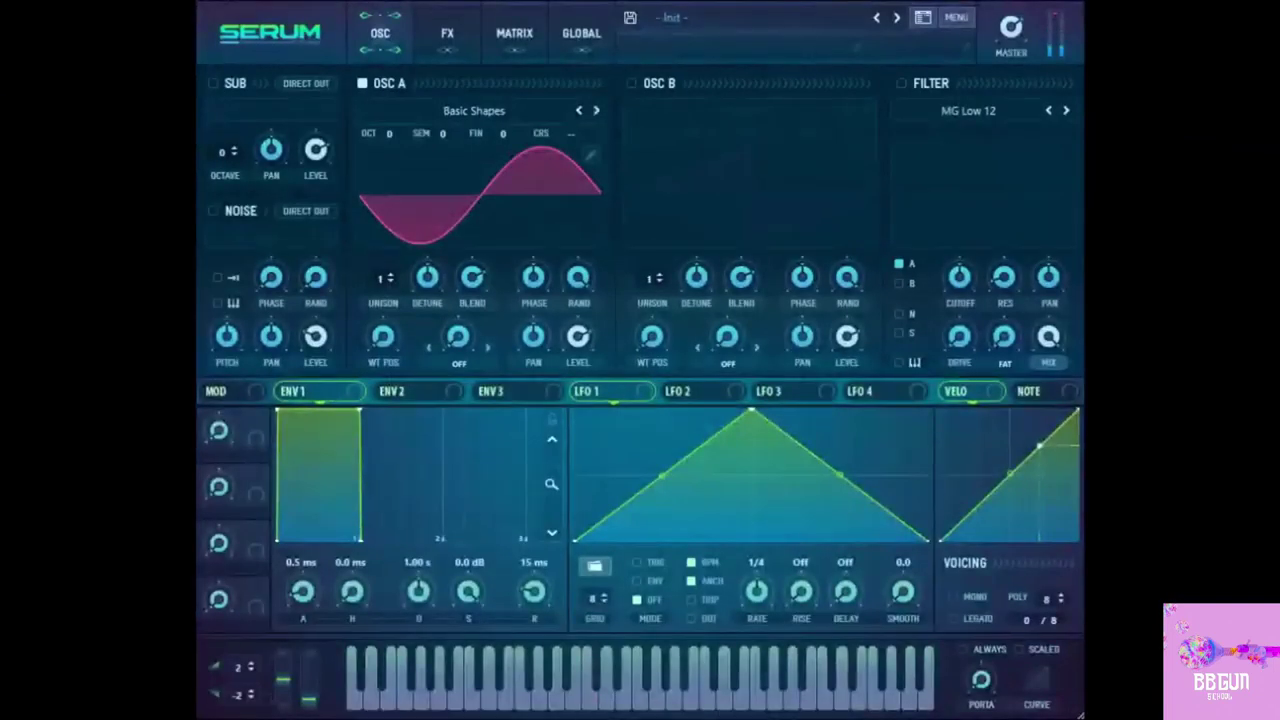
left_click_drag(304, 267, 304, 287)
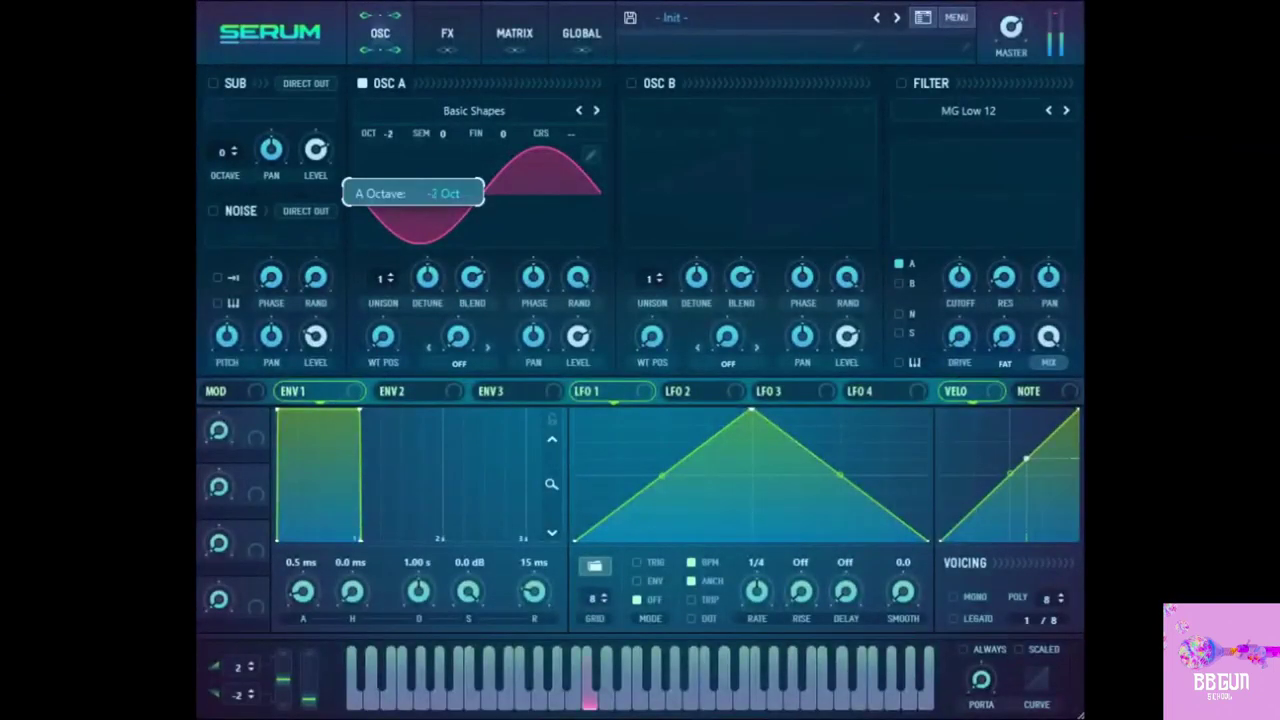
left_click_drag(388, 134, 388, 146)
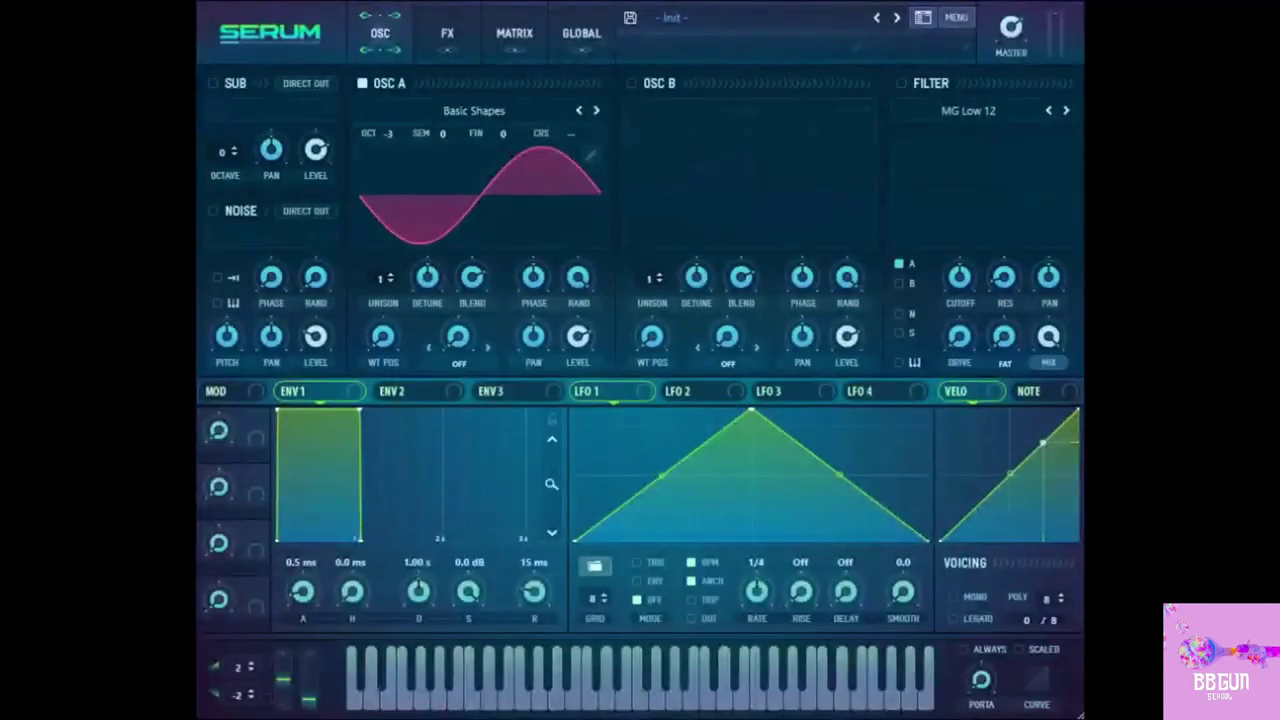
left_click_drag(578, 337, 578, 307)
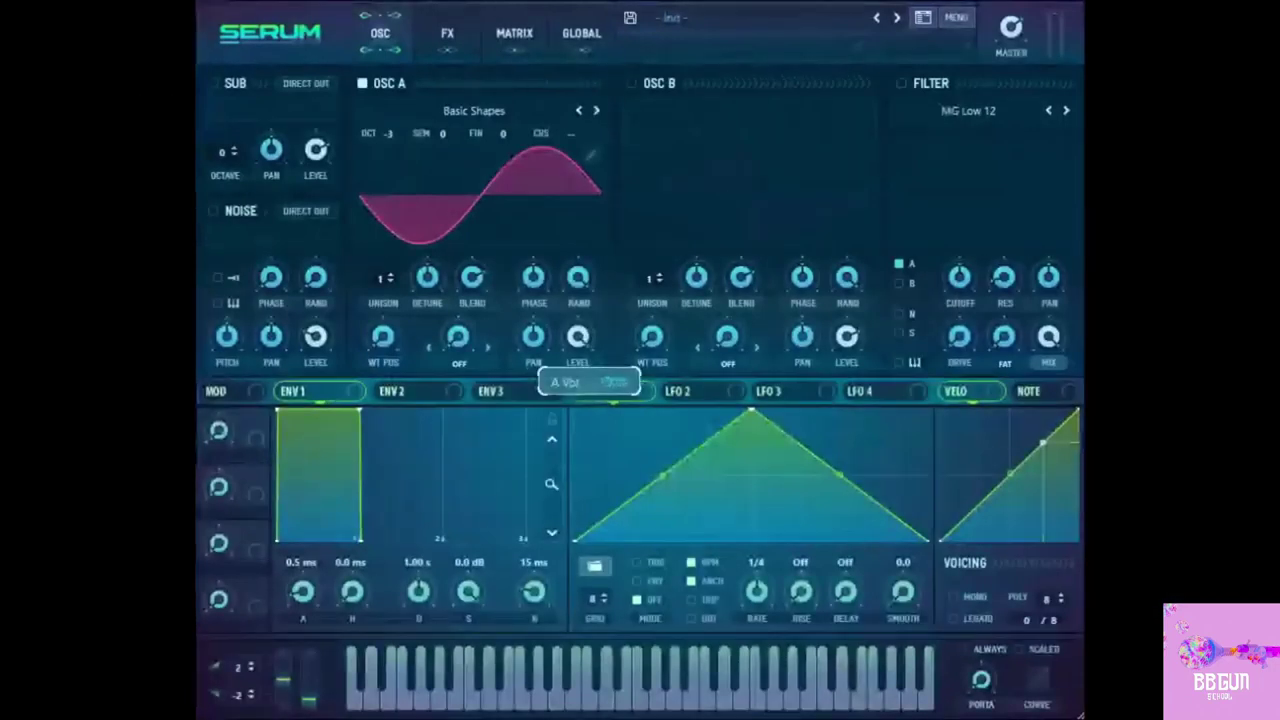
Step: Shape LFO 1 into a flat plateau with a one-bar rate and Trig mode, and assign it to the OSC A level
left_click_drag(662, 475, 662, 410)
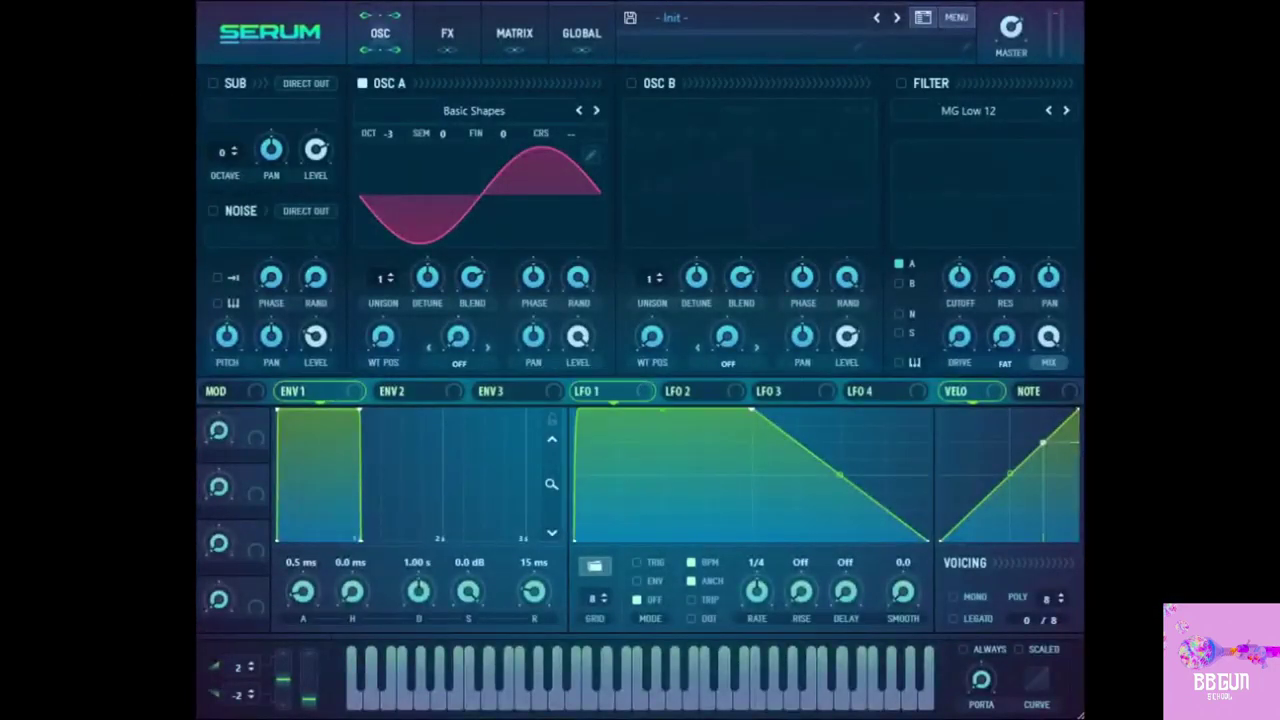
left_click_drag(840, 475, 840, 410)
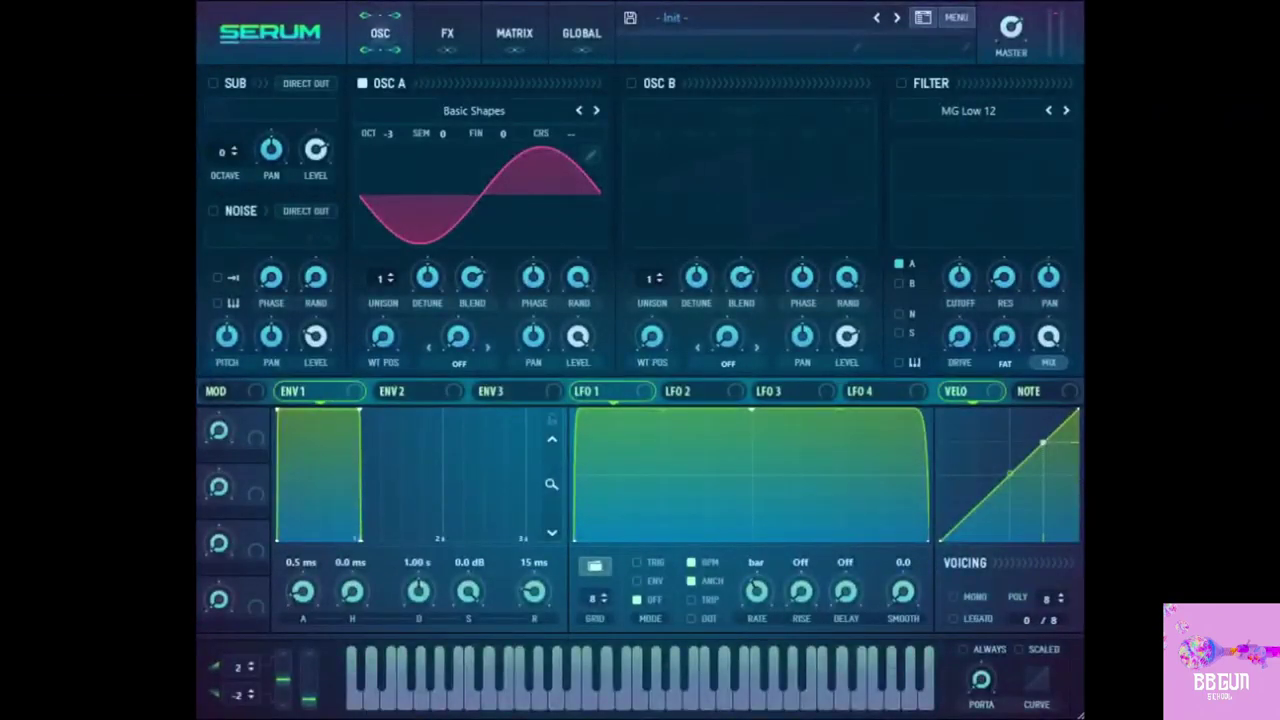
left_click_drag(580, 391, 562, 317)
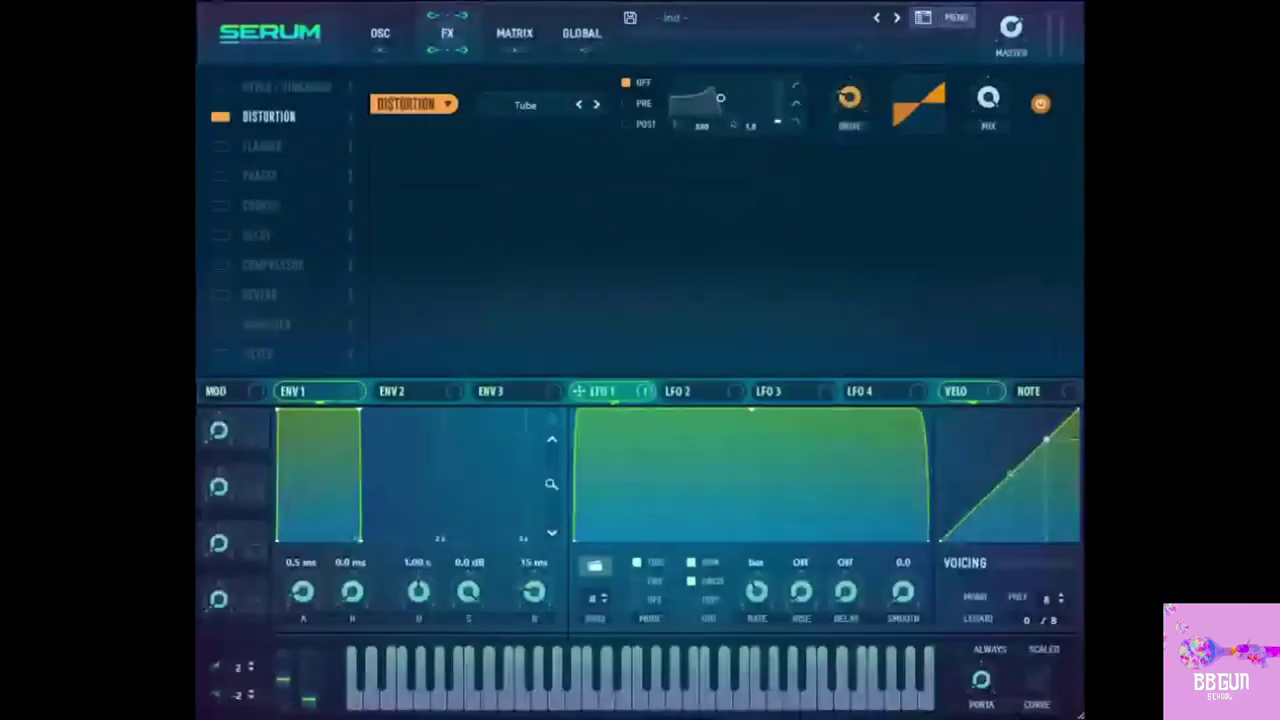
Step: Set Serum's distortion effect to SoftClip and increase its drive
left_click(597, 104)
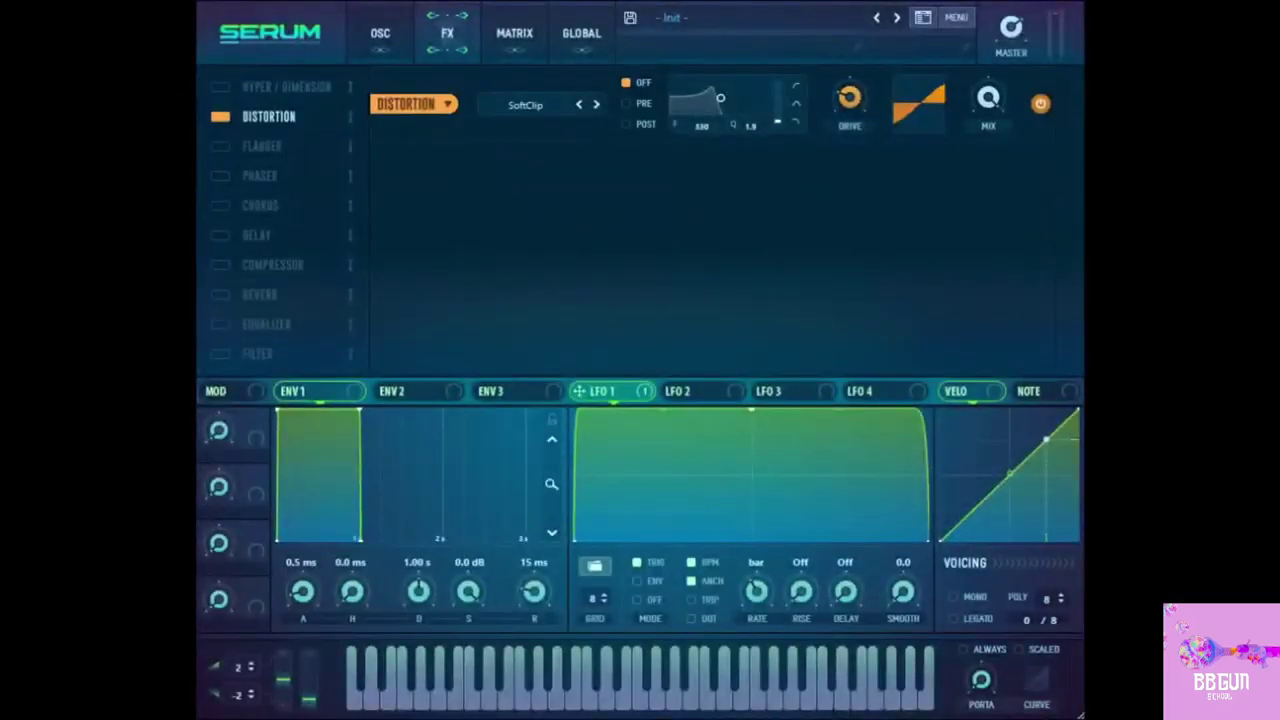
left_click_drag(849, 97, 849, 10)
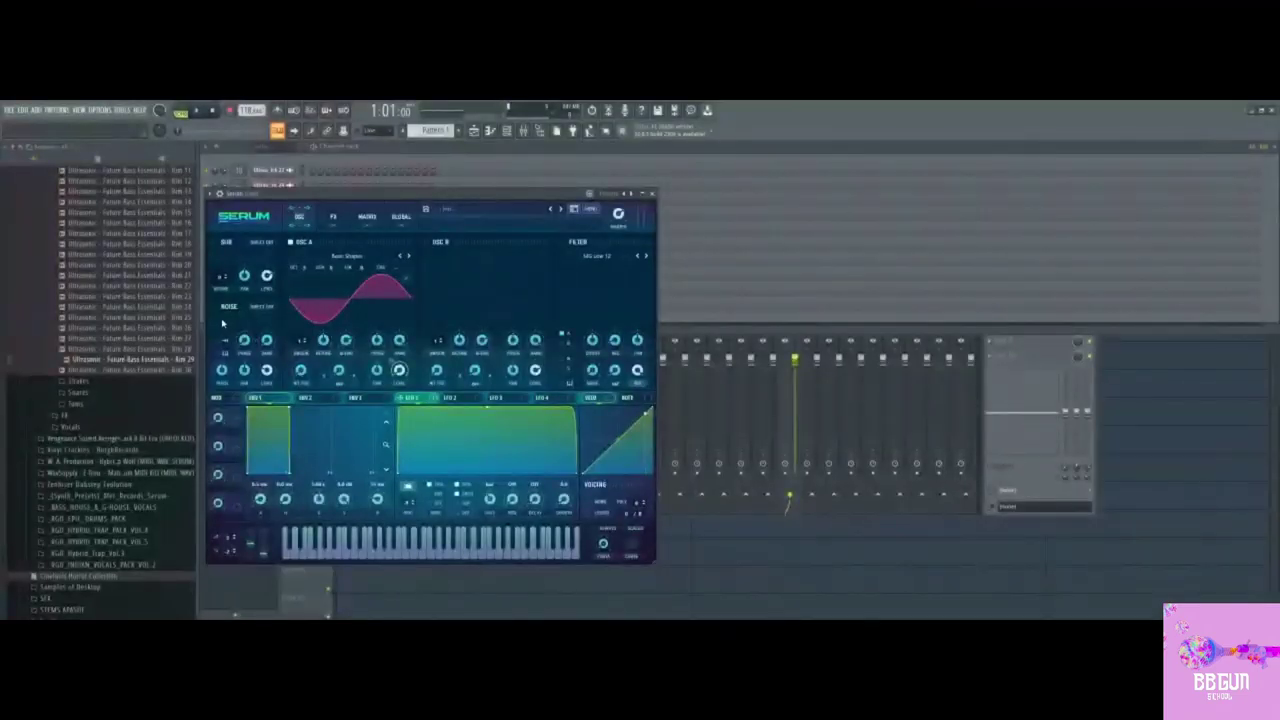
Step: Enable the noise oscillator with AC hum1 and assign LFO 1 to its level with an amount of 14
left_click(213, 210)
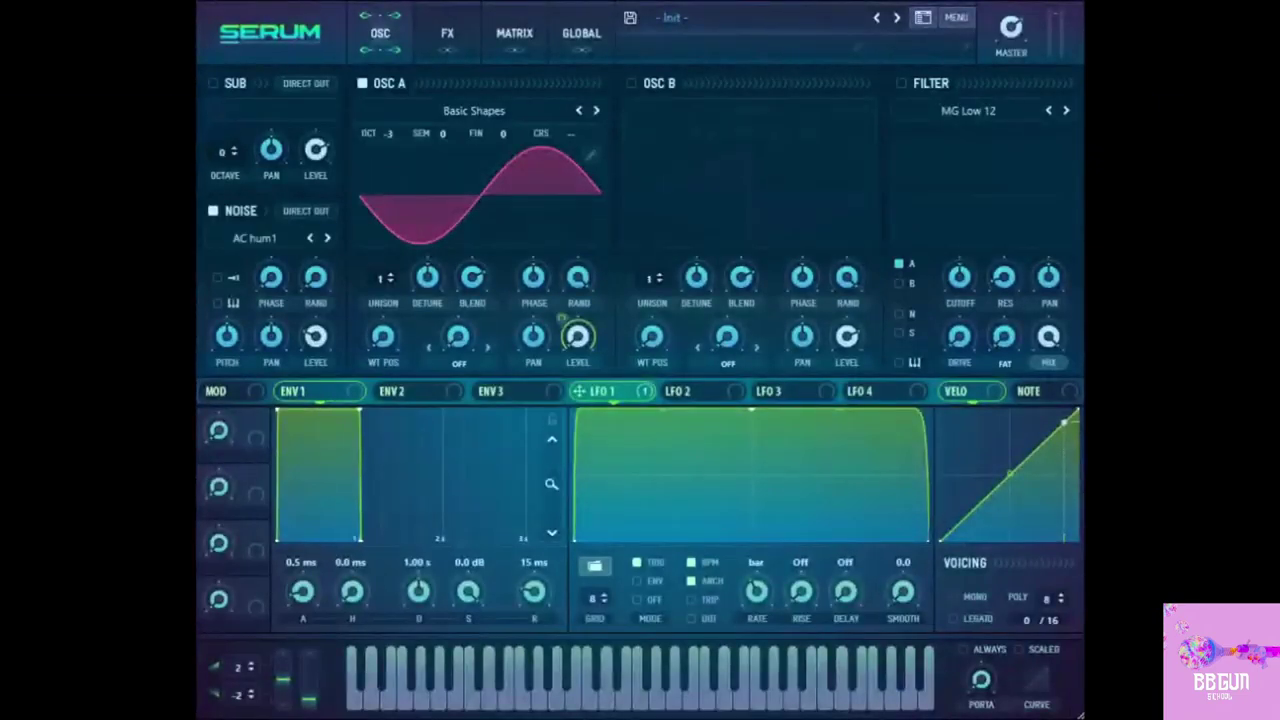
left_click_drag(602, 391, 316, 337)
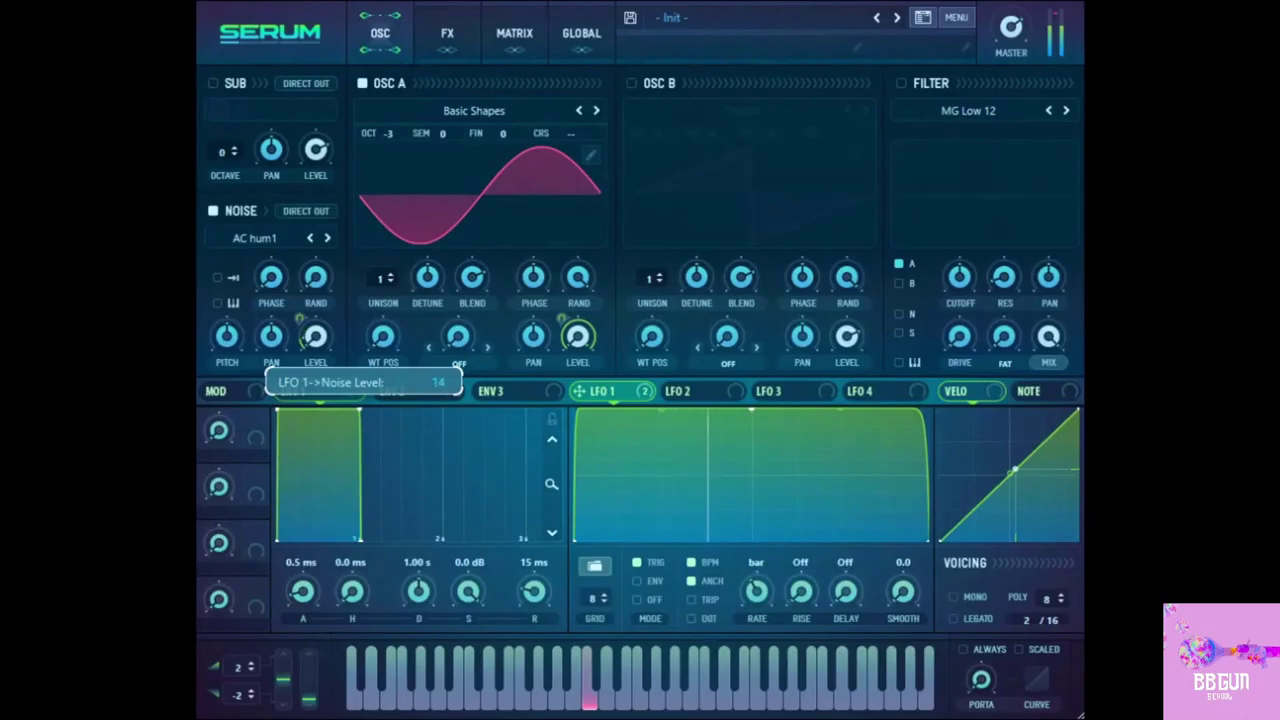
Step: Fine-tune the LFO 1 modulation amount on the noise oscillator's level
left_click_drag(299, 318, 299, 320)
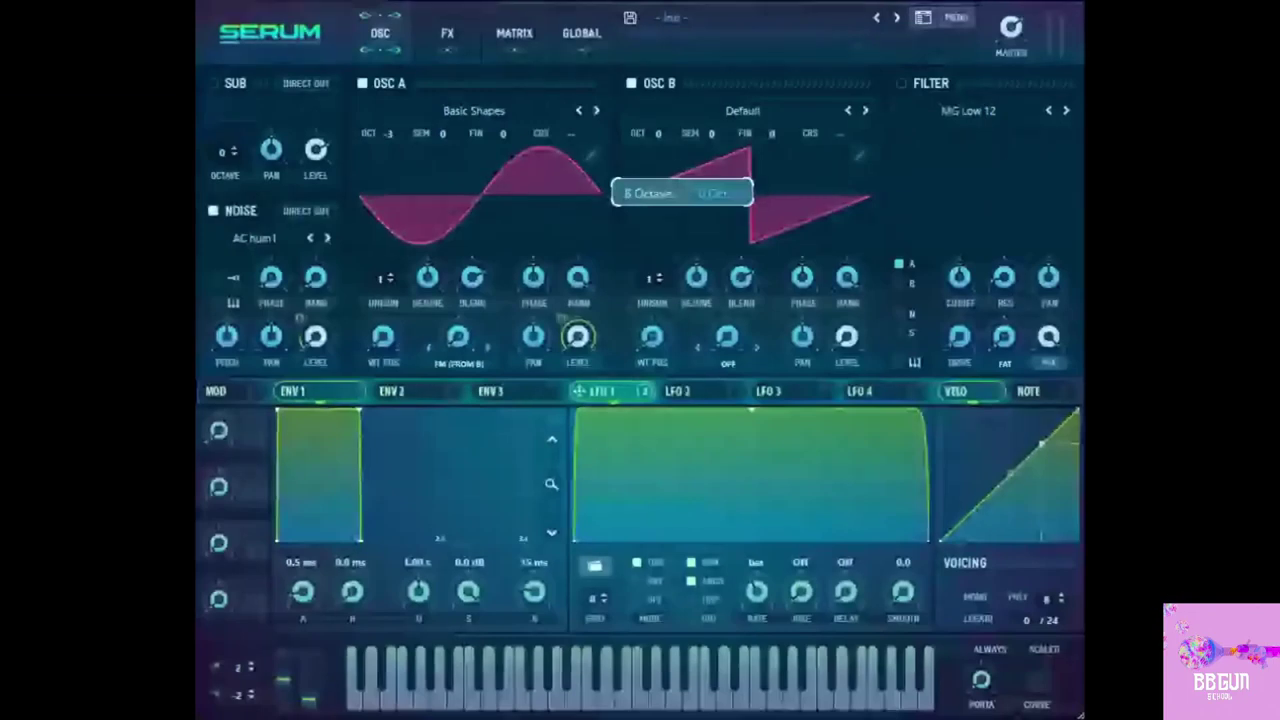
Step: Set OSC B's octave to -3 and lower the FM (From B) warp amount on OSC A
left_click_drag(657, 134, 657, 148)
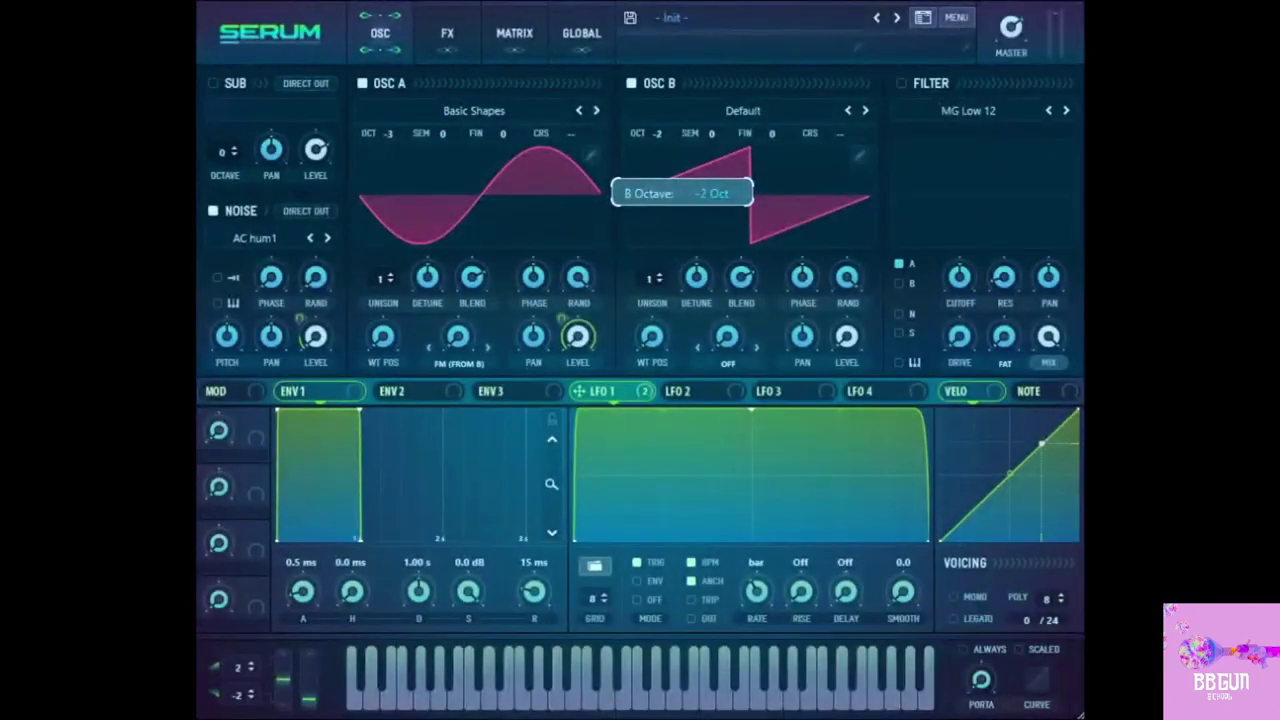
left_click_drag(458, 336, 458, 375)
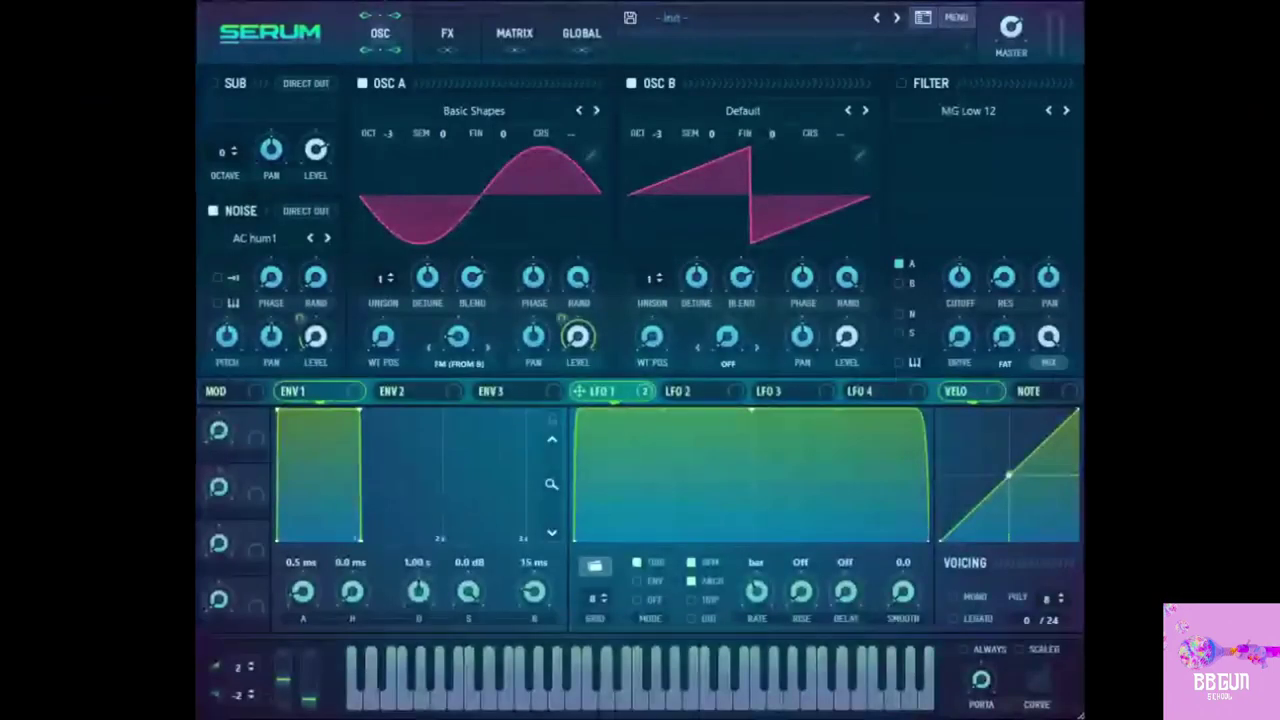
left_click(447, 33)
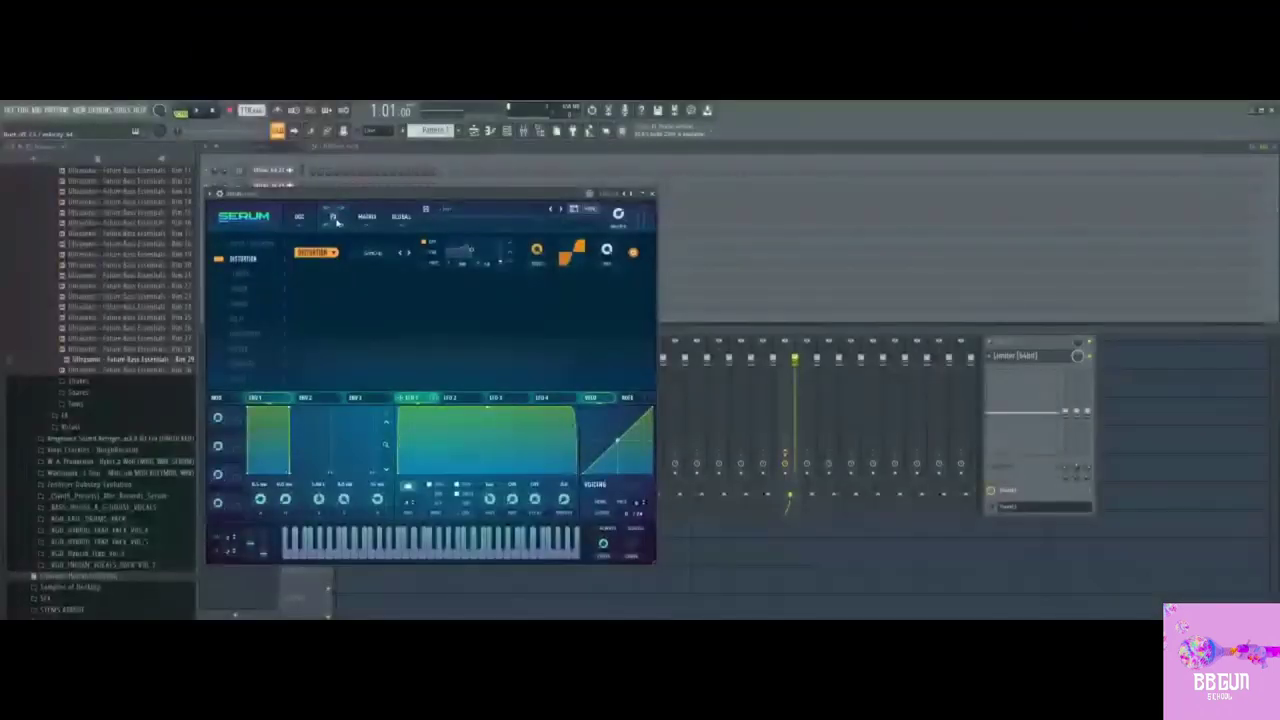
left_click(299, 216)
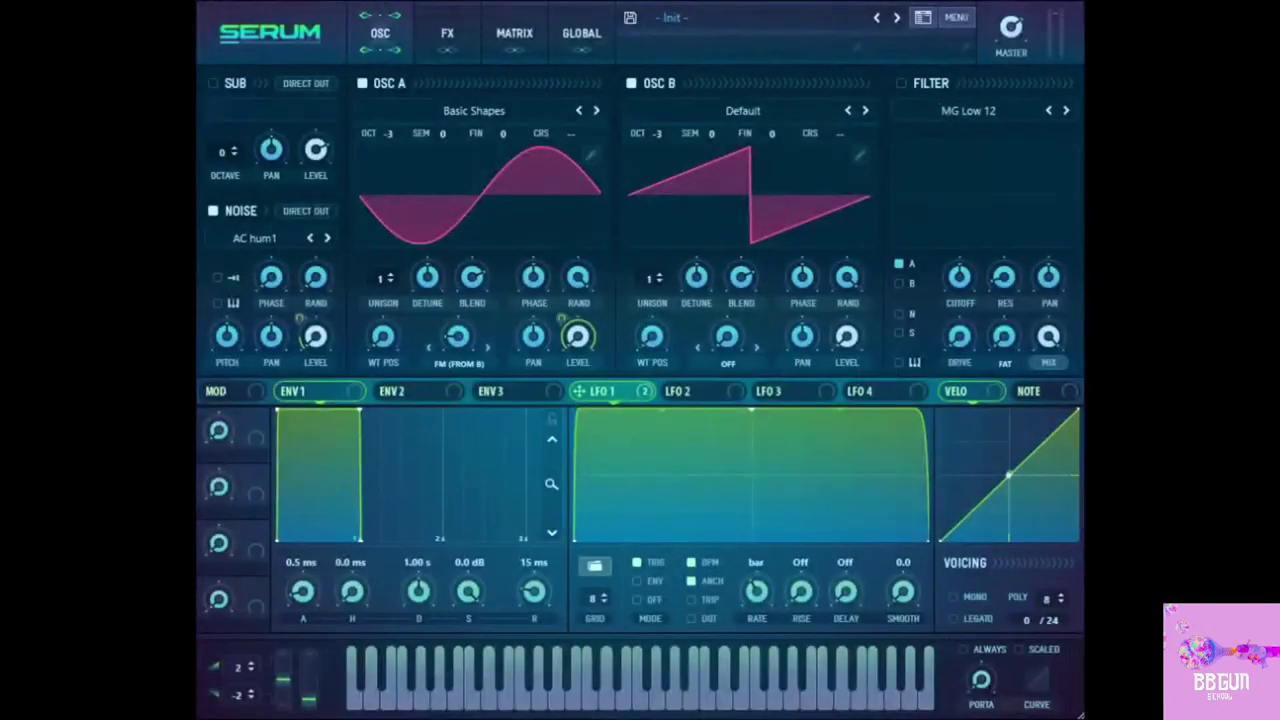
Step: Shape LFO 2 into a flat half-height line that ramps up to full height over its last quarter
left_click(693, 391)
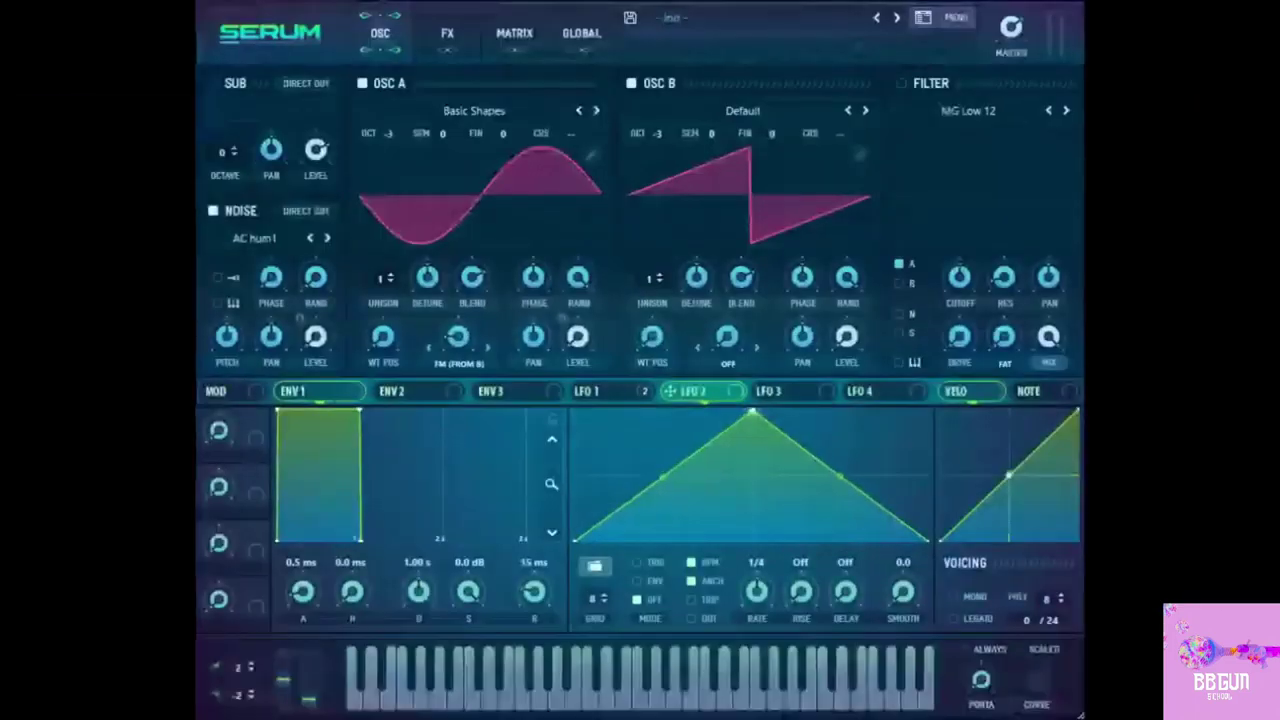
left_click_drag(752, 409, 575, 478)
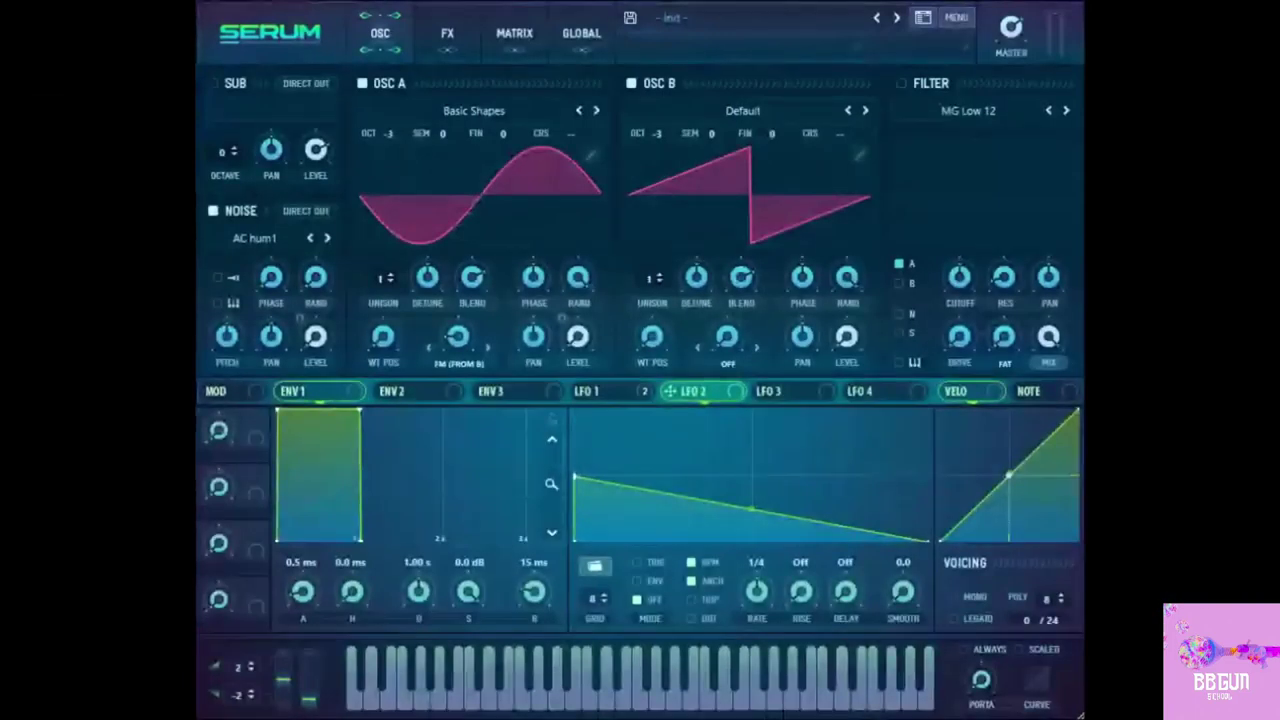
double_click(806, 486)
left_click_drag(806, 486, 846, 477)
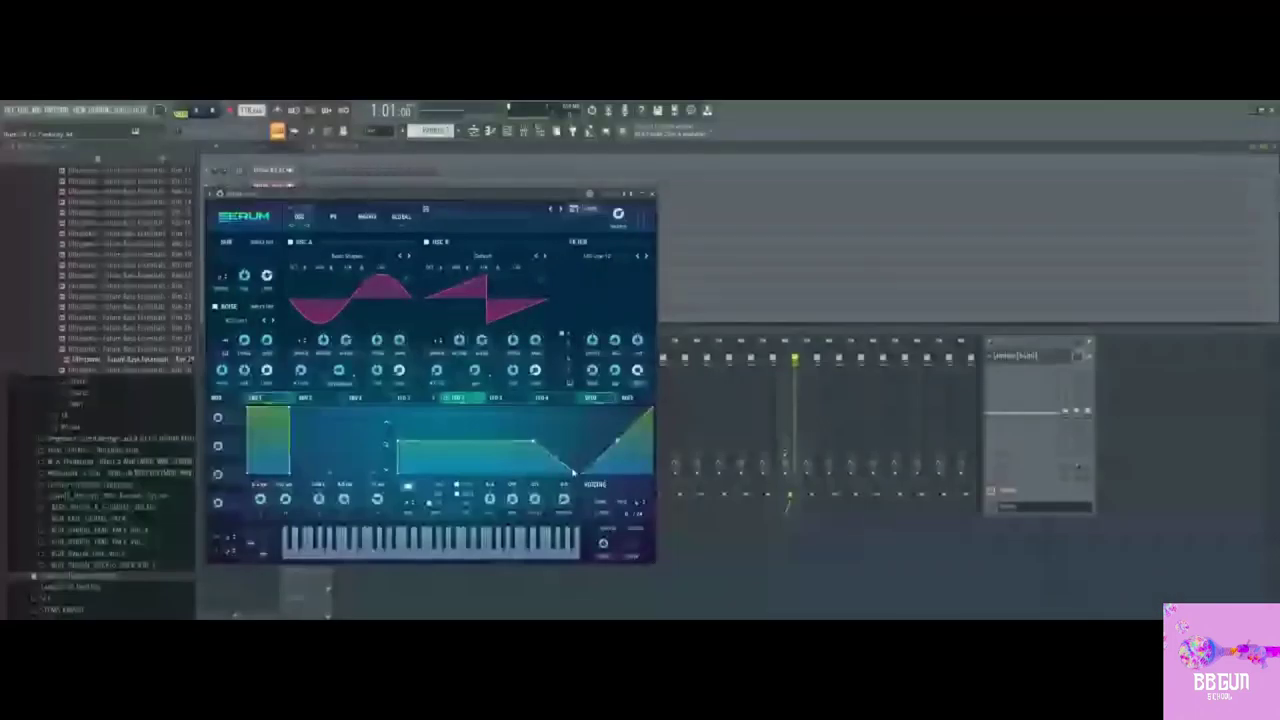
left_click_drag(928, 541, 928, 409)
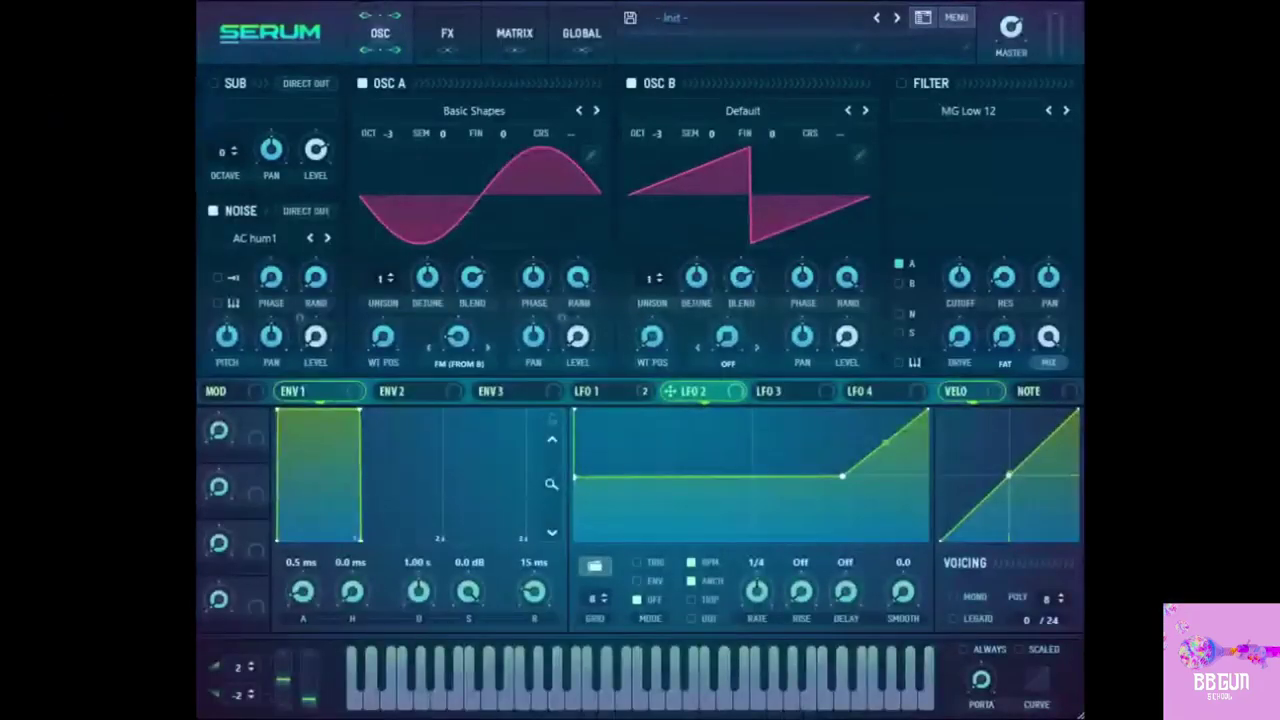
Step: Route LFO 2 to Mast.Tun in the modulation matrix with a small negative amount
left_click(515, 33)
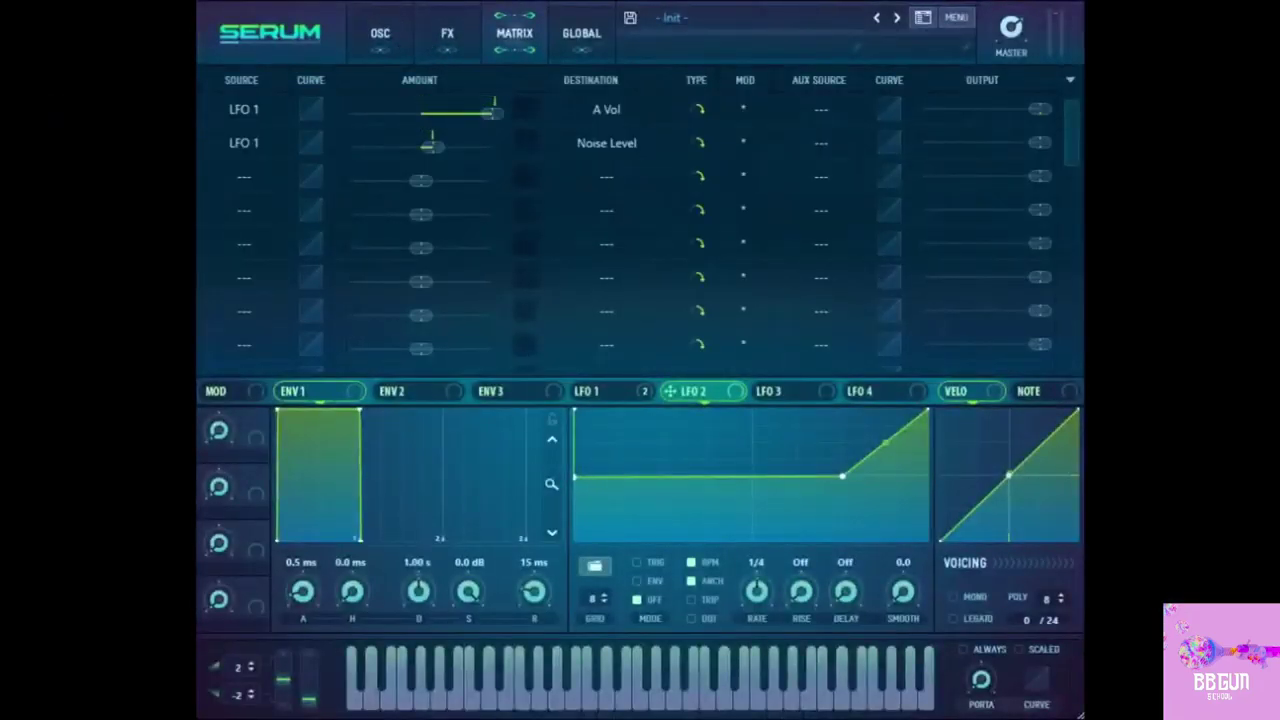
left_click(244, 177)
left_click(256, 232)
left_click_drag(421, 181, 411, 181)
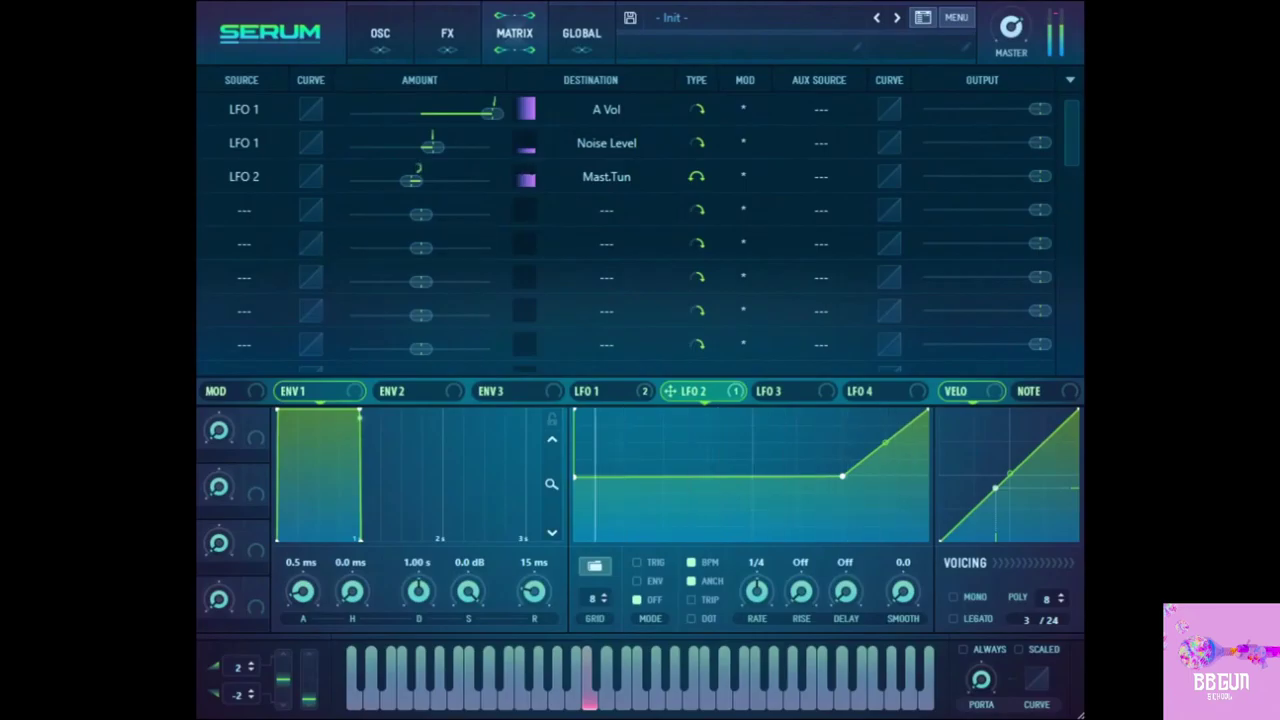
Step: Set LFO 2 to a one-bar rate in Trig mode and LFO 1's rate to 2 bar
left_click_drag(757, 592, 757, 606)
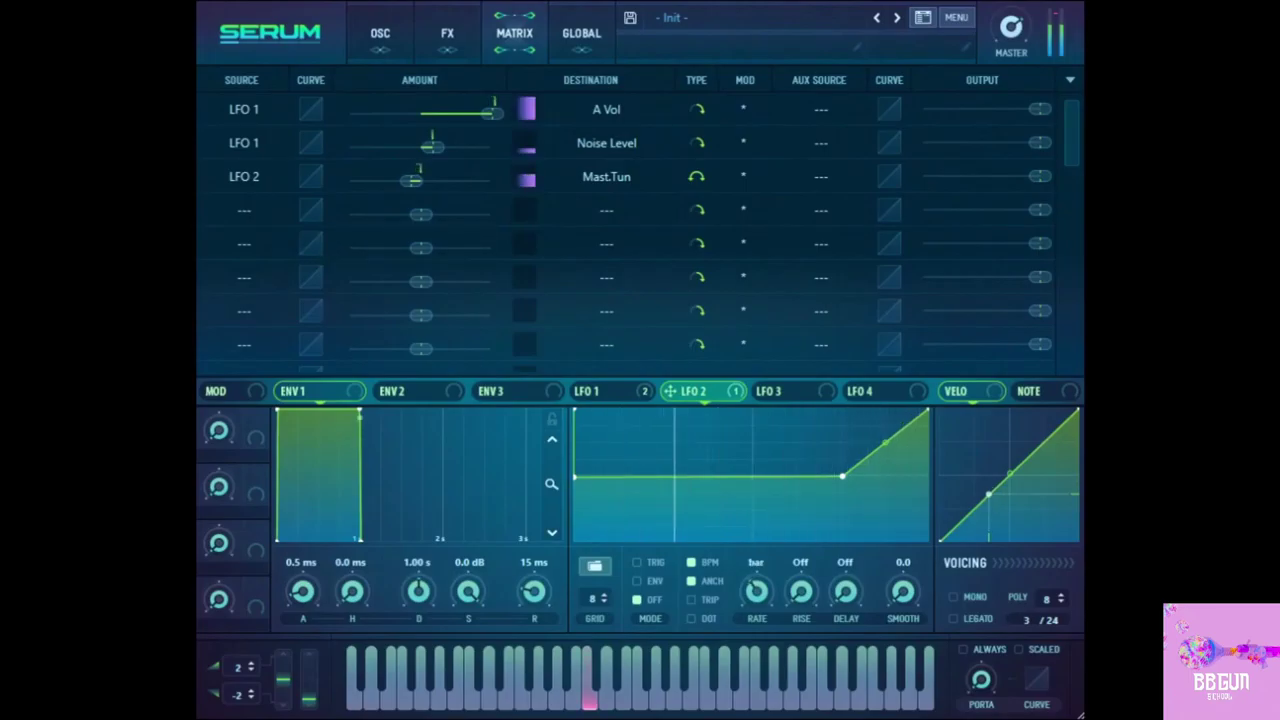
left_click(638, 562)
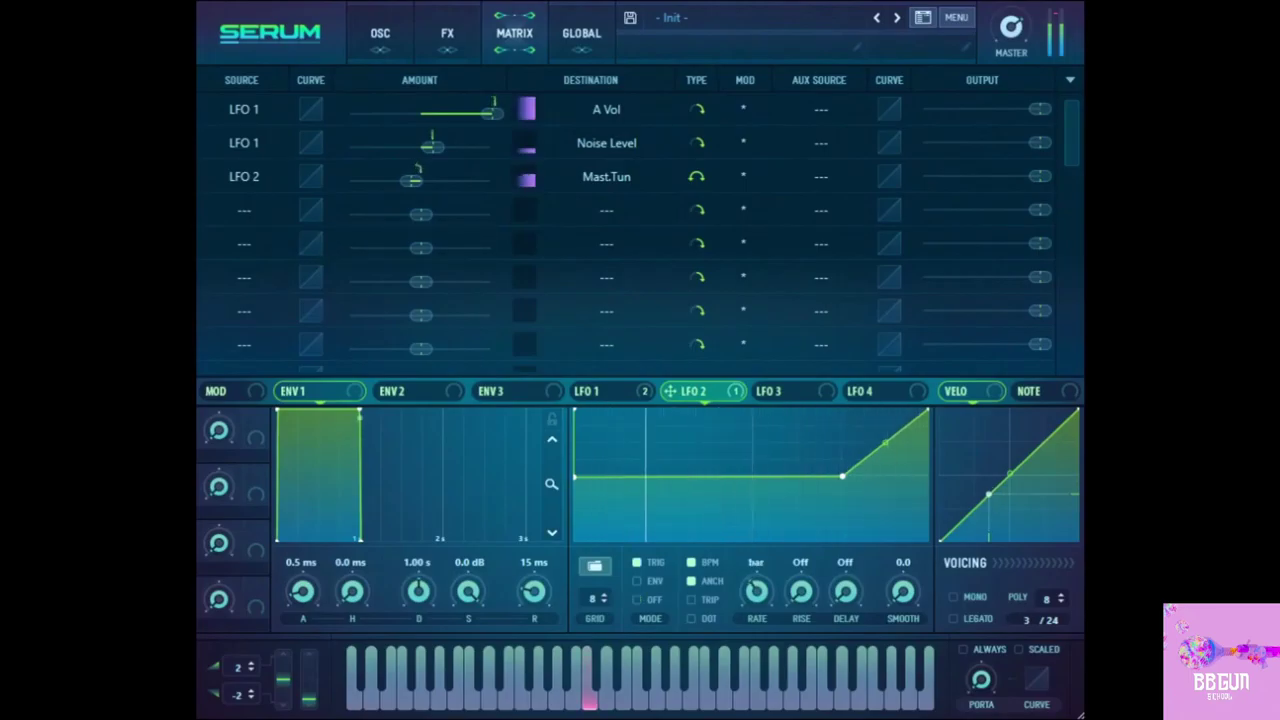
left_click(604, 391)
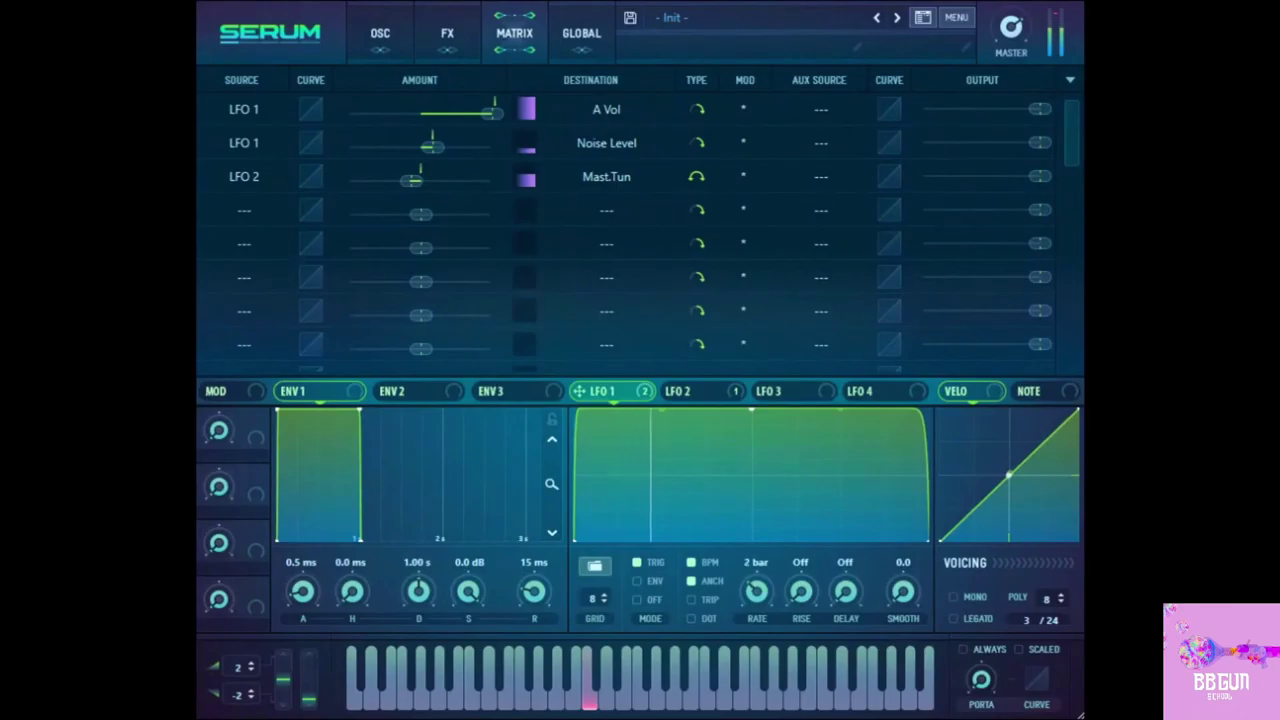
Step: Nudge LFO 2's bend point slightly earlier and keep its end point at full height
left_click(693, 391)
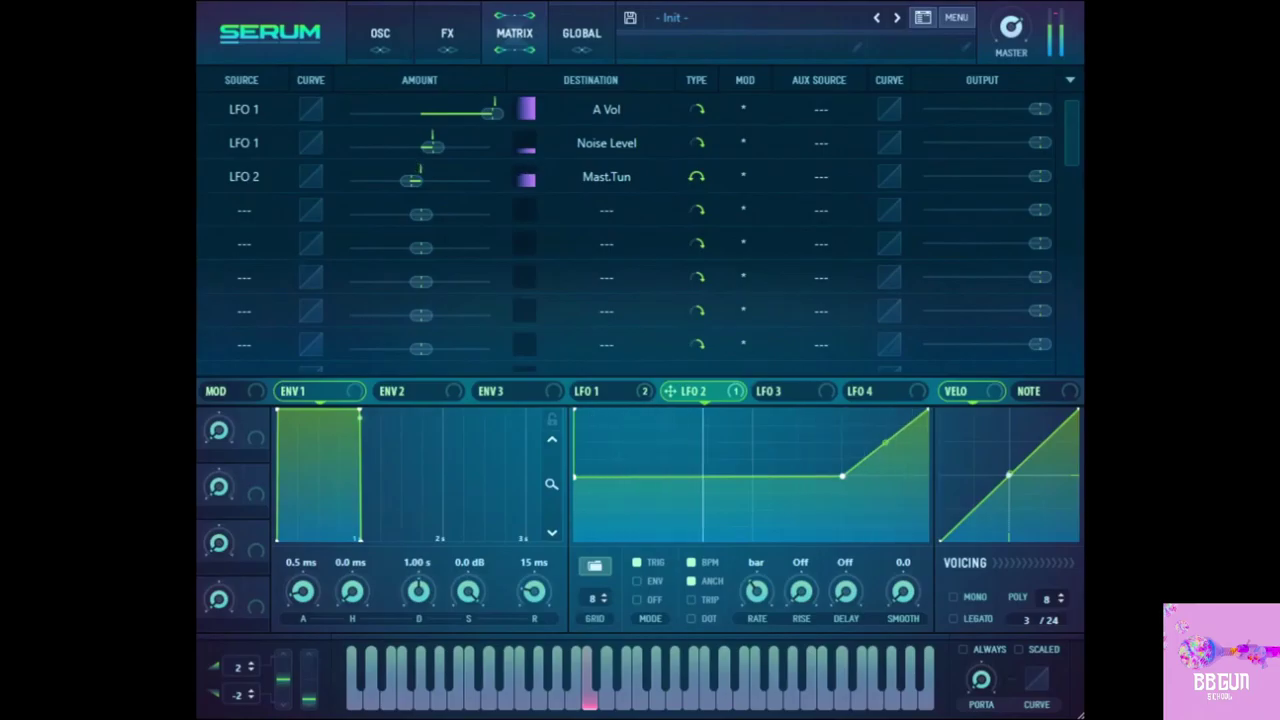
mouse_move(843, 476)
left_mouse_down()
mouse_move(885, 476)
mouse_move(839, 476)
left_mouse_up()
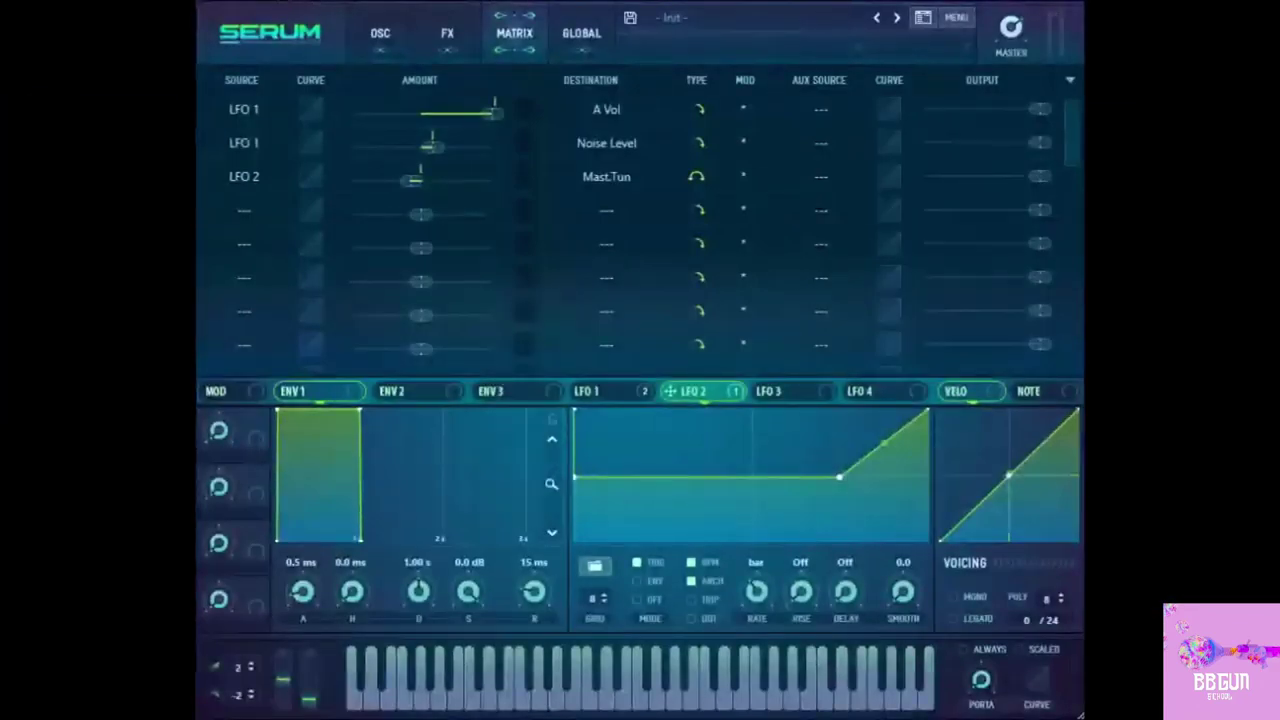
left_click_drag(577, 407, 577, 474)
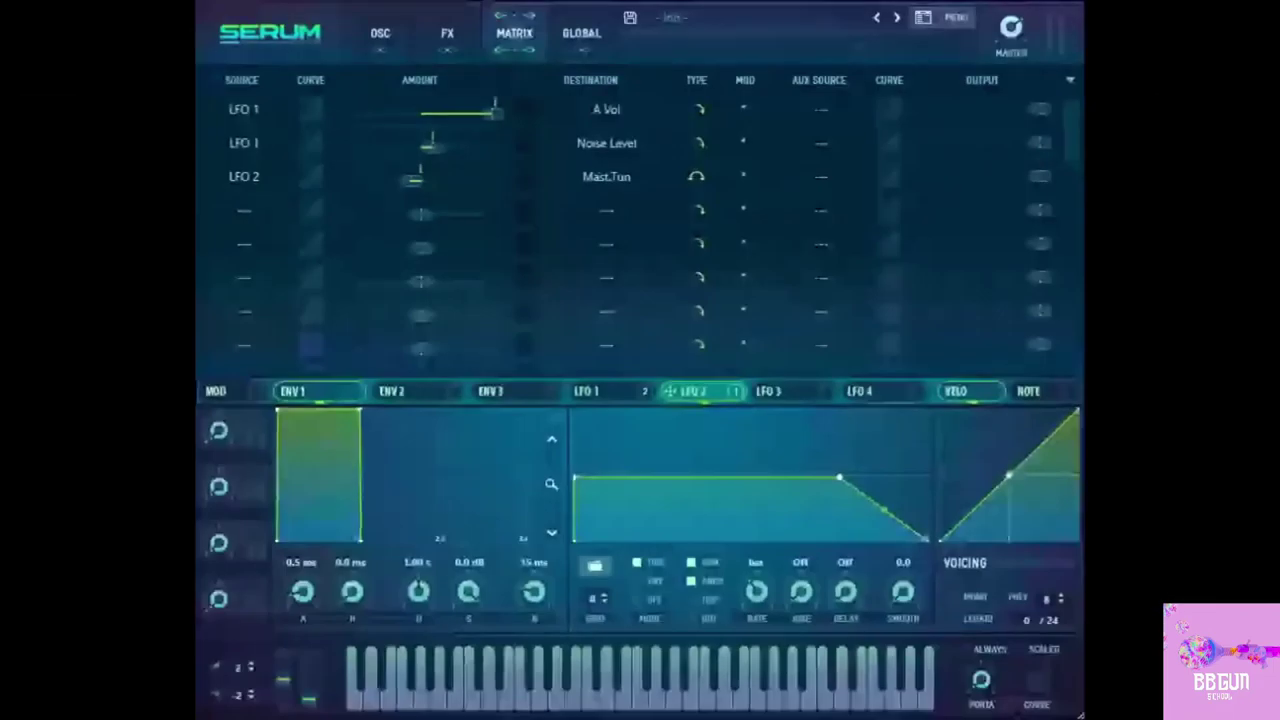
left_click_drag(928, 541, 928, 409)
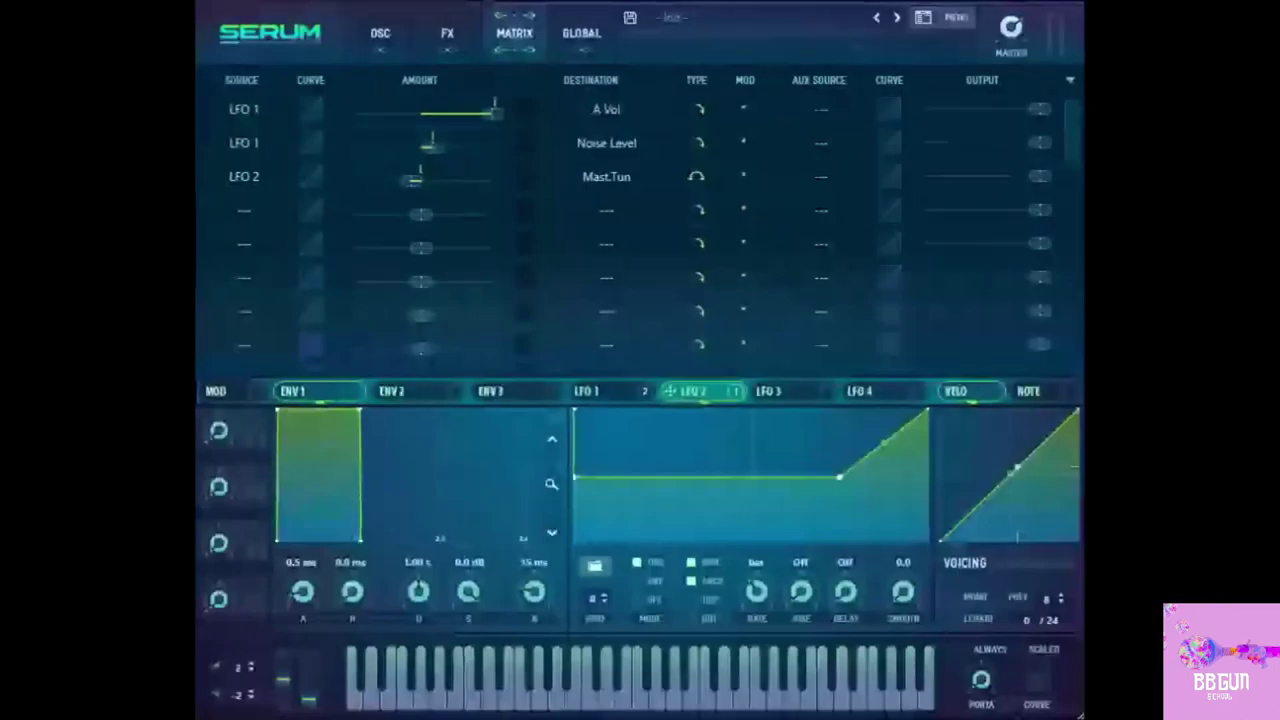
Step: Move the Pattern 1 clip on Track 4 later so it starts with the third automation clip
left_click(523, 131)
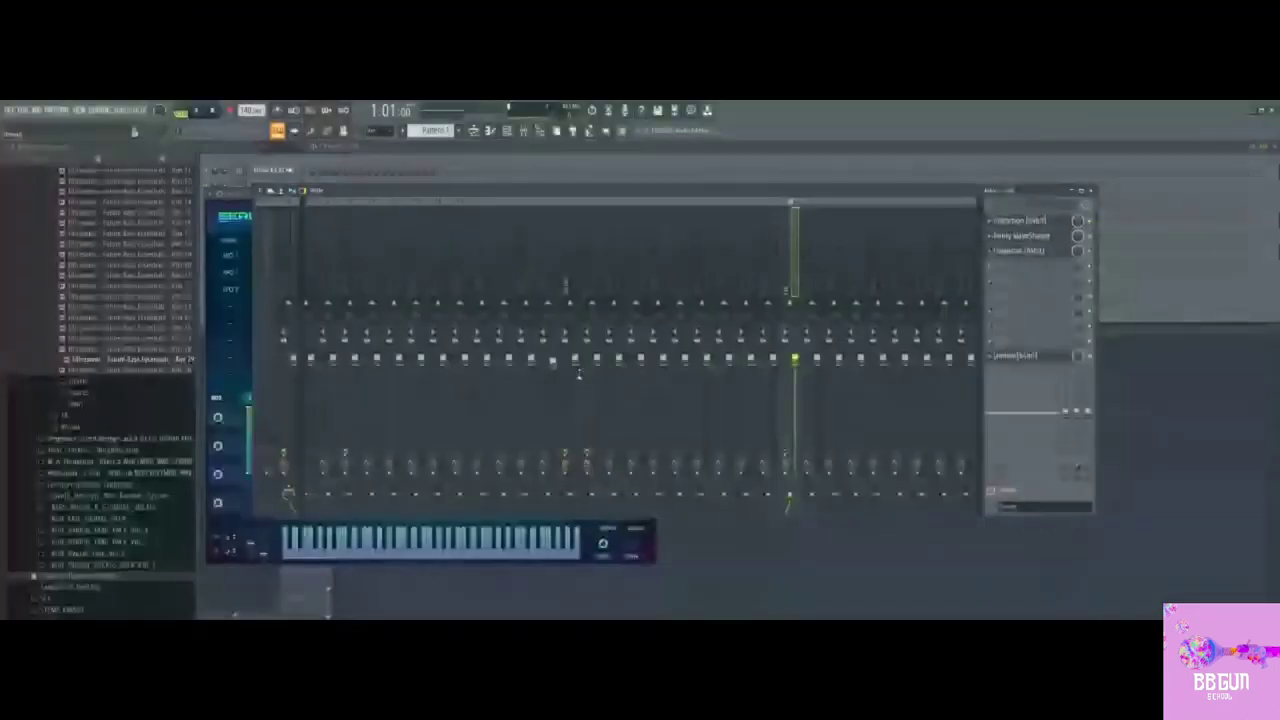
left_click(556, 364)
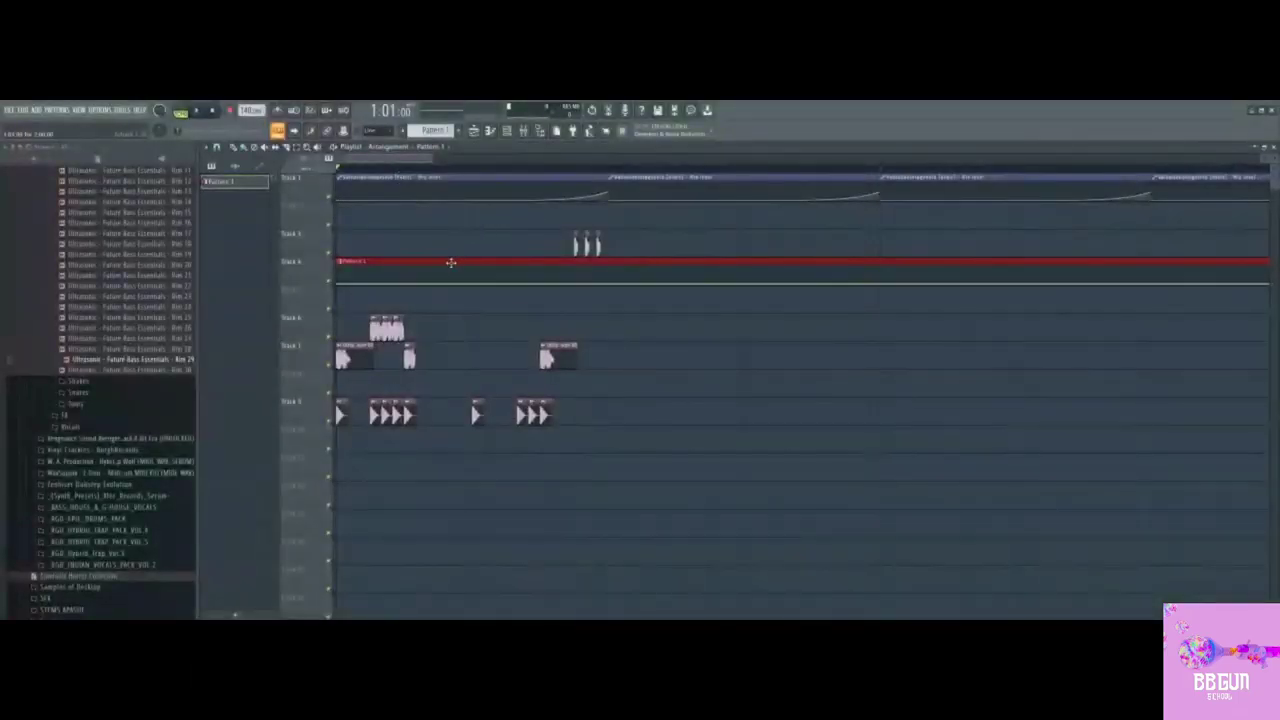
left_click_drag(451, 262, 845, 262)
scroll(386, 257, "up", 1)
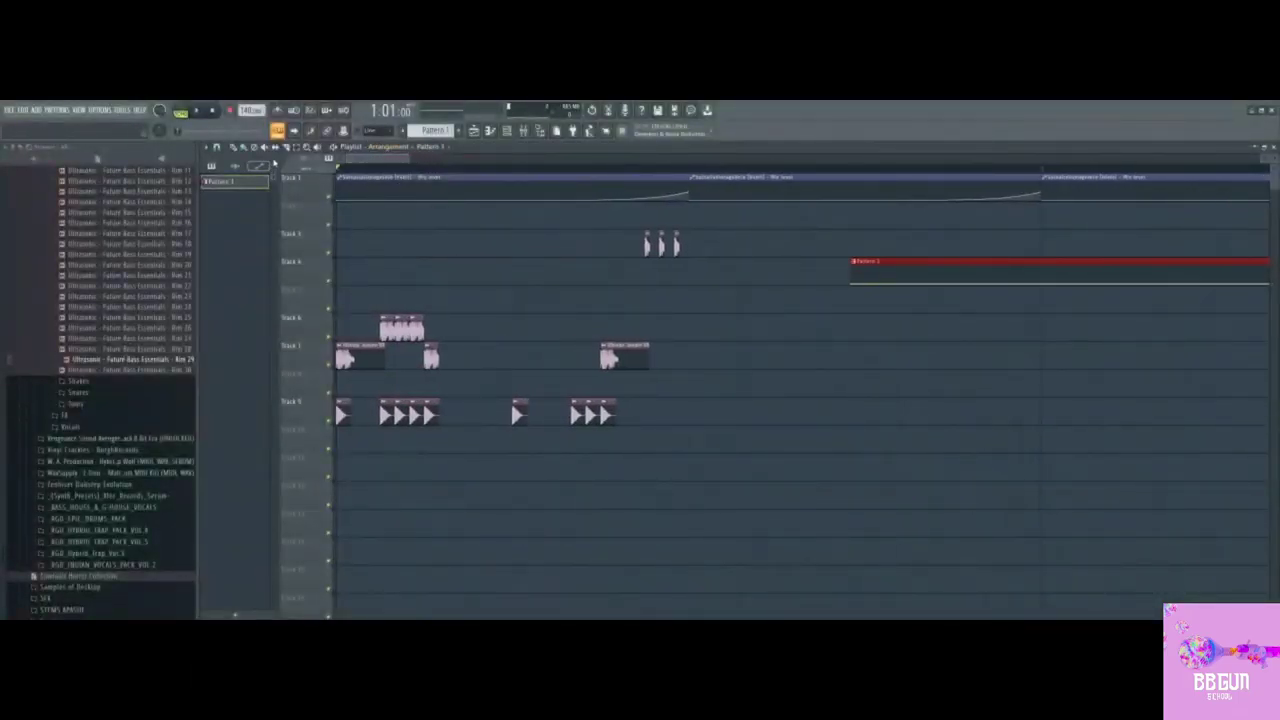
scroll(440, 169, "down", 2)
left_click_drag(734, 274, 845, 274)
scroll(489, 171, "down", 1)
scroll(489, 171, "down", 1)
left_click_drag(755, 282, 772, 277)
left_click(789, 255)
right_click(797, 255)
scroll(498, 401, "up", 1)
scroll(190, 347, "down", 2)
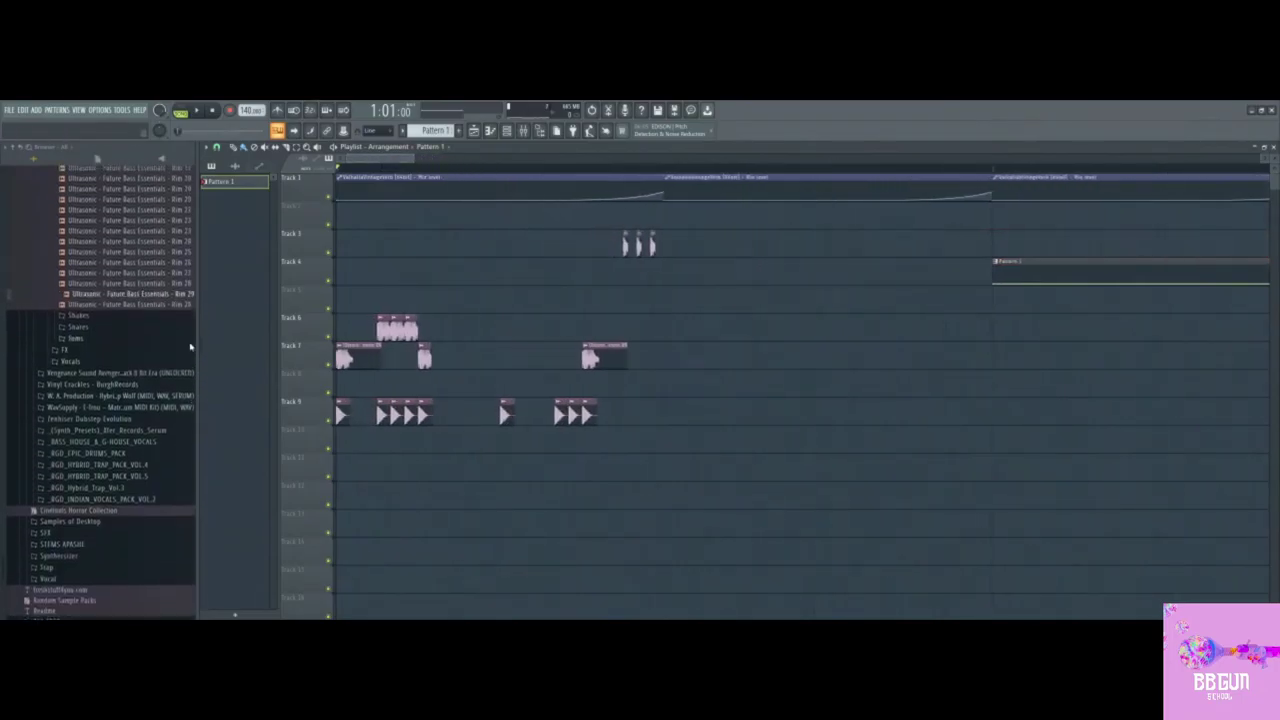
Step: Open the Rim 15 sample's channel settings, adjust its precomputed effects and route it to a mixer track
scroll(116, 342, "up", 2)
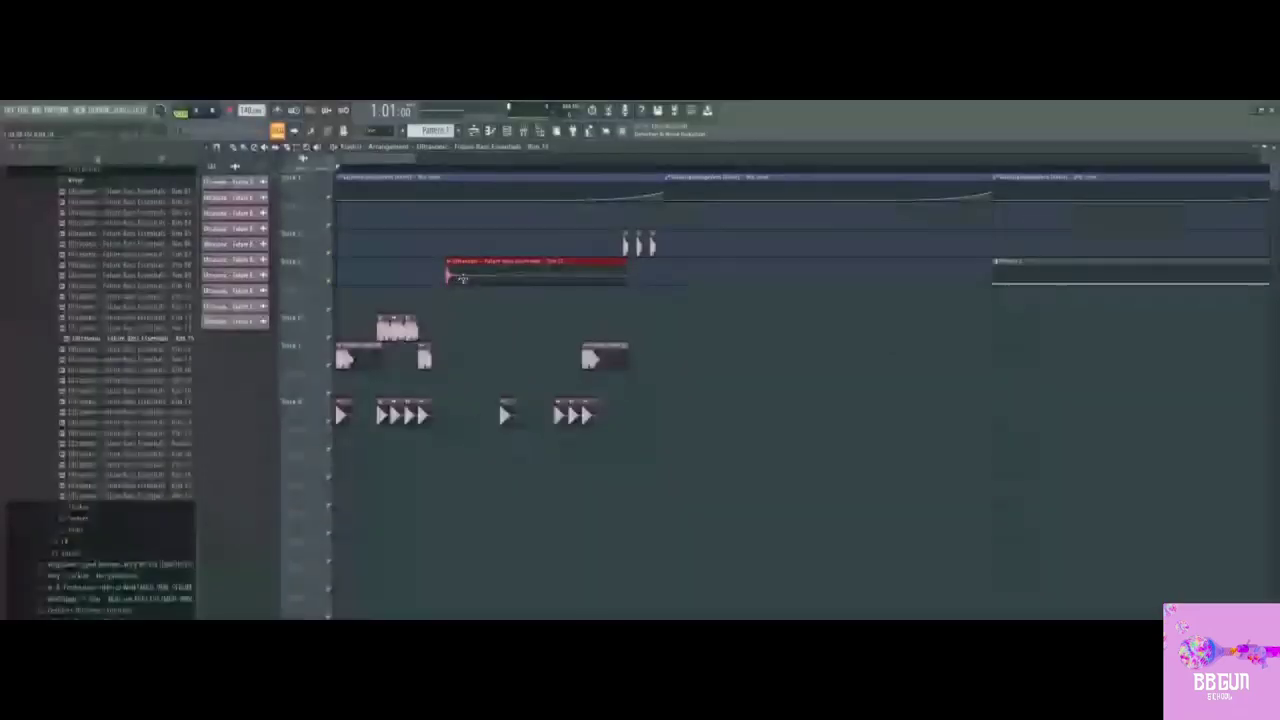
double_click(463, 279)
left_click_drag(393, 343, 393, 434)
left_click(378, 287)
left_click(380, 323)
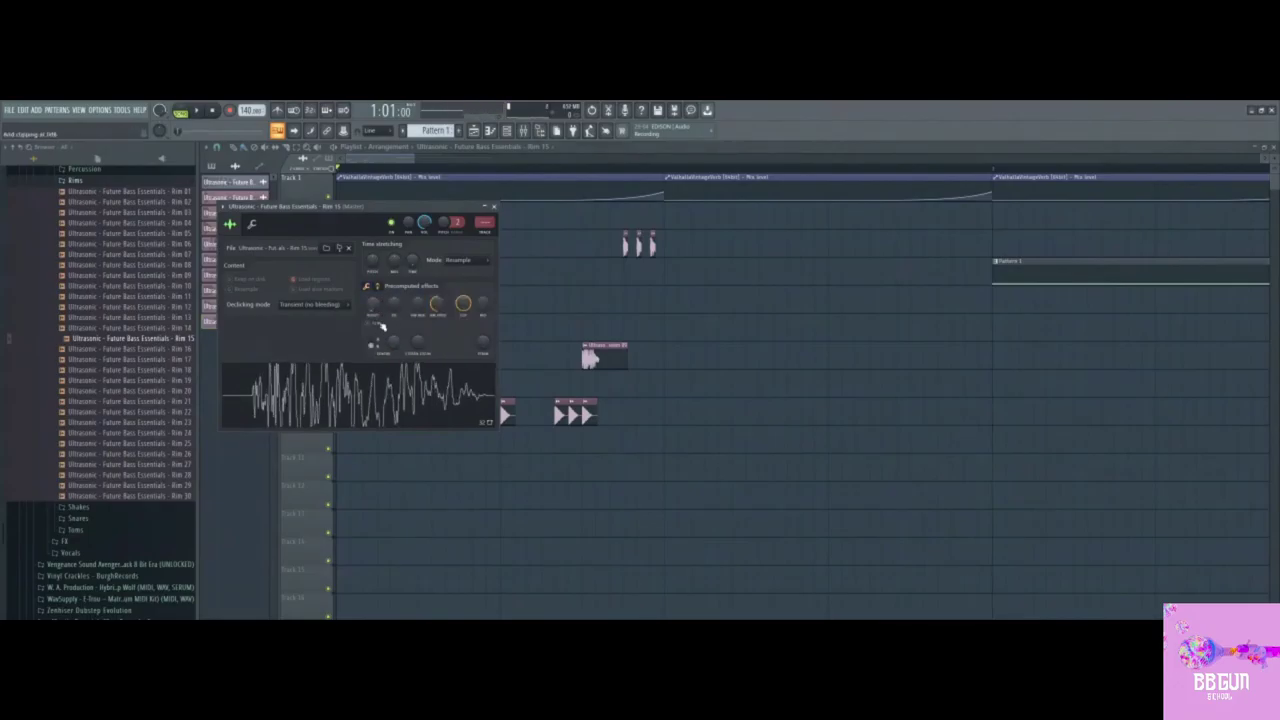
left_click_drag(484, 223, 485, 215)
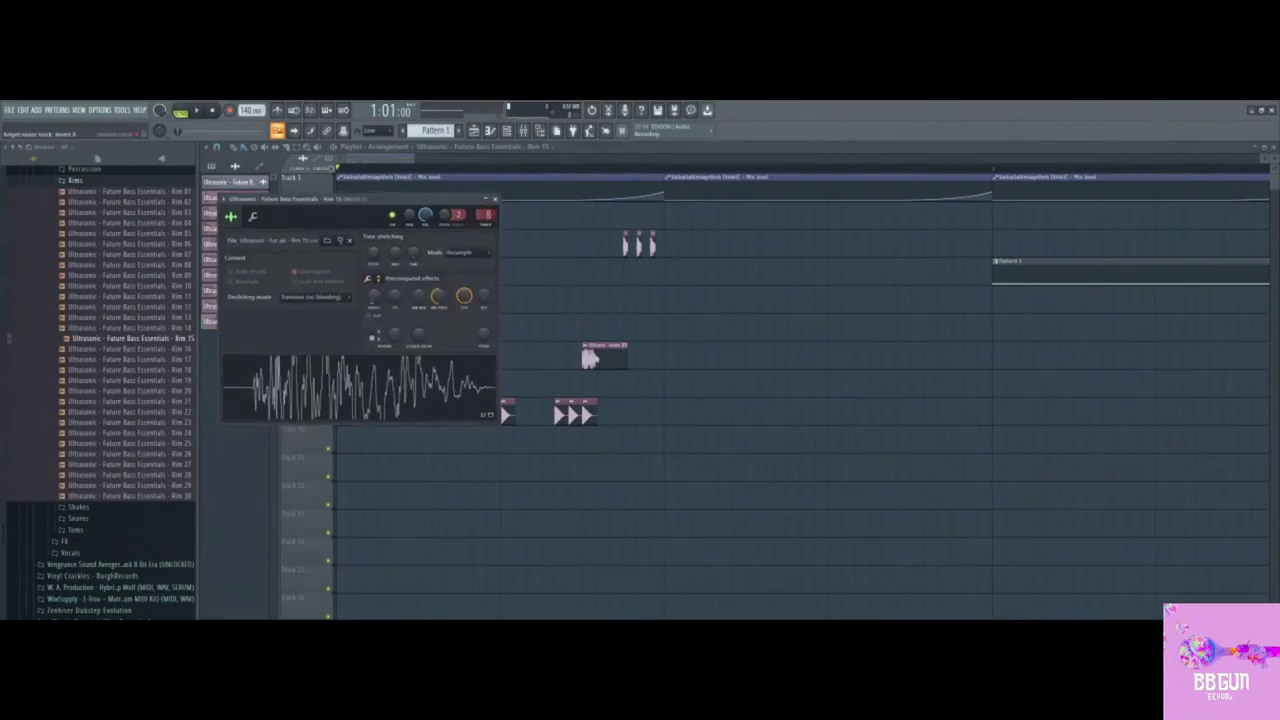
left_click_drag(486, 215, 486, 209)
Step: Clear the short clips from Track 3 and the rim clip from Track 4, and audition the pattern
left_click(609, 300)
right_click(609, 300)
key("space")
key("space")
scroll(366, 170, "up", 1)
key("space")
key("space")
key("space")
key("space")
key("space")
key("space")
scroll(396, 174, "down", 1)
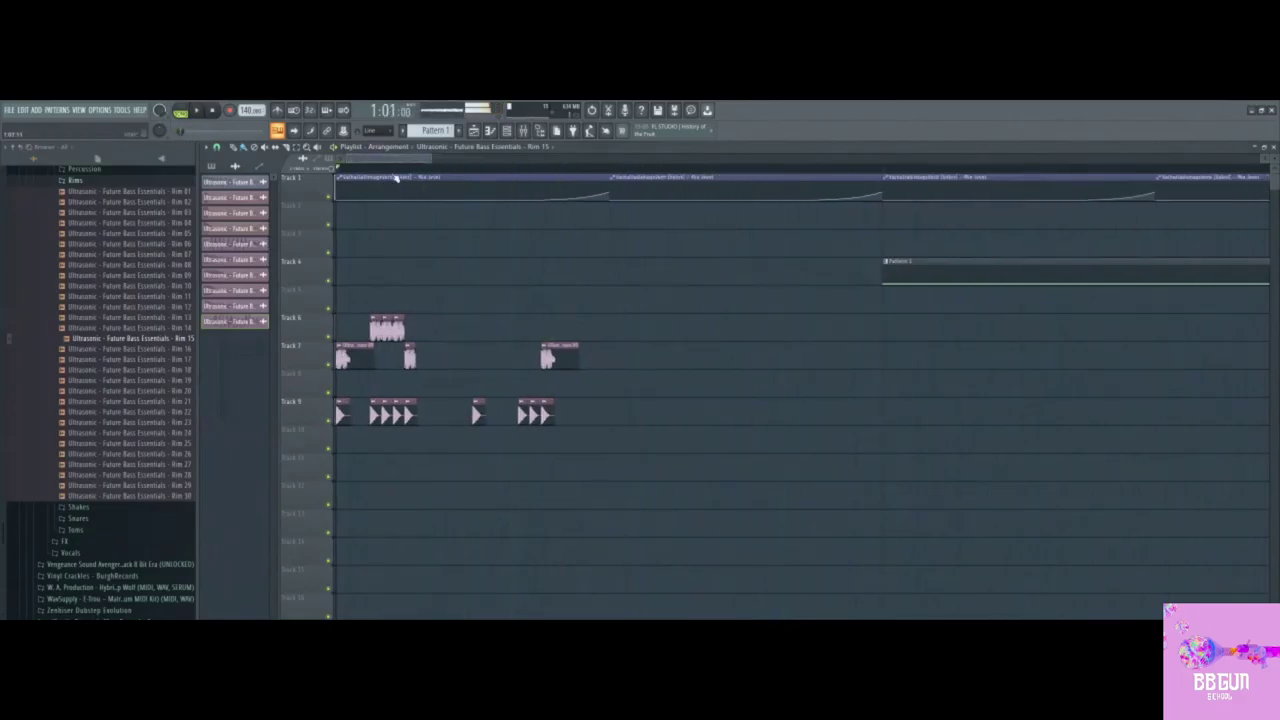
Step: Try a Percussion 09 clip on Track 5 after the existing pattern and audition it
double_click(539, 364)
key("space")
left_click(605, 308)
right_click(611, 308)
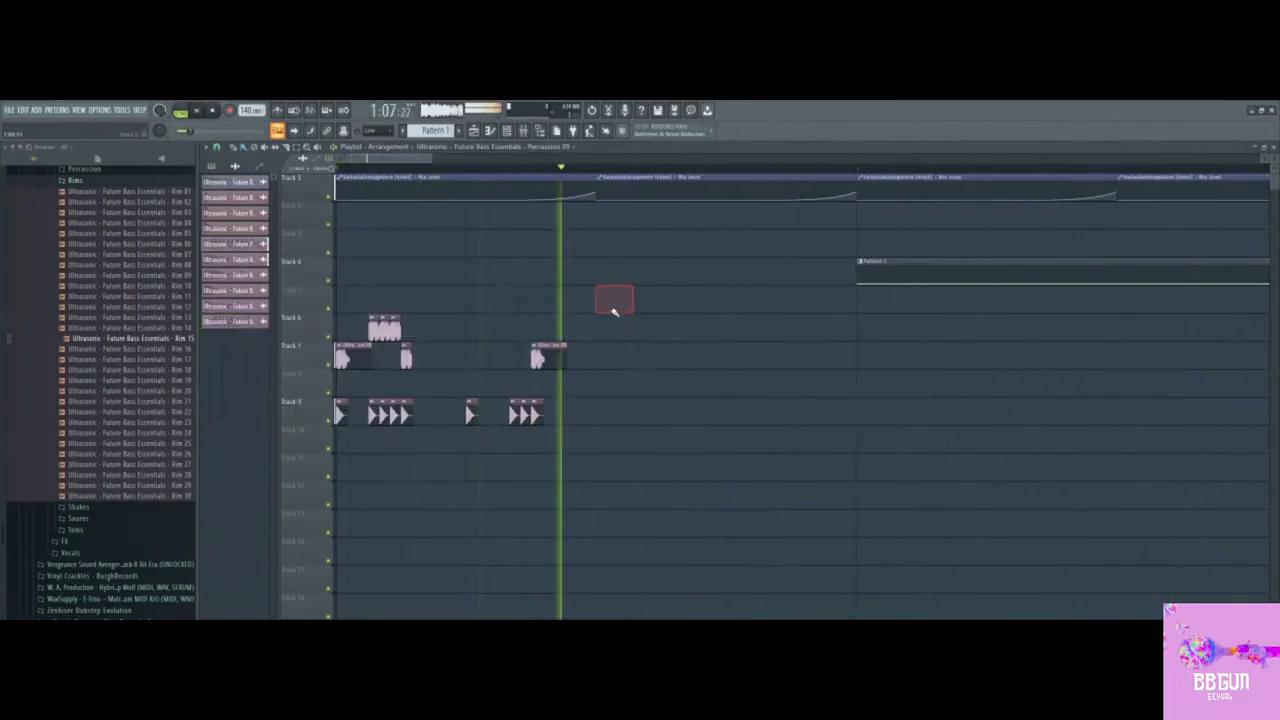
key("space")
Step: Place a Rim 15 clip on Track 6 at the start of the second automation clip and audition it
left_click(249, 324)
left_click(597, 328)
key("space")
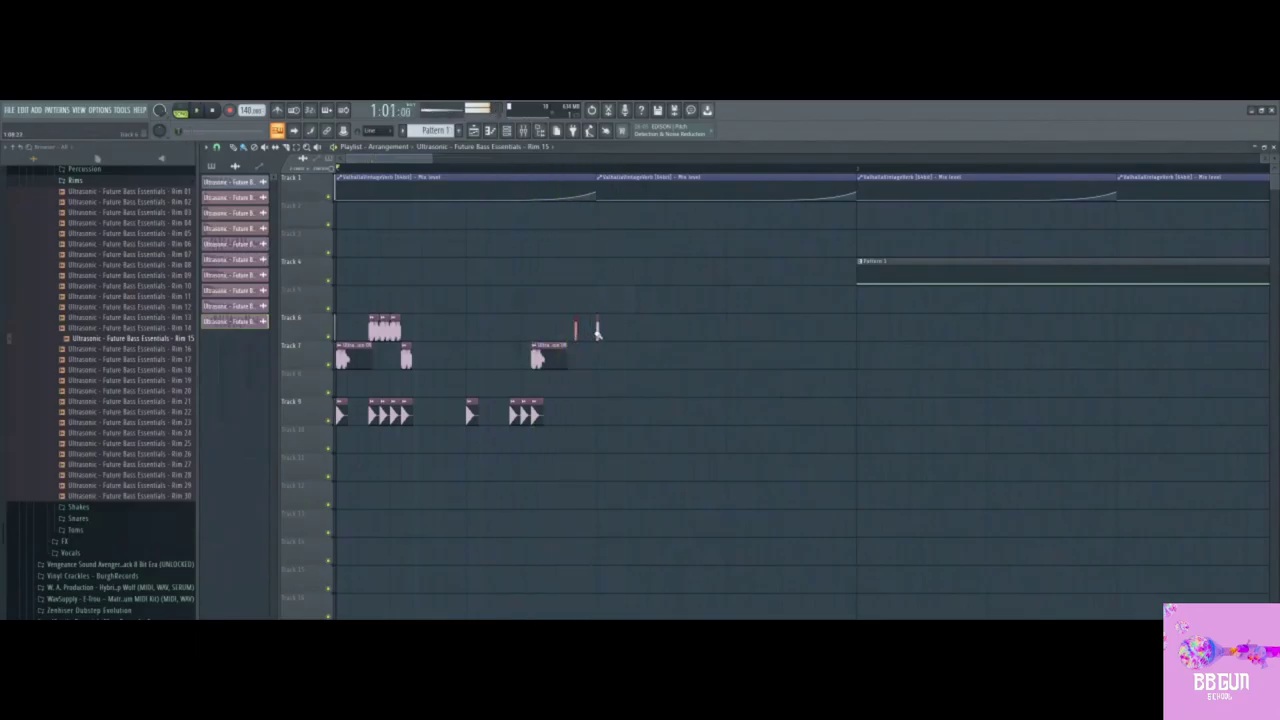
key("space")
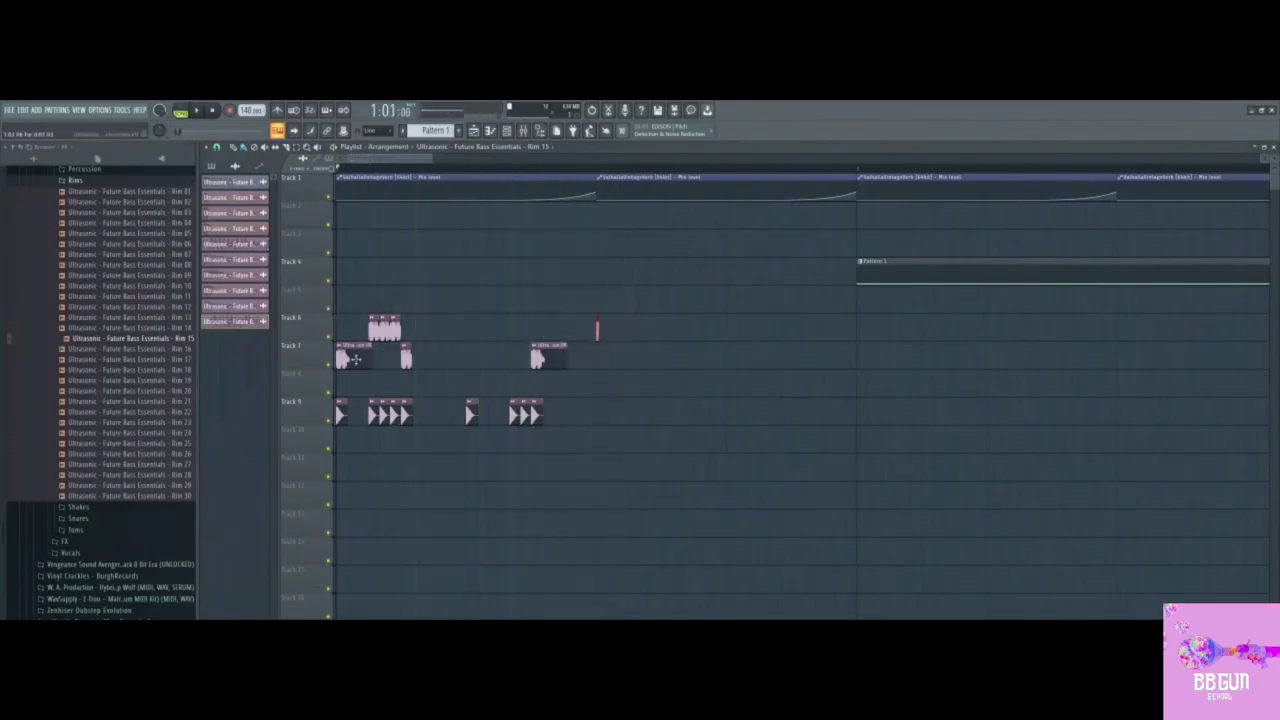
Step: Place a Percussion 09 clip on Track 7 directly below the Rim 15 clip and play the pattern back
left_click(243, 245)
left_click(599, 366)
key("space")
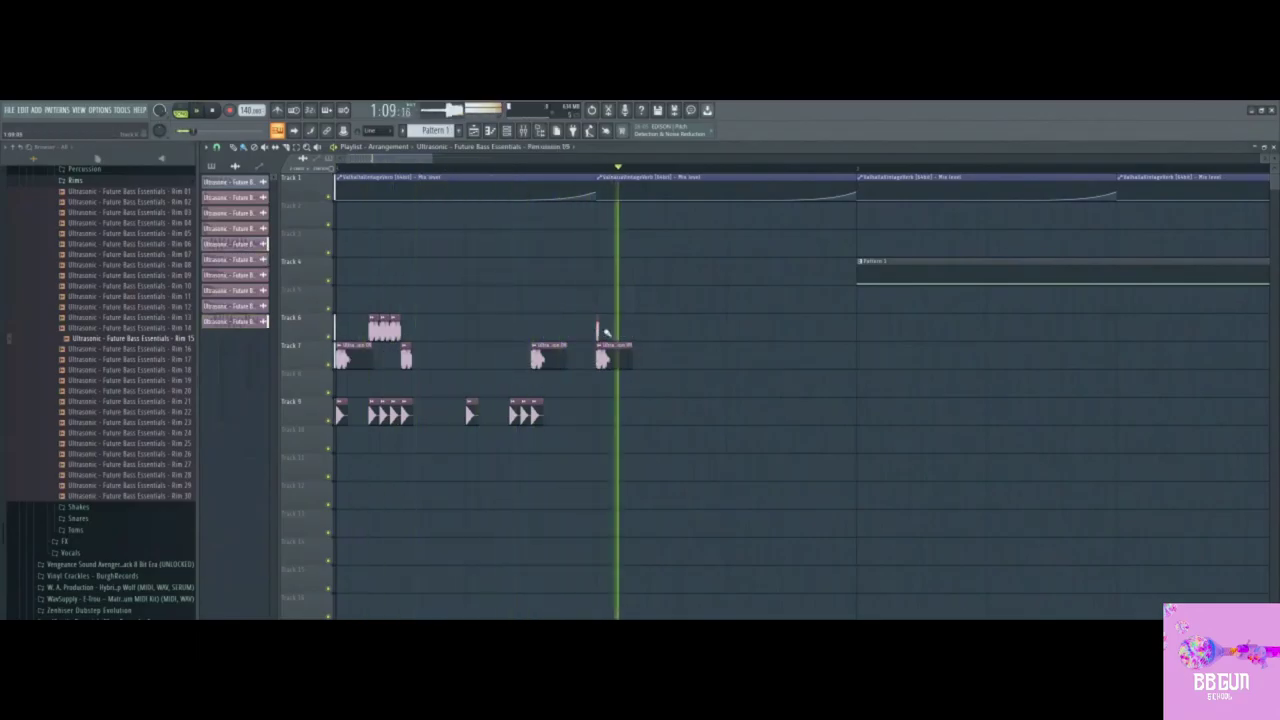
key("space")
left_click(598, 329)
key("space")
key("space")
Step: Add another Percussion 09 clip shortly after the last one and move it from Track 6 to Track 7
left_click(675, 331)
scroll(452, 168, "down", 2)
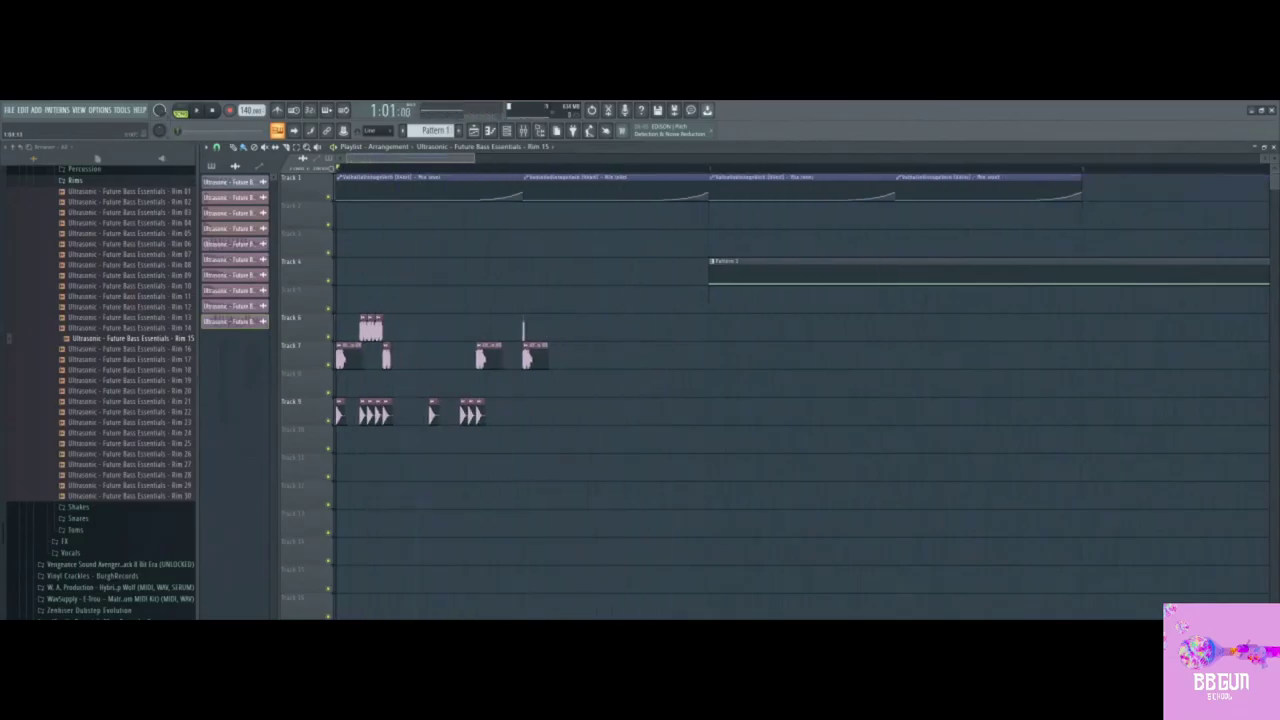
scroll(422, 166, "down", 1)
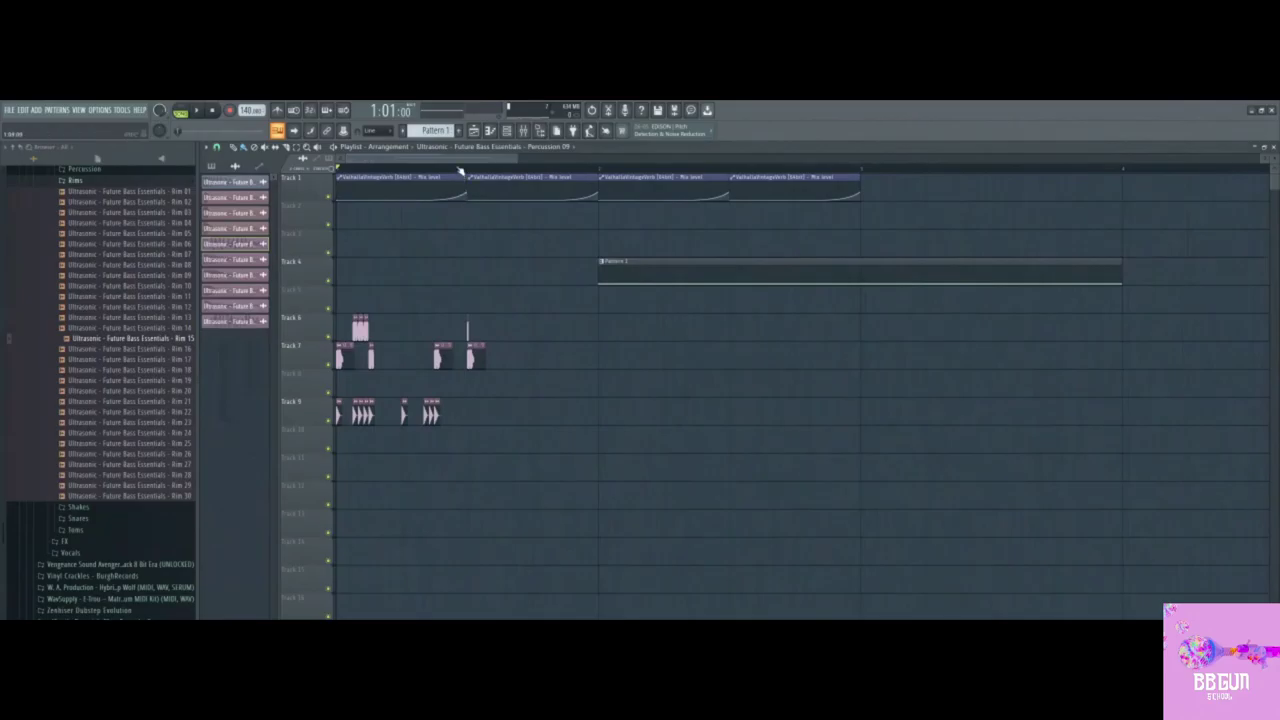
left_click(460, 170)
scroll(458, 170, "down", 1)
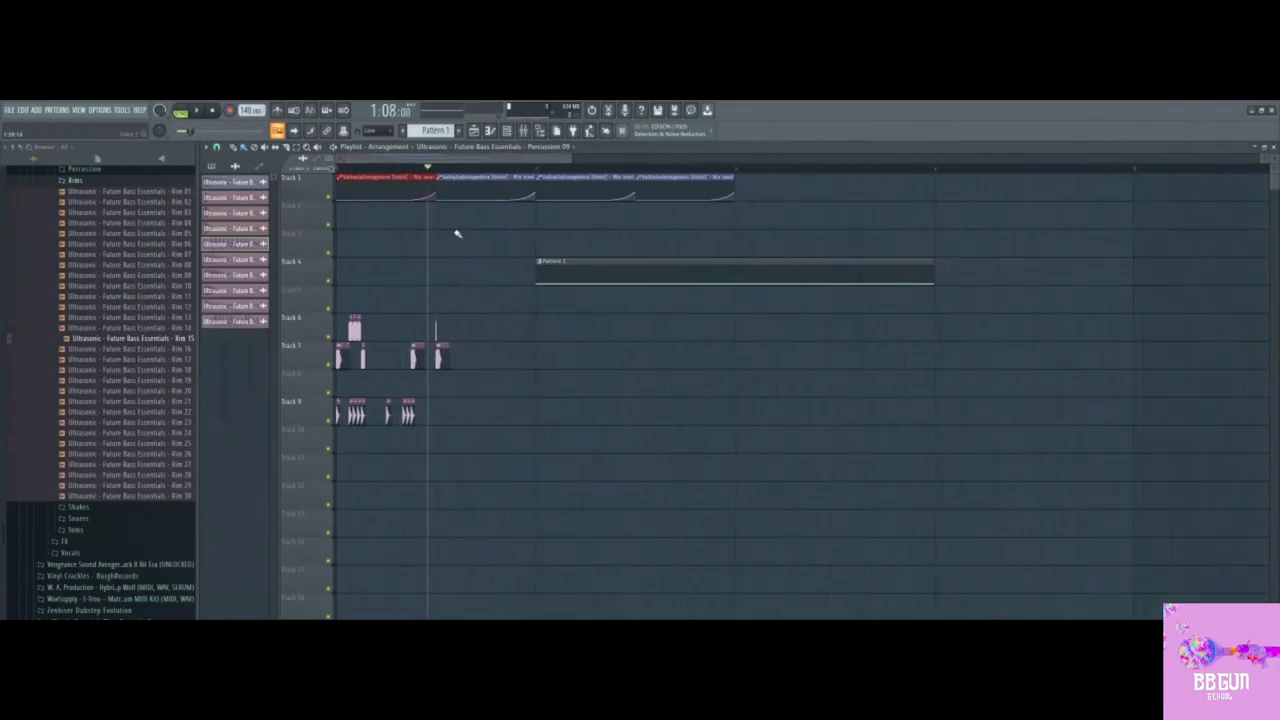
left_click(464, 330)
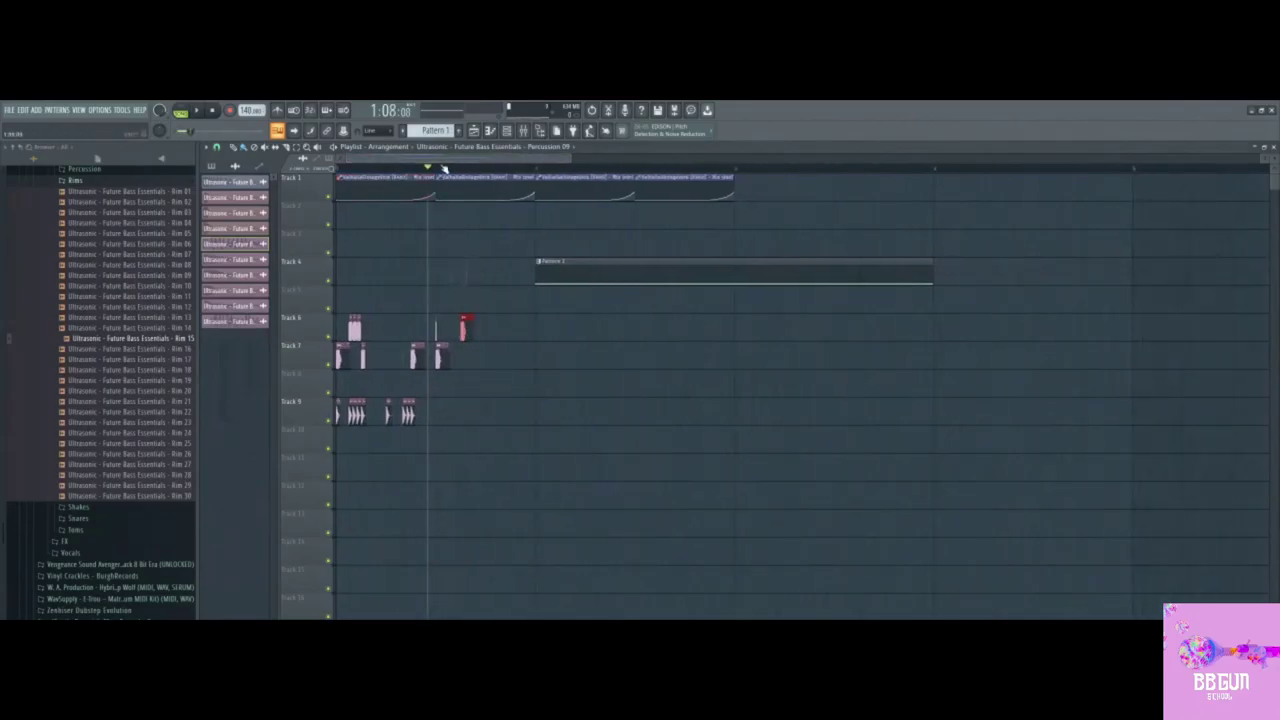
scroll(444, 168, "up", 2)
left_click_drag(600, 330, 600, 358)
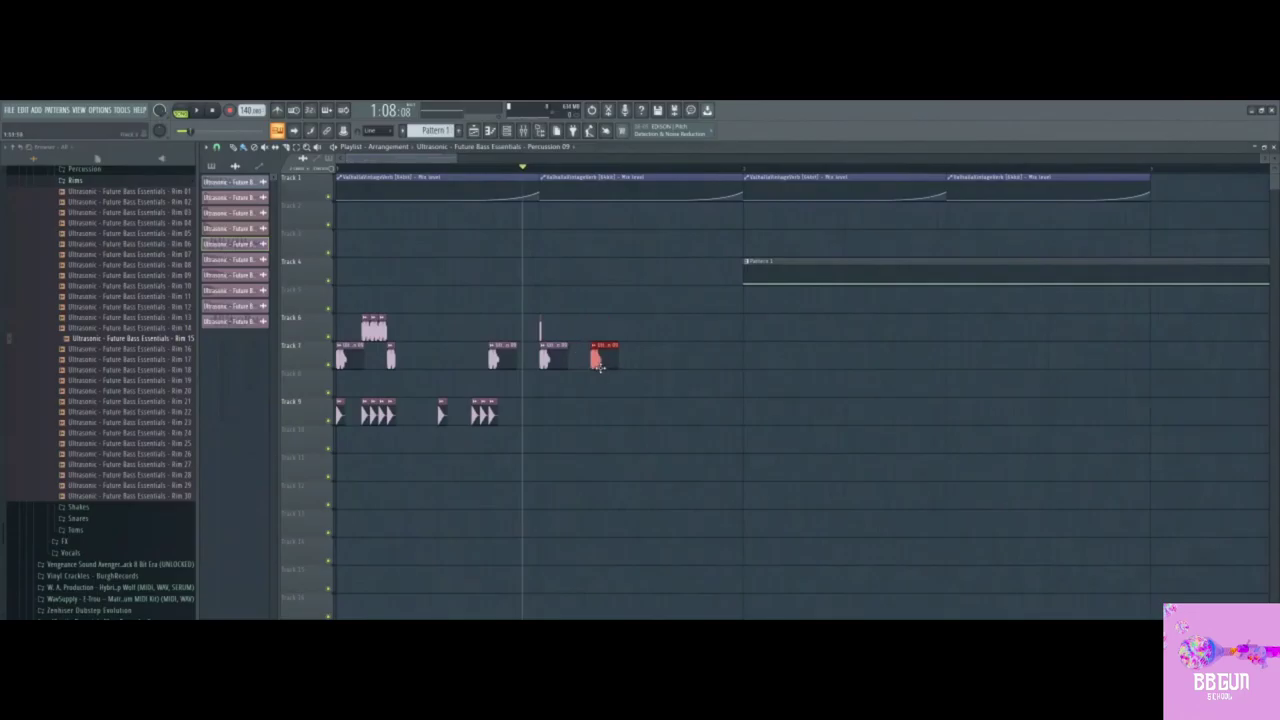
Step: Place three Percussion 30 clips on Track 9 around the last Percussion 09 clip
left_click(388, 418)
left_click(584, 412)
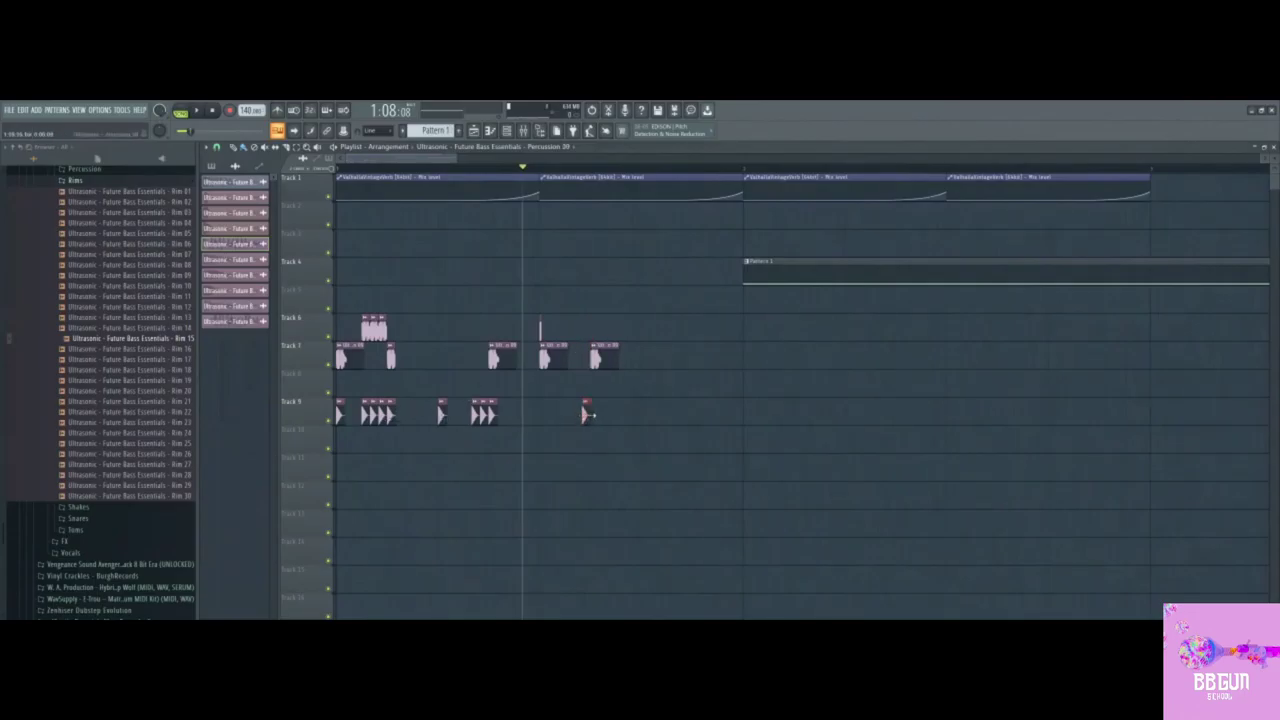
left_click(542, 412)
left_click(560, 414)
right_click(563, 414)
right_click(586, 414)
right_click(545, 416)
left_click(596, 415)
left_click(578, 418)
left_click(584, 390)
left_click(585, 412)
Step: Play the pattern from the start and remove the middle one of the three new Track 9 clips
key("space")
key("space")
left_click(370, 169)
key("space")
scroll(400, 180, "down", 2)
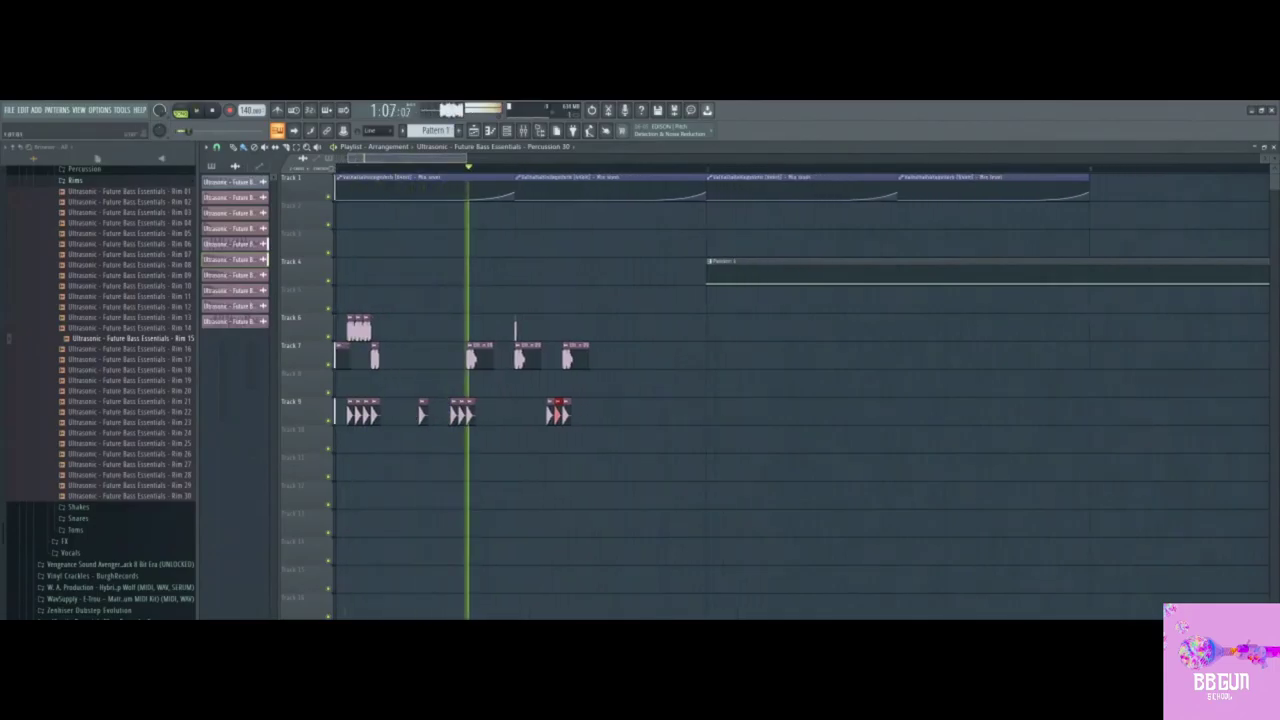
key("space")
key("space")
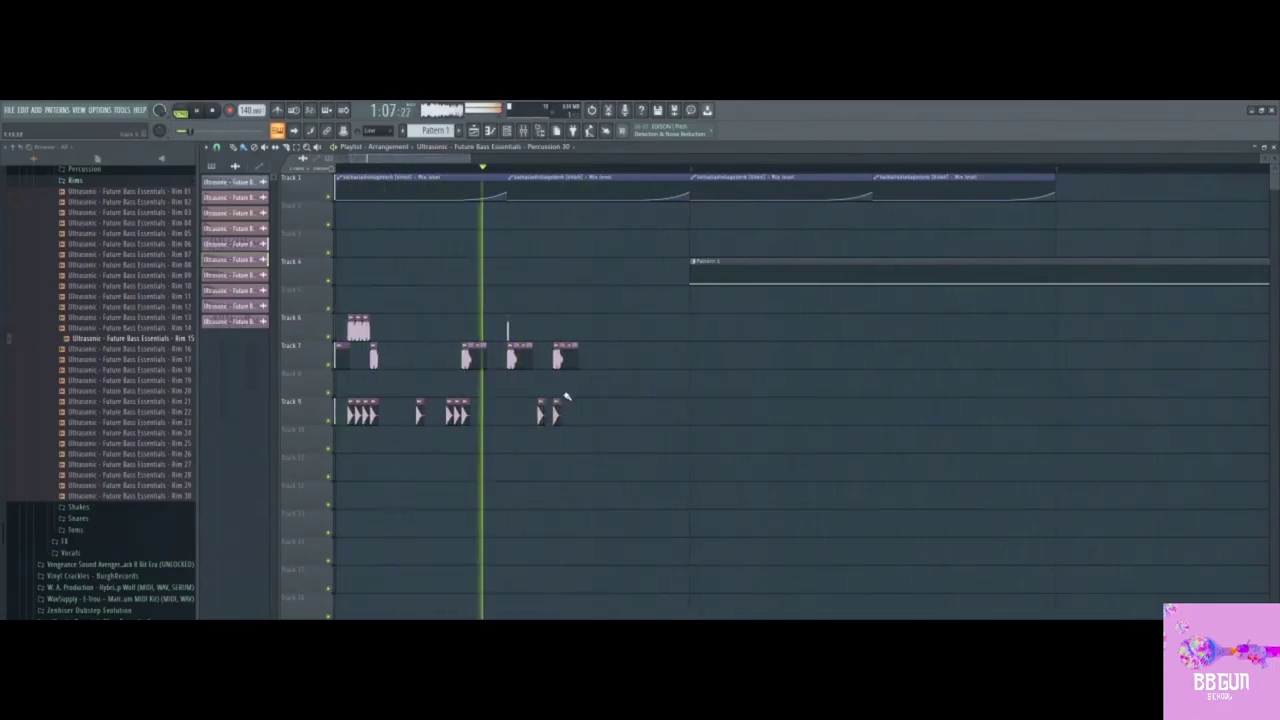
Step: Delete the last Percussion 30 clip on Track 9 and the last Percussion 09 clip on Track 7, then audition the pattern
key("space")
right_click(558, 410)
right_click(560, 356)
key("space")
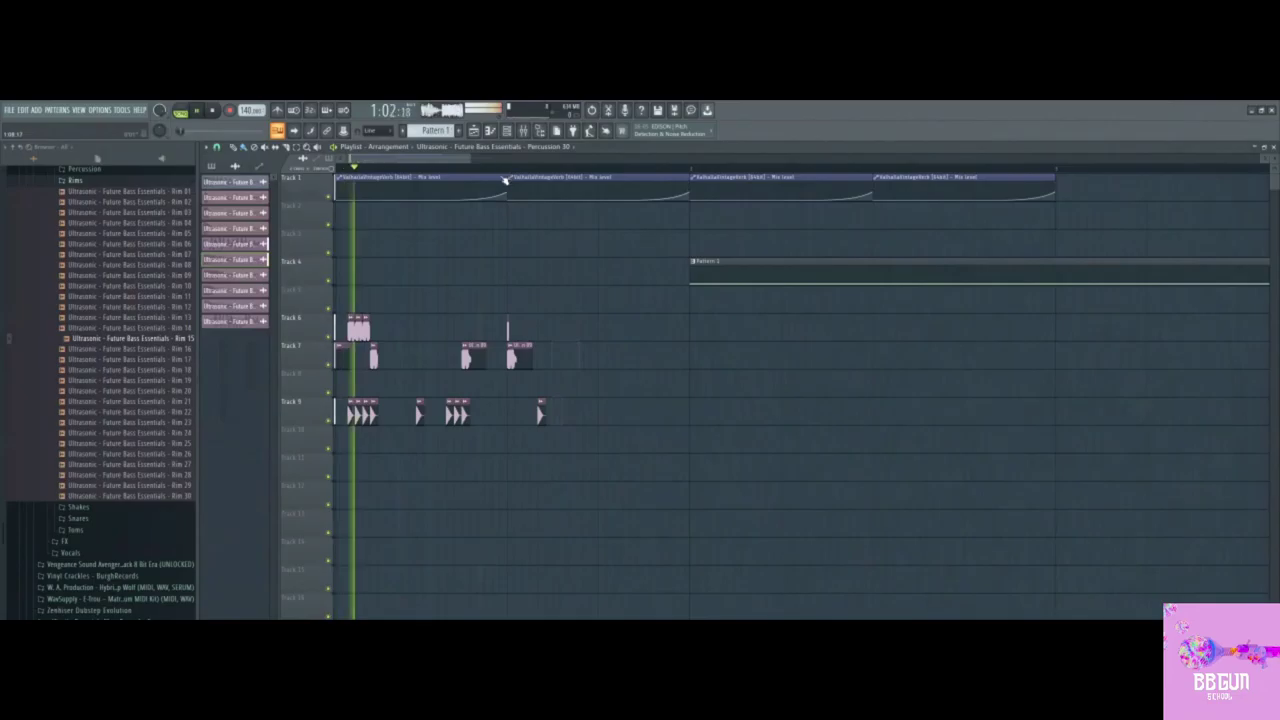
key("space")
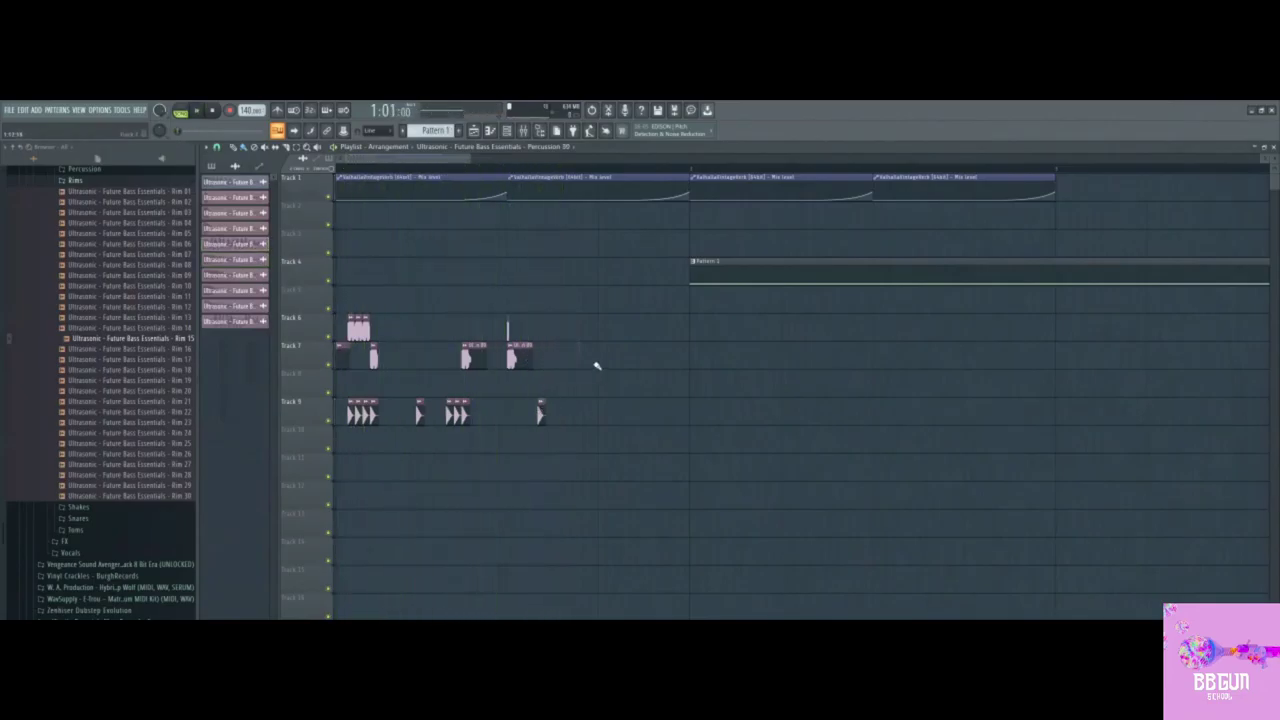
Step: Place a Percussion 09 clip on Track 7 midway through the second automation clip and audition it
left_click(600, 357)
key("space")
key("space")
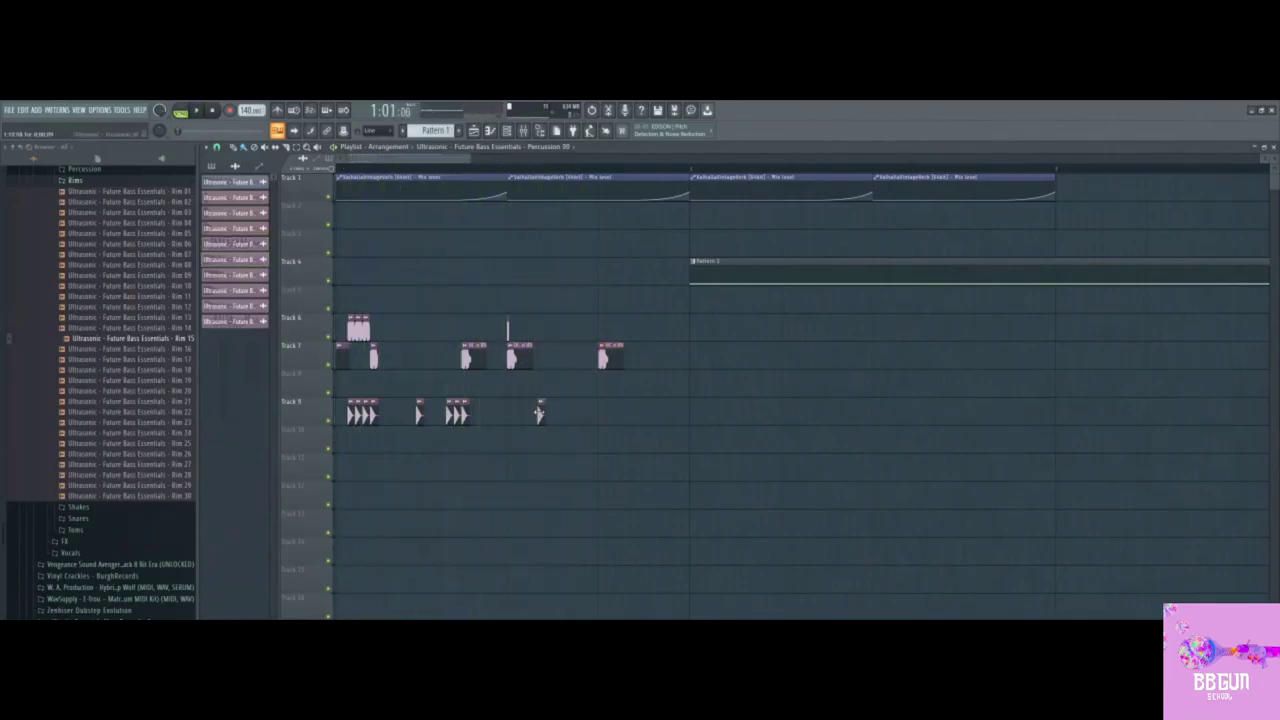
Step: Place short Rim 15 hits in a row on Track 8 right after the last Track 9 clip and play the pattern back
left_click(511, 330)
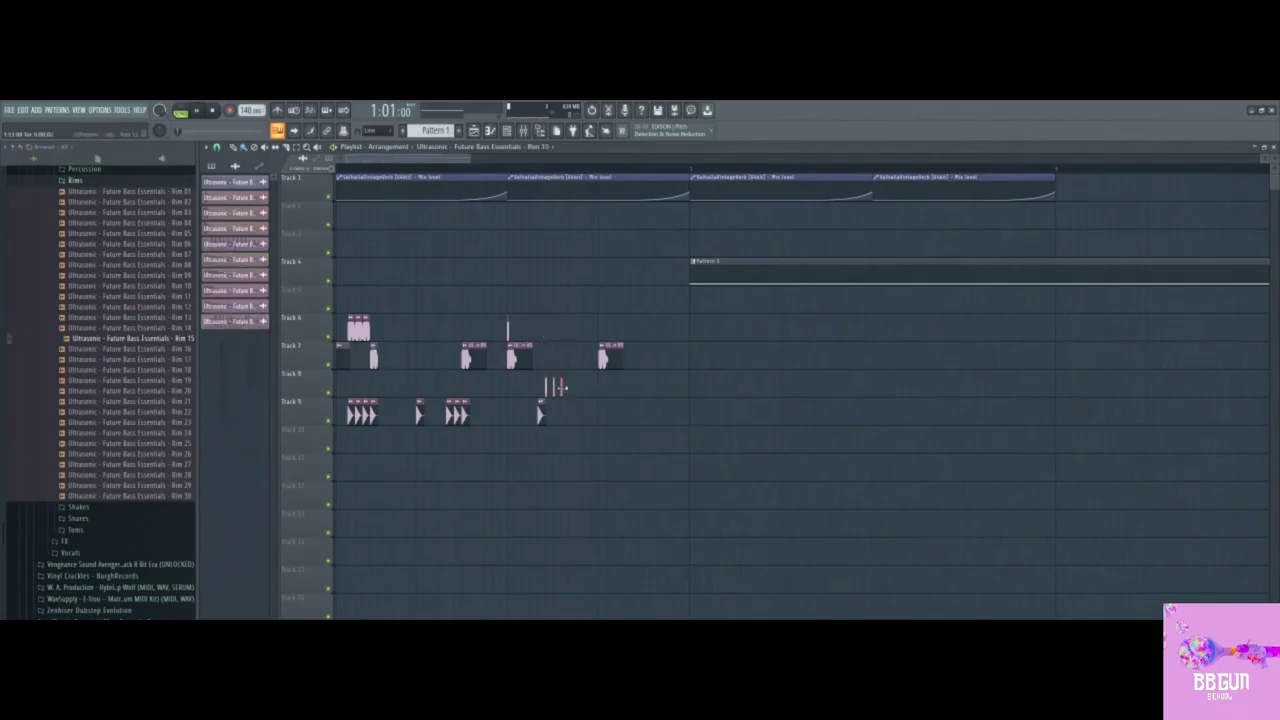
key("space")
key("space")
key("space")
key("space")
Step: Preview Rims samples and place a Rim 19 clip on Track 8 directly below the last Percussion 09 clip
left_click(602, 360)
left_click(185, 424)
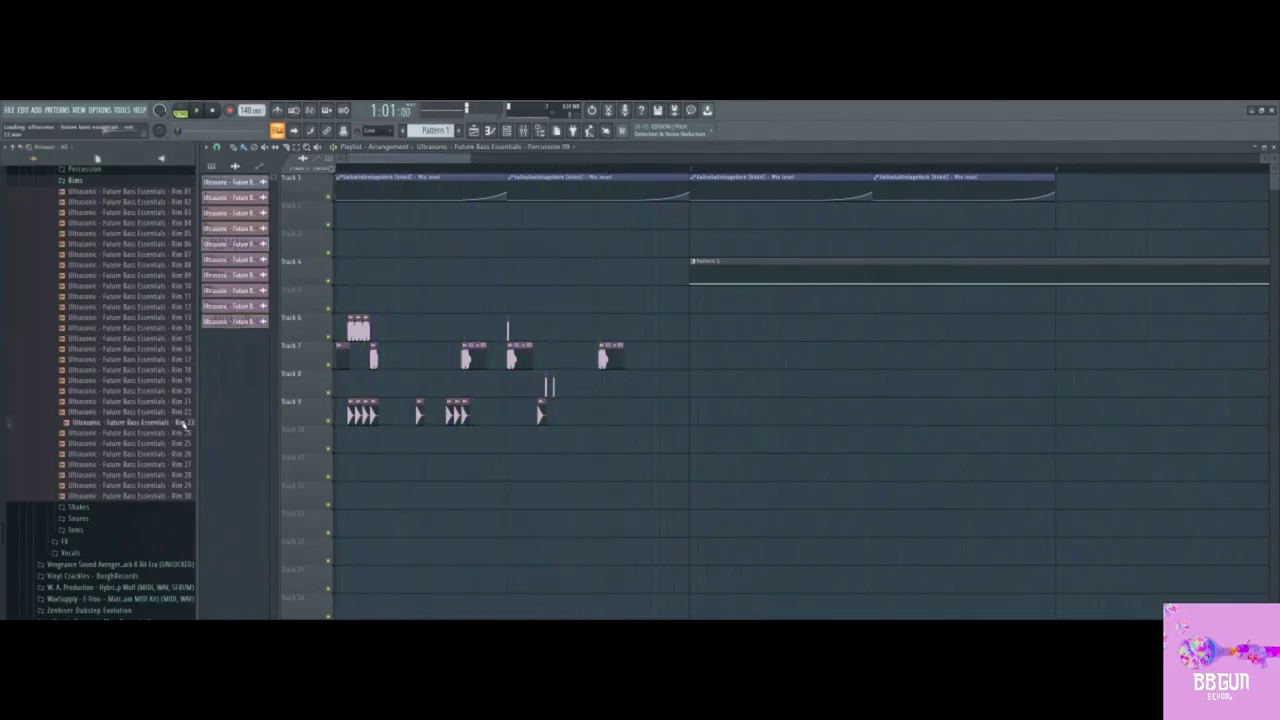
left_click(170, 383)
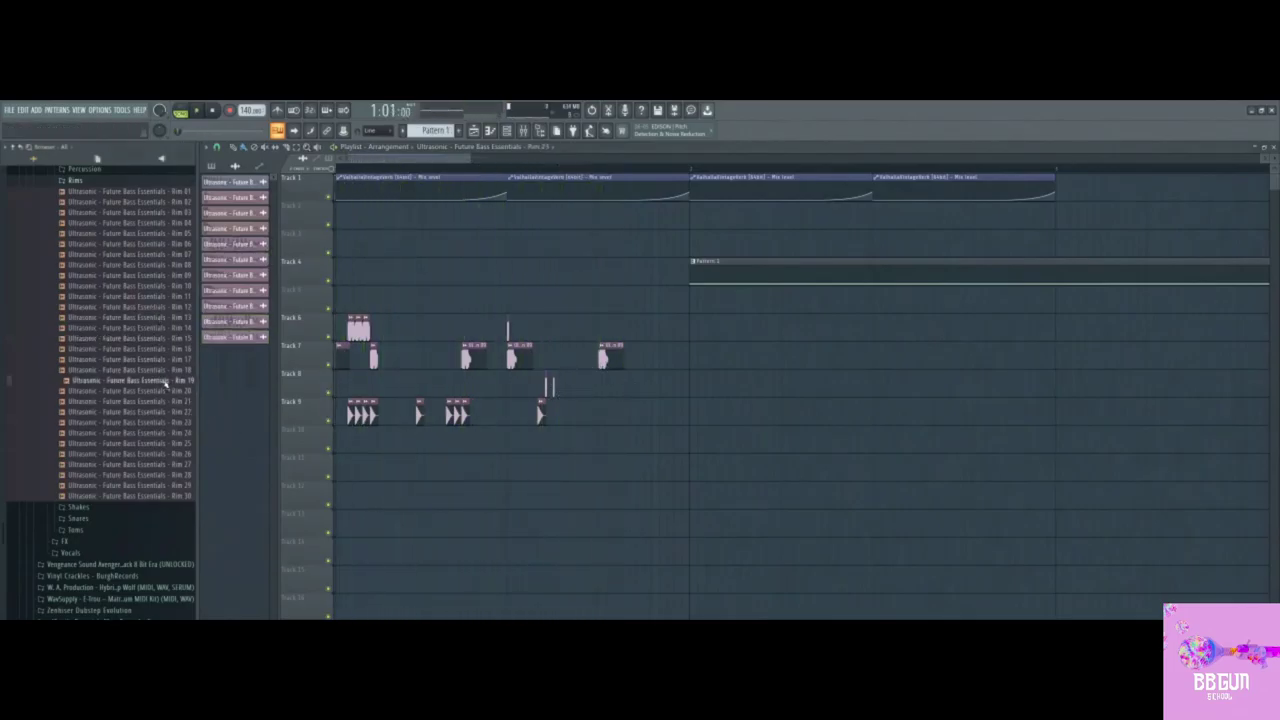
left_click_drag(167, 382, 613, 389)
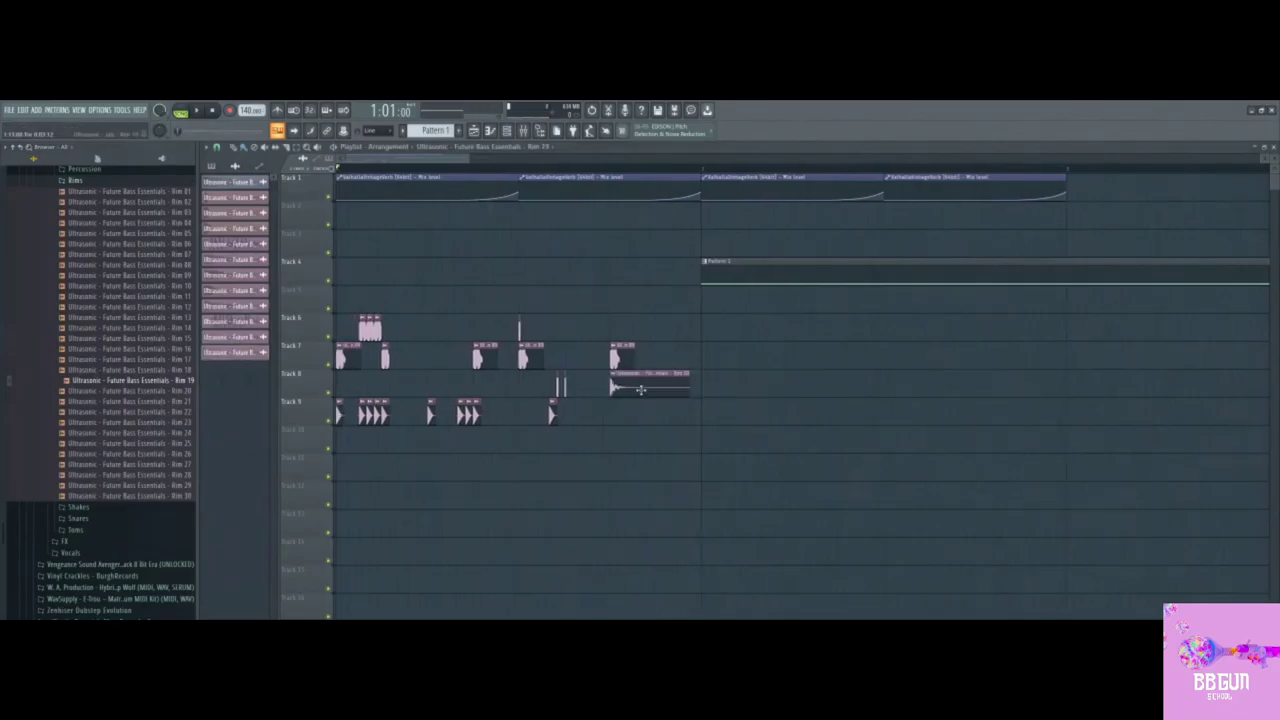
Step: Shorten the Rim 19 sample's length and route its channel to a mixer track
double_click(614, 385)
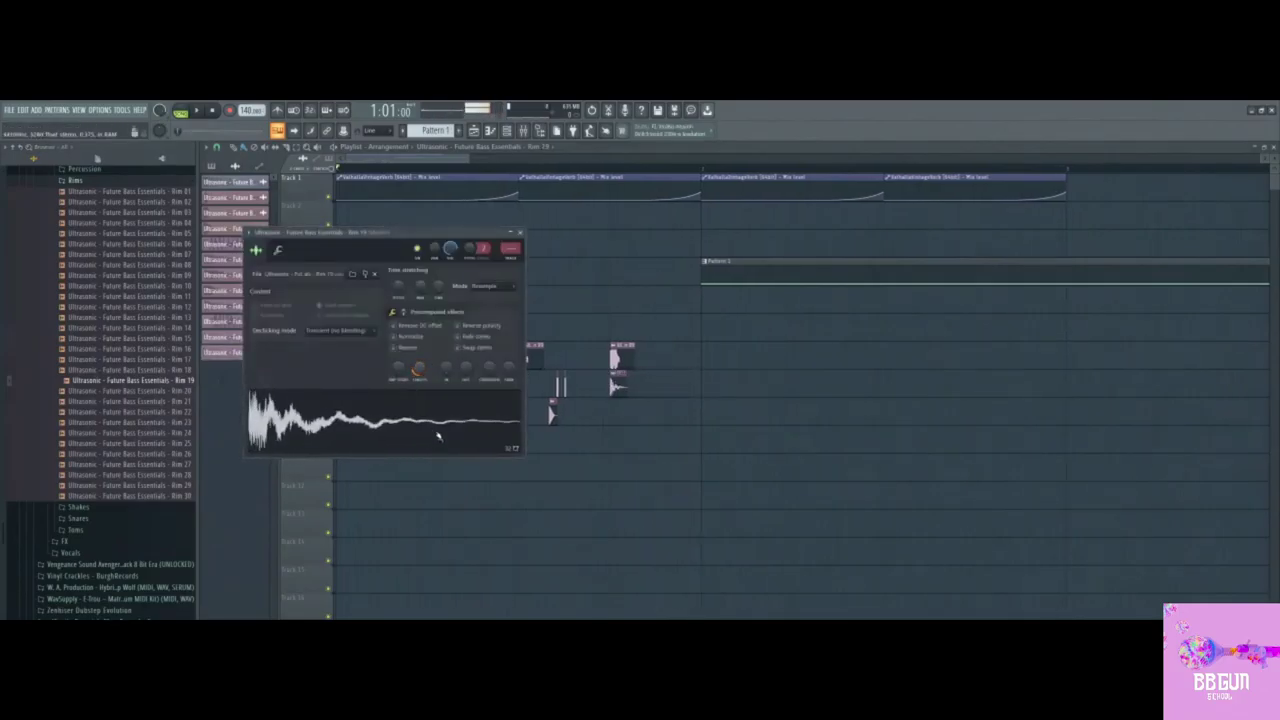
left_click_drag(419, 369, 419, 392)
left_click(511, 258)
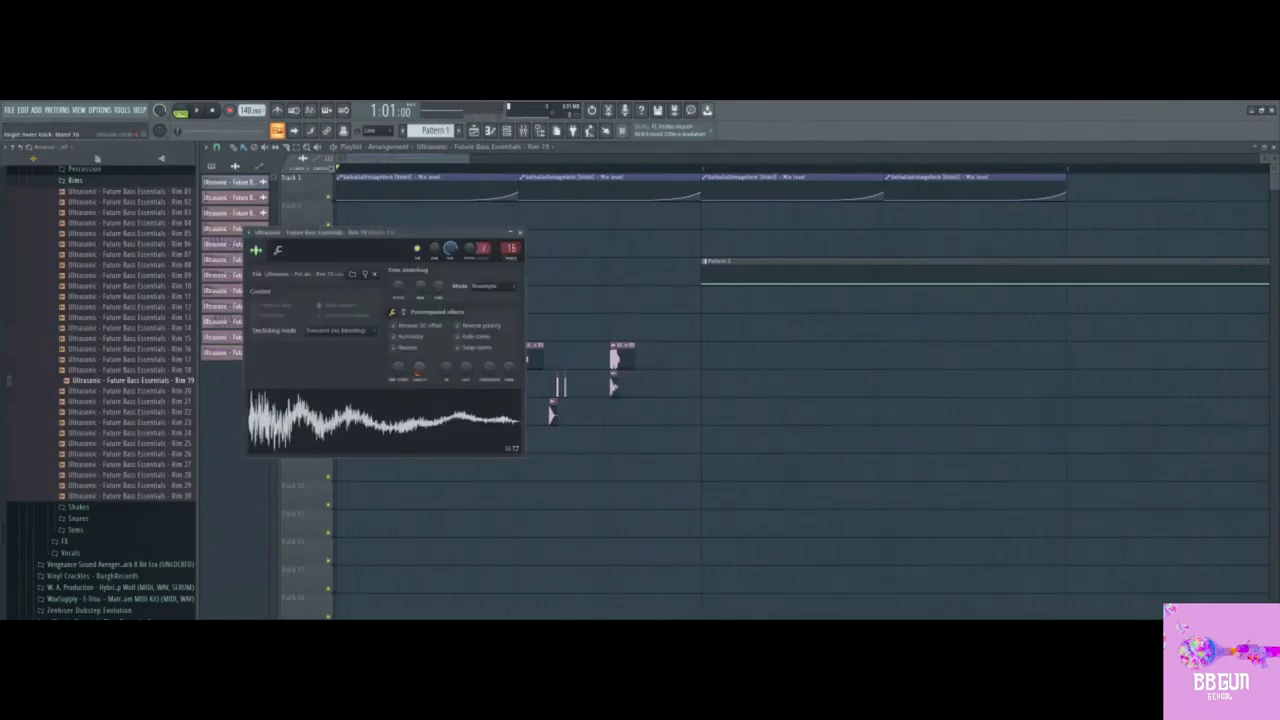
left_click(512, 415)
Step: Replace the Rim 19 clip on Track 8 with one placed shortly after the last Percussion 09 clip and audition the pattern
right_click(614, 387)
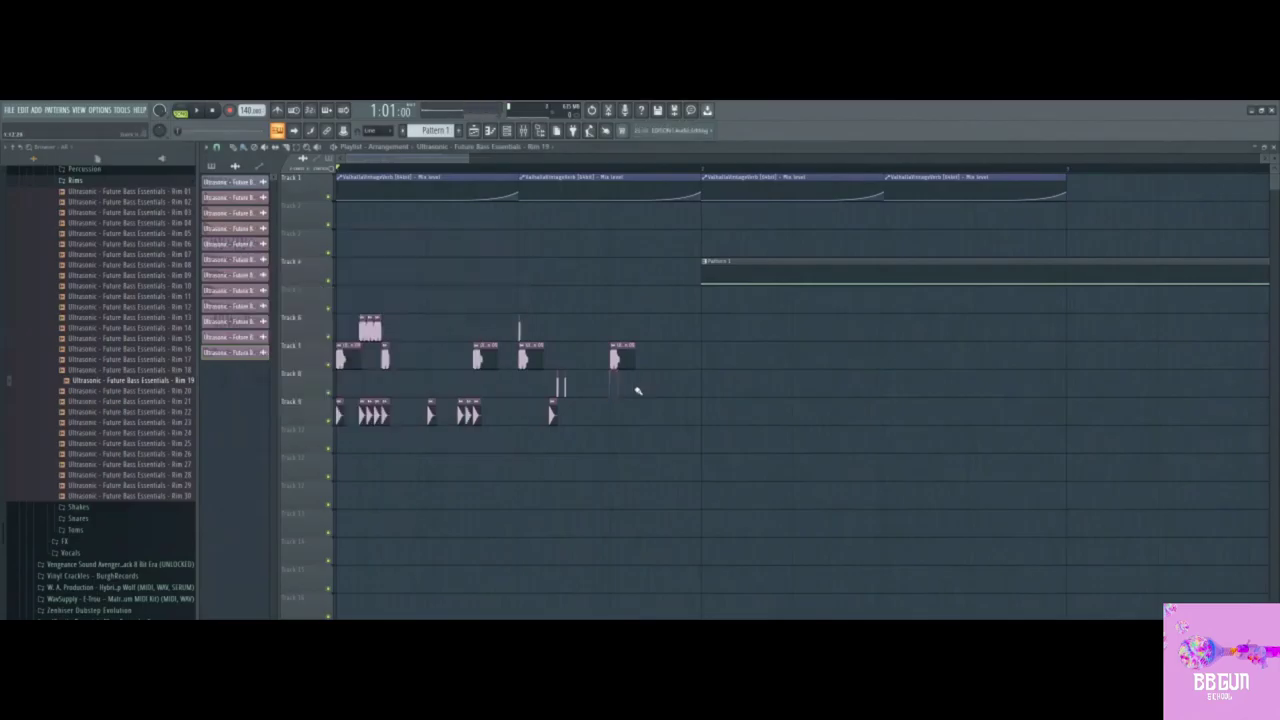
key("space")
left_click(646, 386)
right_click(654, 391)
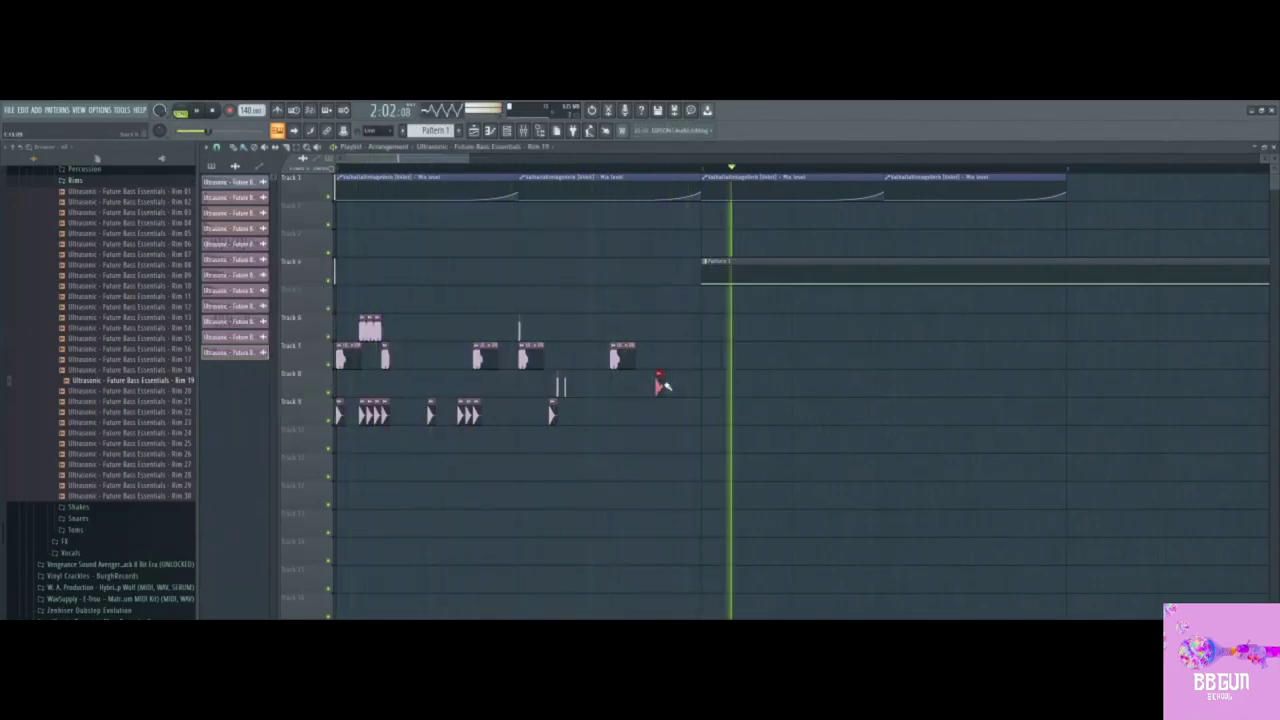
key("space")
Step: Shift the Track 4 pattern clip slightly later and collapse the Rims sample folder
left_click_drag(720, 261, 770, 265)
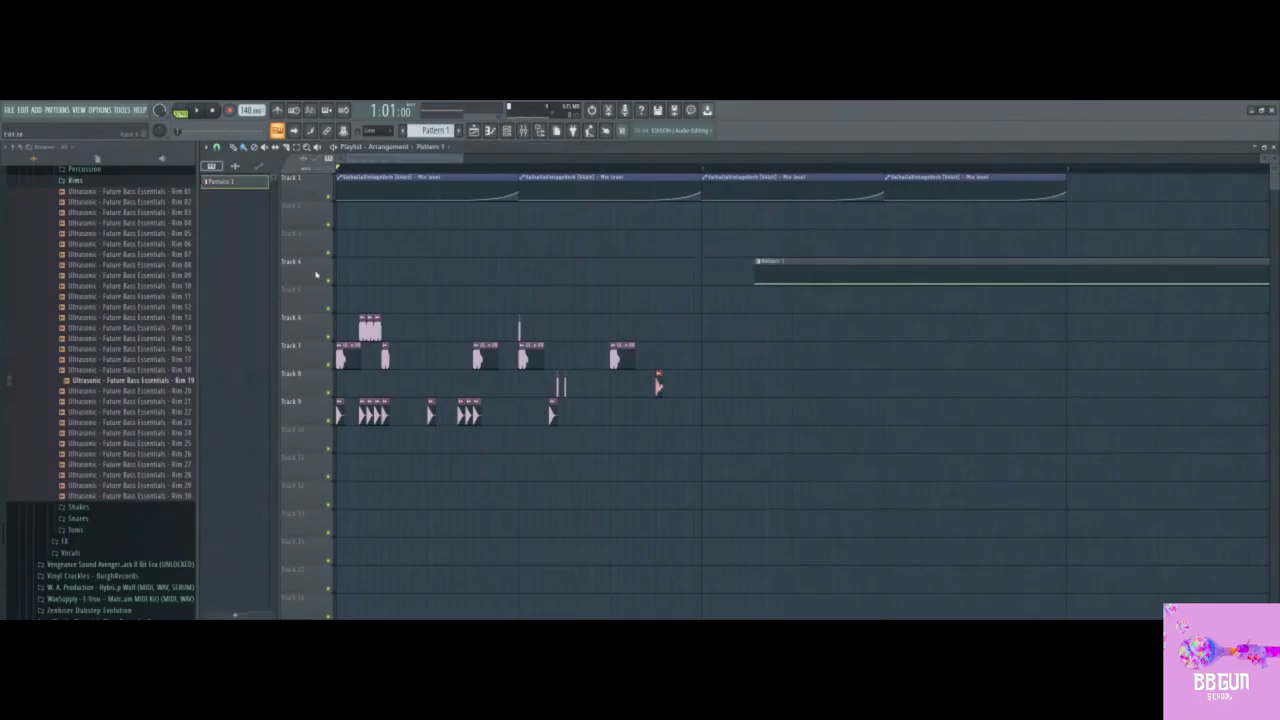
left_click(75, 182)
scroll(110, 233, "up", 3)
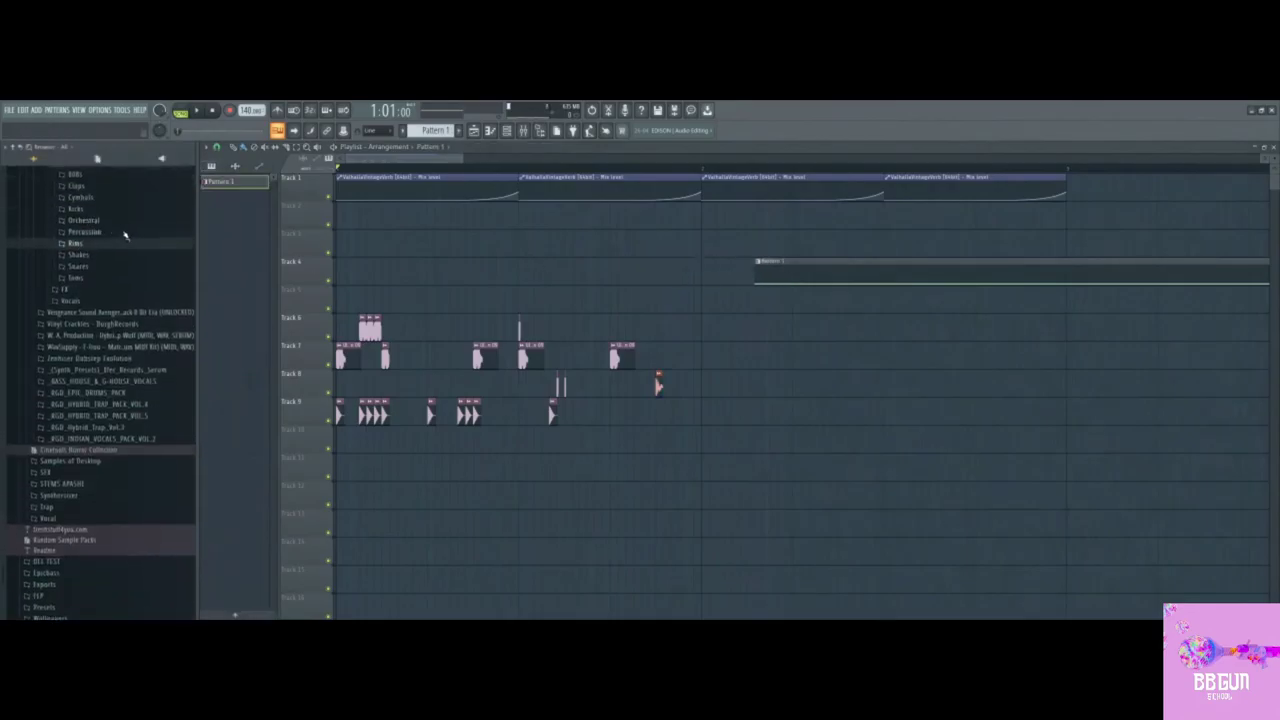
Step: Place a Kick 22 audio clip at the start of Track 3
left_click(235, 167)
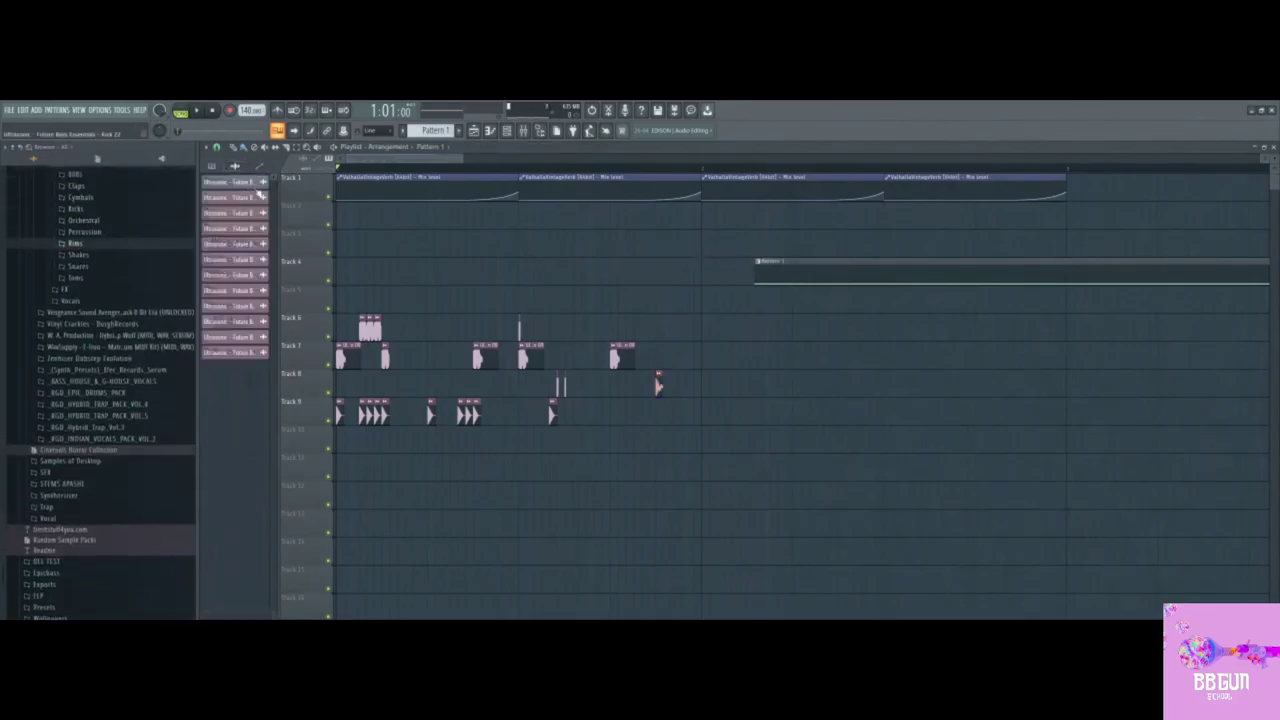
left_click_drag(256, 186, 363, 247)
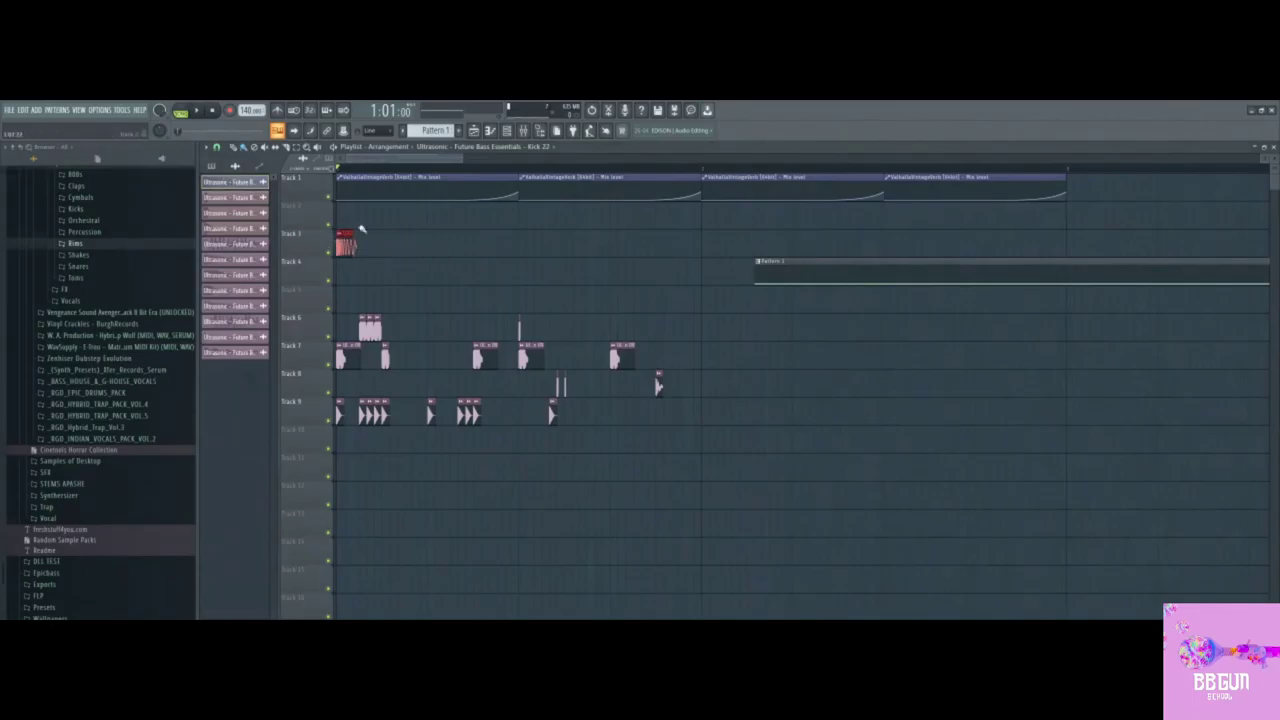
Step: Move the four ValhallaVintageVerb Mix level automation clips from Track 1 down to Track 2
left_click_drag(366, 176, 366, 204)
left_click_drag(530, 178, 540, 205)
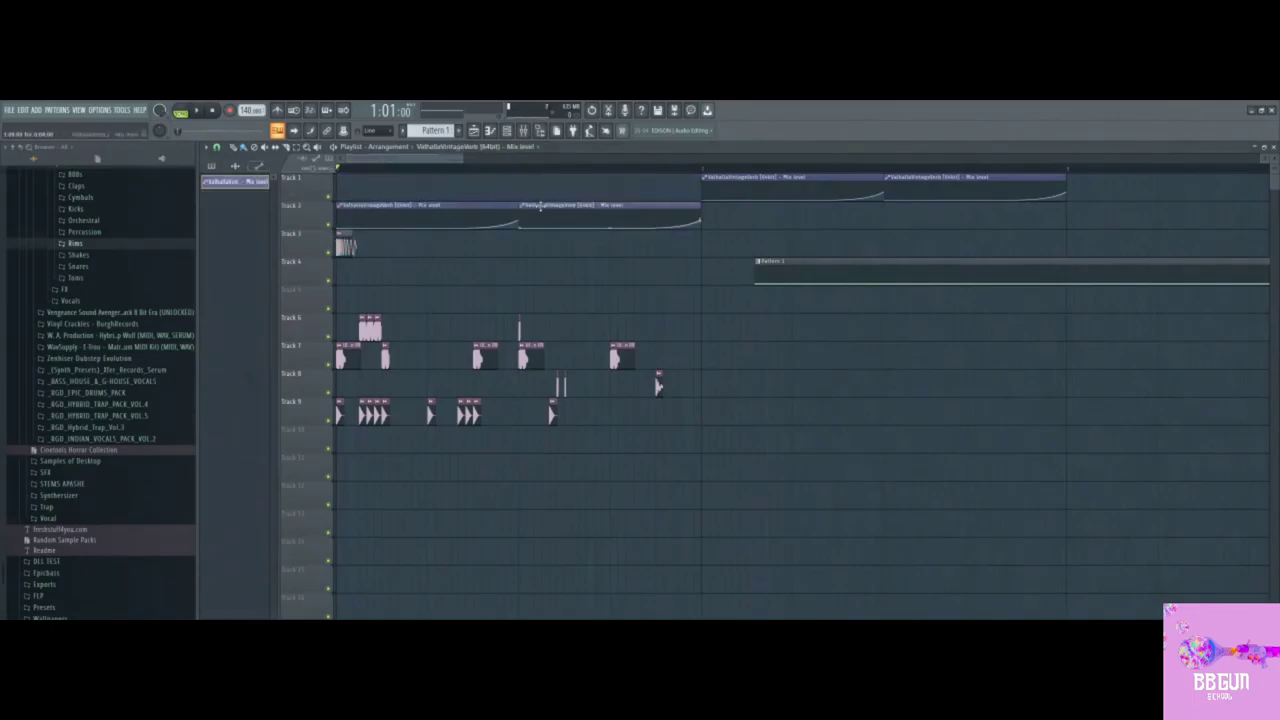
left_click_drag(753, 186, 753, 205)
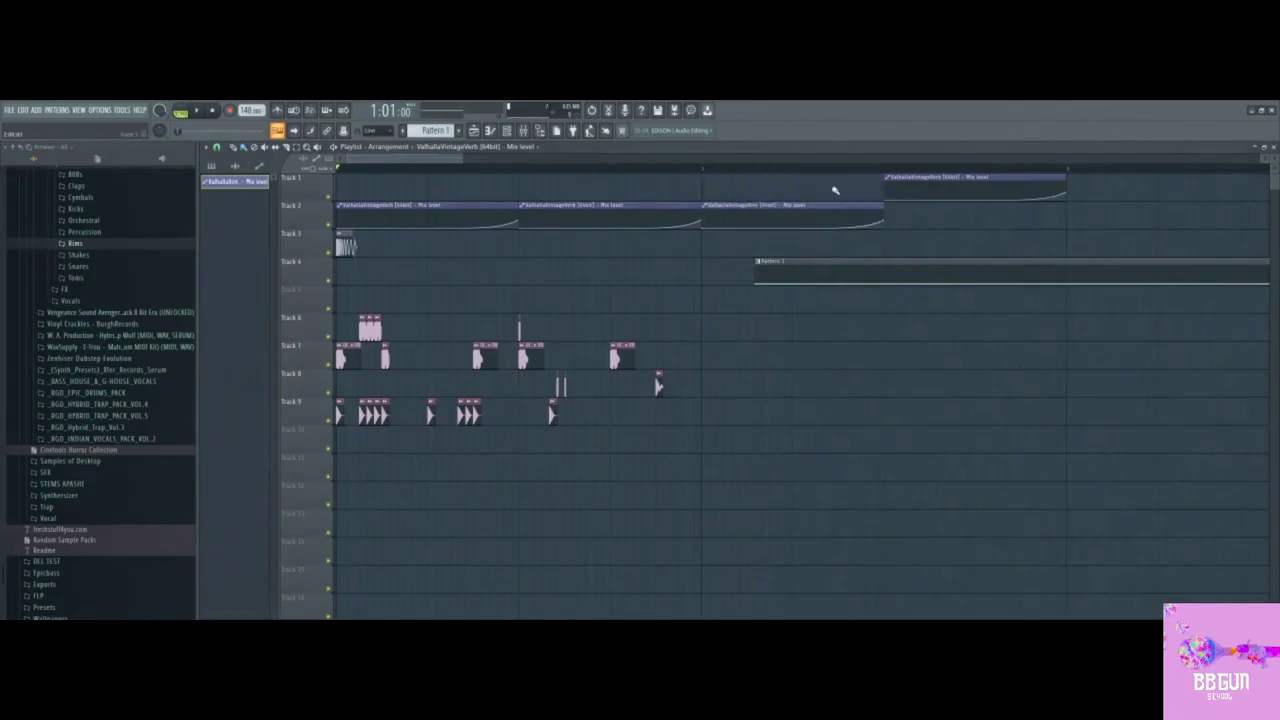
left_click_drag(908, 178, 906, 206)
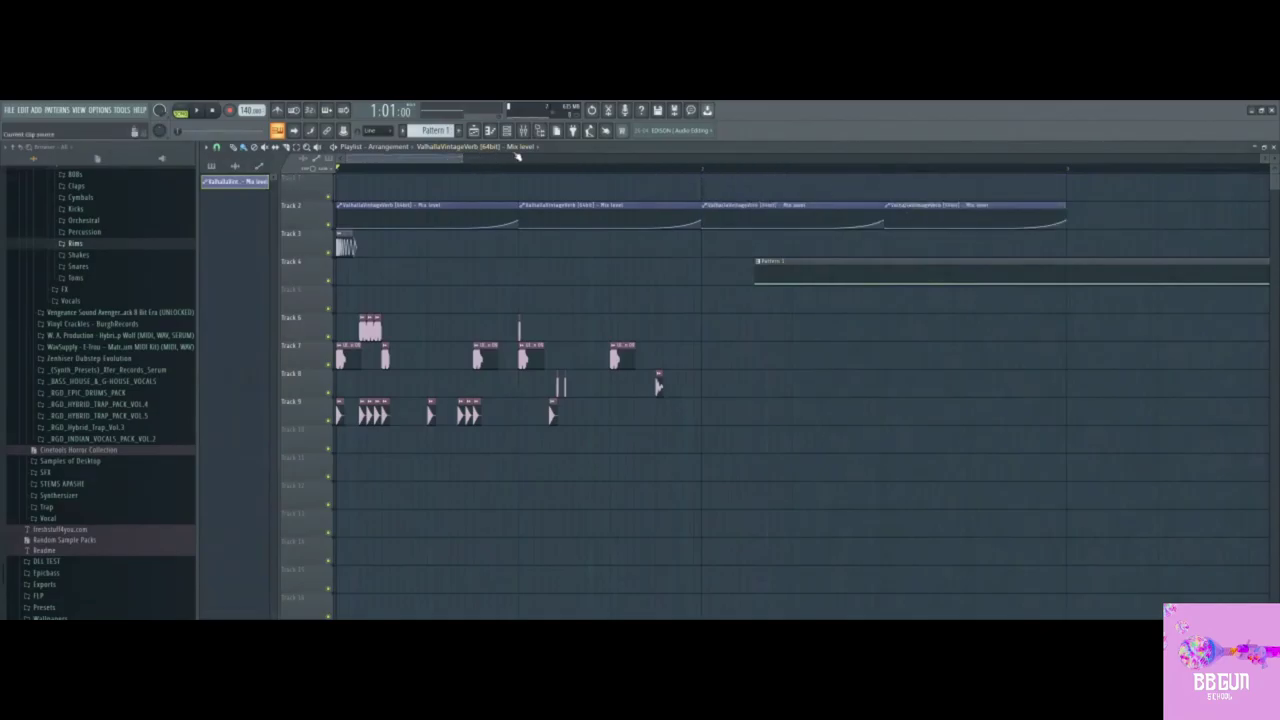